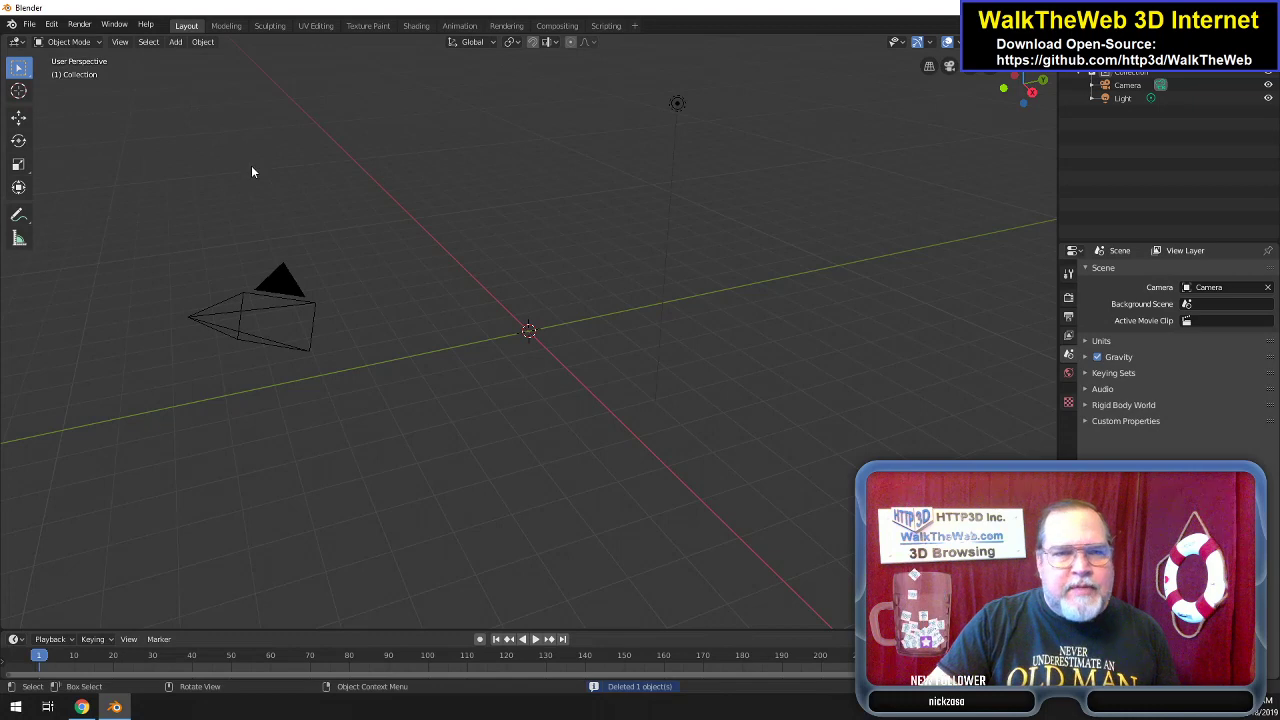
Add a plane mesh at the centre of the scene.
click(182, 45)
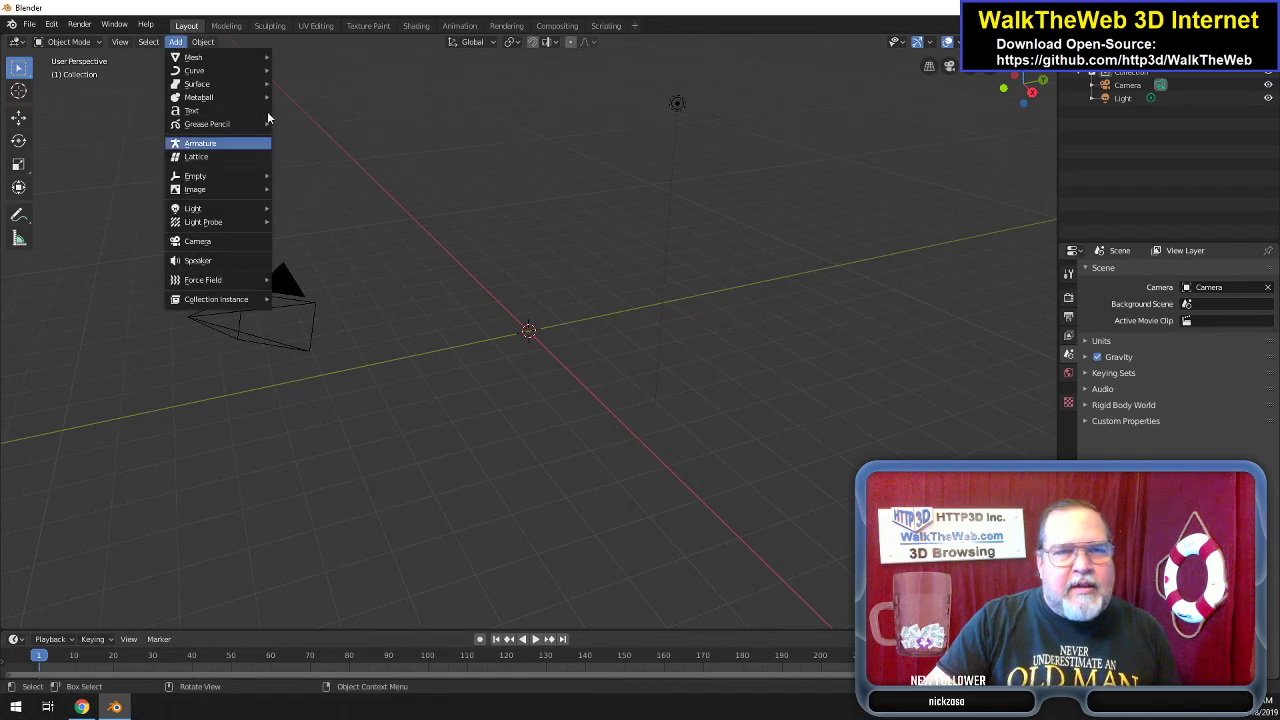
mouse_move(244, 56)
click(299, 58)
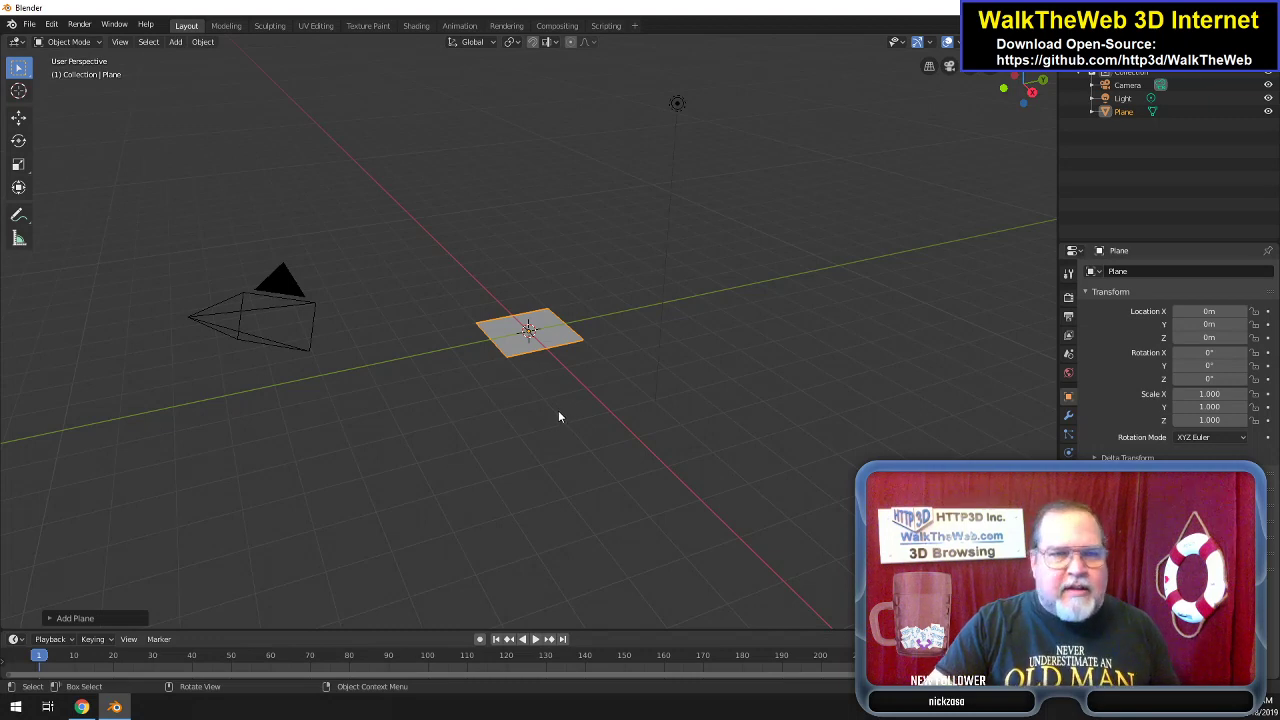
Scale the plane's geometry by a factor of 8 in Edit Mode and return to Object Mode.
key(Tab)
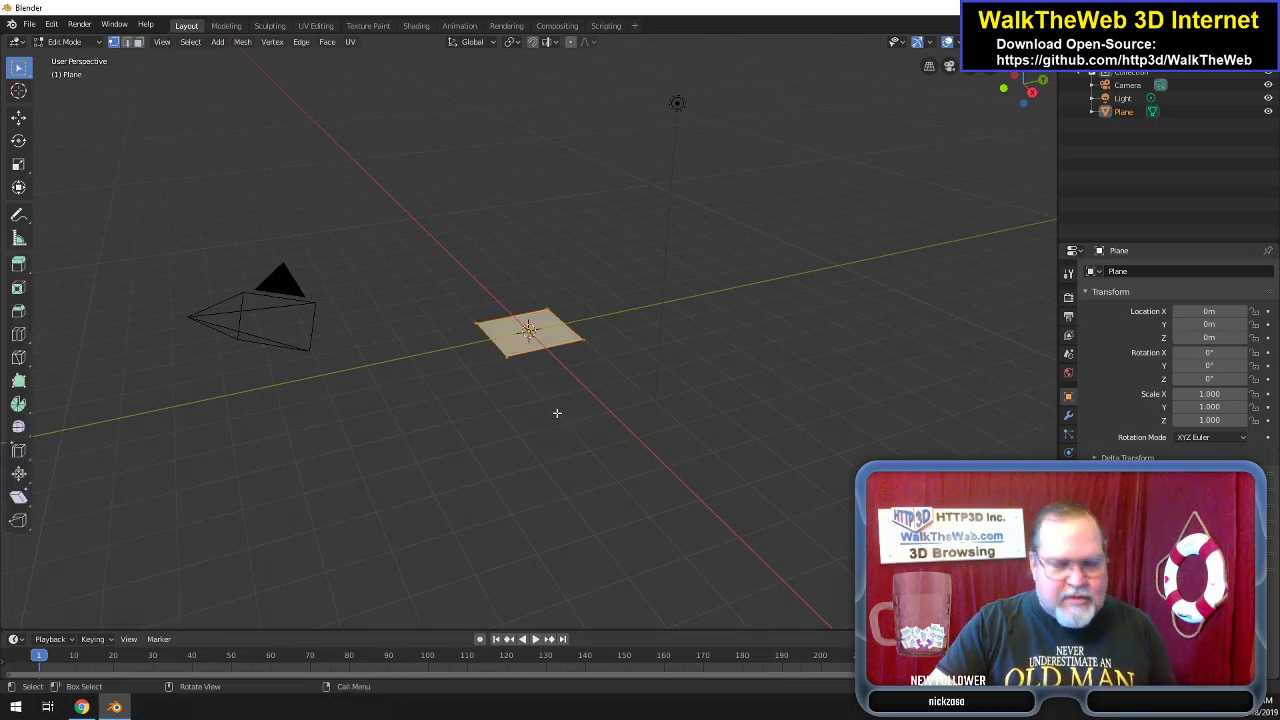
key(s)
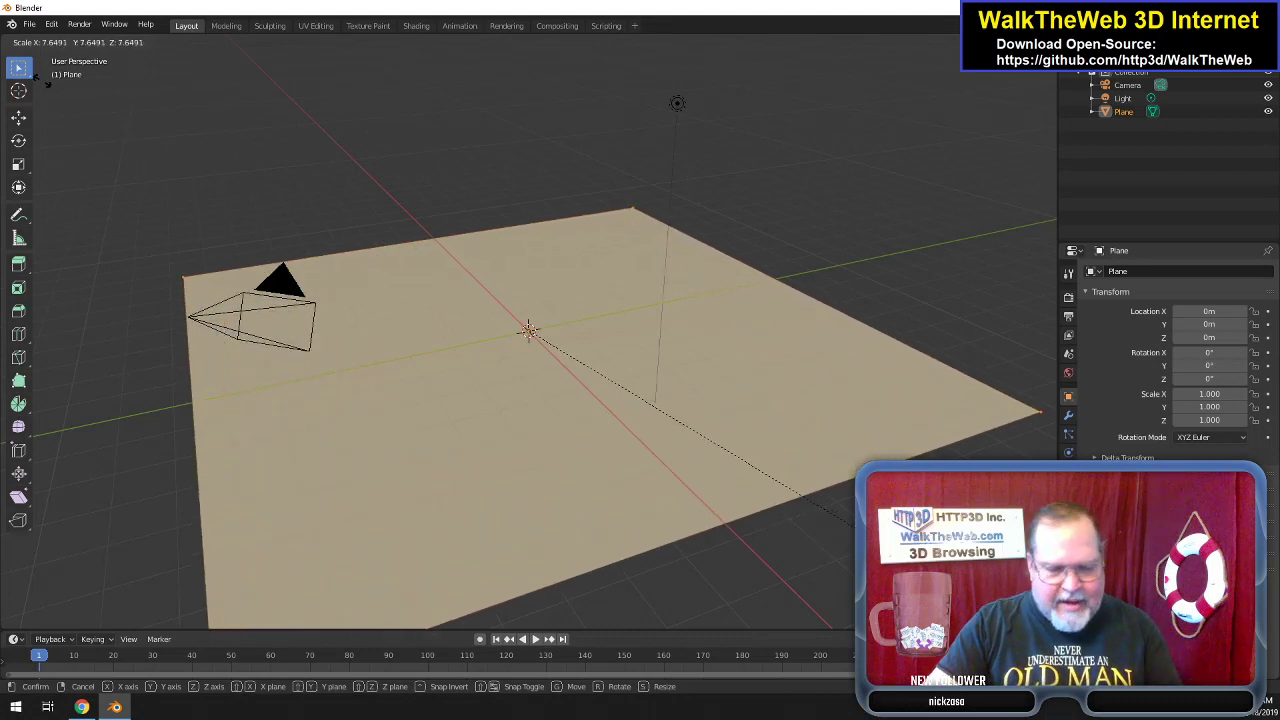
text(8)
key(Return)
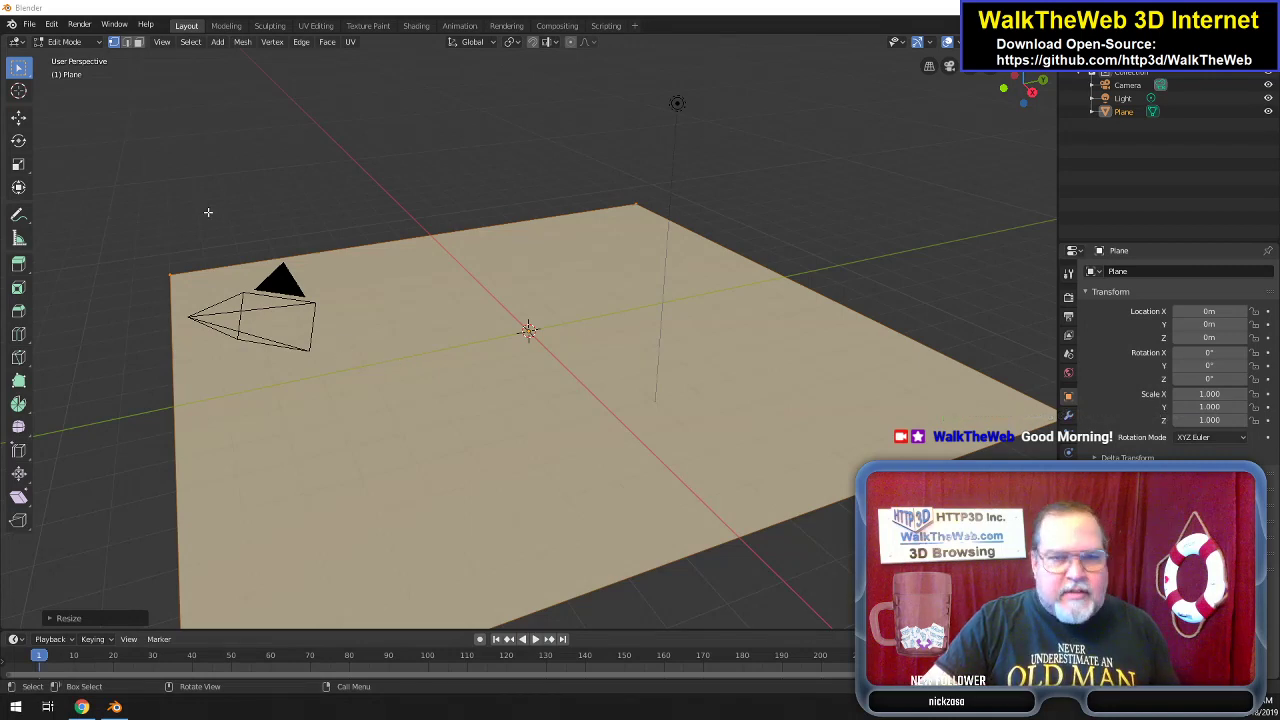
key(Tab)
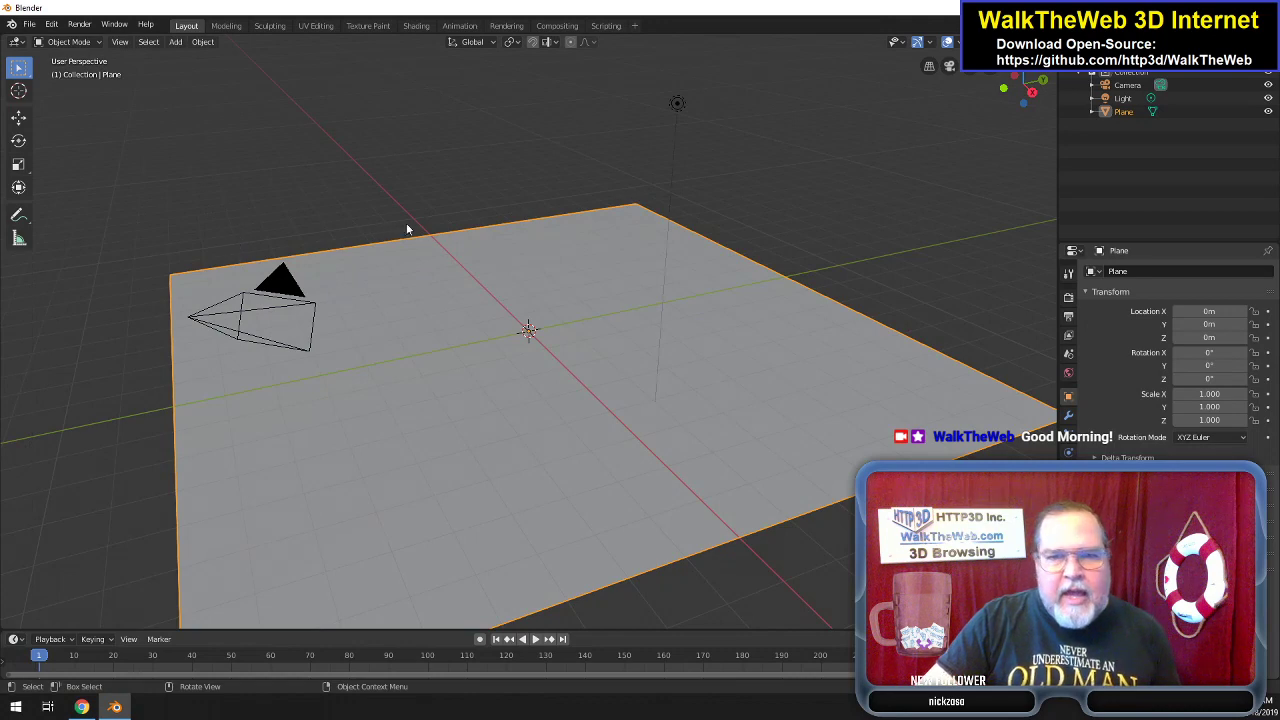
Add a Displace modifier with a new texture to the plane and set its midlevel to 0.
scroll(628, 315, down, 2)
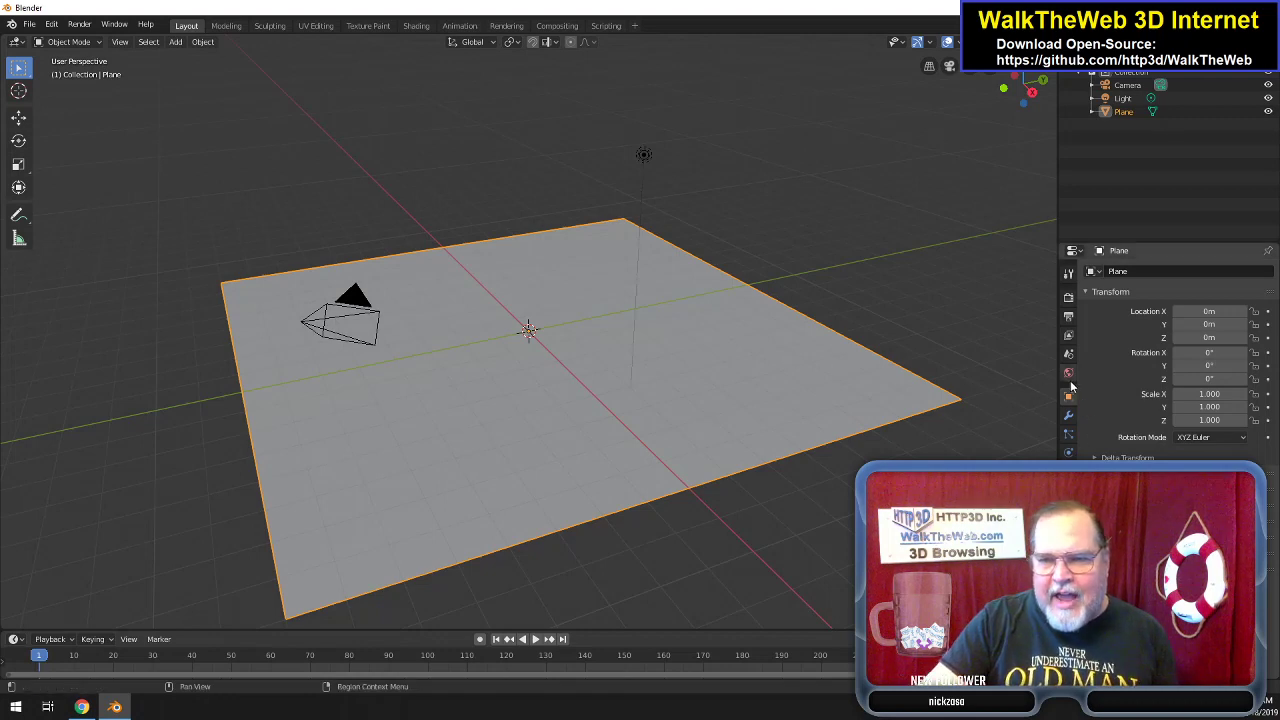
click(1068, 414)
click(1139, 272)
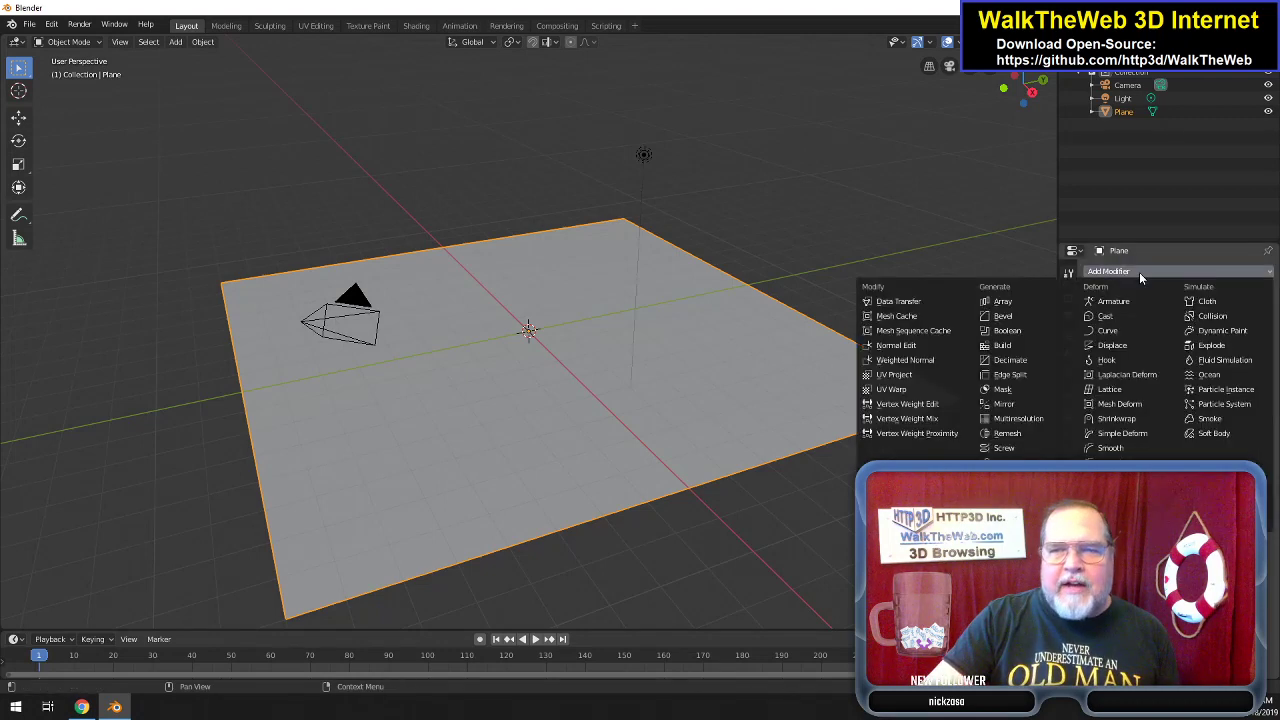
click(1118, 345)
click(1179, 344)
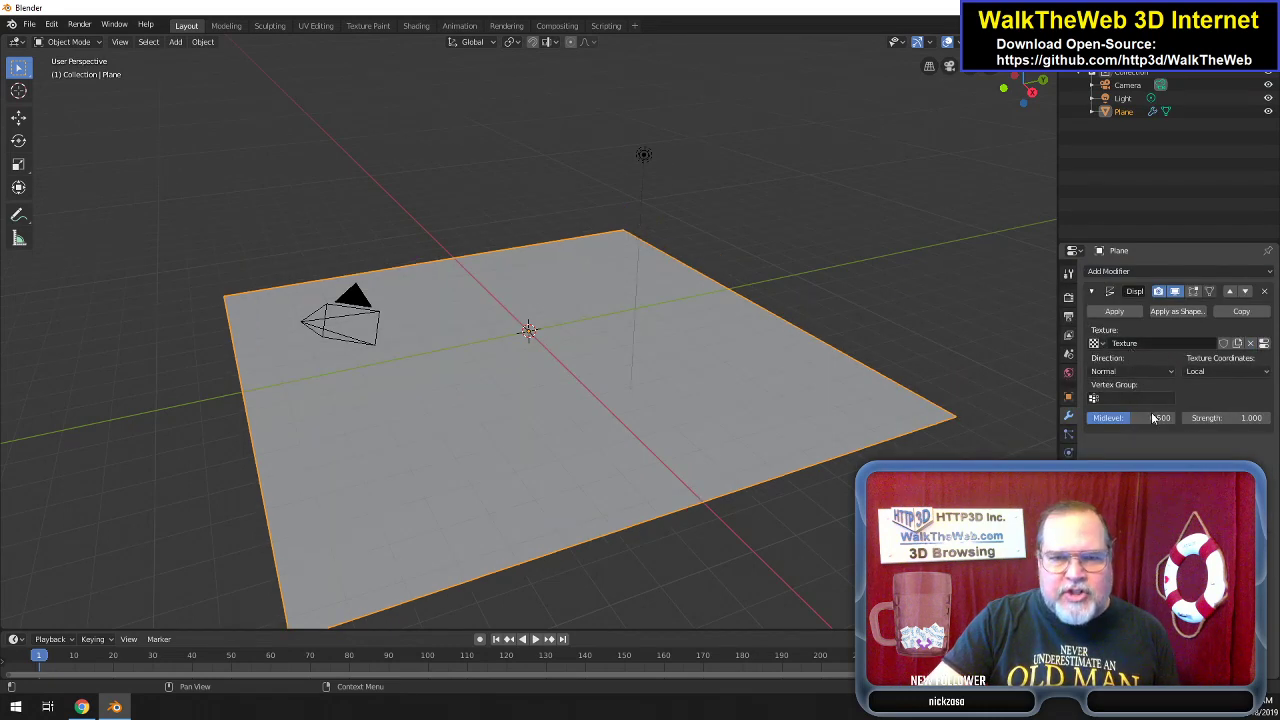
drag(1150, 425, 1090, 425)
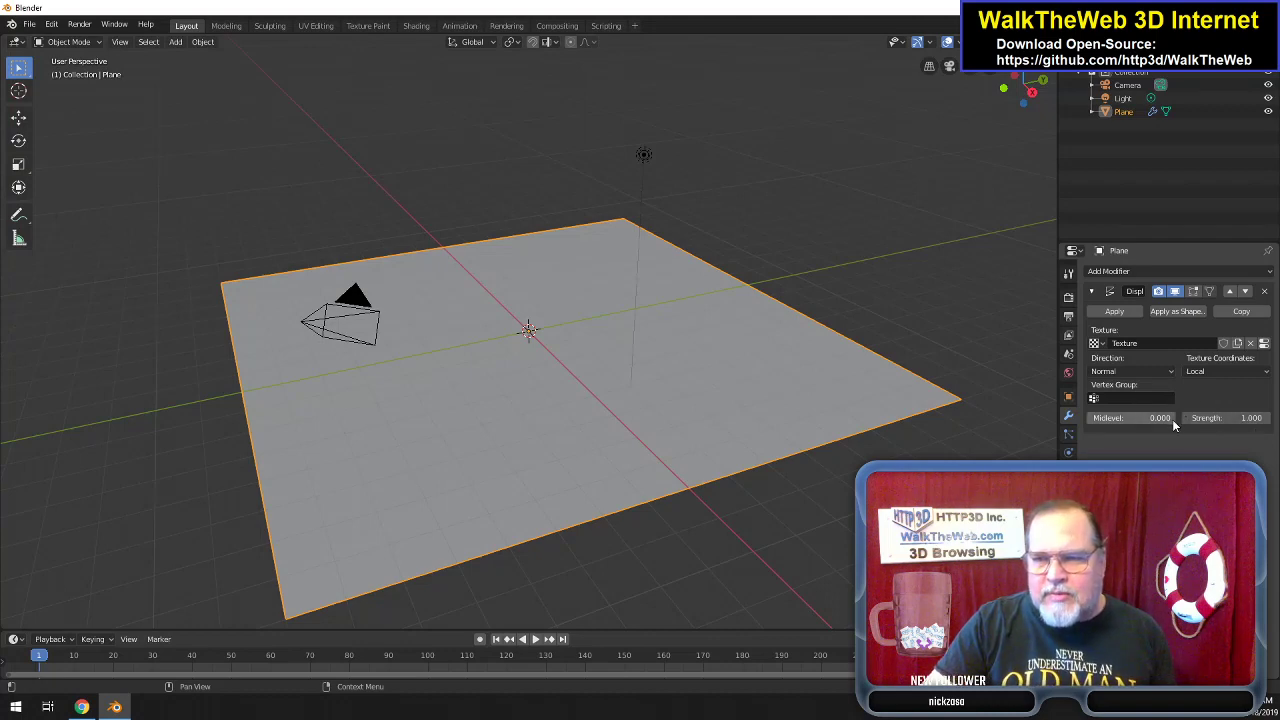
Enter Edit Mode on the plane and try to subdivide it three times without selecting its geometry.
click(534, 193)
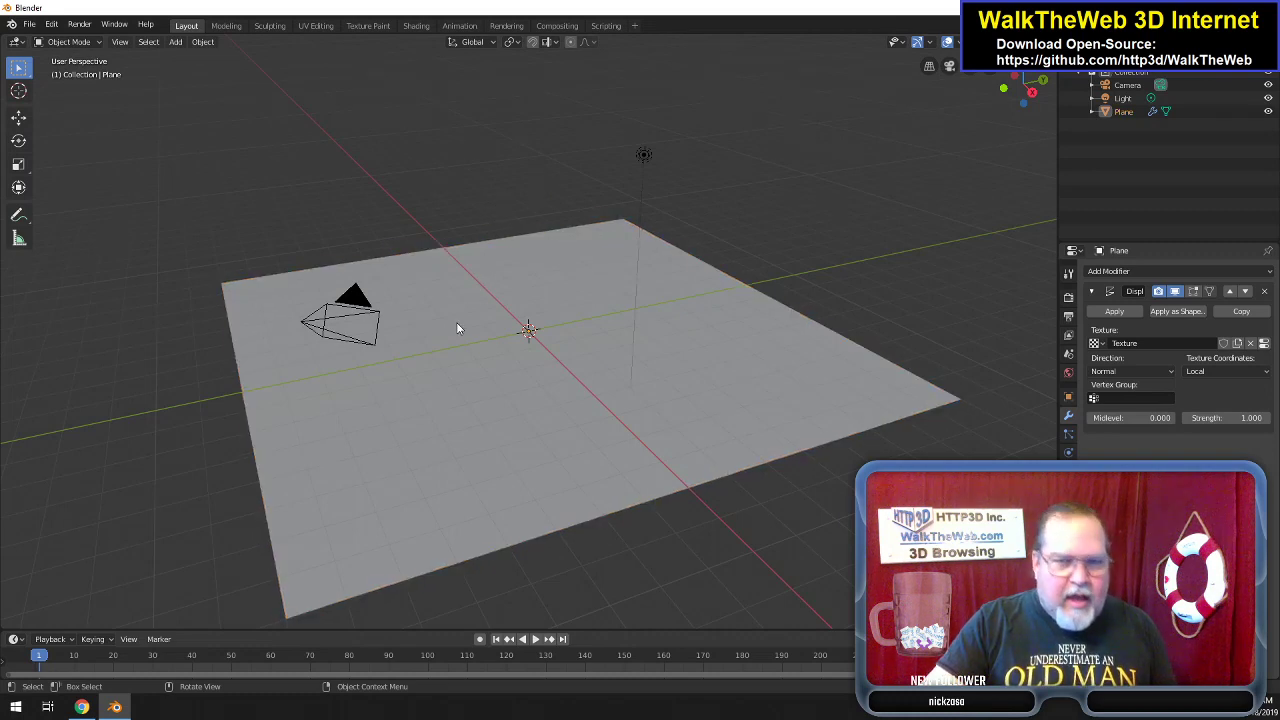
key(Tab)
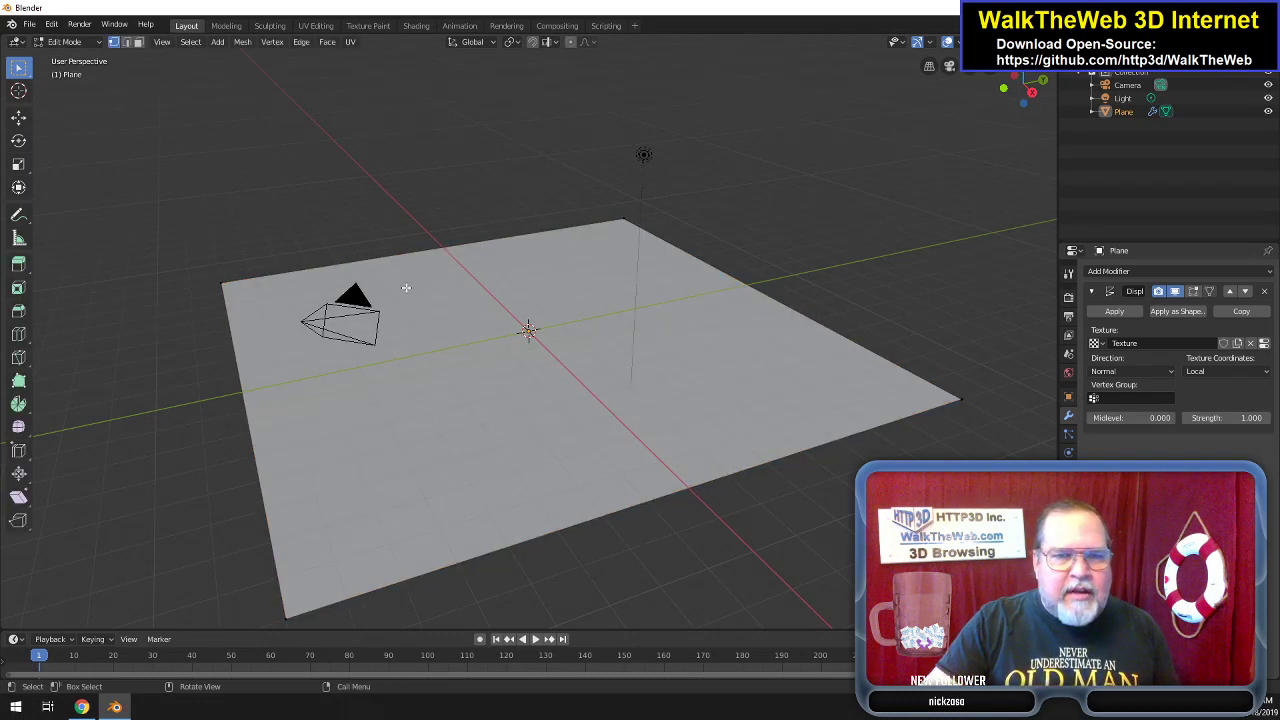
right_click(402, 207)
click(400, 206)
right_click(388, 205)
click(388, 206)
right_click(385, 204)
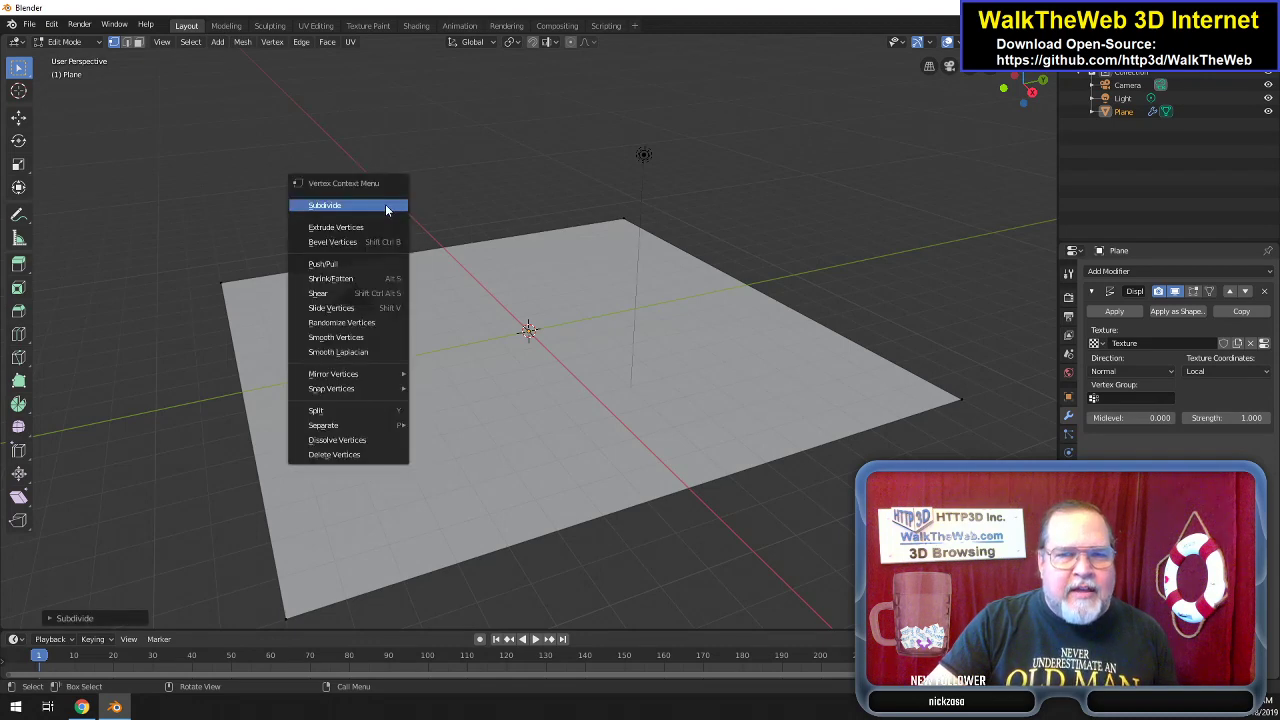
click(383, 204)
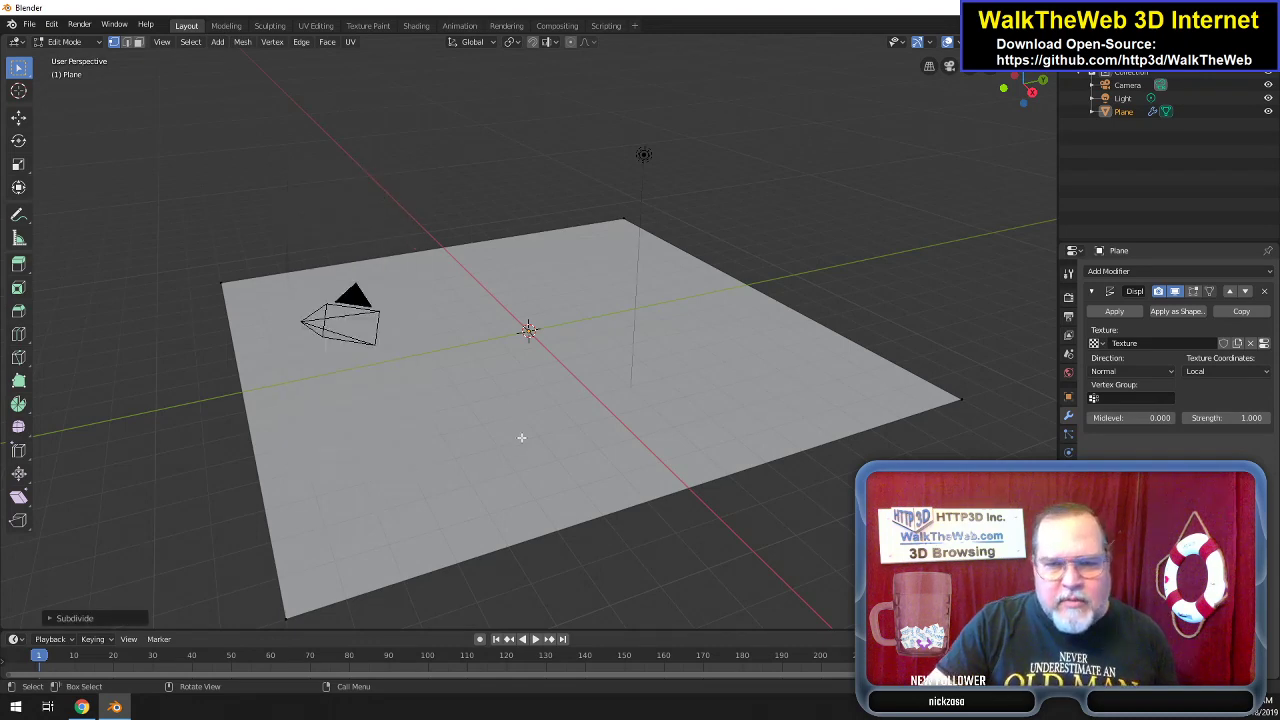
Select all of the plane's geometry and subdivide it seven times.
key(a)
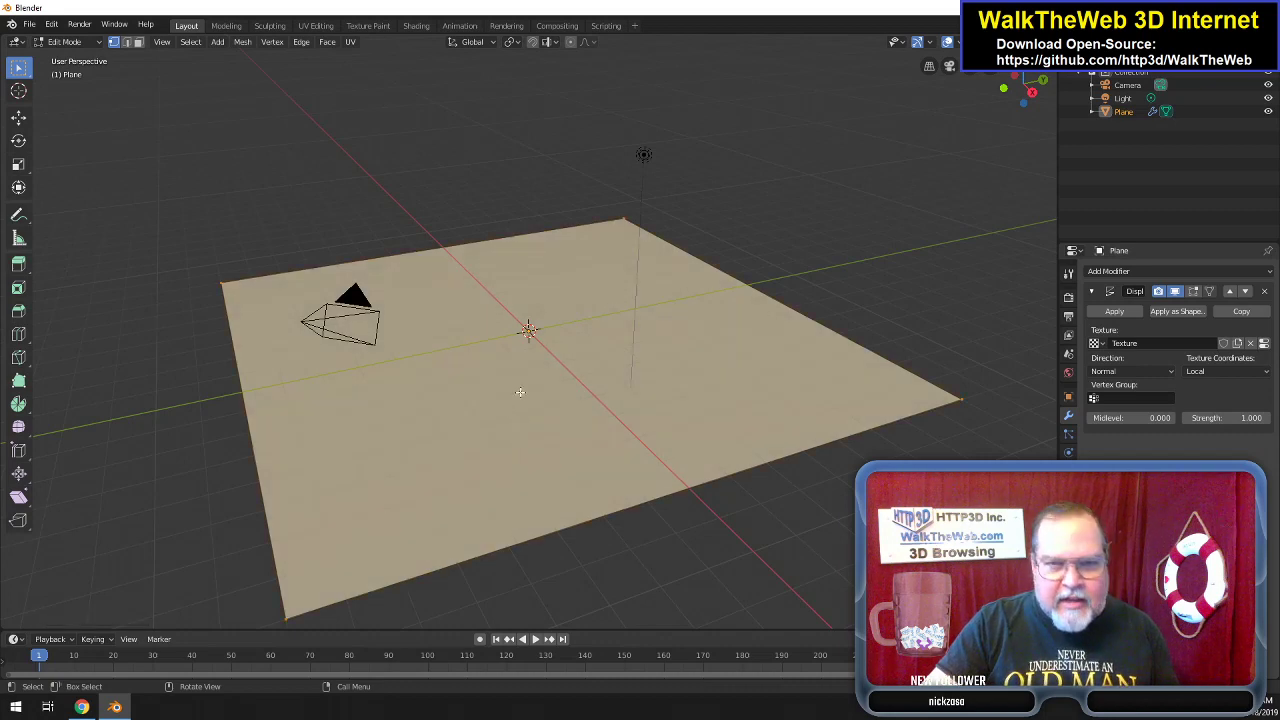
right_click(440, 185)
click(425, 180)
right_click(418, 178)
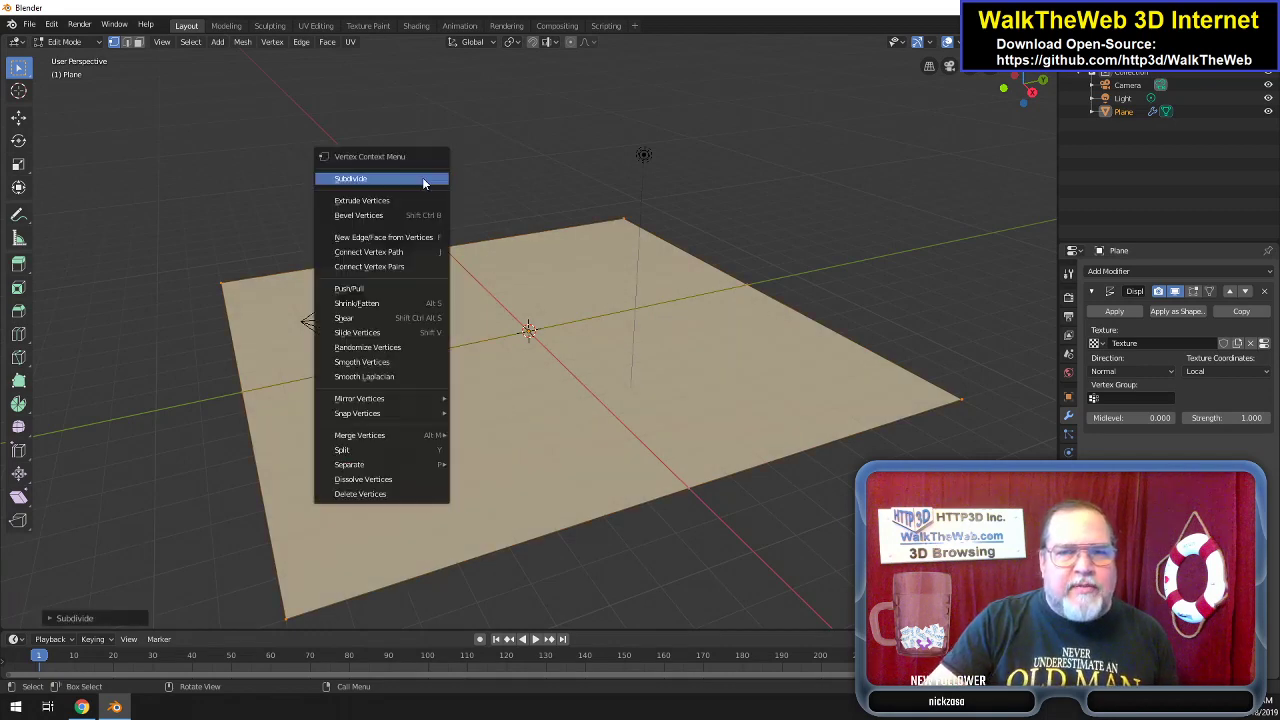
click(415, 178)
right_click(415, 178)
click(415, 178)
right_click(415, 178)
click(415, 178)
right_click(416, 179)
click(416, 179)
right_click(415, 178)
click(415, 178)
right_click(415, 178)
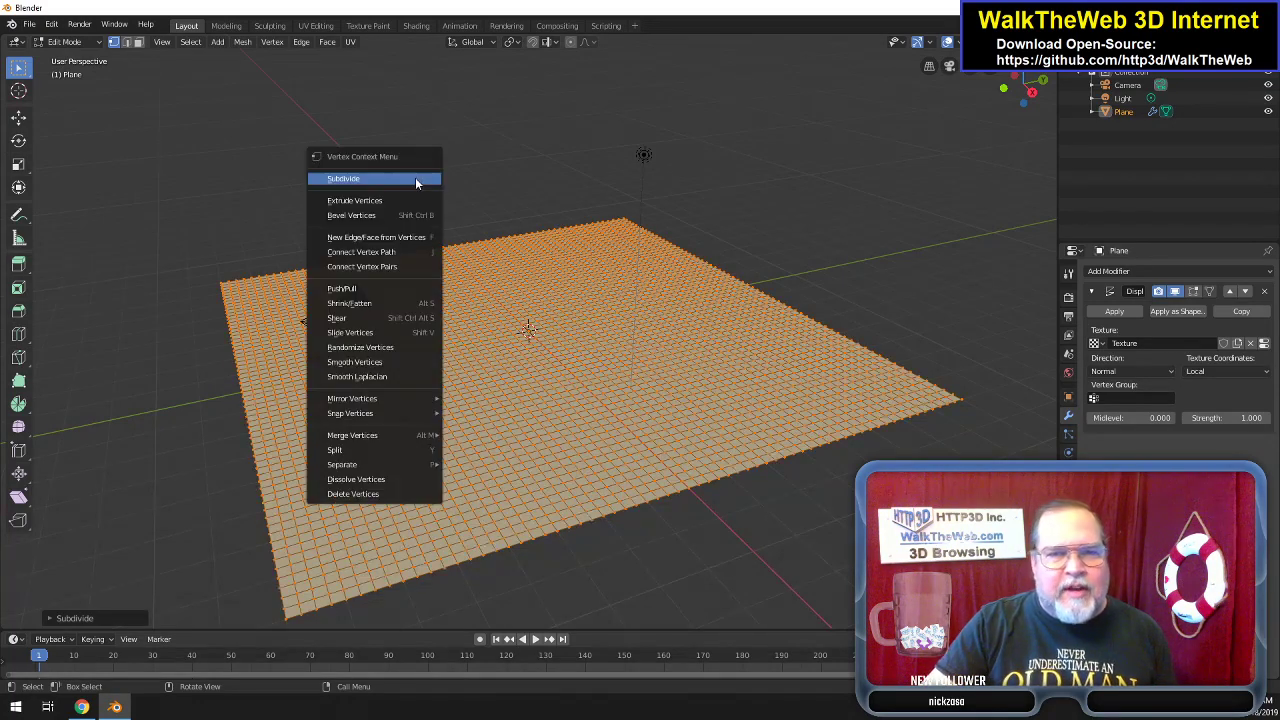
click(415, 178)
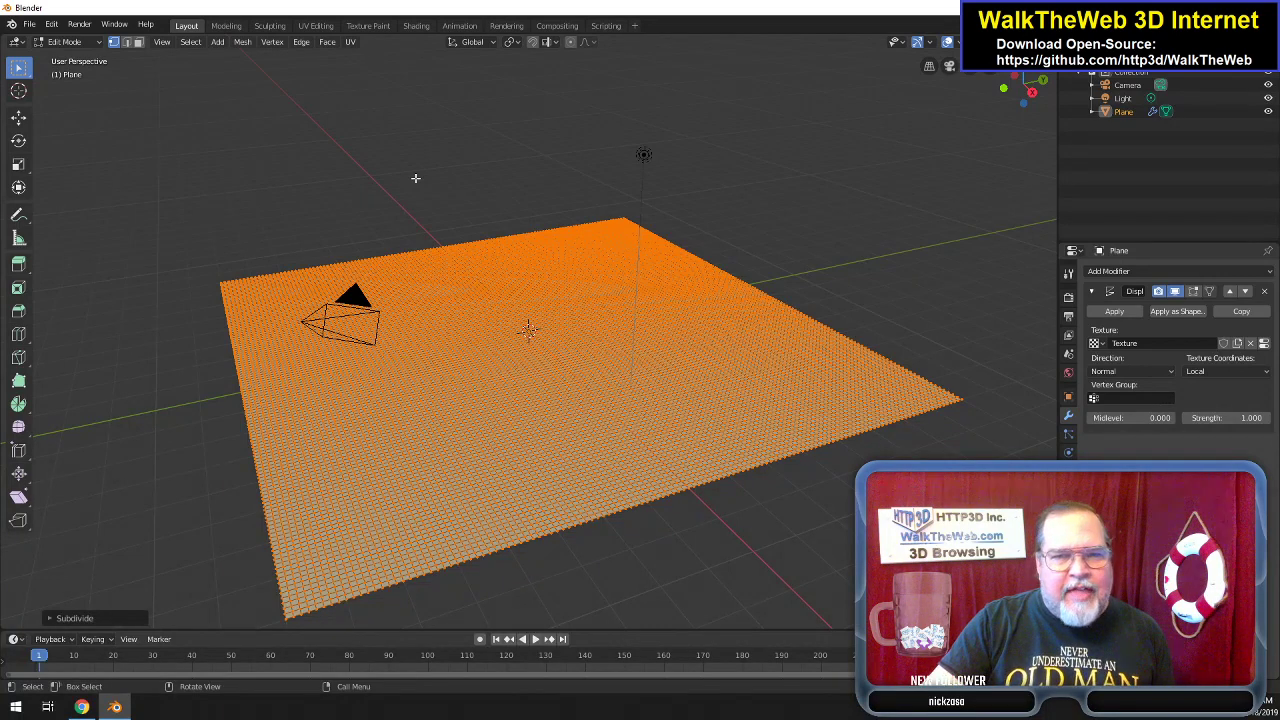
Try one further subdivision of the plane's mesh and undo it.
right_click(415, 177)
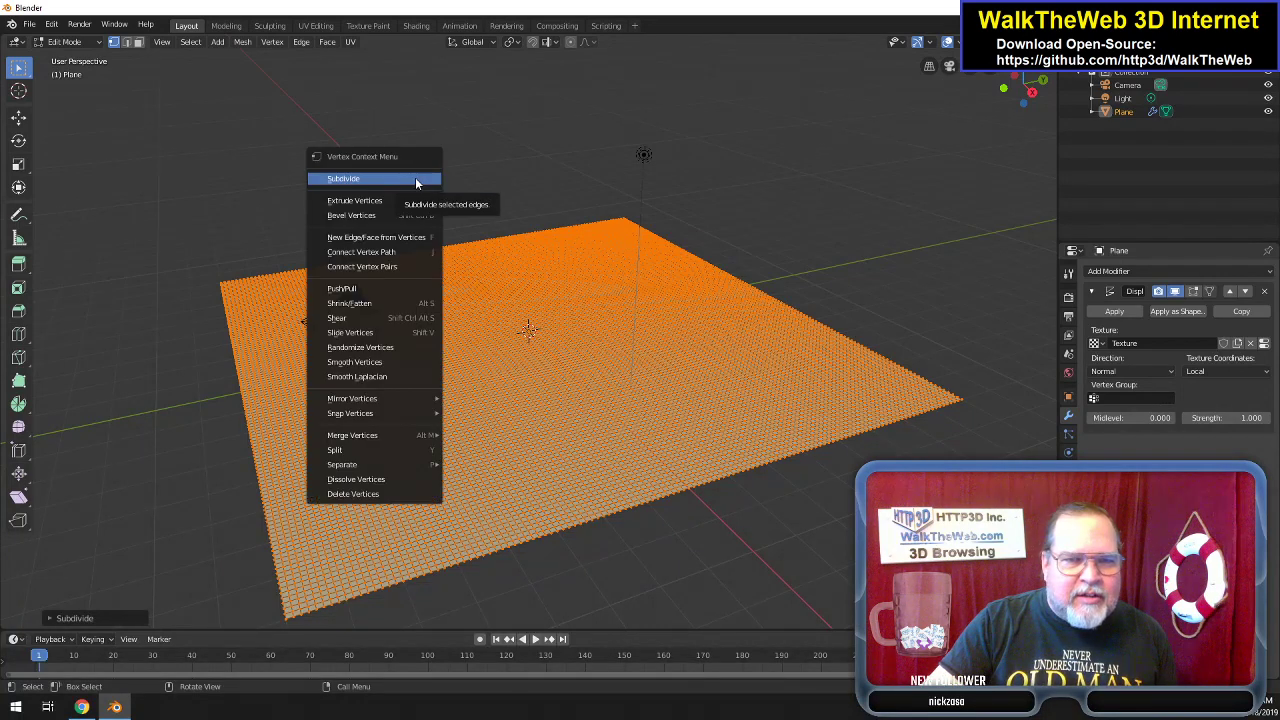
click(415, 177)
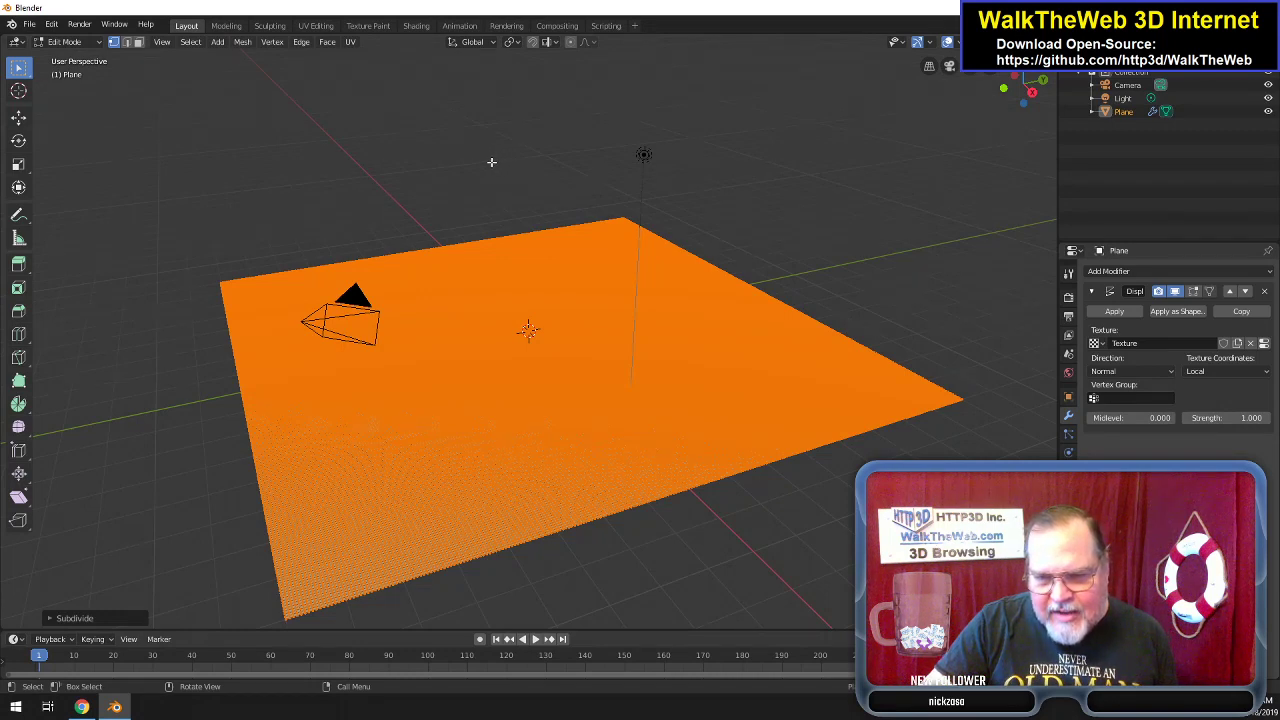
key(ctrl)
key(ctrl+z)
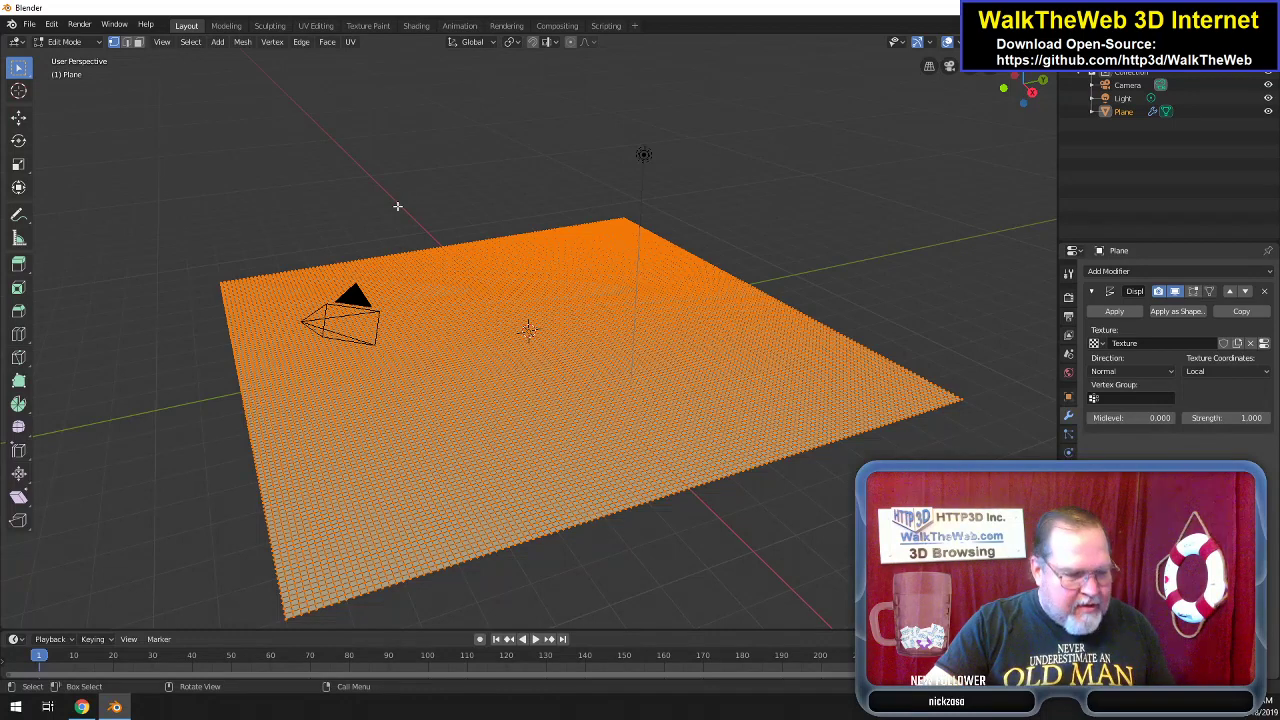
Return to Object Mode and set the Displace modifier's texture type to Clouds.
key(Tab)
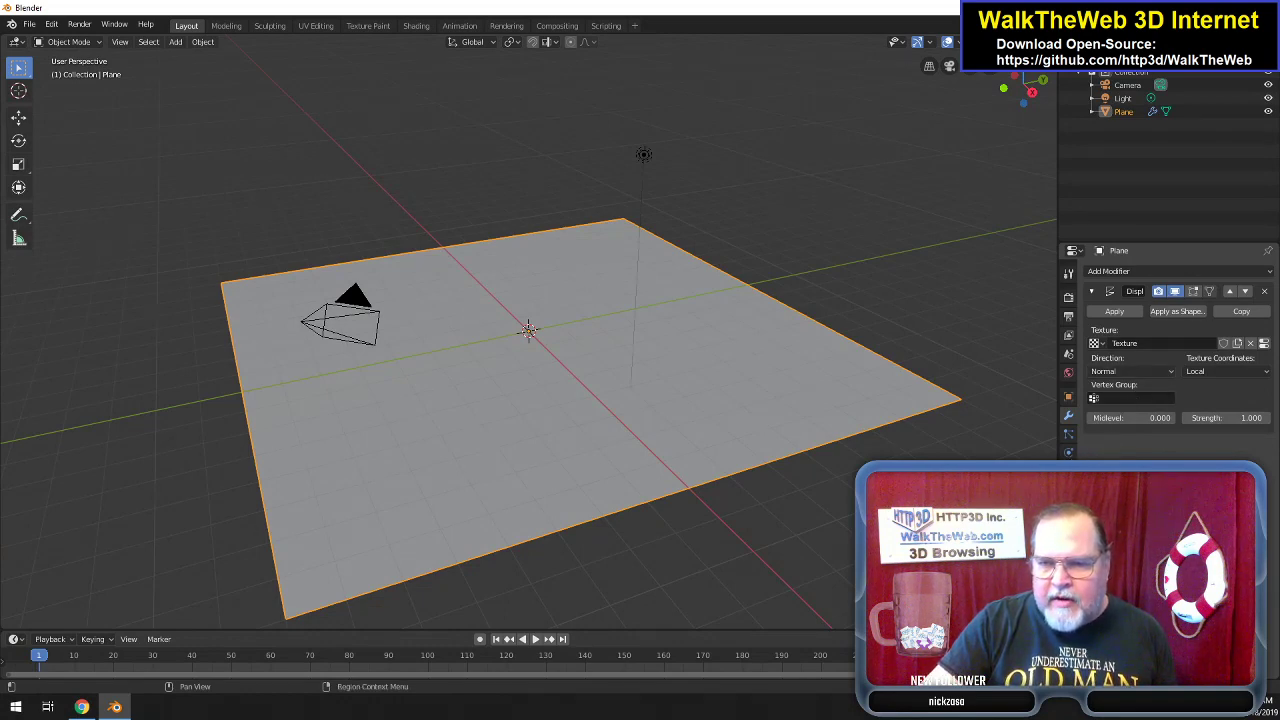
click(1264, 343)
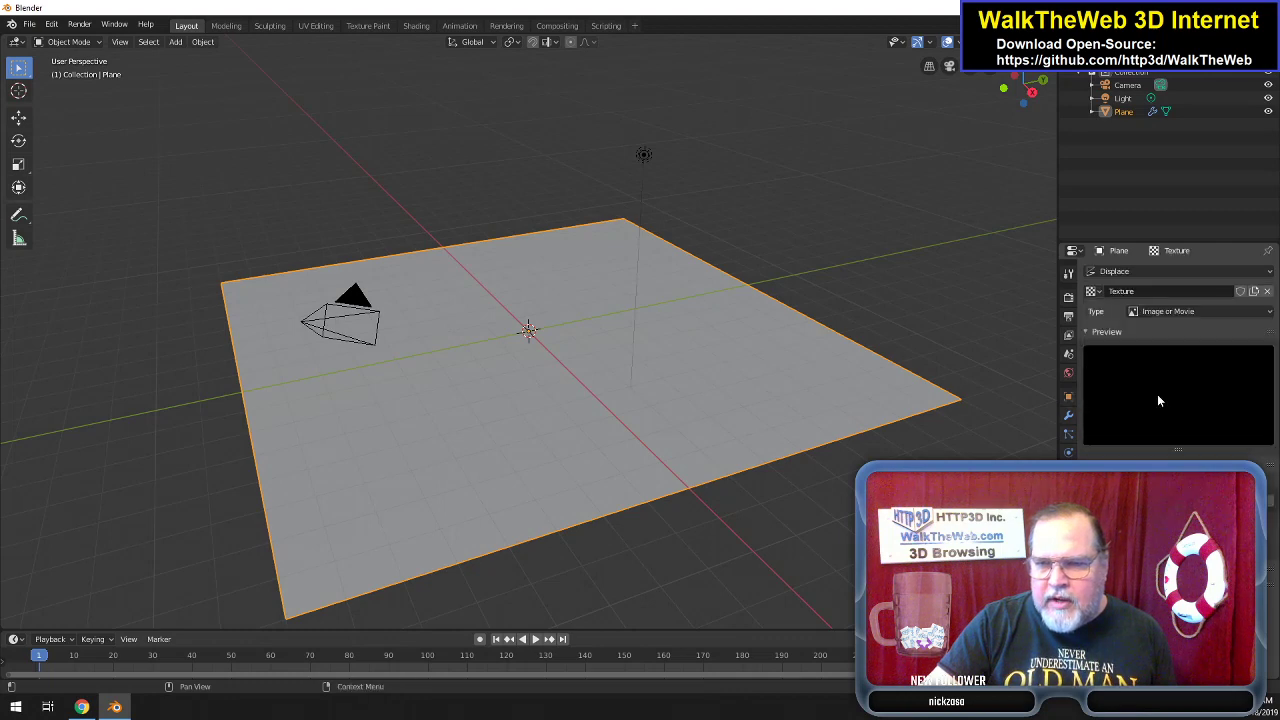
click(1187, 312)
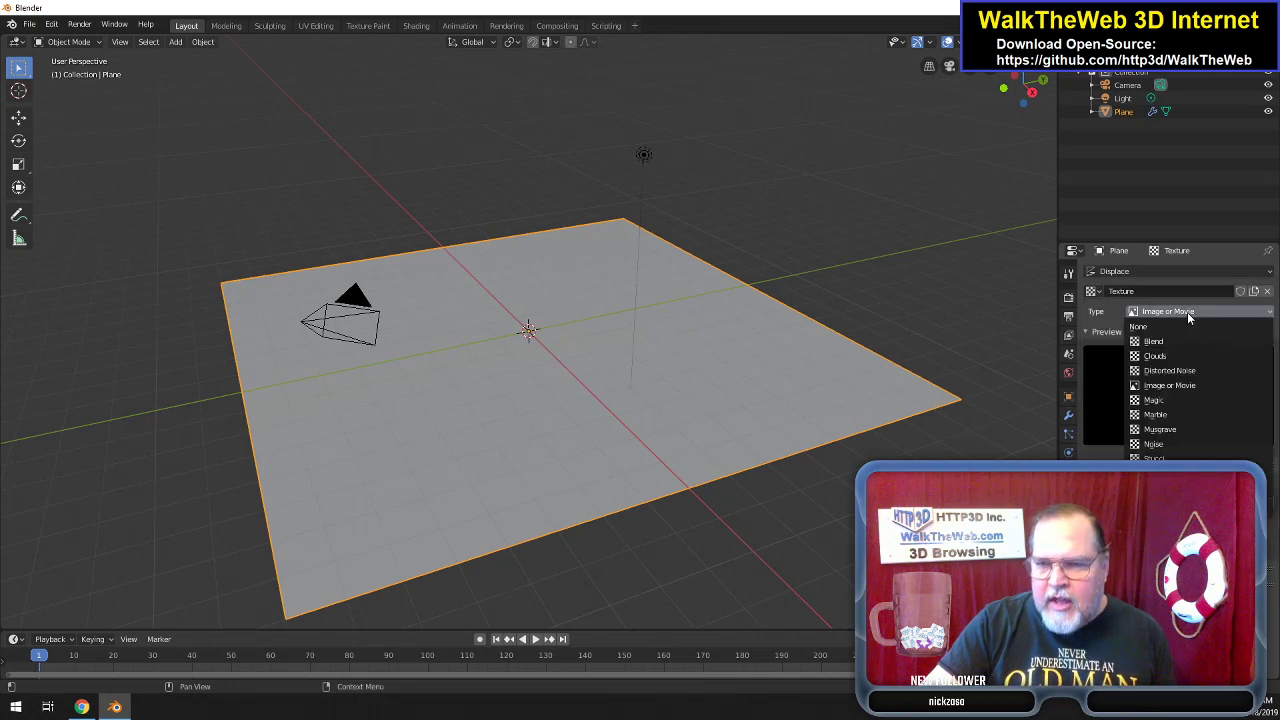
click(1174, 355)
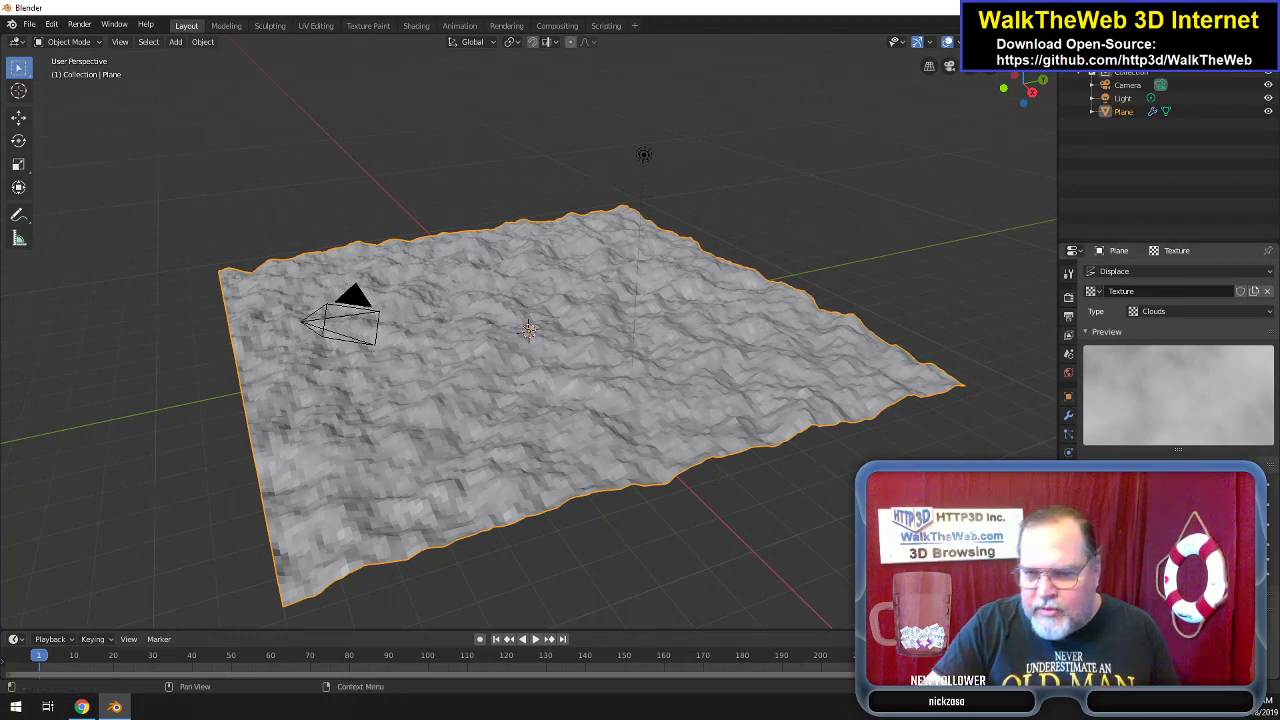
Set the Clouds texture's size to 1.25 and depth to 6, and increase its contrast.
click(1068, 416)
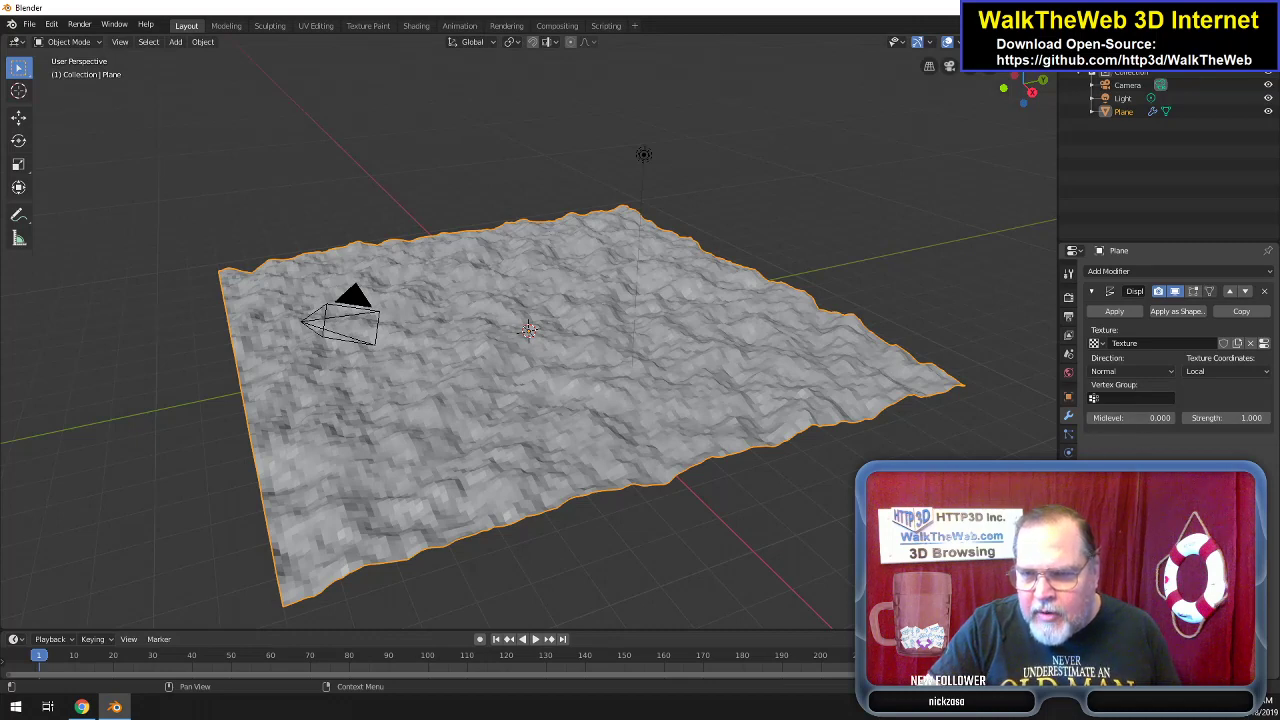
click(1068, 396)
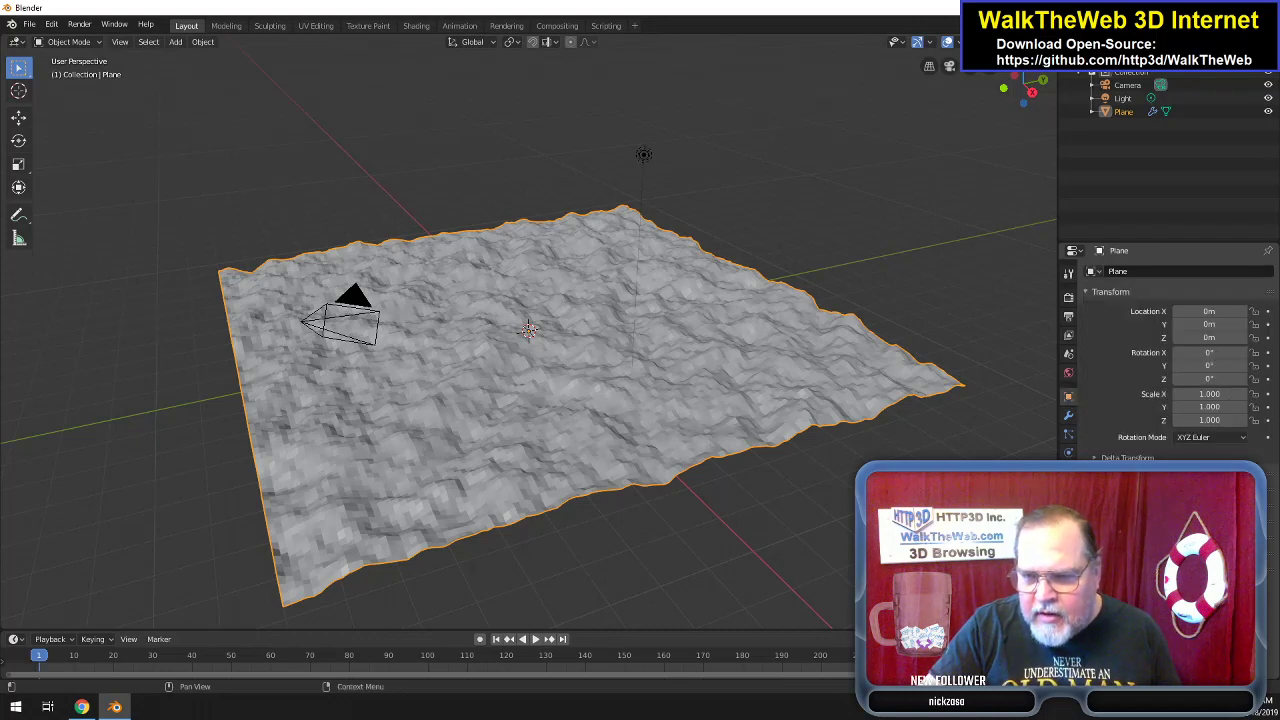
click(1068, 452)
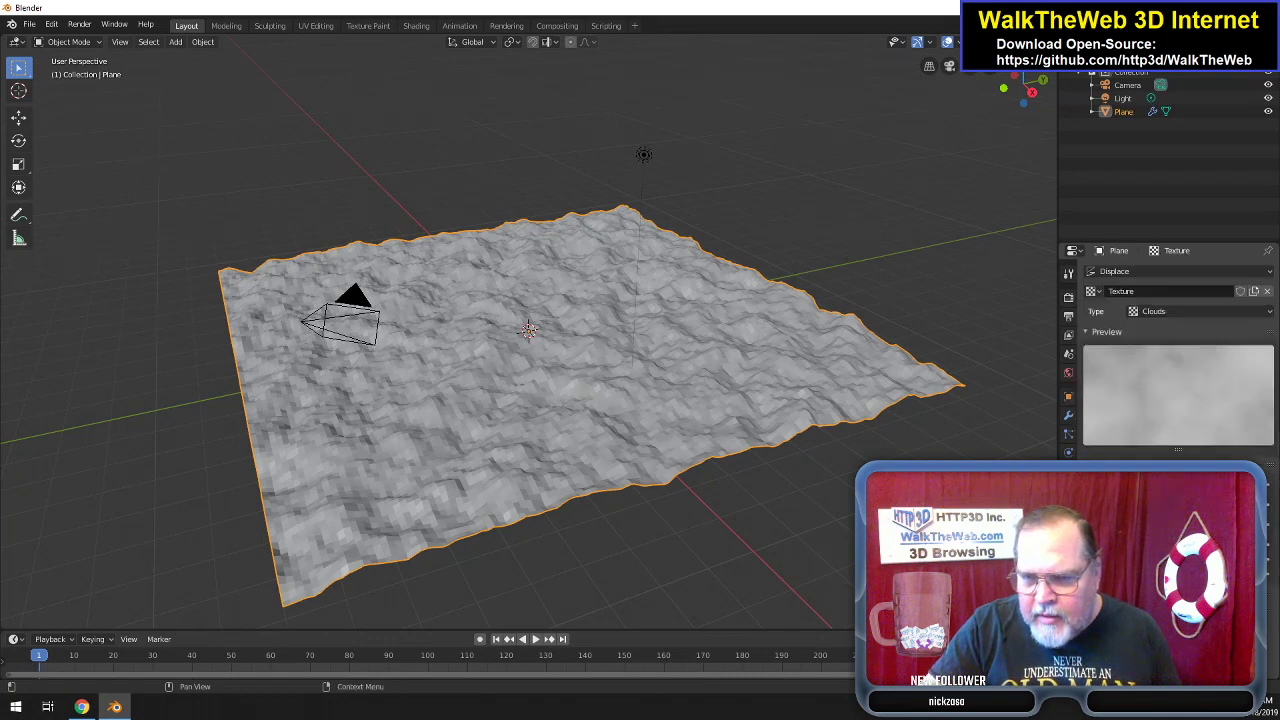
scroll(1170, 370, down, 2)
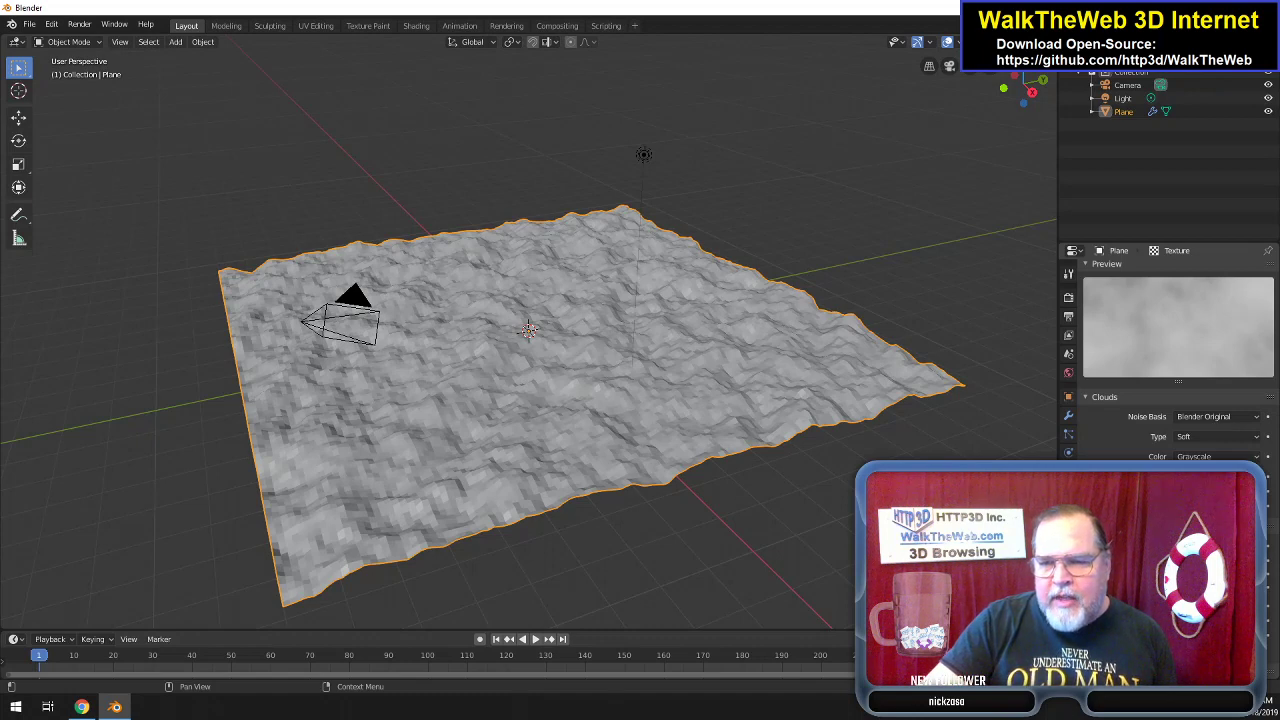
scroll(1170, 370, down, 2)
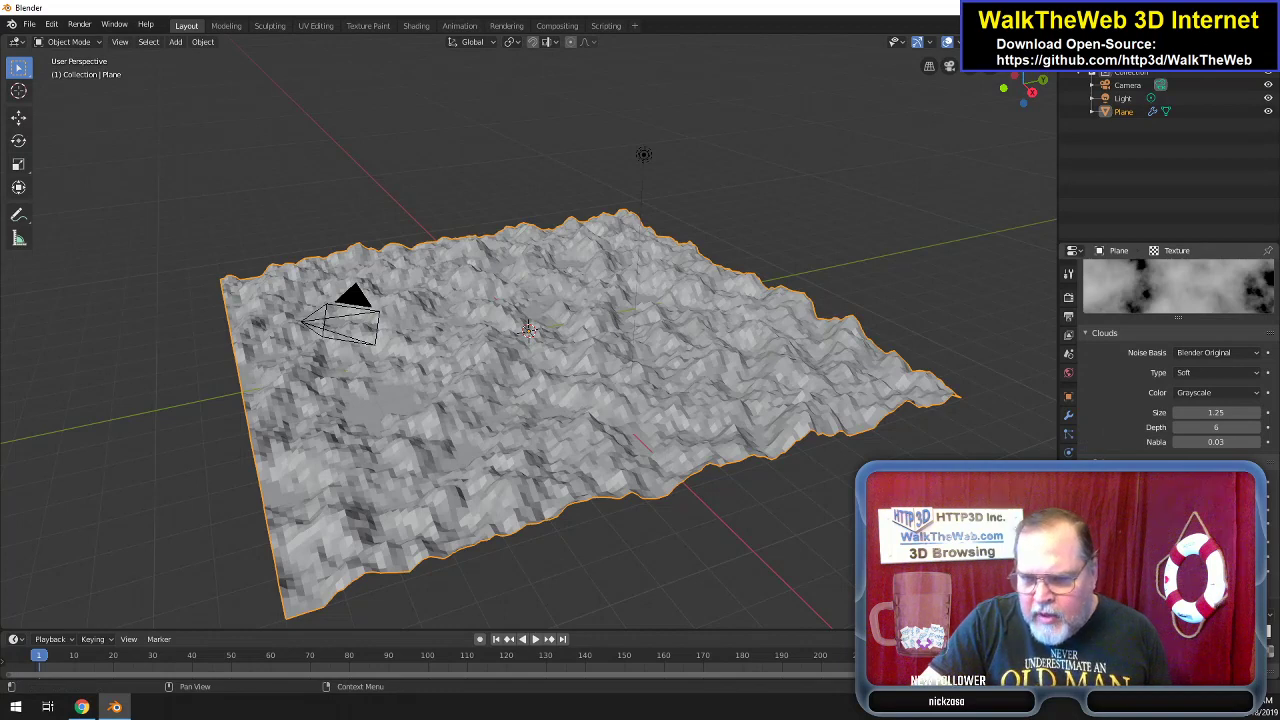
Apply the Displace modifier to the plane and check the displaced mesh in Edit Mode.
click(1069, 415)
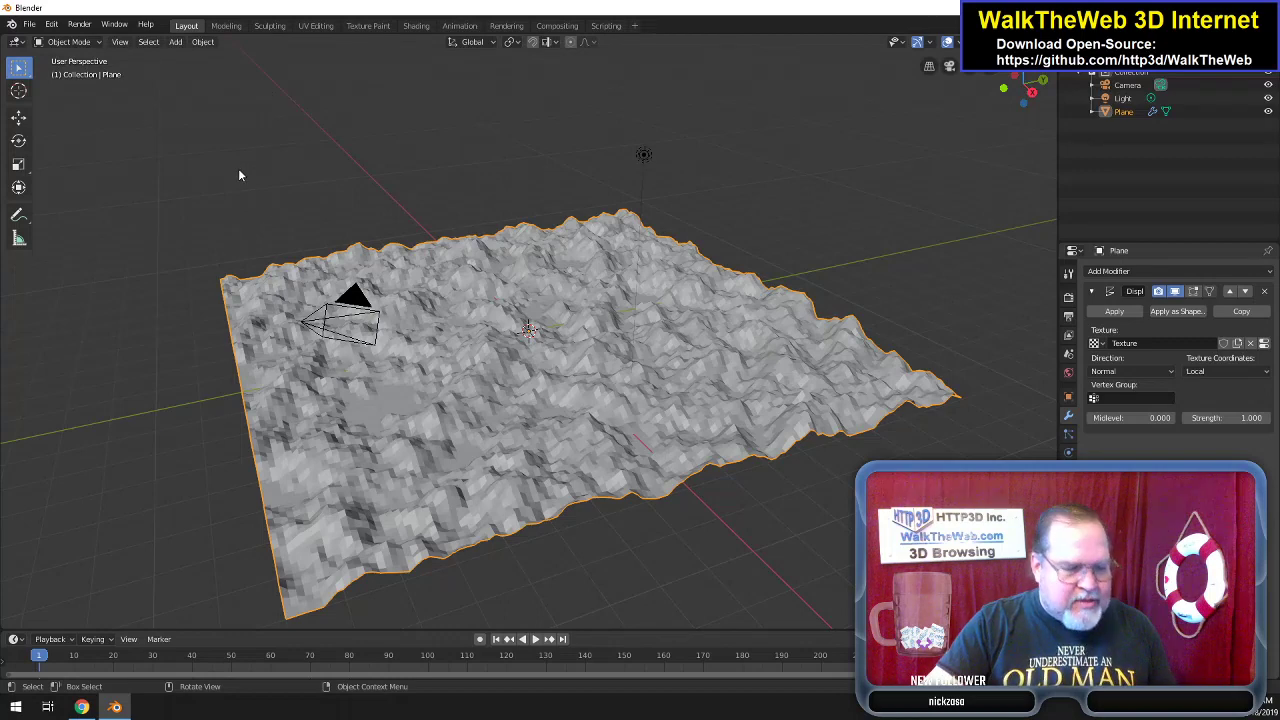
key(Tab)
key(Tab)
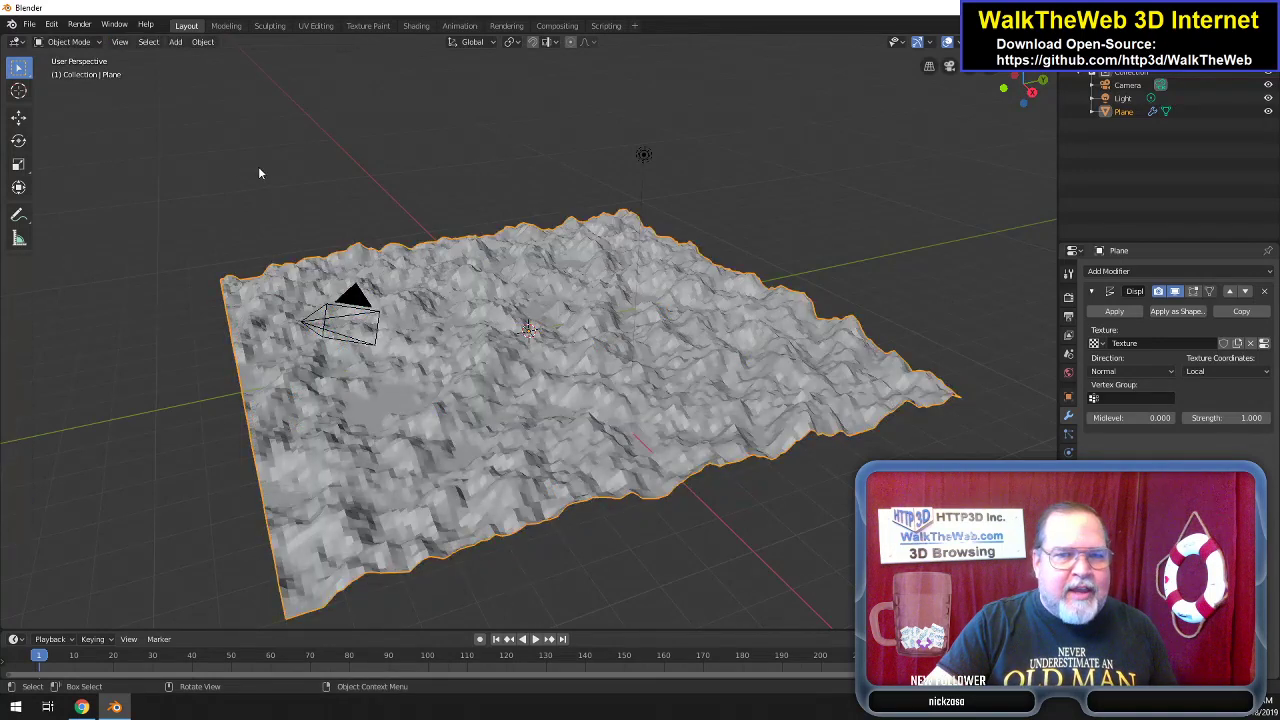
click(1114, 311)
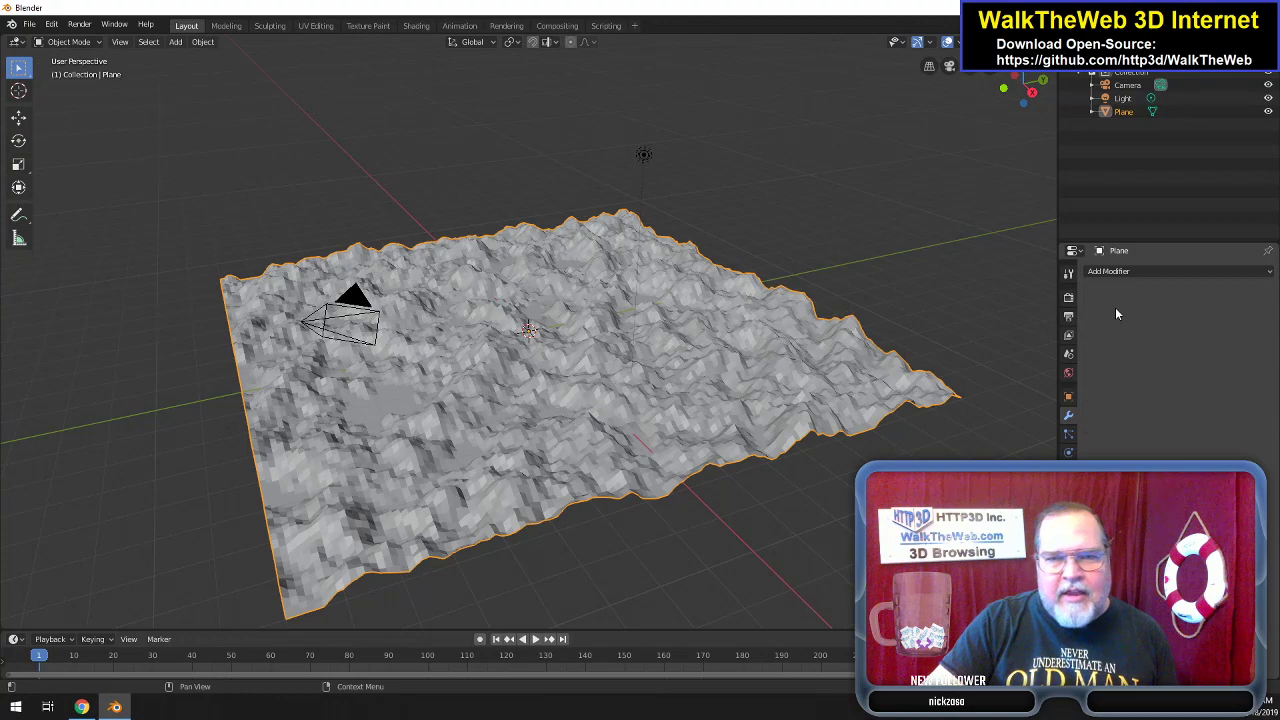
key(Tab)
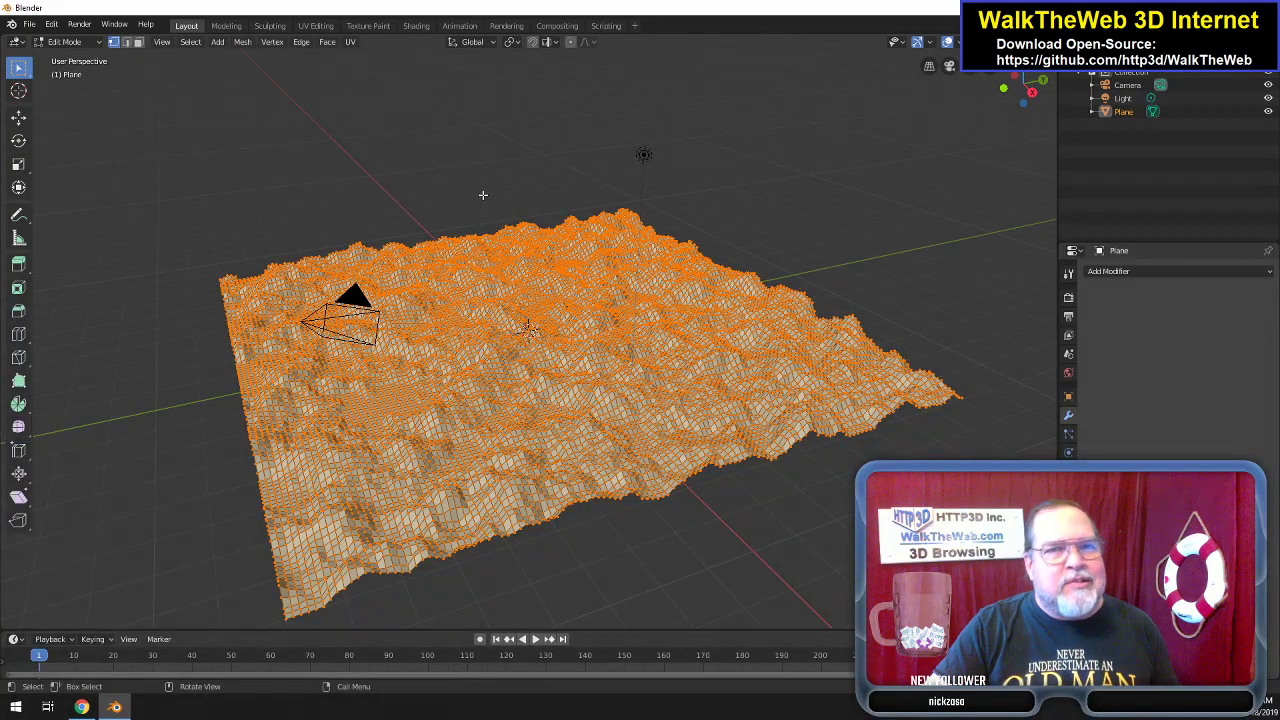
key(Tab)
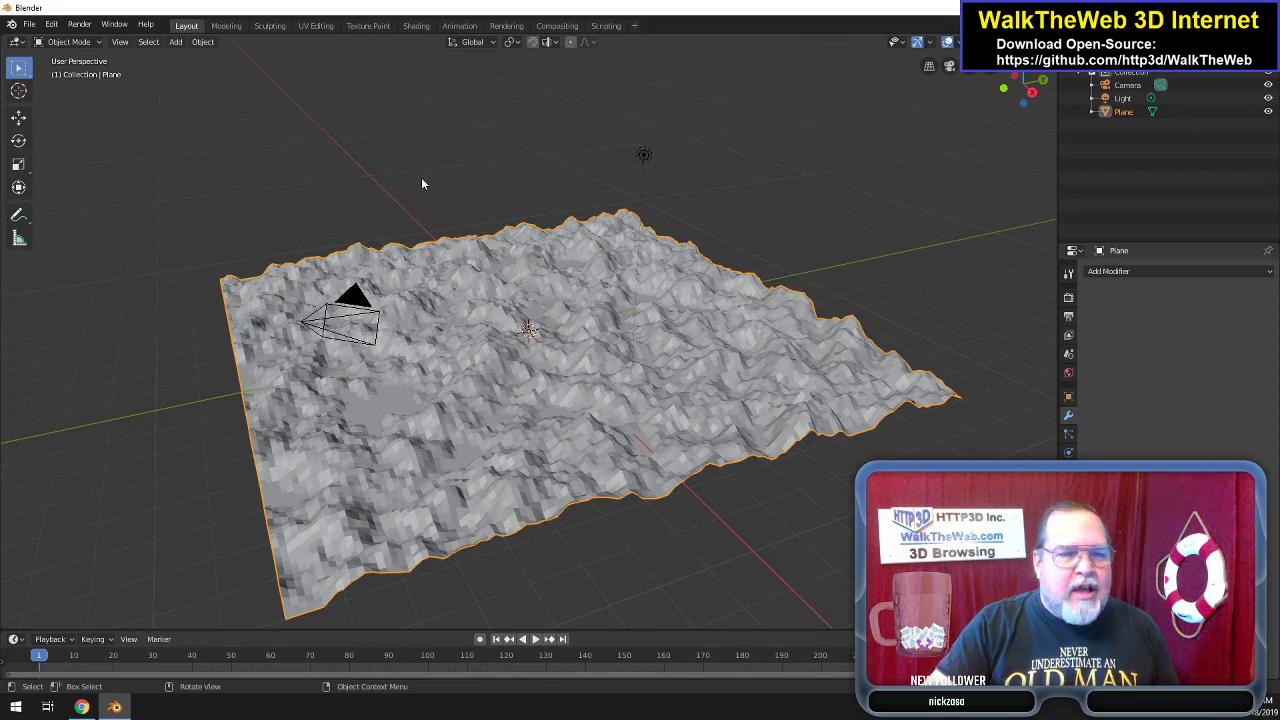
Open the Sculpting workspace to put the displaced plane into Sculpt Mode.
key(Tab)
key(Tab)
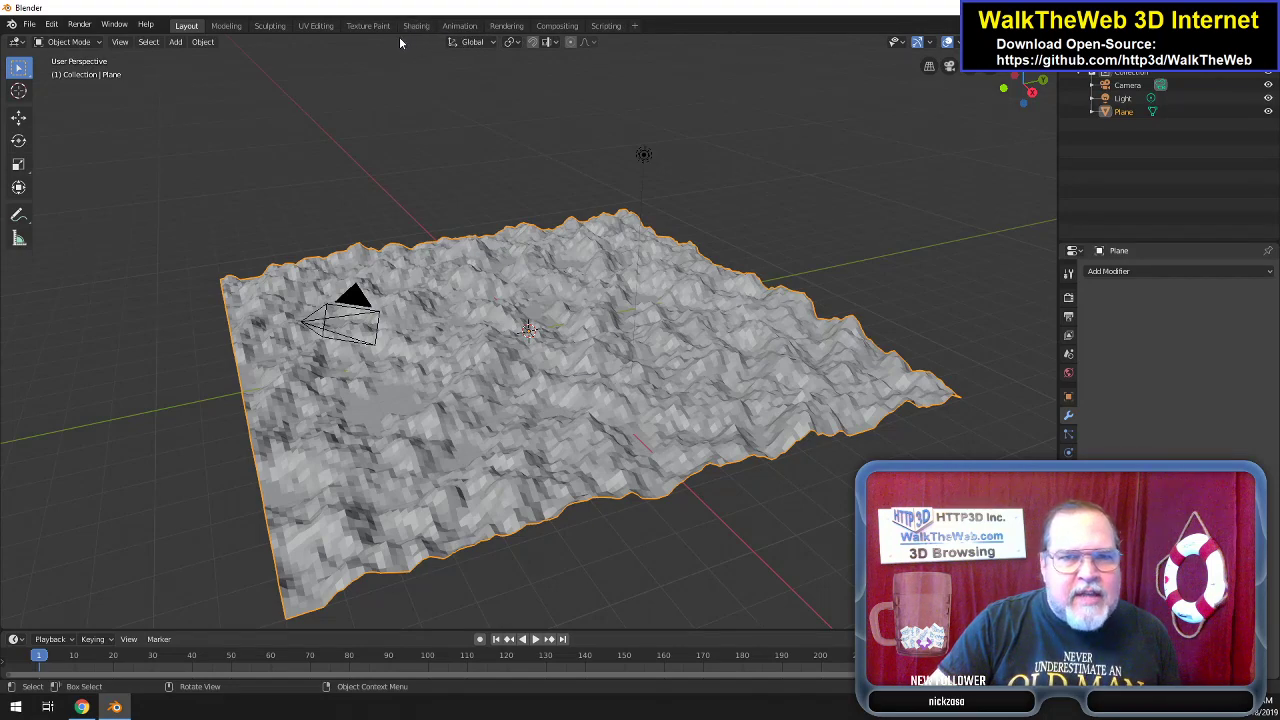
click(269, 25)
scroll(562, 270, down, 4)
scroll(562, 270, up, 2)
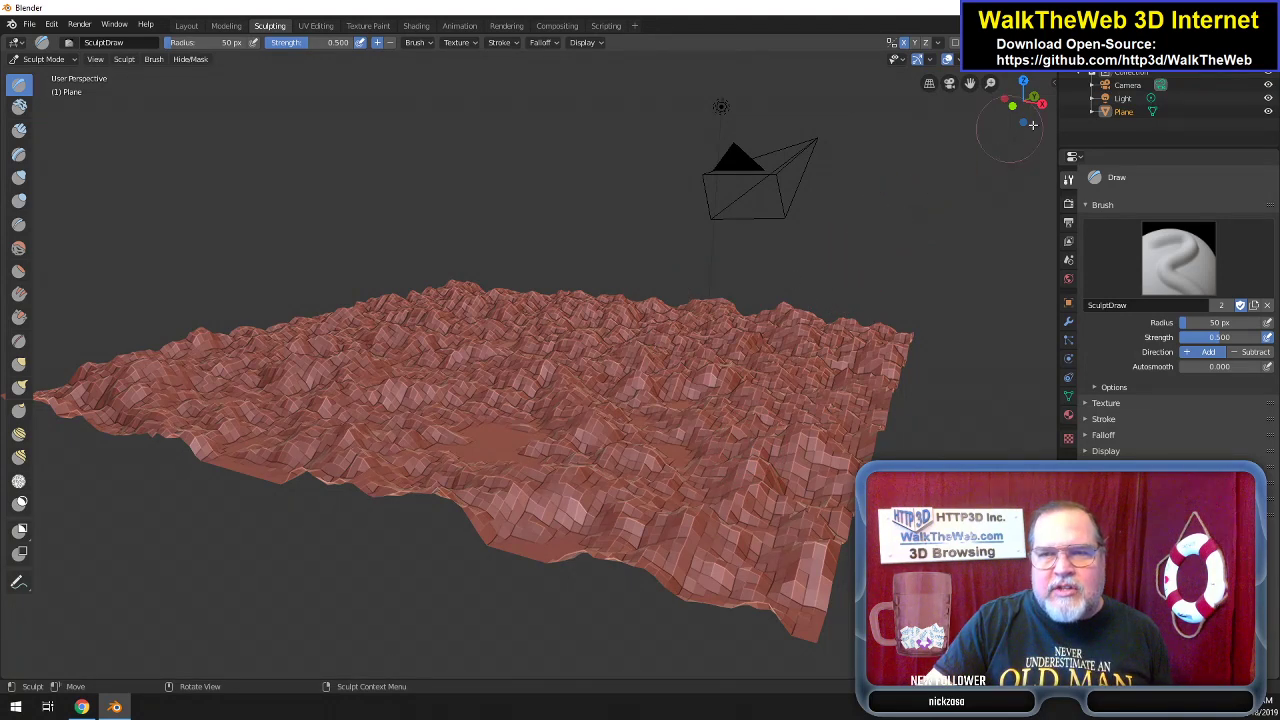
drag(1035, 121, 976, 133)
drag(727, 111, 725, 109)
drag(976, 133, 959, 259)
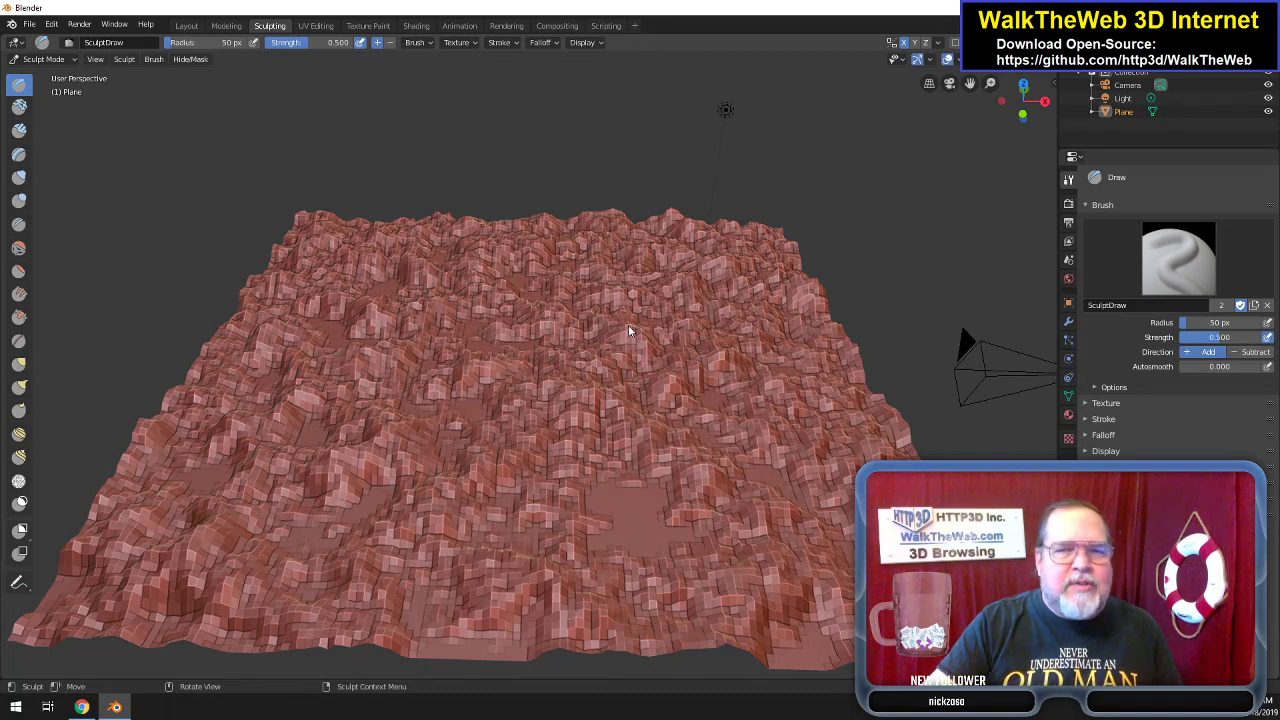
Set the Draw brush radius to 142 px and raise a broad hill in the terrain's far right area.
right_click(637, 164)
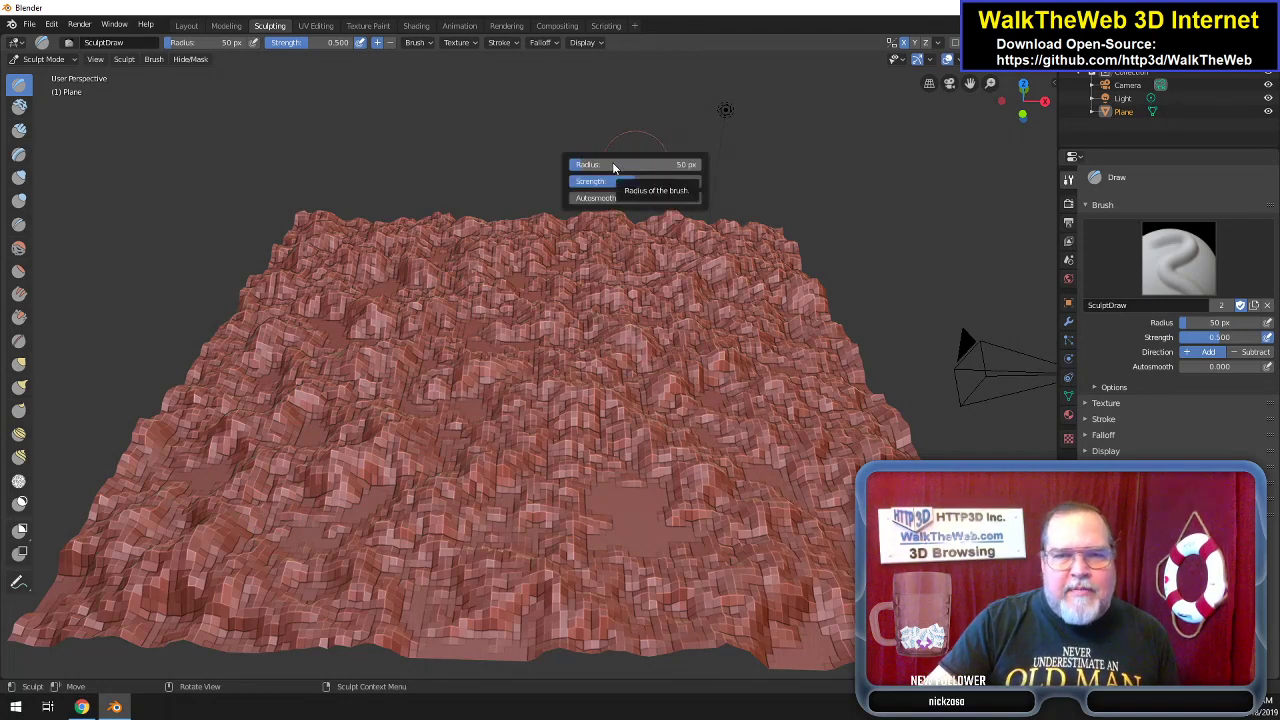
mouse_move(637, 164)
mouse_down()
mouse_move(670, 164)
mouse_move(615, 129)
mouse_up()
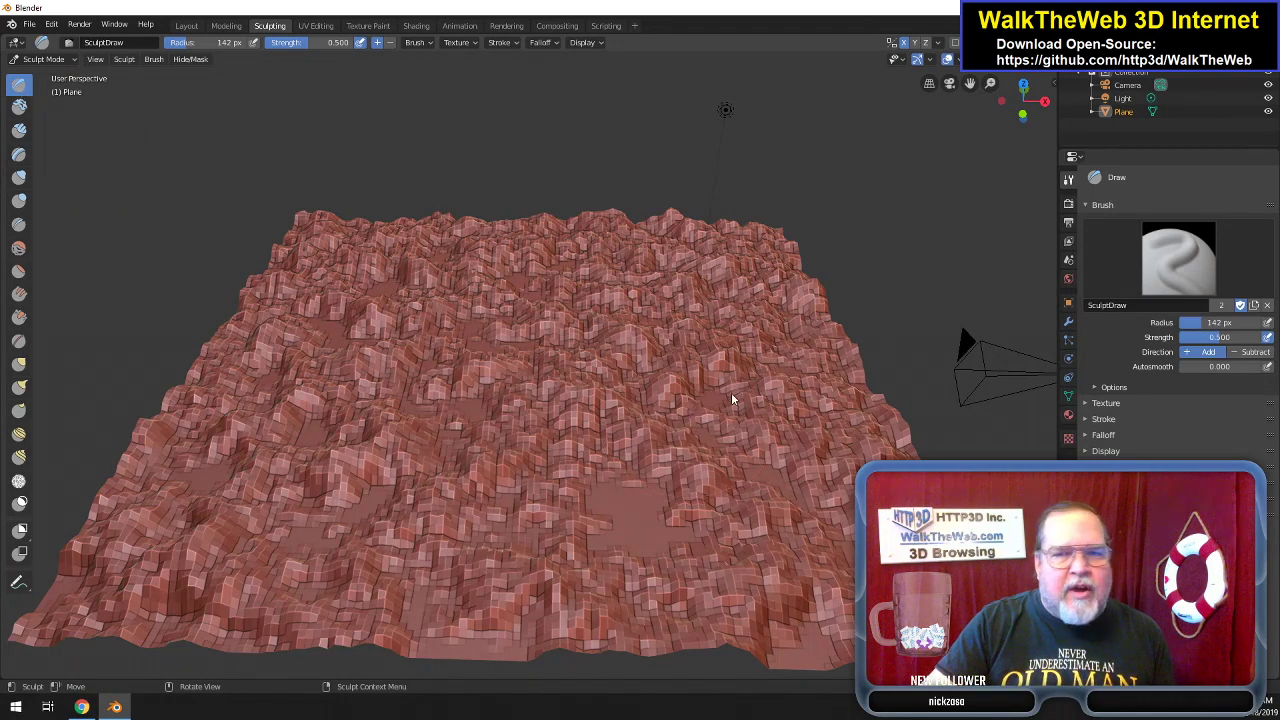
mouse_move(694, 374)
mouse_down()
mouse_move(651, 376)
mouse_move(644, 350)
mouse_move(609, 345)
mouse_move(646, 427)
mouse_up()
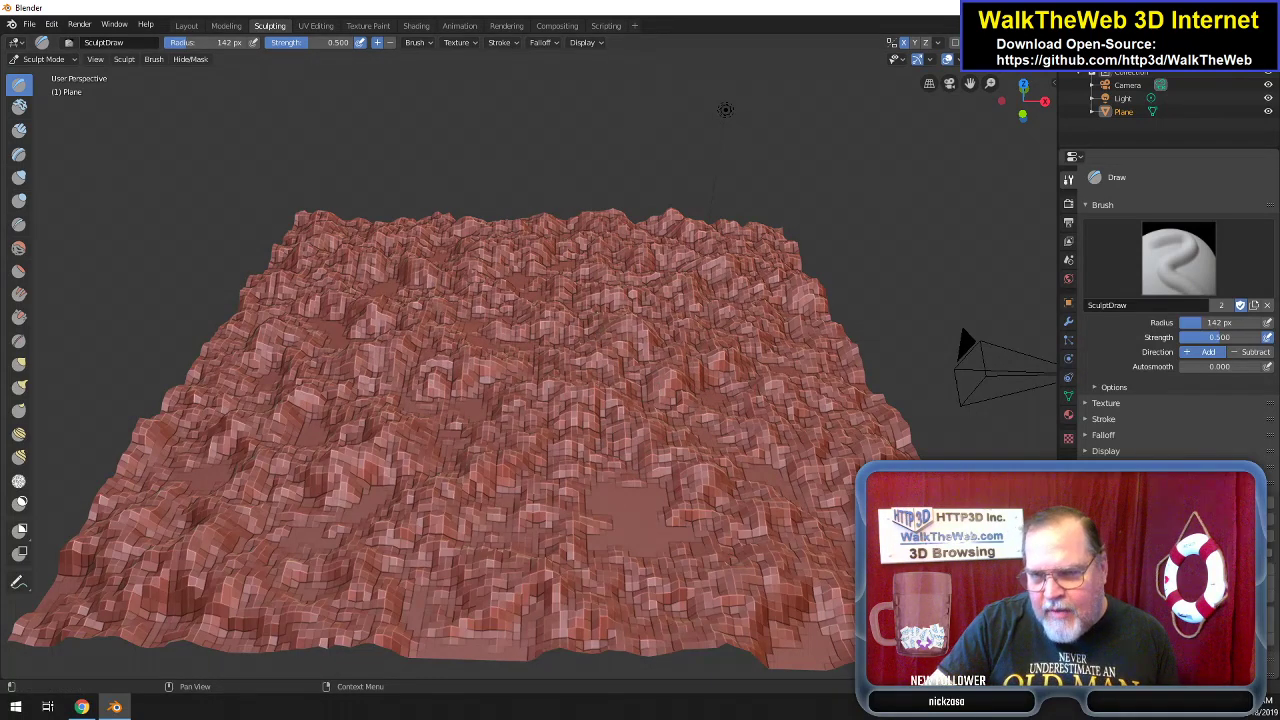
drag(672, 313, 639, 266)
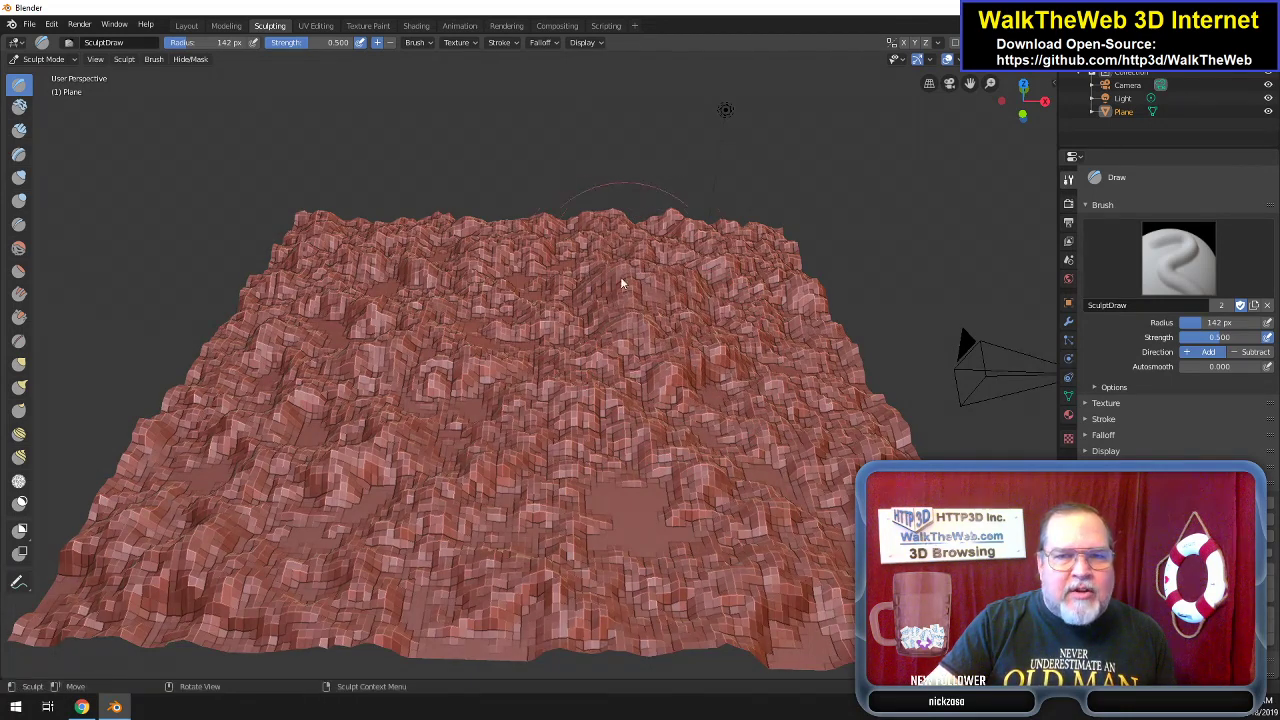
drag(716, 257, 632, 282)
drag(698, 254, 610, 290)
drag(688, 251, 562, 302)
drag(728, 311, 599, 342)
drag(525, 330, 676, 398)
click(680, 388)
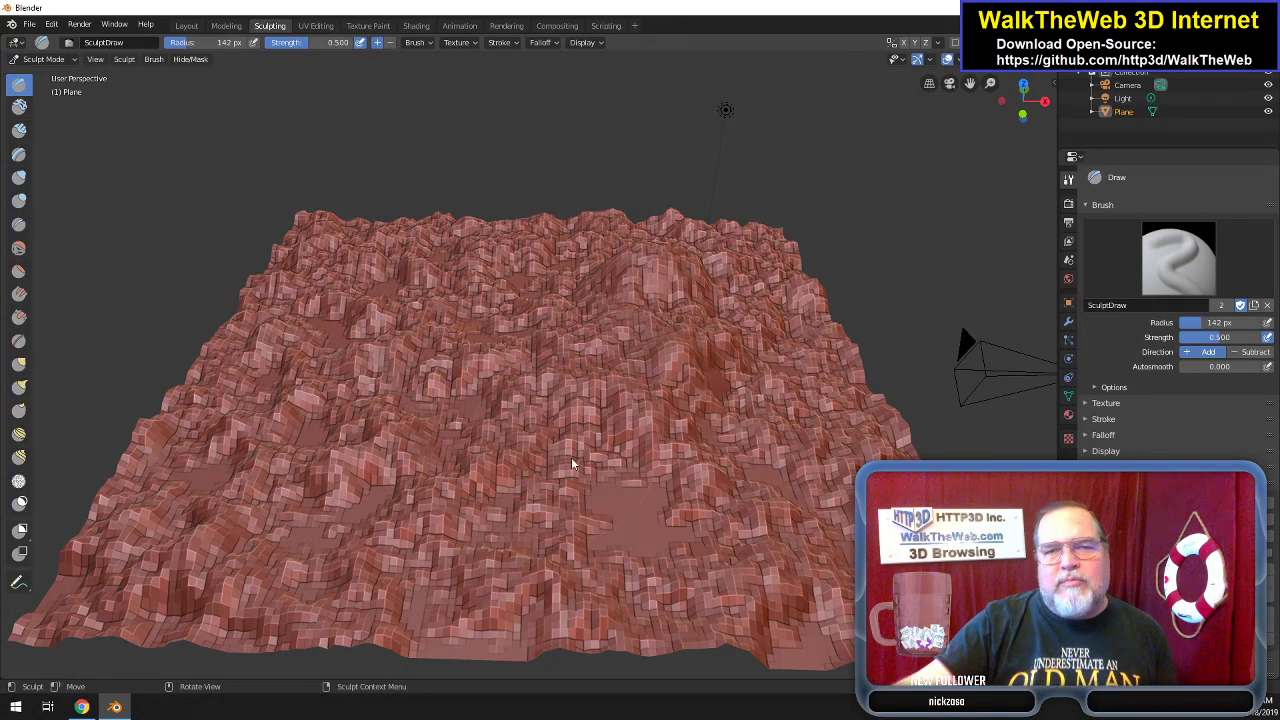
Extend the hill into ridges across the middle of the terrain and toward the flat front patch with Draw strokes.
mouse_move(546, 312)
mouse_down()
mouse_move(492, 316)
mouse_move(493, 274)
mouse_move(463, 273)
mouse_move(547, 298)
mouse_move(466, 300)
mouse_move(396, 277)
mouse_move(332, 327)
mouse_move(407, 372)
mouse_move(374, 399)
mouse_move(490, 438)
mouse_move(443, 463)
mouse_move(491, 477)
mouse_move(597, 480)
mouse_move(676, 449)
mouse_move(671, 425)
mouse_up()
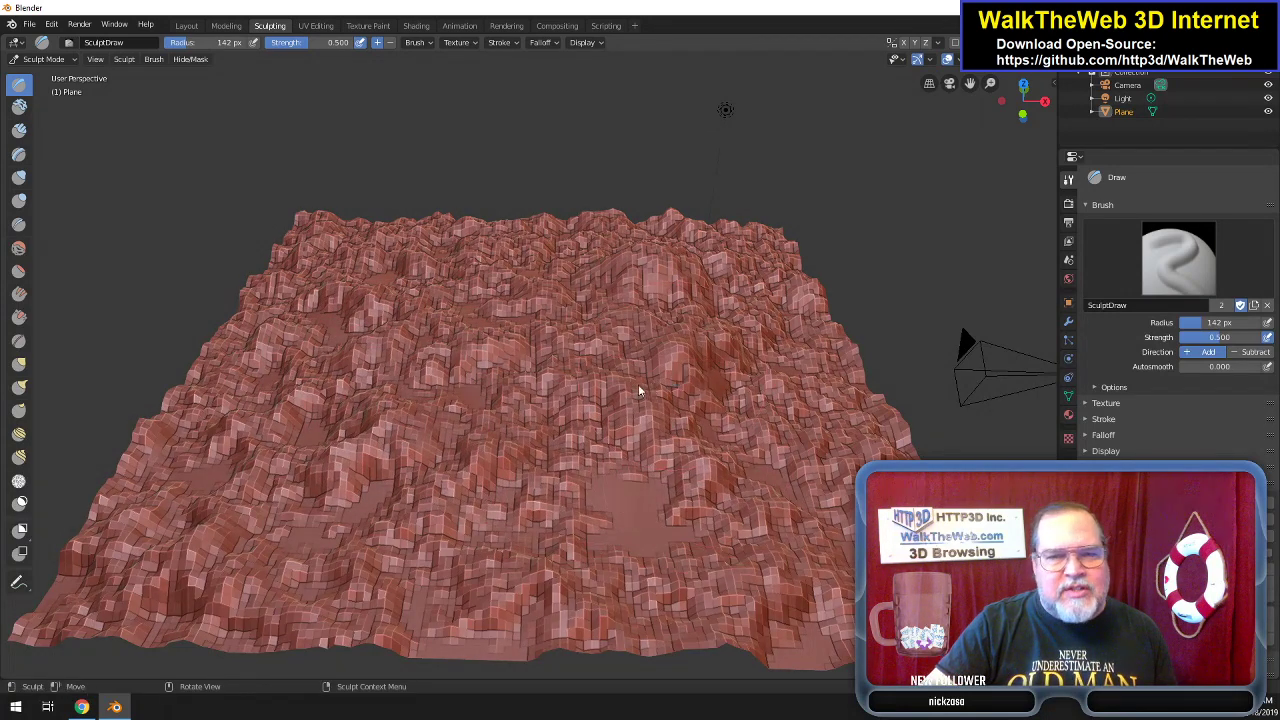
drag(628, 337, 561, 390)
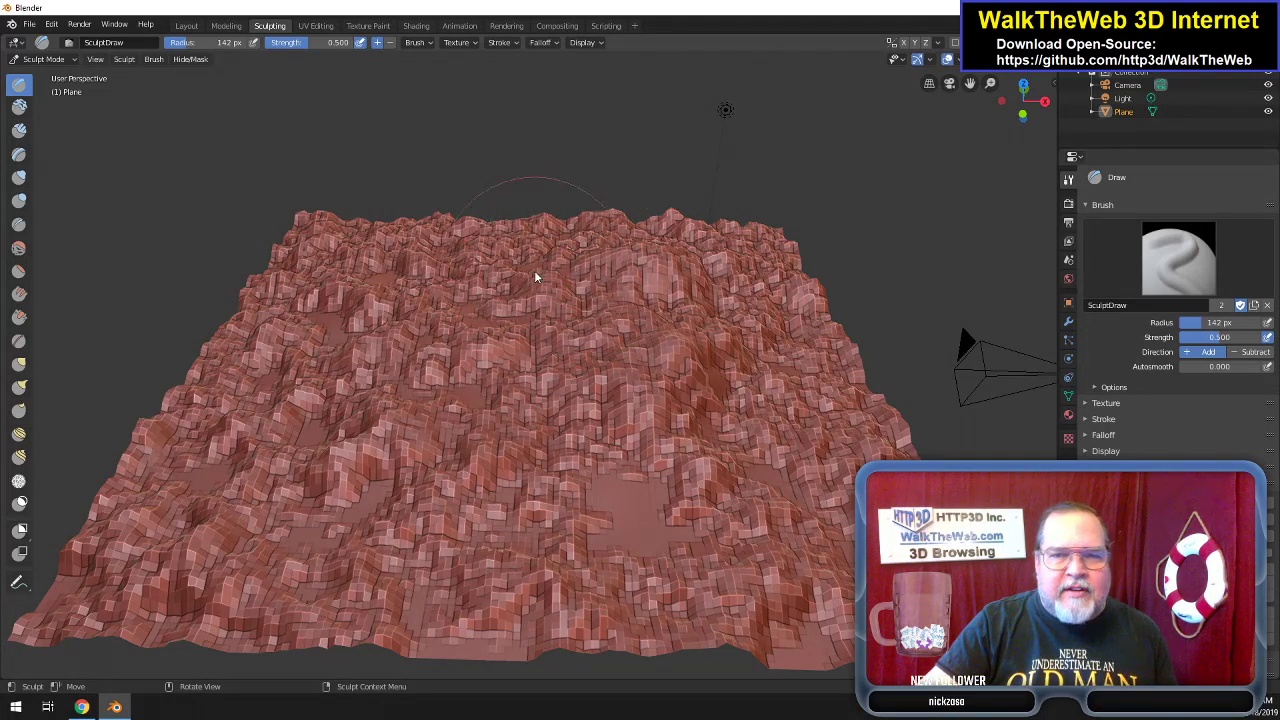
mouse_move(572, 248)
mouse_down()
mouse_move(717, 323)
mouse_move(730, 338)
mouse_move(714, 400)
mouse_up()
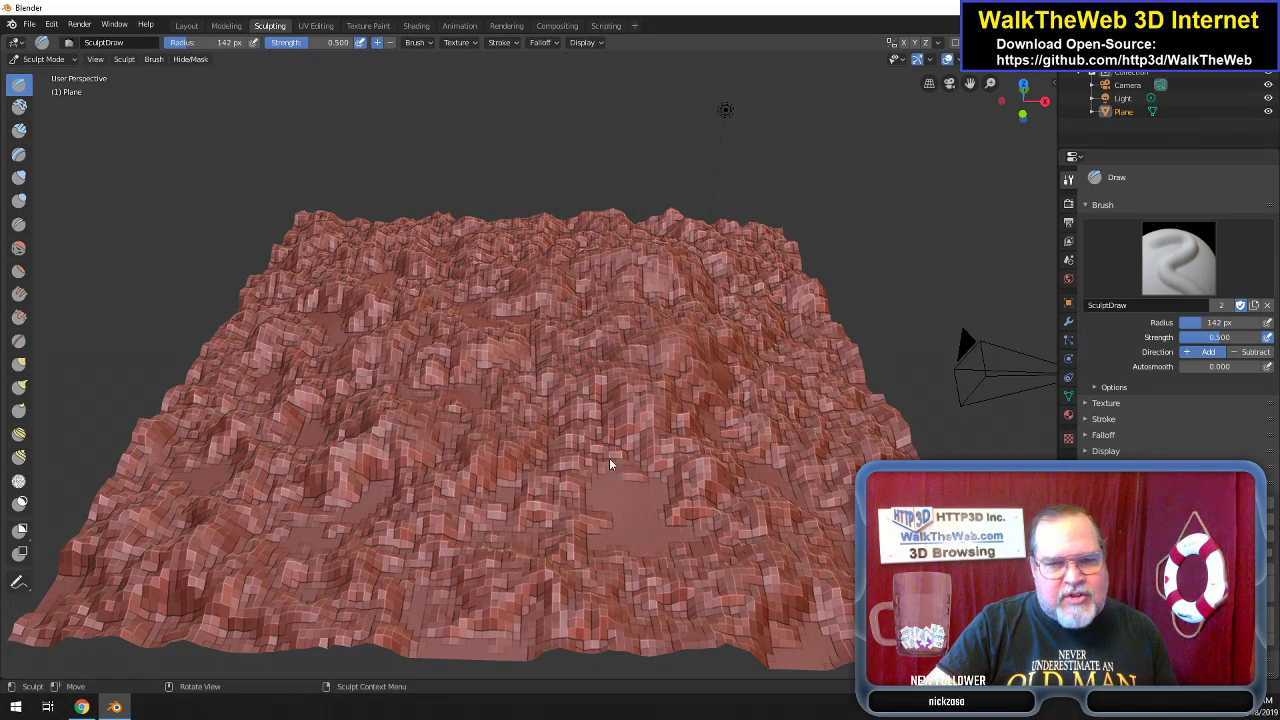
mouse_move(612, 430)
mouse_down()
mouse_move(603, 416)
mouse_move(530, 410)
mouse_up()
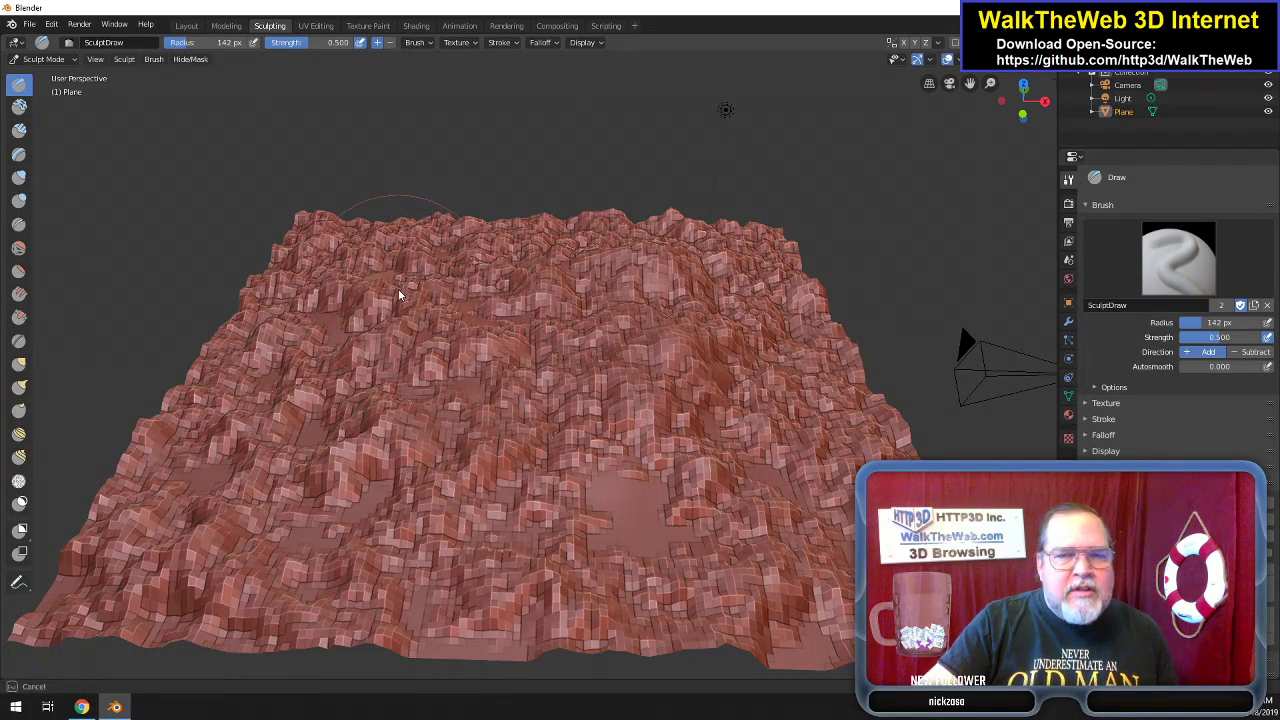
drag(480, 254, 552, 281)
mouse_move(595, 330)
mouse_down()
mouse_move(660, 455)
mouse_move(712, 478)
mouse_move(778, 544)
mouse_up()
drag(742, 495, 704, 412)
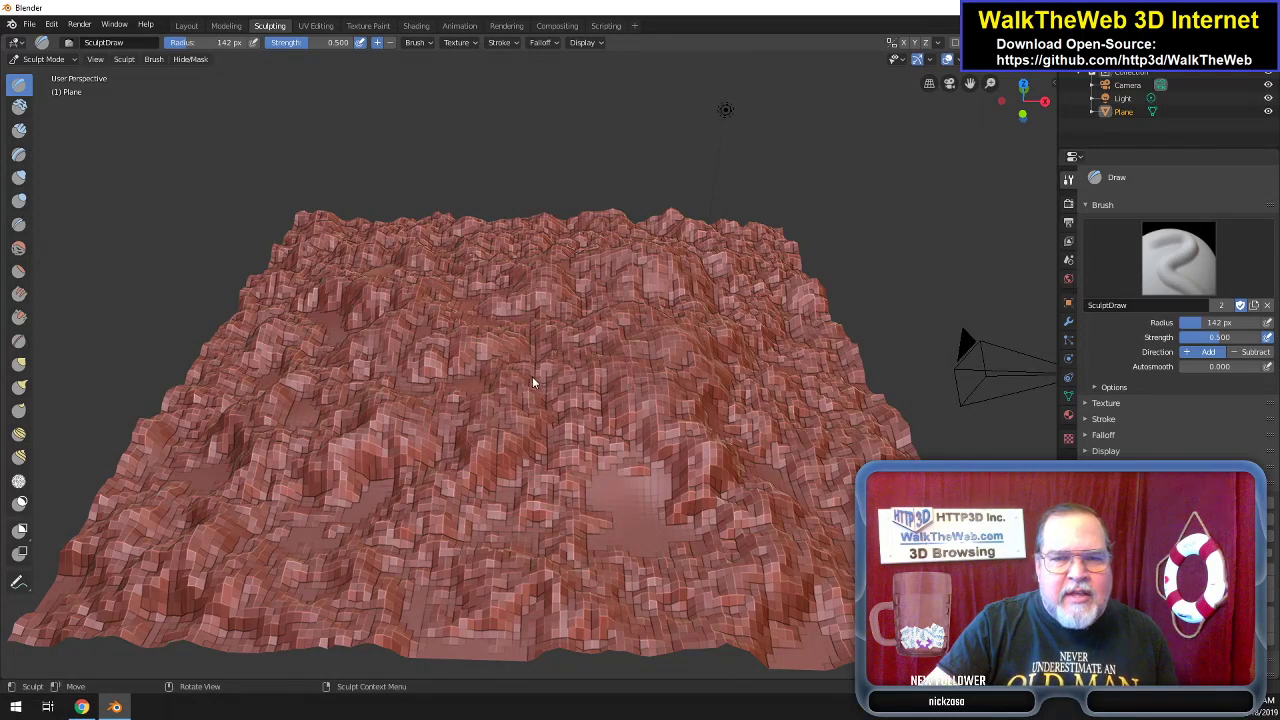
mouse_move(528, 350)
mouse_down()
mouse_move(518, 327)
mouse_move(428, 275)
mouse_up()
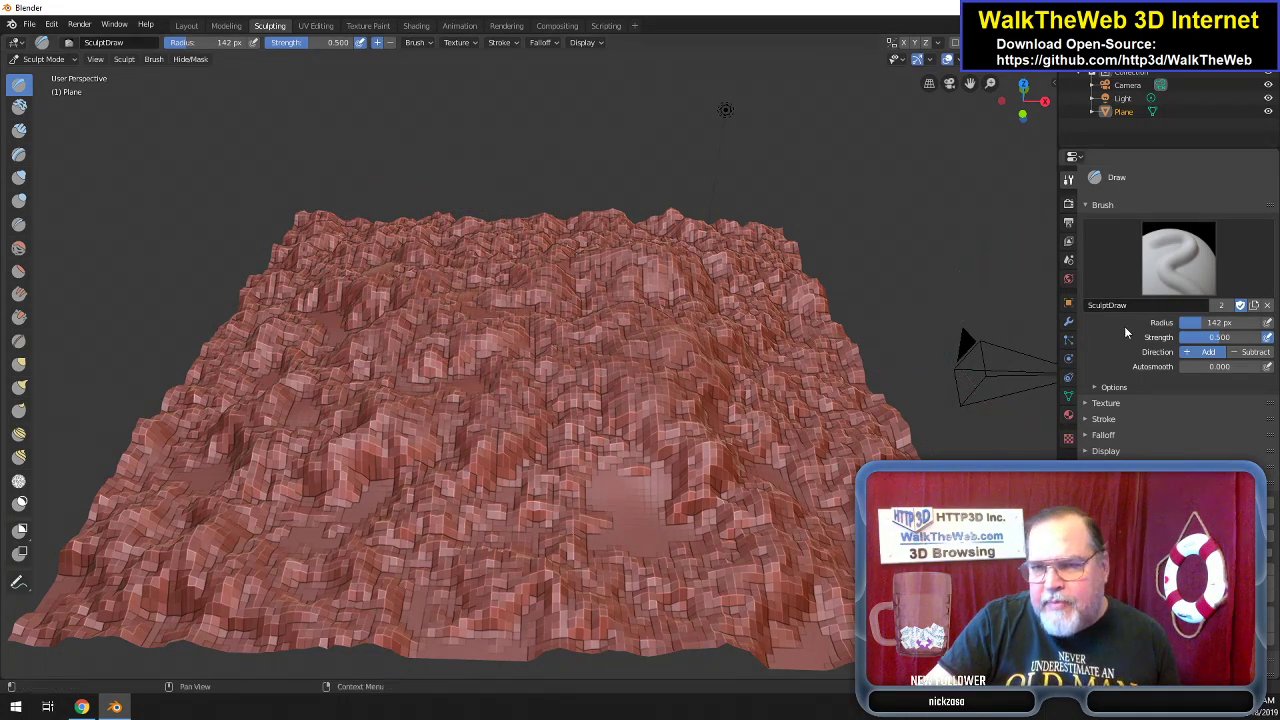
Raise the main hill and its connecting ridge further with more 142 px Draw strokes.
right_click(880, 248)
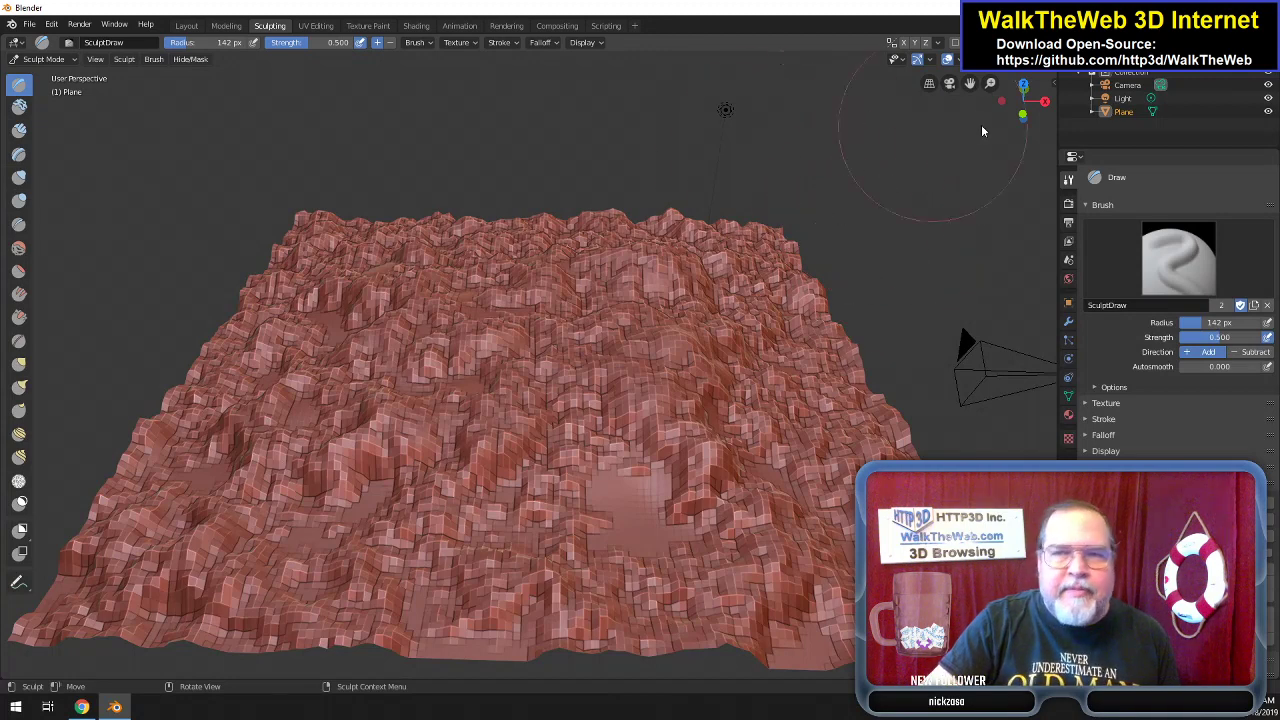
mouse_move(1045, 115)
mouse_down()
mouse_move(1040, 93)
mouse_move(1040, 132)
mouse_move(1040, 100)
mouse_move(1068, 114)
mouse_move(1040, 122)
mouse_up()
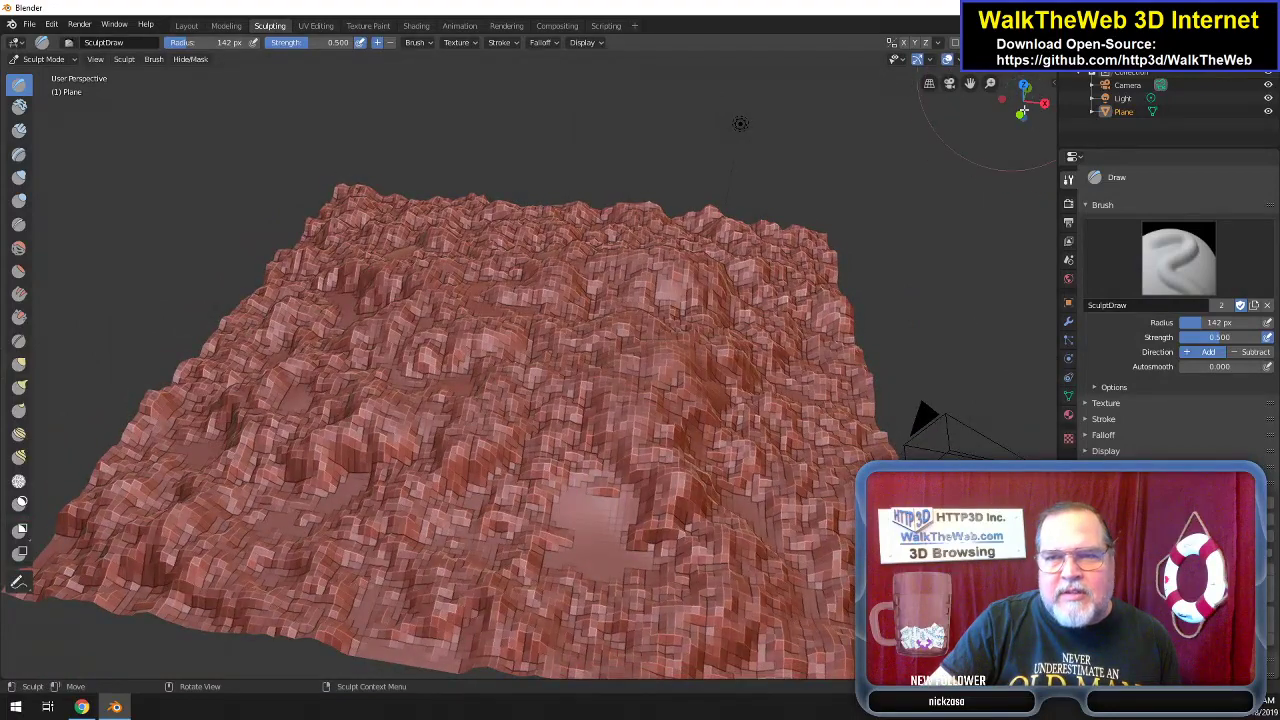
drag(1040, 110, 1010, 112)
mouse_move(608, 187)
mouse_down()
mouse_move(743, 151)
mouse_move(729, 114)
mouse_move(694, 86)
mouse_move(714, 101)
mouse_move(1001, 95)
mouse_move(969, 105)
mouse_move(969, 190)
mouse_move(962, 68)
mouse_up()
mouse_move(703, 72)
mouse_down()
mouse_move(1017, 85)
mouse_move(900, 100)
mouse_move(743, 80)
mouse_move(692, 57)
mouse_move(814, 609)
mouse_move(633, 327)
mouse_move(790, 297)
mouse_move(650, 375)
mouse_move(592, 63)
mouse_move(877, 166)
mouse_up()
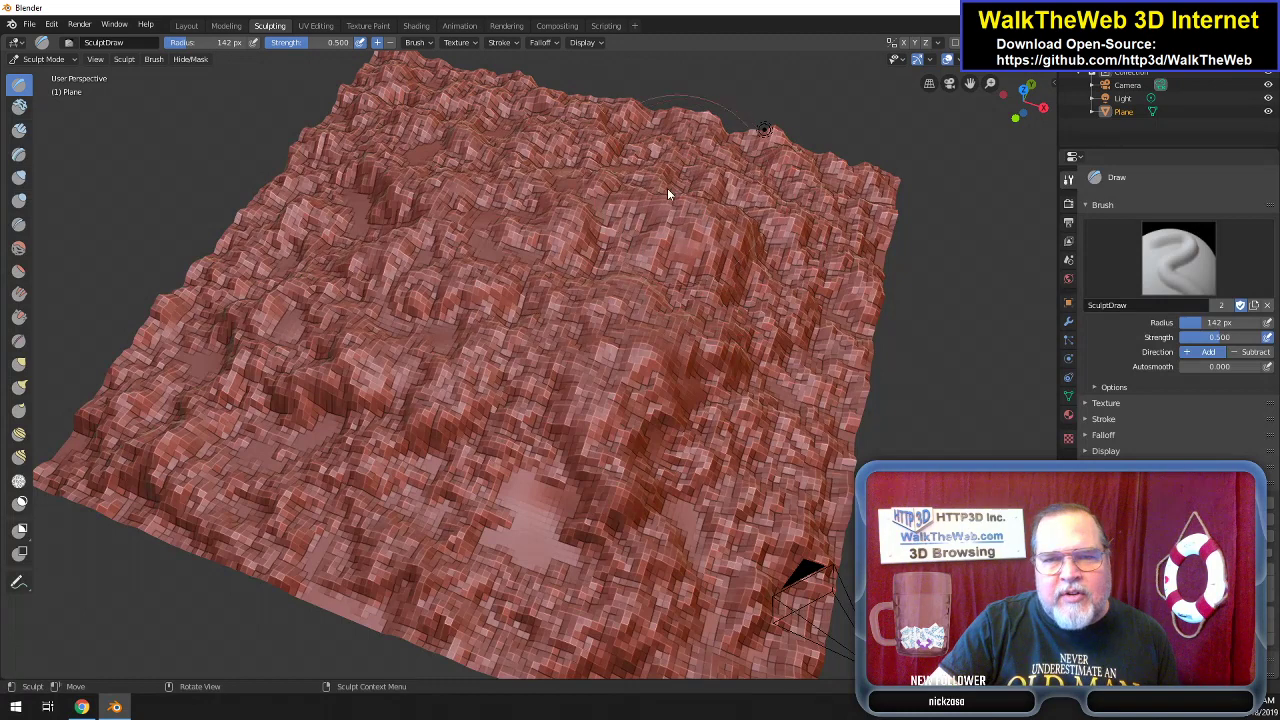
mouse_move(754, 217)
mouse_down()
mouse_move(730, 284)
mouse_move(662, 290)
mouse_up()
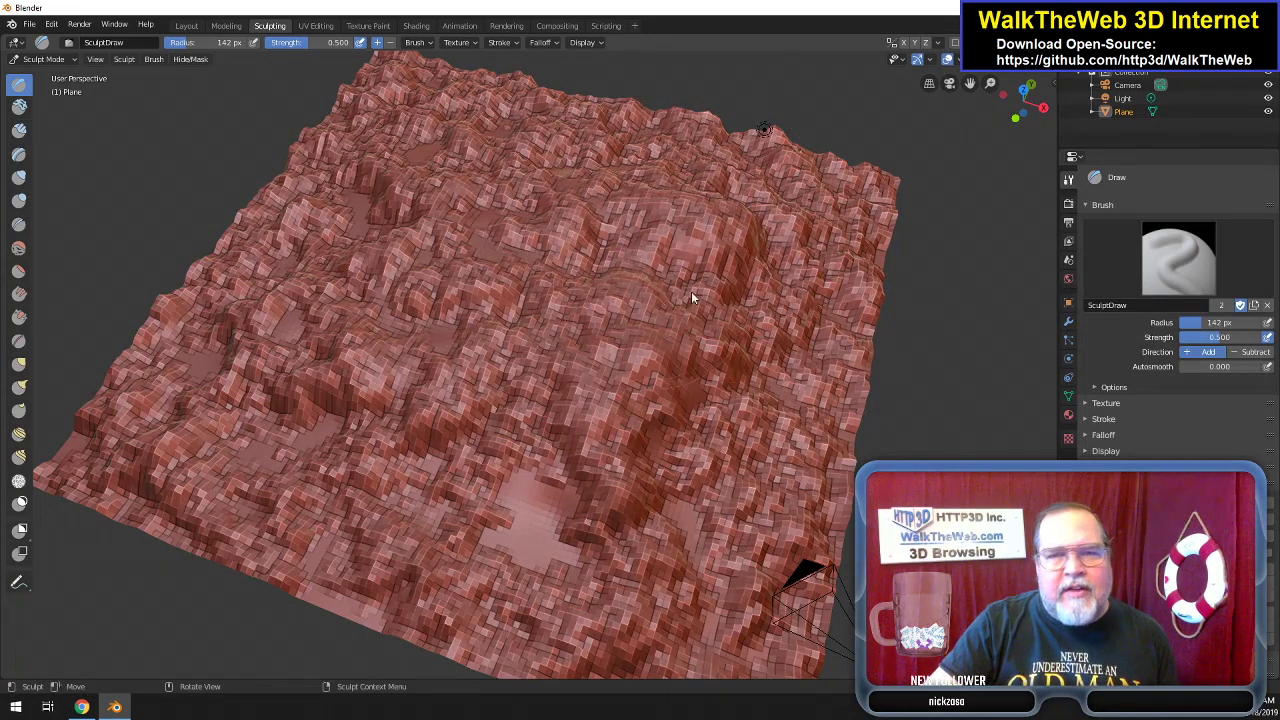
mouse_move(671, 188)
mouse_down()
mouse_move(706, 184)
mouse_move(734, 218)
mouse_move(666, 184)
mouse_move(680, 250)
mouse_up()
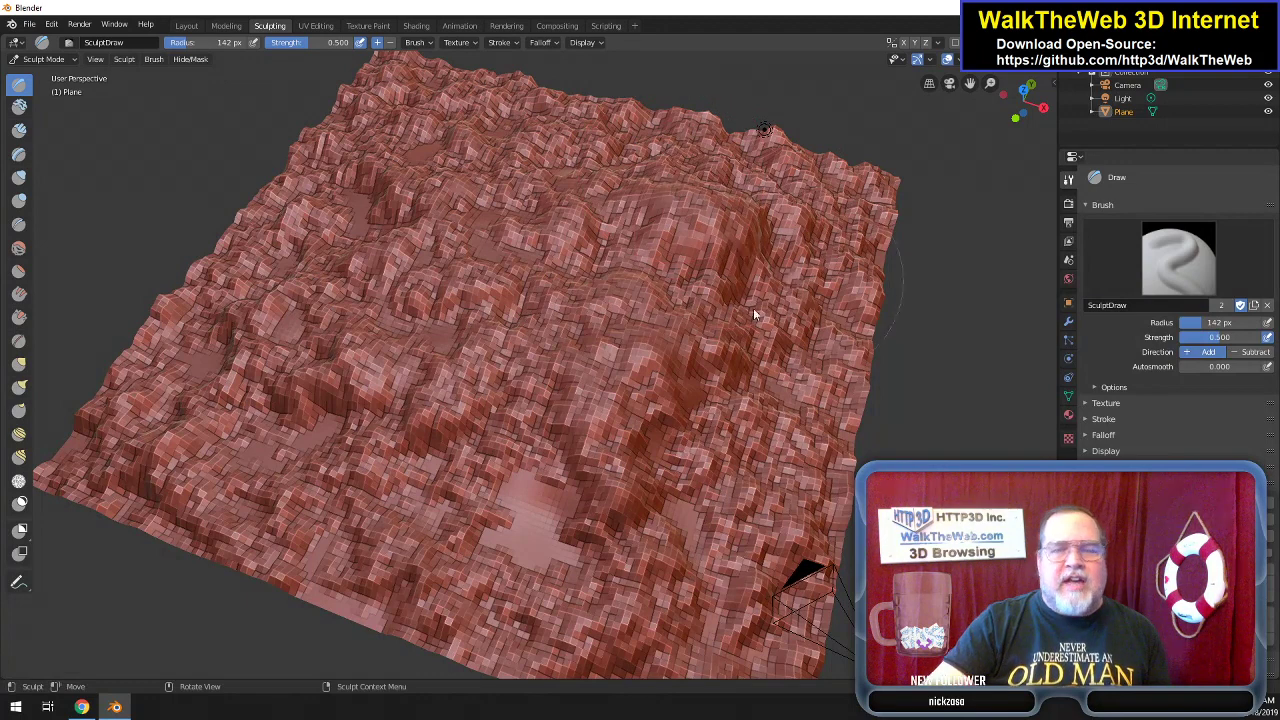
mouse_move(681, 429)
mouse_down()
mouse_move(729, 424)
mouse_move(668, 478)
mouse_move(699, 478)
mouse_move(737, 450)
mouse_move(746, 412)
mouse_move(743, 425)
mouse_move(738, 371)
mouse_move(703, 314)
mouse_move(595, 370)
mouse_move(416, 353)
mouse_move(527, 282)
mouse_up()
drag(596, 196, 532, 155)
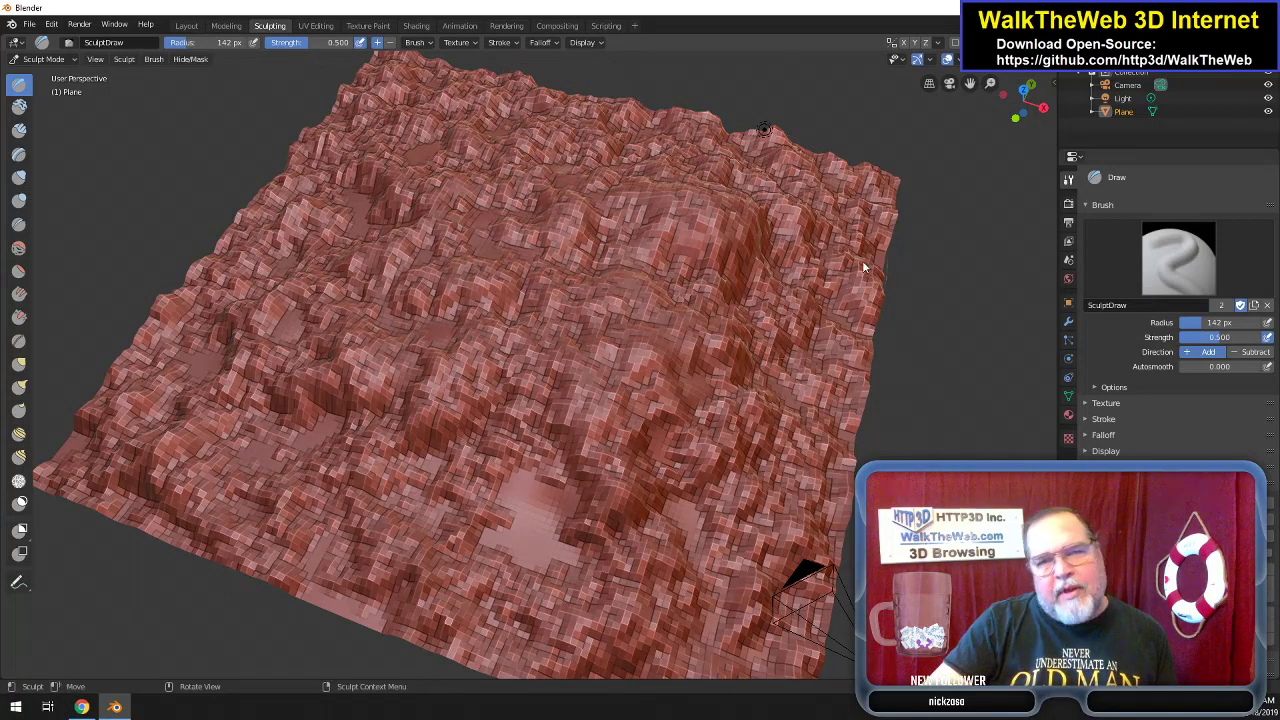
Set the Draw brush radius to 82 px and build up narrower crests on the main hill and the central ridge.
drag(1022, 104, 1021, 78)
mouse_move(696, 79)
mouse_down()
mouse_move(775, 172)
mouse_move(947, 166)
mouse_up()
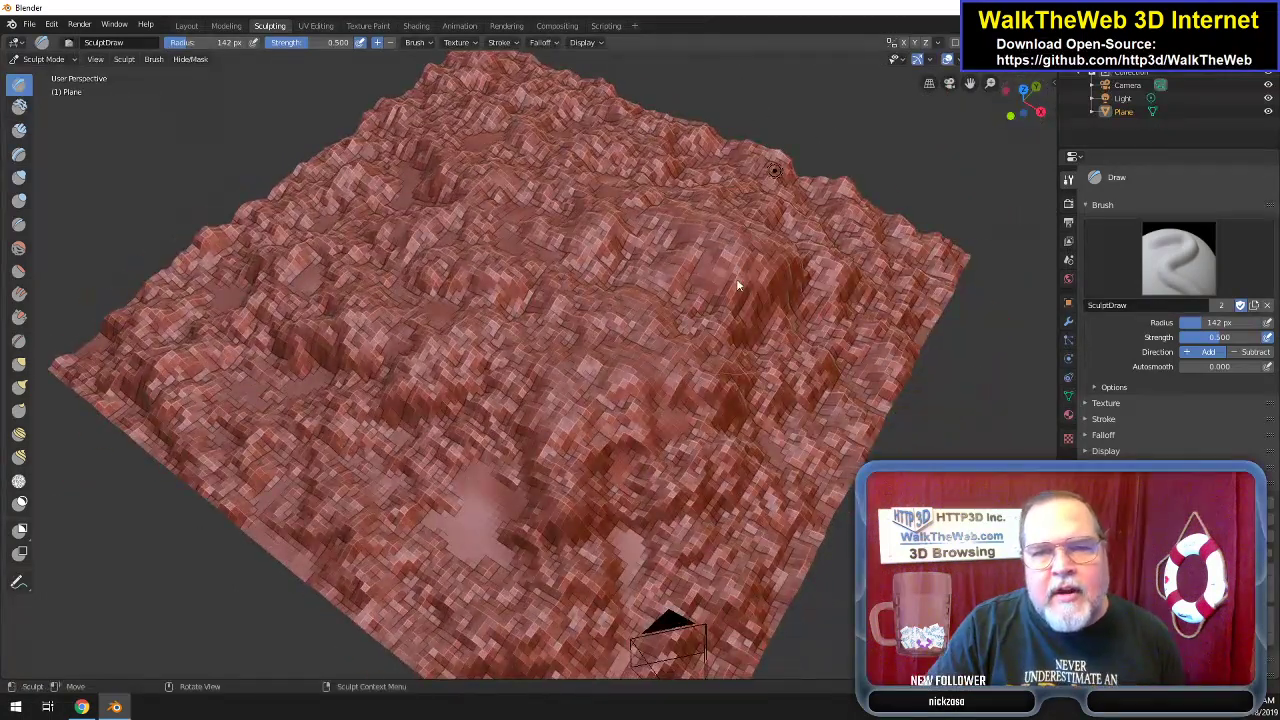
right_click(738, 202)
drag(710, 204, 706, 204)
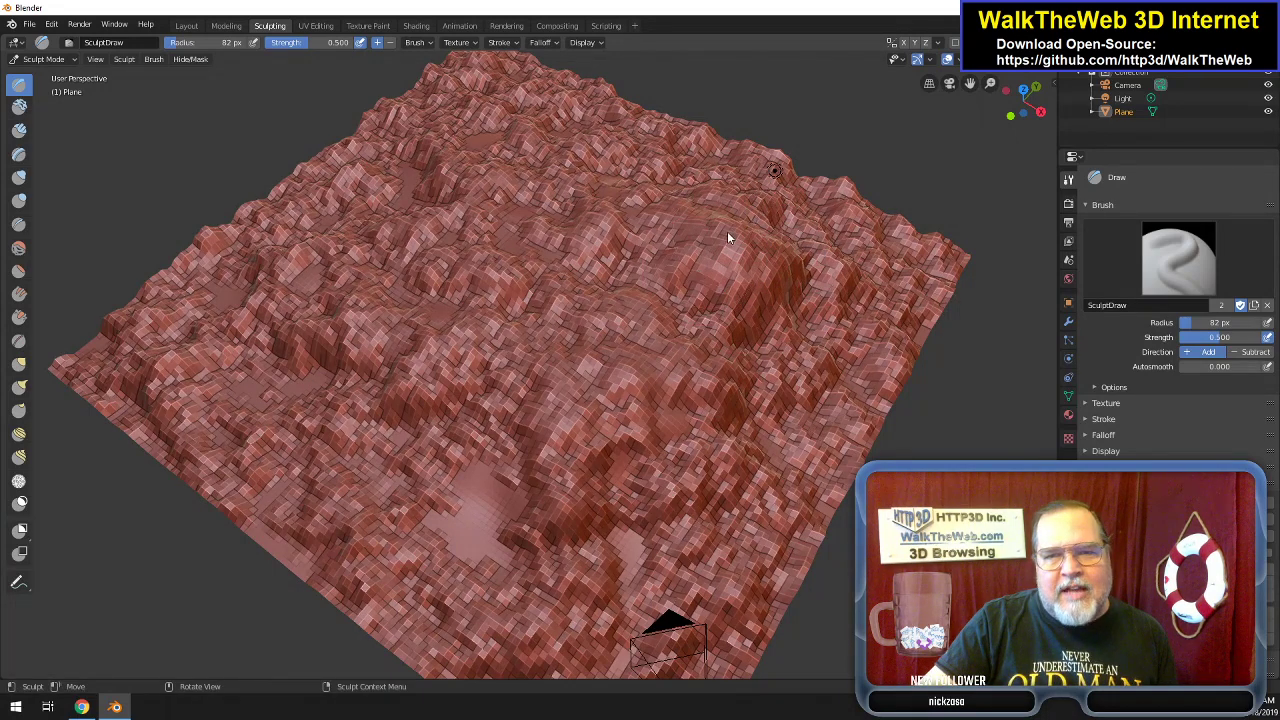
mouse_move(724, 238)
mouse_down()
mouse_move(705, 215)
mouse_move(717, 206)
mouse_move(754, 246)
mouse_move(778, 234)
mouse_up()
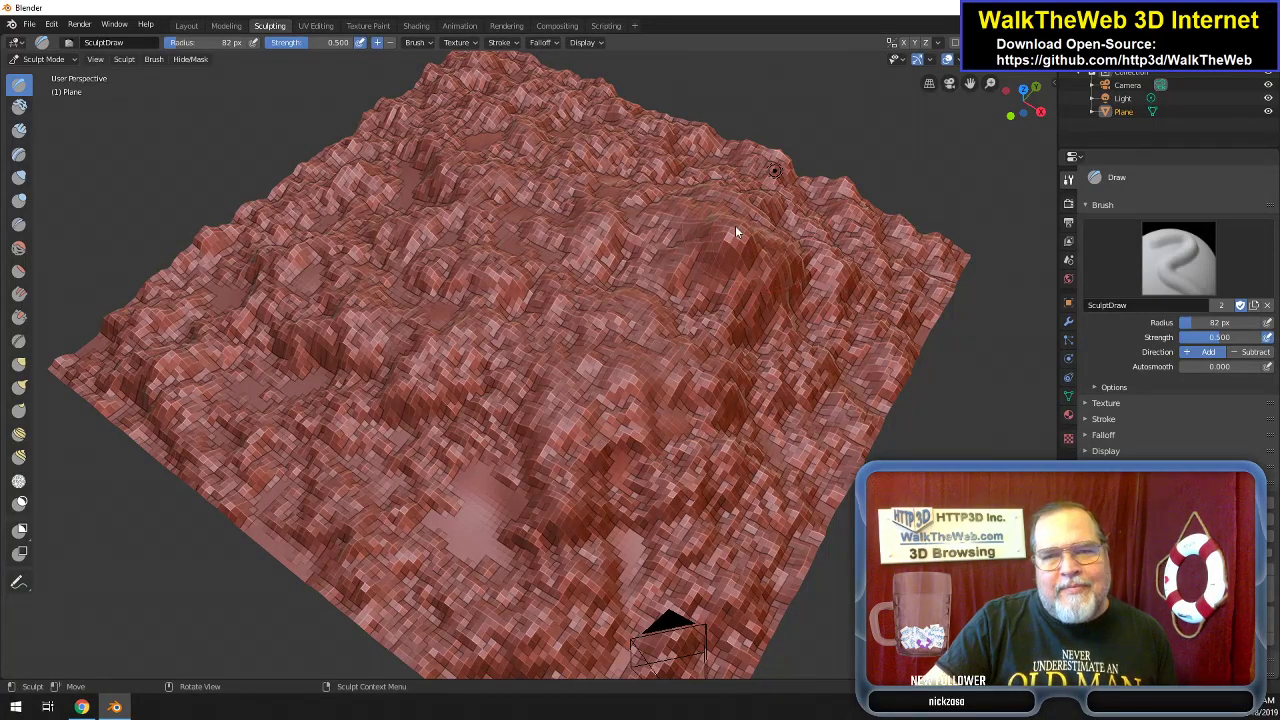
mouse_move(683, 207)
mouse_down()
mouse_move(704, 229)
mouse_move(740, 211)
mouse_move(743, 294)
mouse_move(677, 326)
mouse_move(697, 330)
mouse_move(700, 298)
mouse_up()
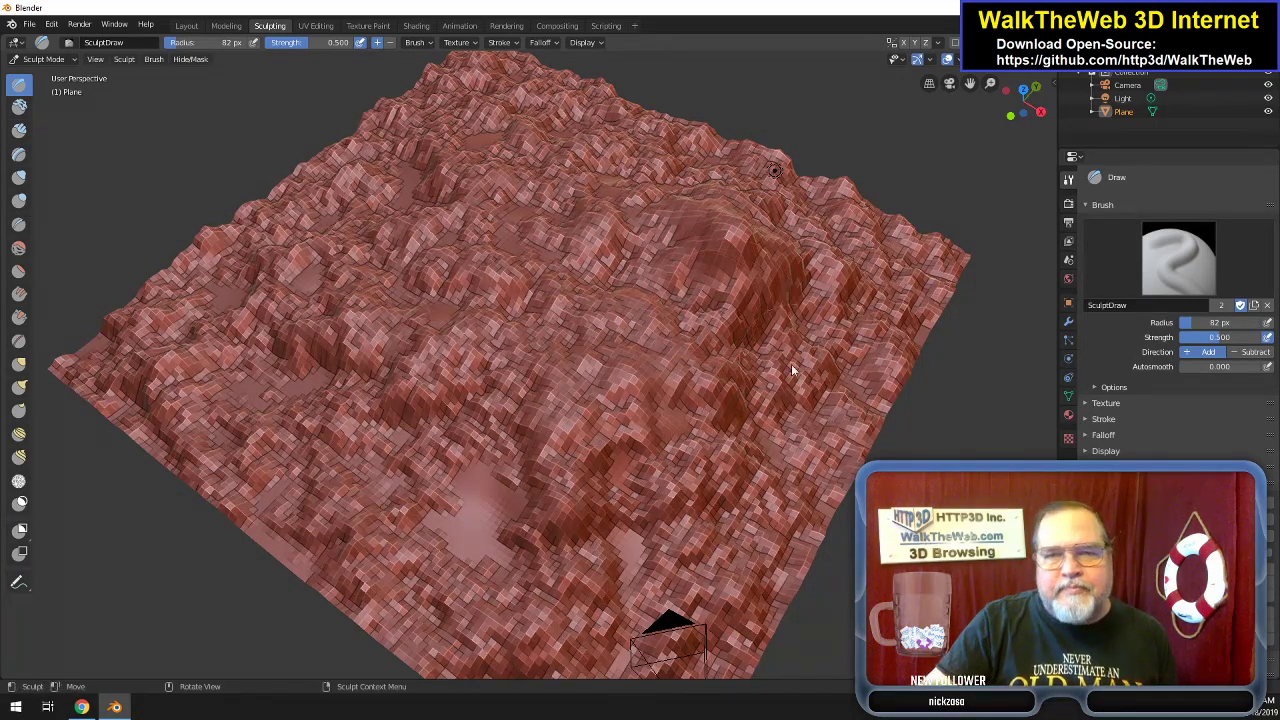
drag(627, 374, 556, 384)
mouse_move(560, 378)
mouse_down()
mouse_move(590, 362)
mouse_move(593, 384)
mouse_move(606, 353)
mouse_move(640, 357)
mouse_move(597, 342)
mouse_up()
Set the Draw brush radius to 62 px and sculpt small peaks on the central ridge and the main hill's crest.
right_click(645, 347)
scroll(741, 353, up, 6)
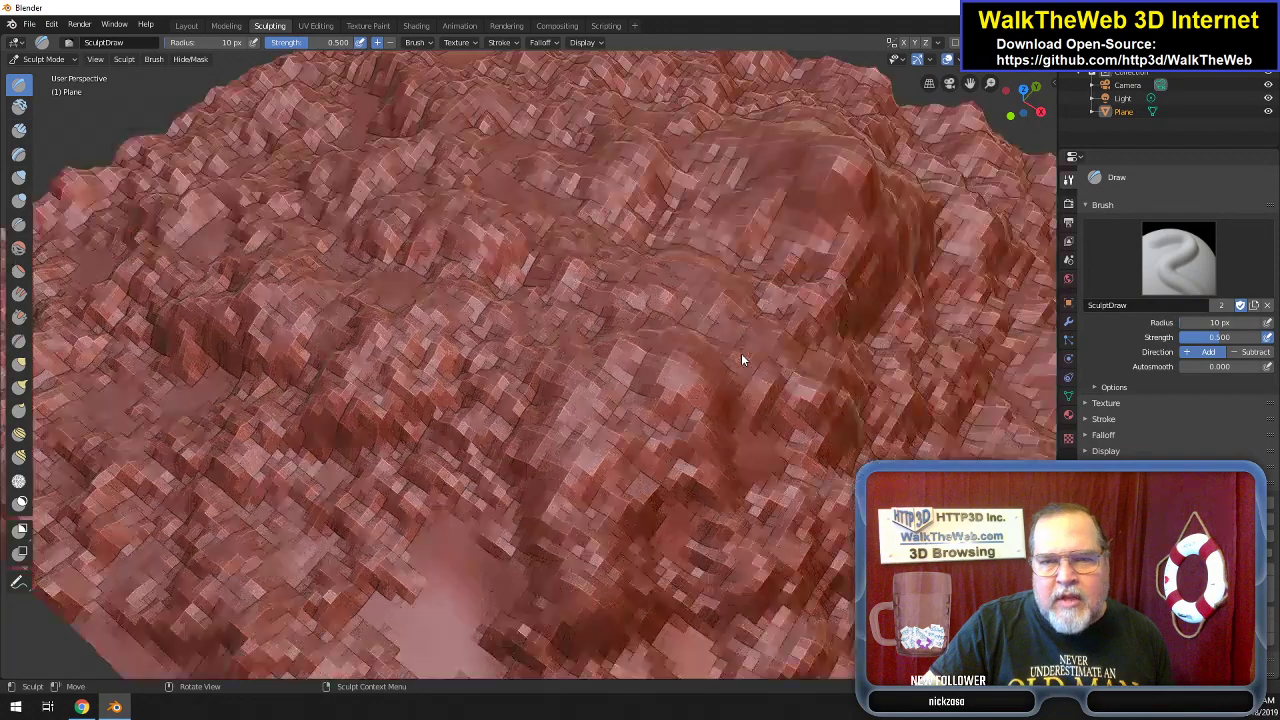
scroll(735, 367, down, 3)
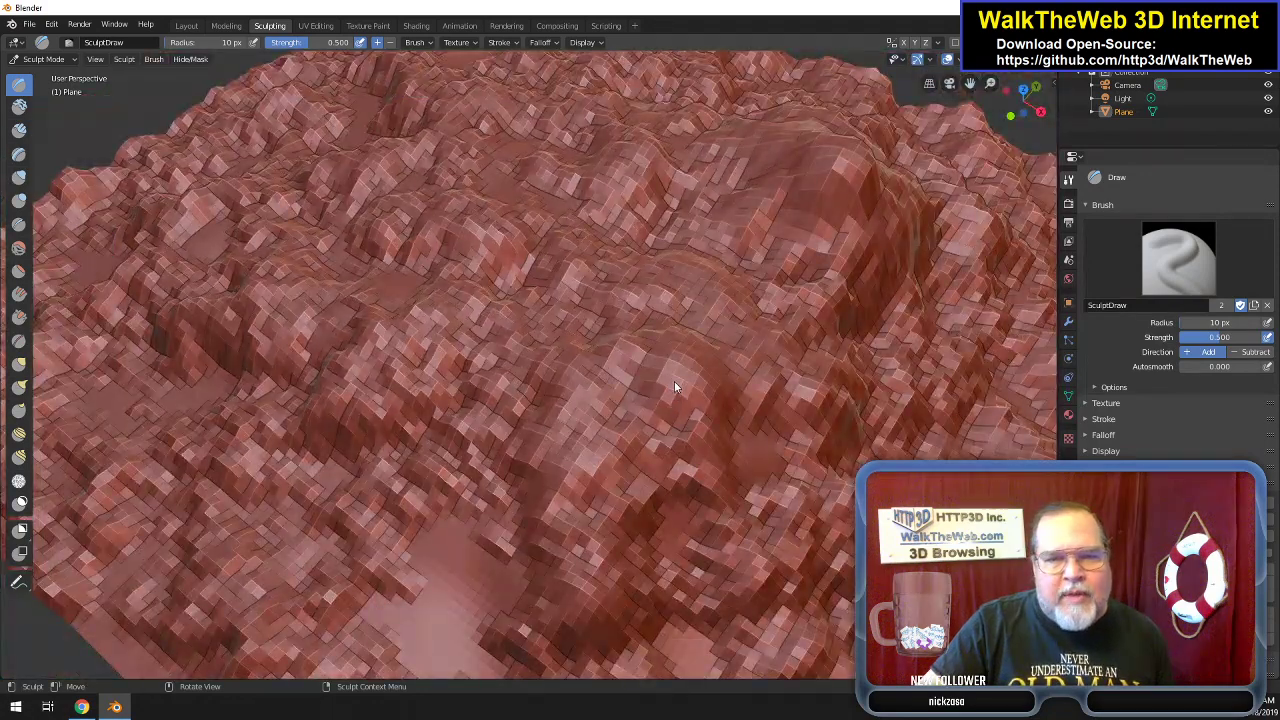
right_click(673, 377)
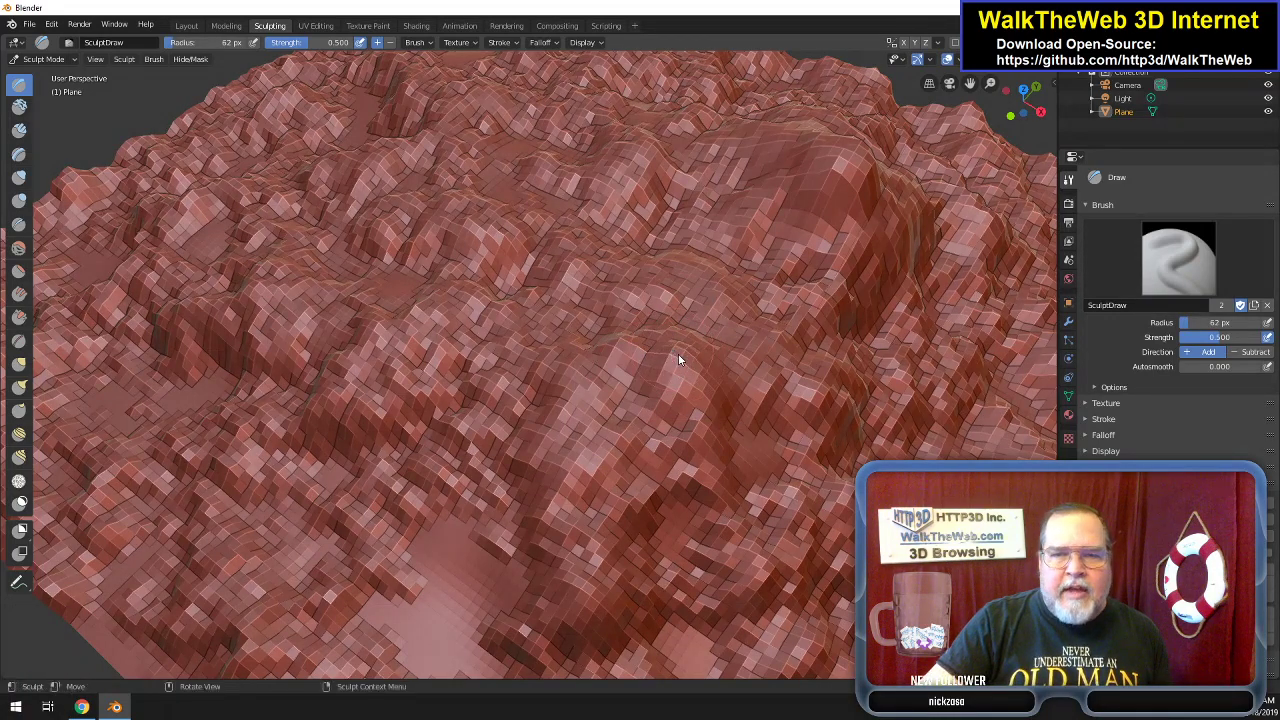
drag(678, 360, 700, 320)
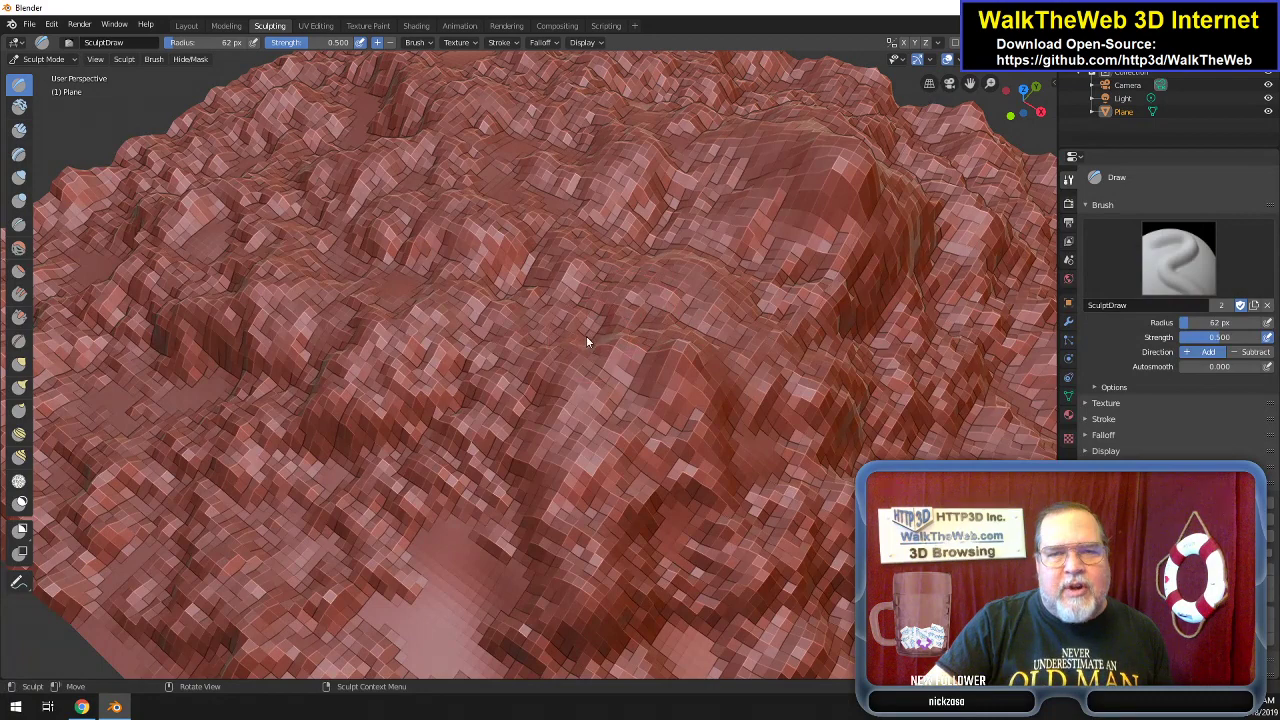
mouse_move(665, 396)
mouse_down()
mouse_move(691, 362)
mouse_move(681, 376)
mouse_up()
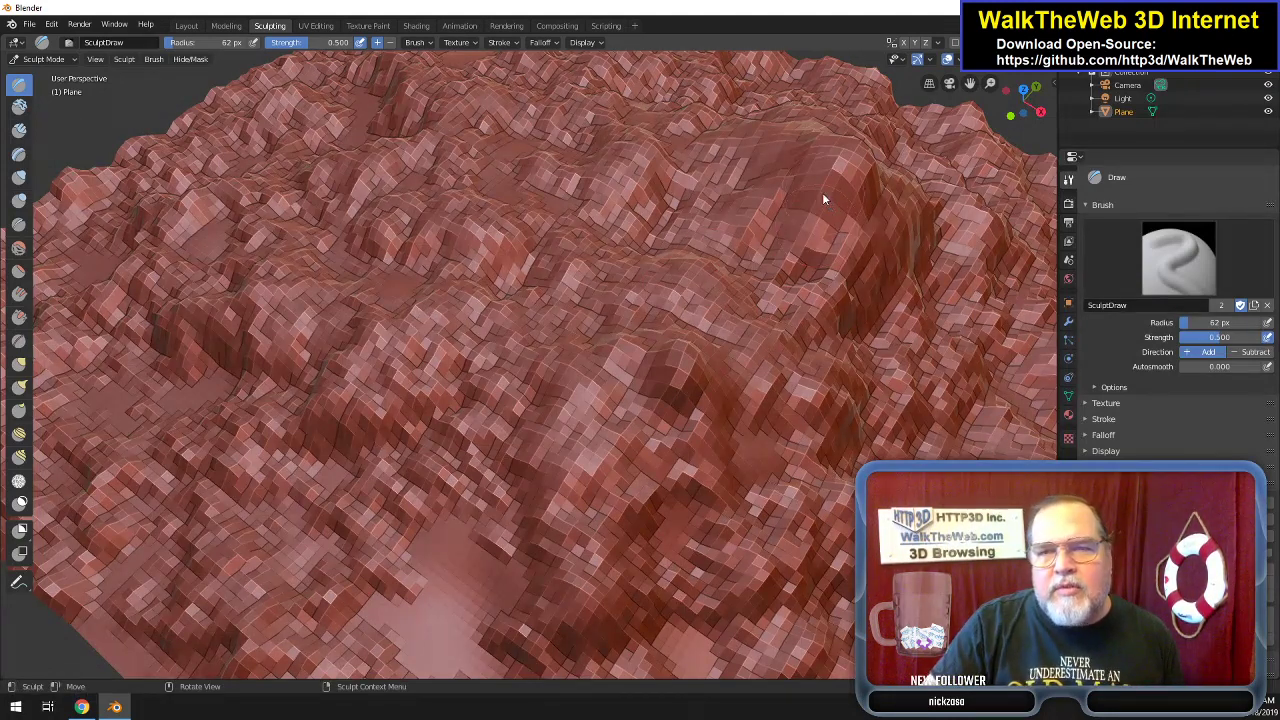
mouse_move(810, 183)
mouse_down()
mouse_move(817, 134)
mouse_move(856, 153)
mouse_up()
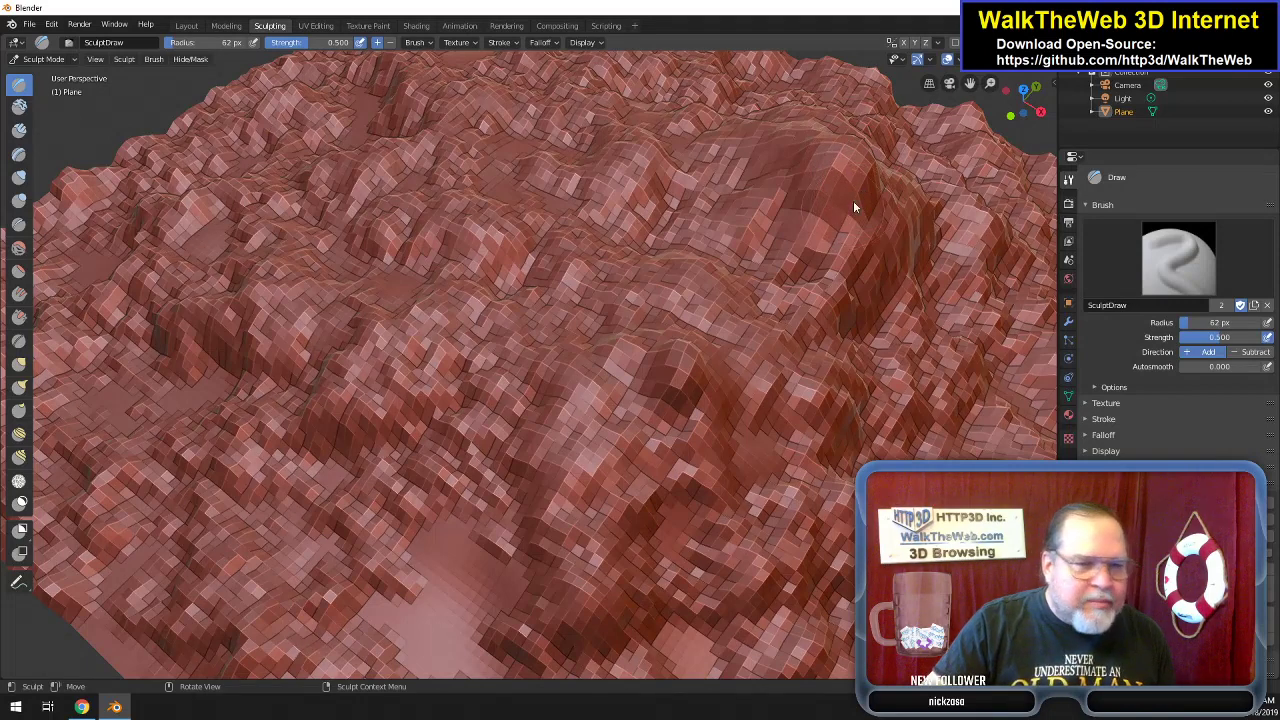
mouse_move(884, 178)
mouse_down()
mouse_move(866, 246)
mouse_move(931, 206)
mouse_move(902, 158)
mouse_up()
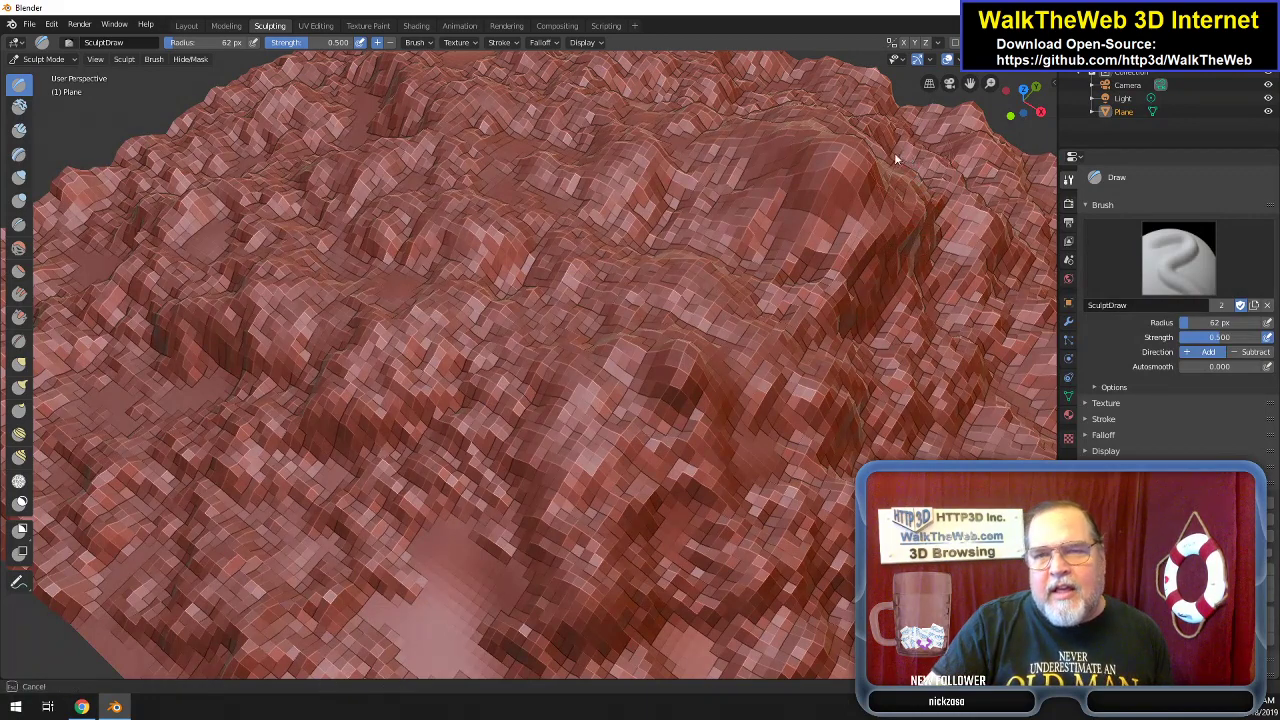
Build up the rugged slope beside the highest peak and the adjoining ridge with 62 px Draw strokes.
mouse_move(1023, 118)
mouse_down()
mouse_move(1020, 100)
mouse_move(1175, 132)
mouse_move(1186, 120)
mouse_move(1210, 144)
mouse_move(1031, 123)
mouse_up()
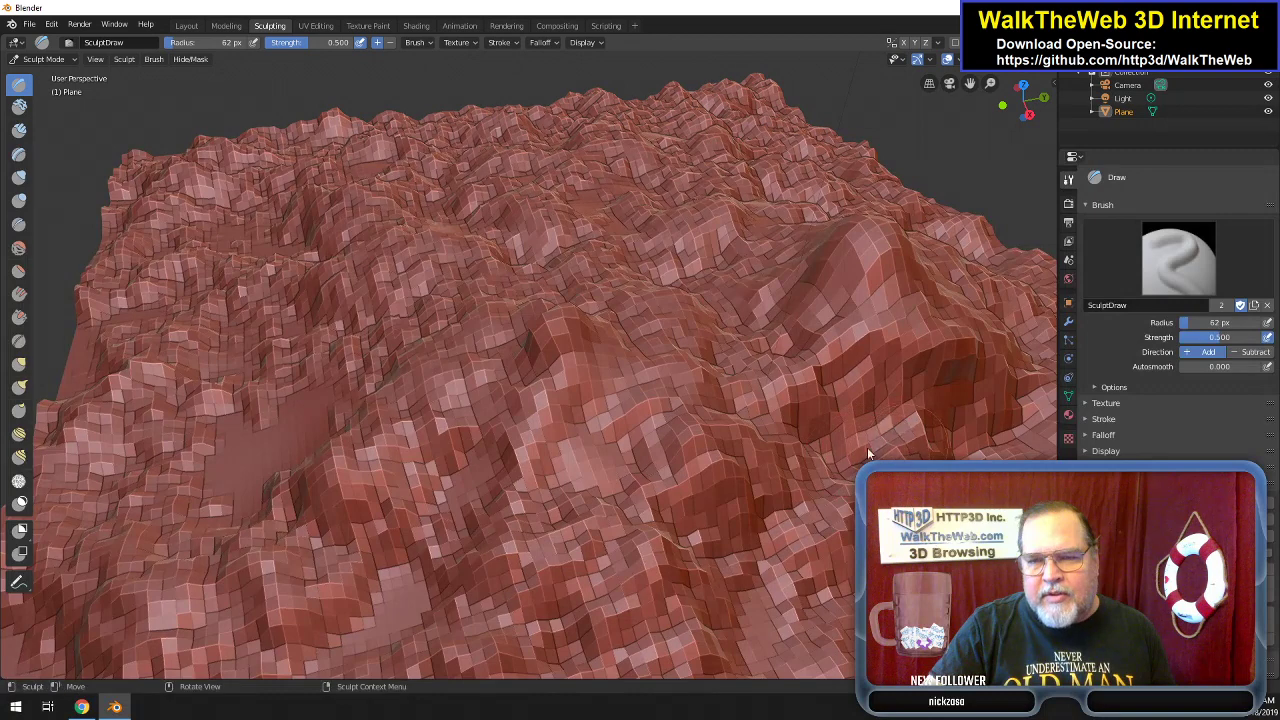
mouse_move(983, 425)
mouse_down()
mouse_move(1019, 396)
mouse_move(1028, 330)
mouse_move(1017, 364)
mouse_up()
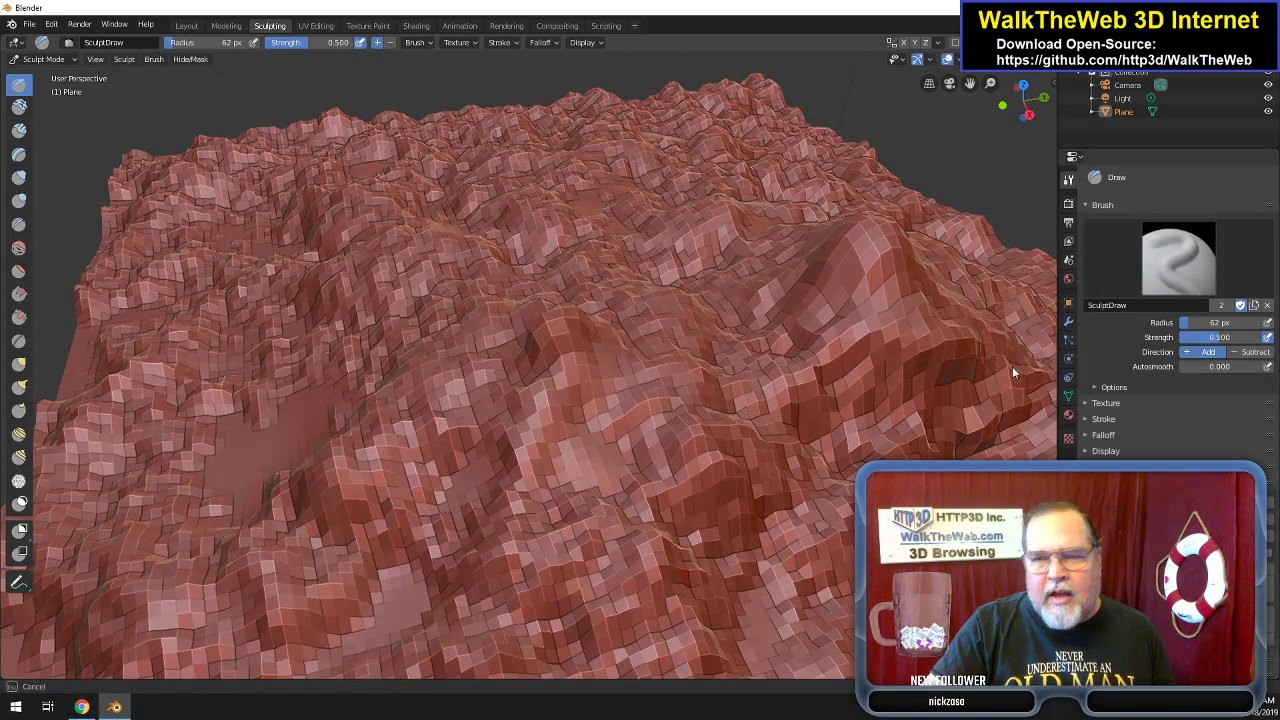
mouse_move(955, 426)
mouse_down()
mouse_move(844, 447)
mouse_move(802, 433)
mouse_move(712, 362)
mouse_move(734, 337)
mouse_move(728, 274)
mouse_up()
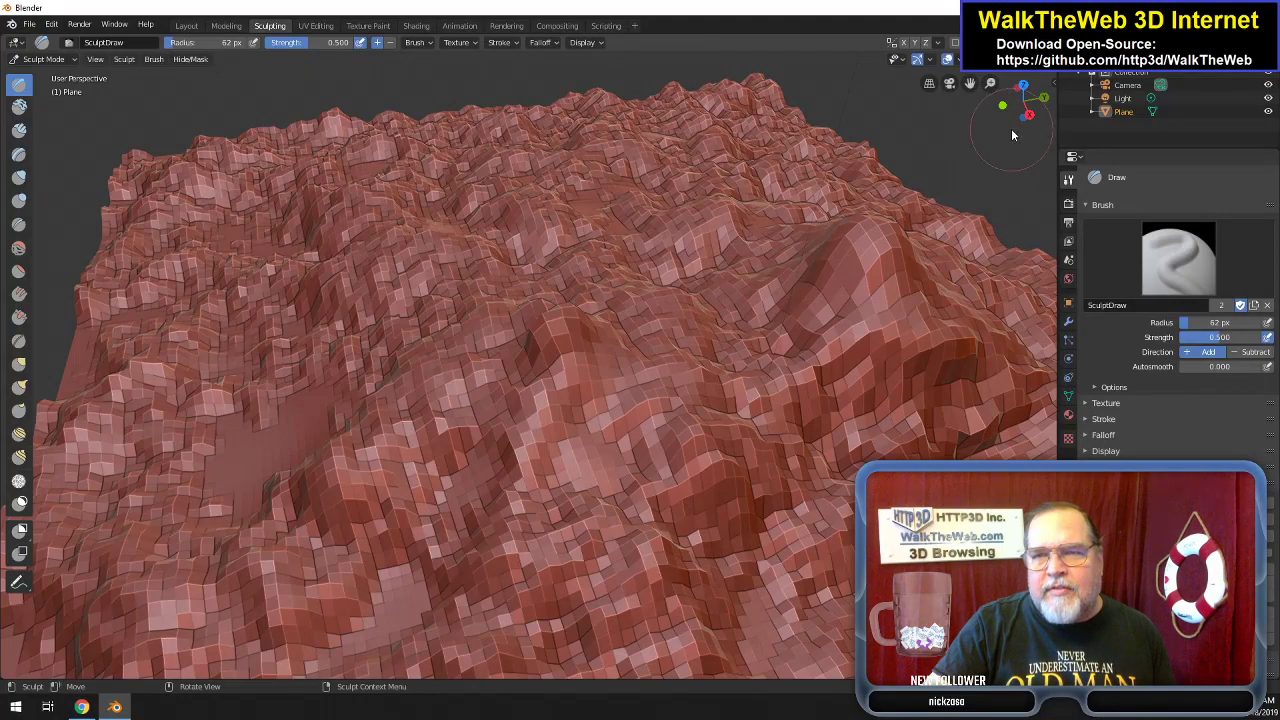
drag(1012, 133, 925, 152)
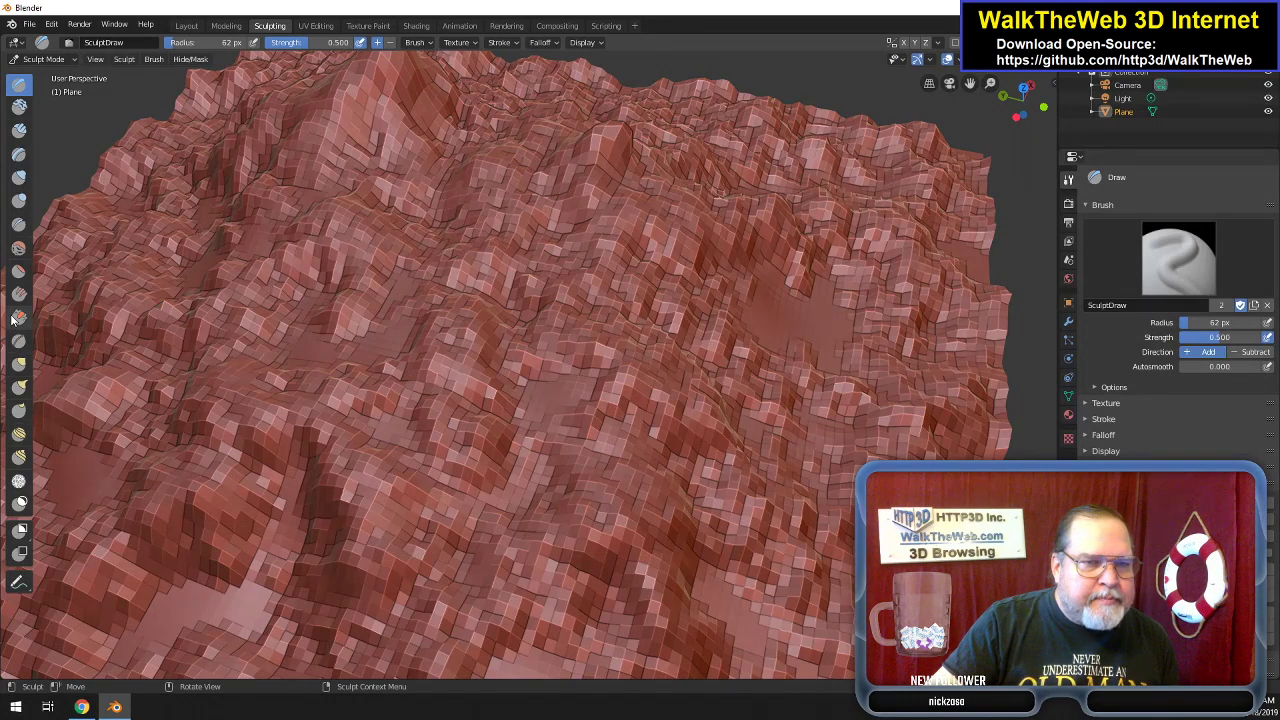
Flatten a broad plateau on the rugged slope below the highest peak using the Flatten brush at 62 px radius.
click(18, 270)
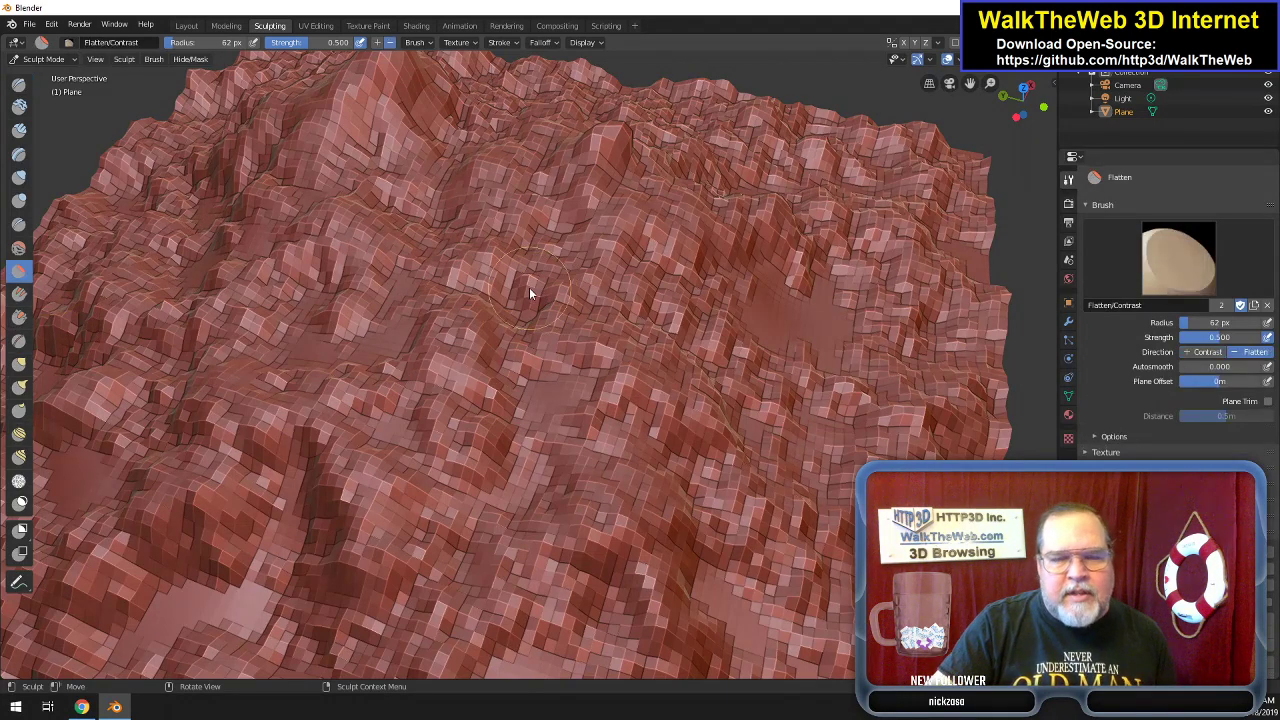
mouse_move(526, 294)
mouse_down()
mouse_move(557, 365)
mouse_move(530, 262)
mouse_move(498, 350)
mouse_move(457, 272)
mouse_move(446, 337)
mouse_move(412, 292)
mouse_move(328, 286)
mouse_move(328, 258)
mouse_move(351, 245)
mouse_move(487, 250)
mouse_move(473, 306)
mouse_move(303, 275)
mouse_move(311, 299)
mouse_up()
mouse_move(315, 246)
mouse_down()
mouse_move(391, 246)
mouse_move(383, 234)
mouse_move(526, 294)
mouse_move(473, 335)
mouse_move(517, 393)
mouse_move(580, 338)
mouse_move(574, 236)
mouse_move(539, 201)
mouse_move(522, 235)
mouse_move(525, 342)
mouse_move(521, 292)
mouse_move(423, 345)
mouse_move(530, 371)
mouse_move(544, 404)
mouse_move(386, 374)
mouse_move(471, 360)
mouse_move(426, 352)
mouse_up()
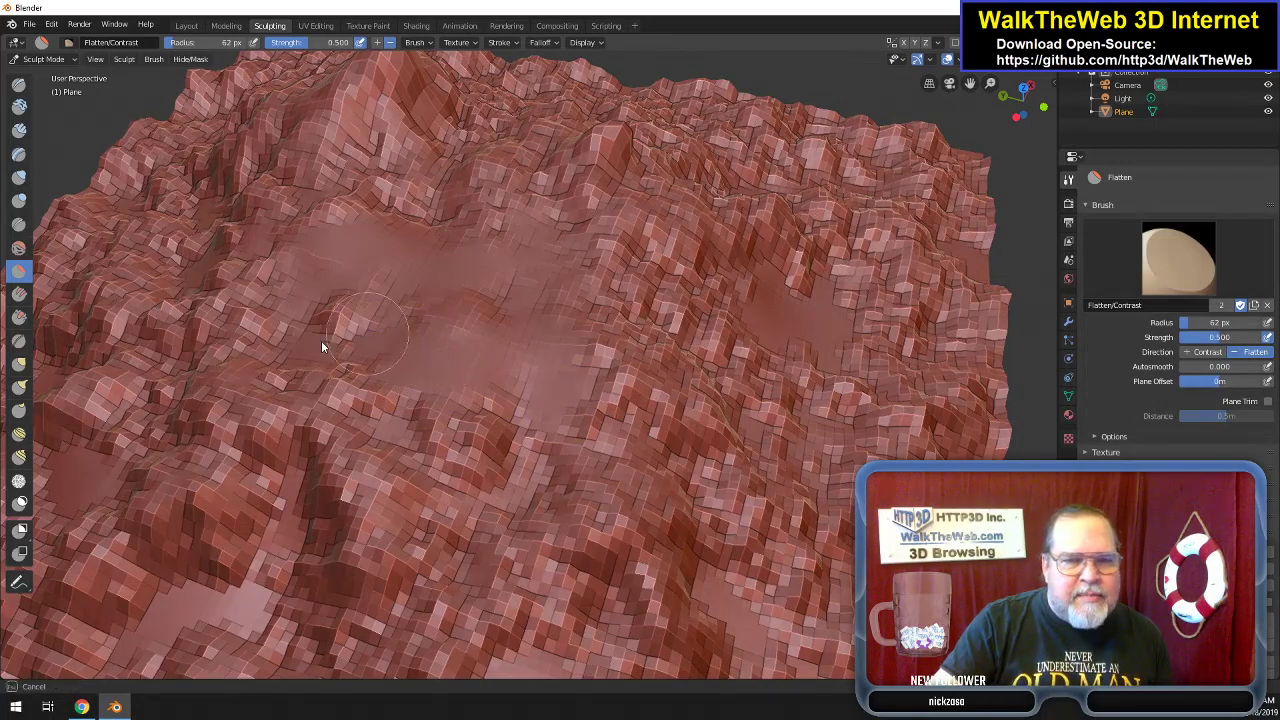
mouse_move(336, 341)
mouse_down()
mouse_move(278, 349)
mouse_move(299, 283)
mouse_move(206, 282)
mouse_move(214, 250)
mouse_move(270, 248)
mouse_move(243, 334)
mouse_move(446, 429)
mouse_move(567, 444)
mouse_move(620, 406)
mouse_move(583, 309)
mouse_move(595, 305)
mouse_move(592, 441)
mouse_move(615, 470)
mouse_up()
Set the Flatten brush radius to 27 px and smooth the plateau, extending it toward the peaks and down the front slope.
scroll(655, 500, down, 4)
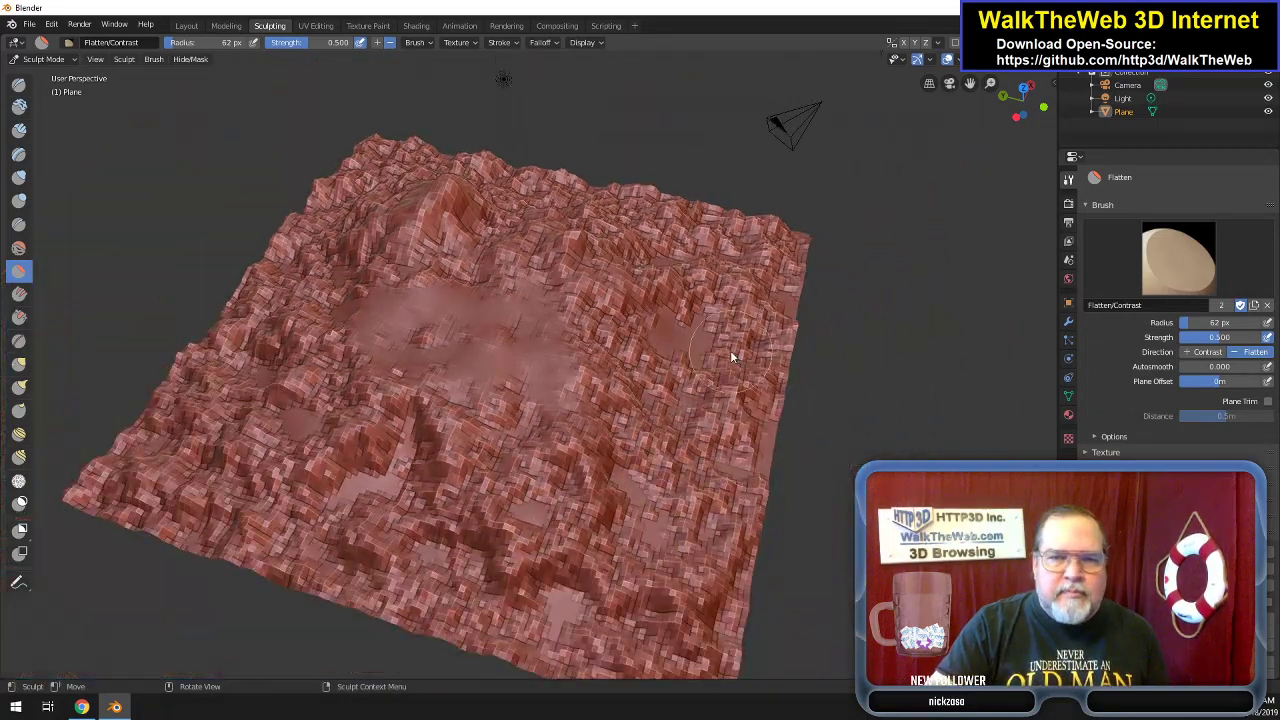
mouse_move(1022, 95)
mouse_down()
mouse_move(1030, 80)
mouse_move(1028, 94)
mouse_up()
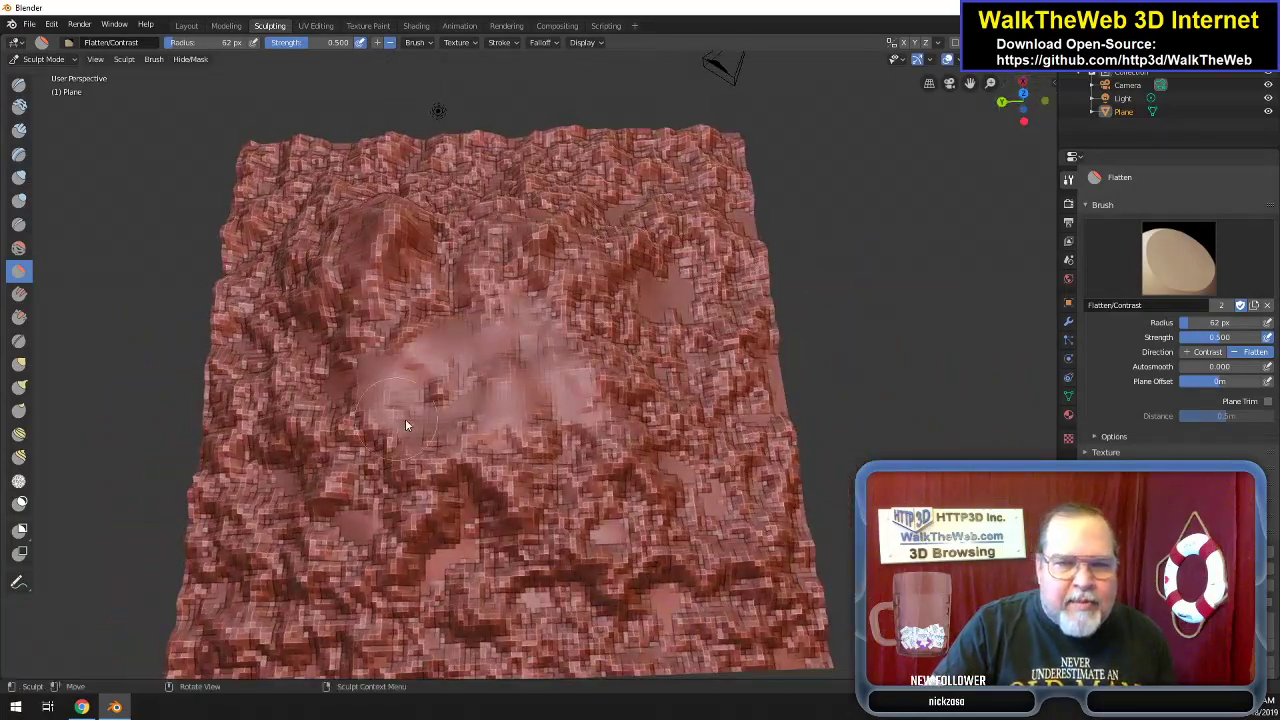
right_click(478, 399)
drag(421, 400, 380, 400)
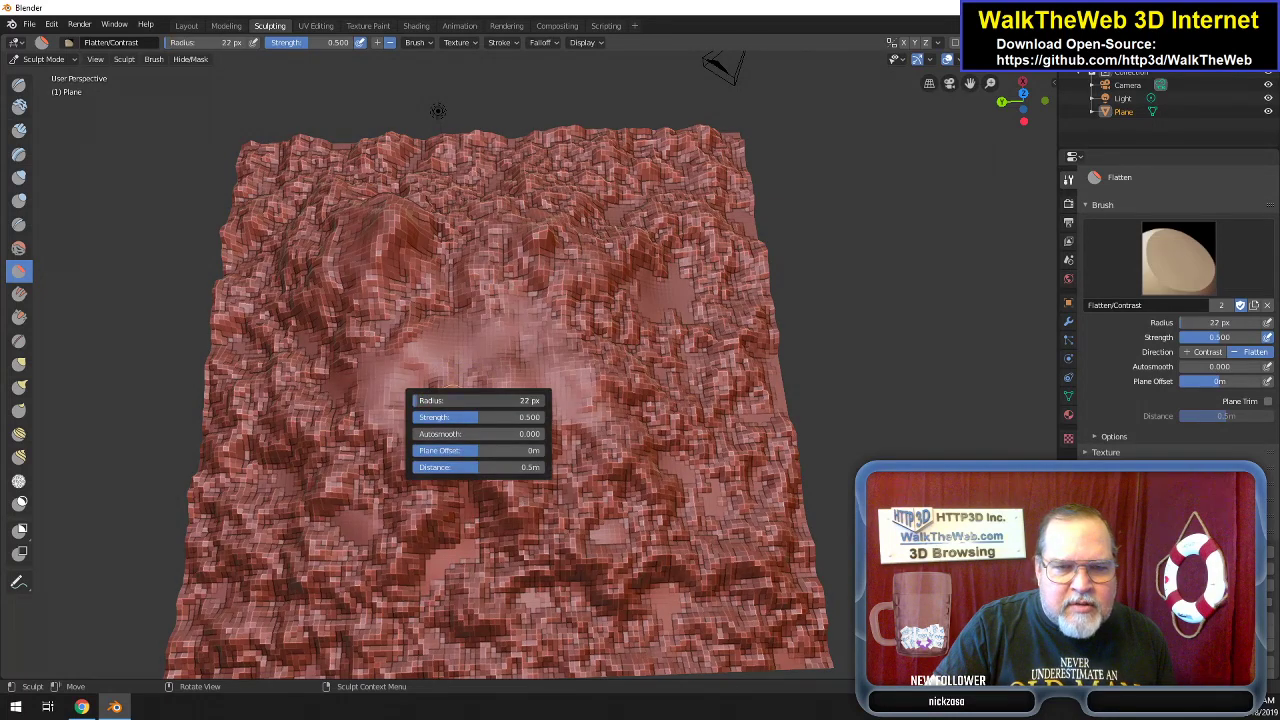
click(420, 401)
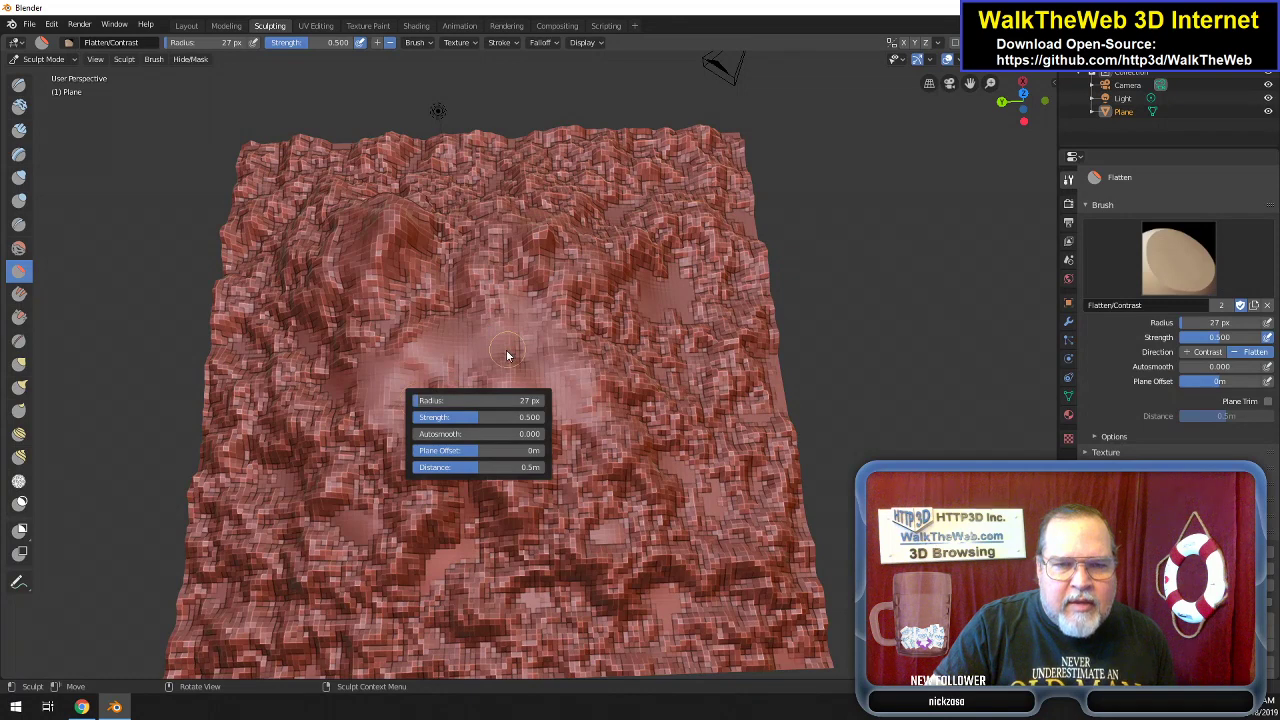
key(Return)
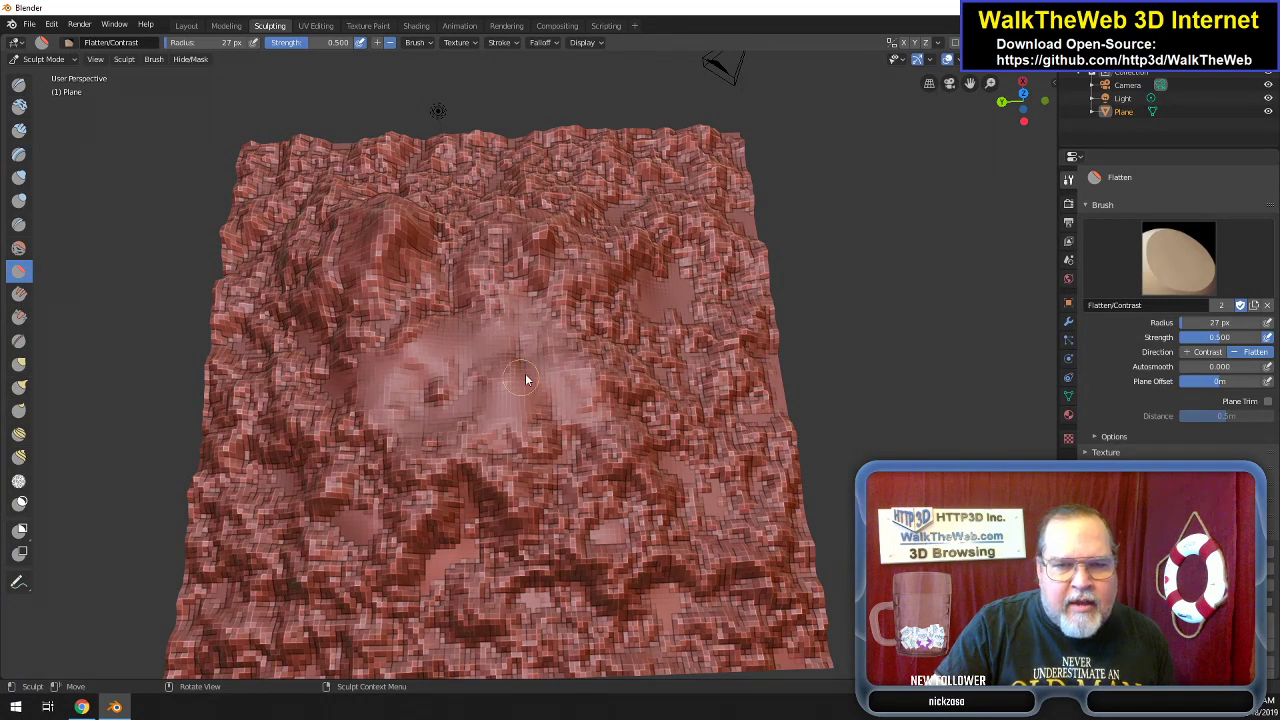
mouse_move(492, 370)
mouse_down()
mouse_move(508, 385)
mouse_move(412, 364)
mouse_move(419, 380)
mouse_move(392, 410)
mouse_move(380, 397)
mouse_move(463, 360)
mouse_move(500, 371)
mouse_move(459, 362)
mouse_move(480, 349)
mouse_up()
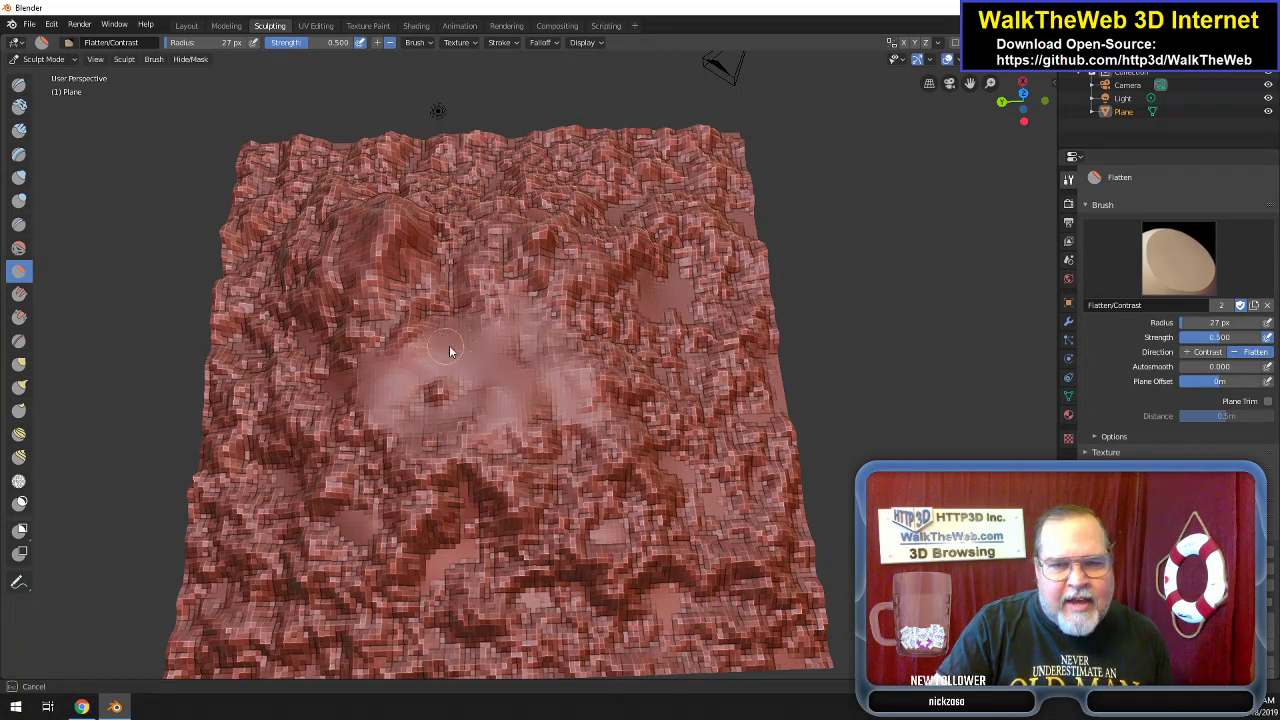
mouse_move(390, 373)
mouse_down()
mouse_move(472, 294)
mouse_move(472, 320)
mouse_move(503, 290)
mouse_move(472, 299)
mouse_move(490, 282)
mouse_move(486, 321)
mouse_move(489, 248)
mouse_move(494, 368)
mouse_move(541, 410)
mouse_move(448, 457)
mouse_move(510, 473)
mouse_move(488, 478)
mouse_up()
mouse_move(532, 540)
mouse_down()
mouse_move(588, 506)
mouse_move(552, 532)
mouse_up()
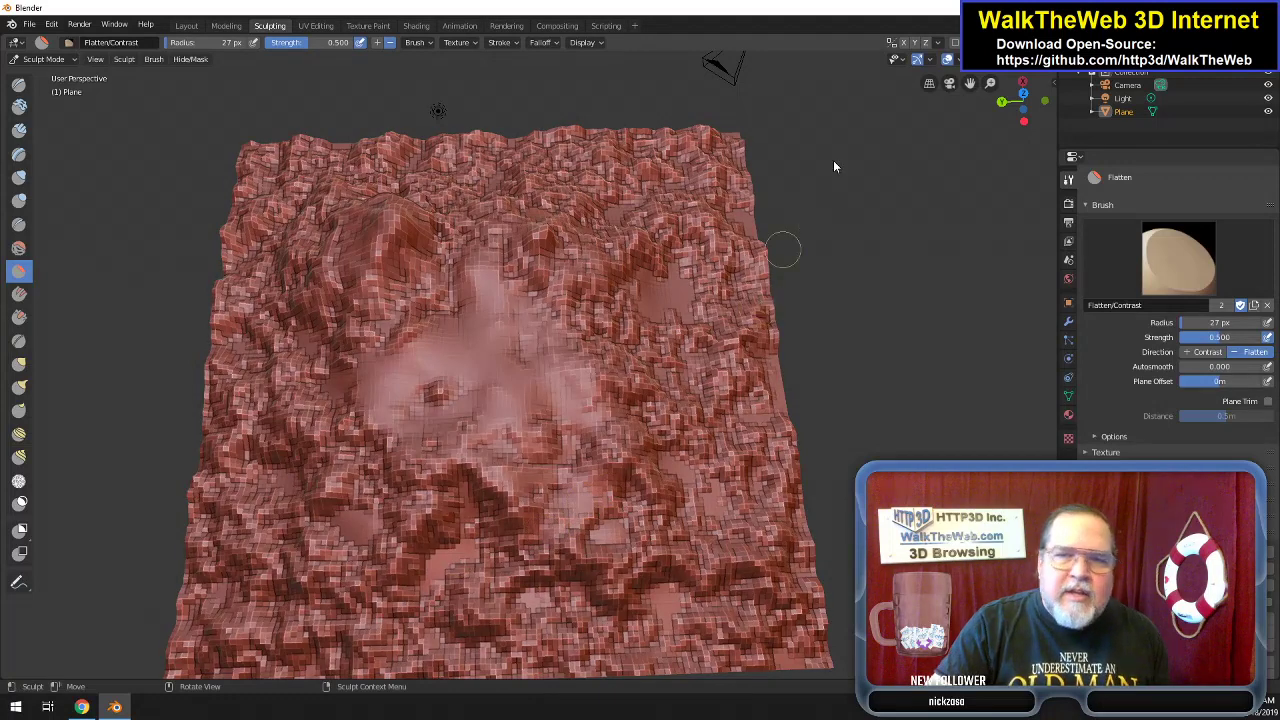
Sculpt a narrow channel from the flattened plateau down to the valley with the Draw brush at 20 px radius.
mouse_move(1012, 118)
mouse_down()
mouse_move(1016, 88)
mouse_move(1004, 124)
mouse_move(1110, 84)
mouse_up()
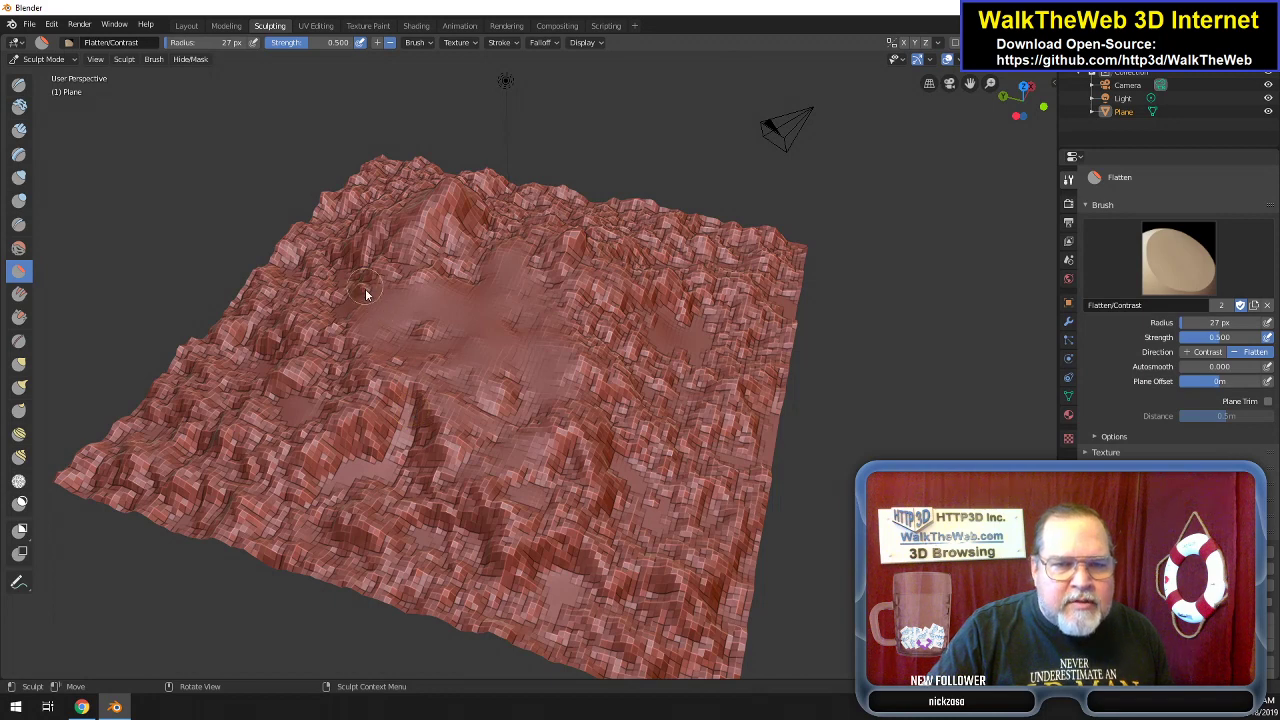
right_click(407, 341)
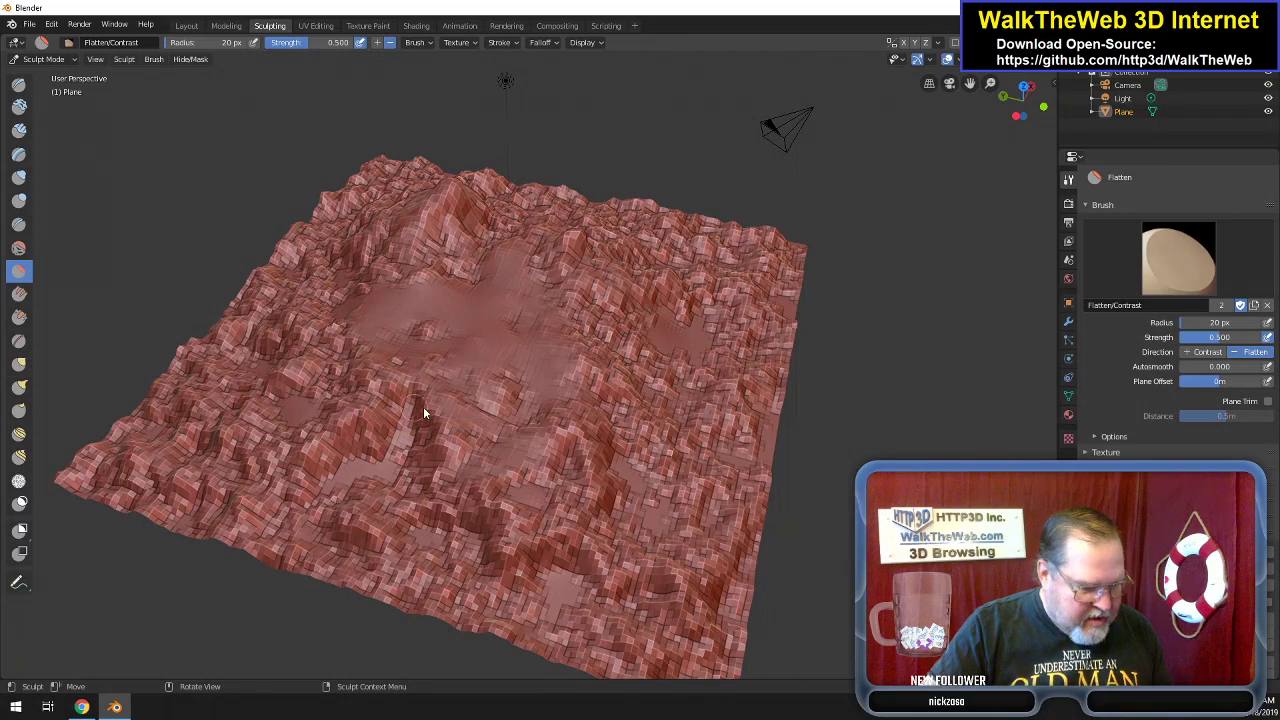
mouse_move(420, 408)
shift+mouse_down()
mouse_move(412, 373)
mouse_move(381, 367)
shift+mouse_up()
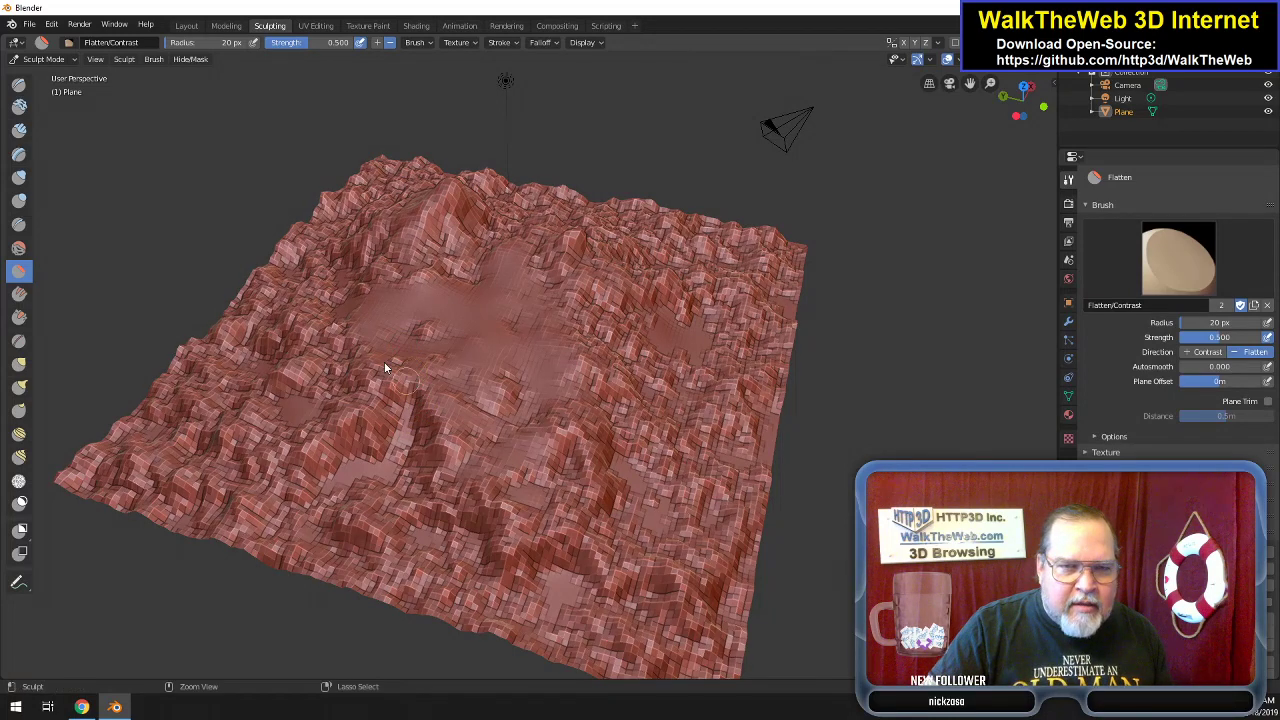
click(18, 85)
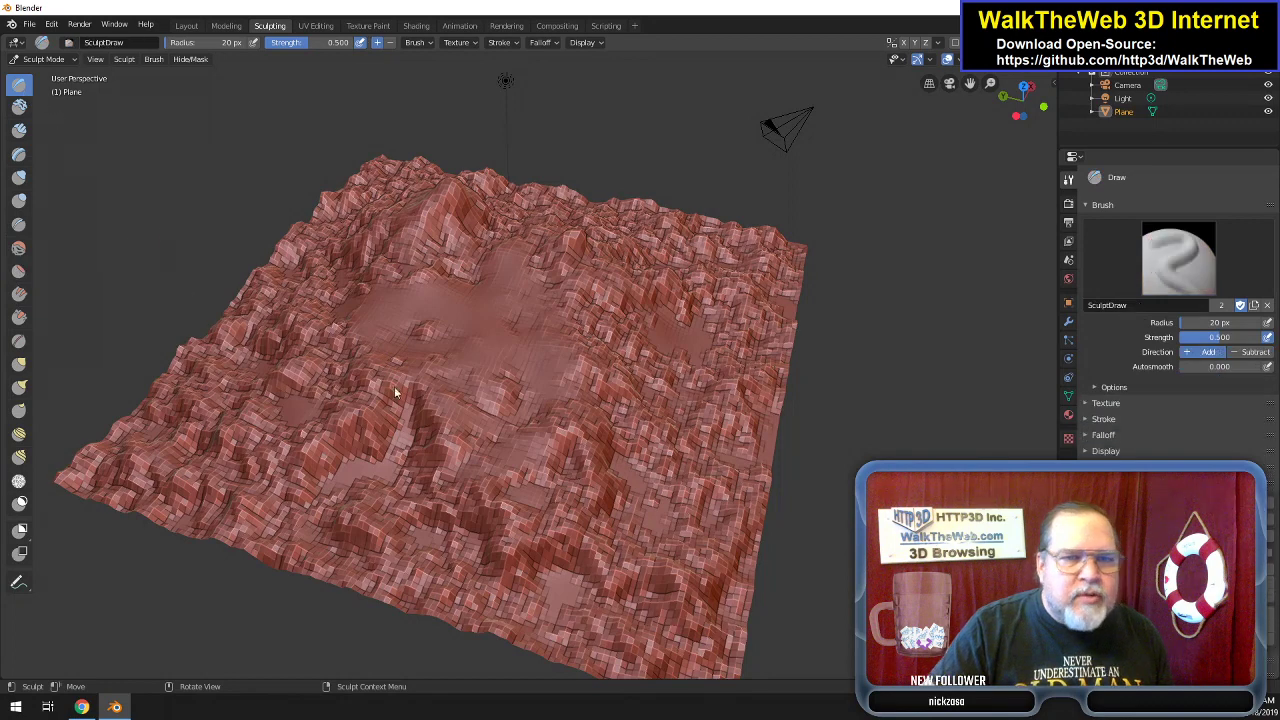
drag(414, 398, 410, 356)
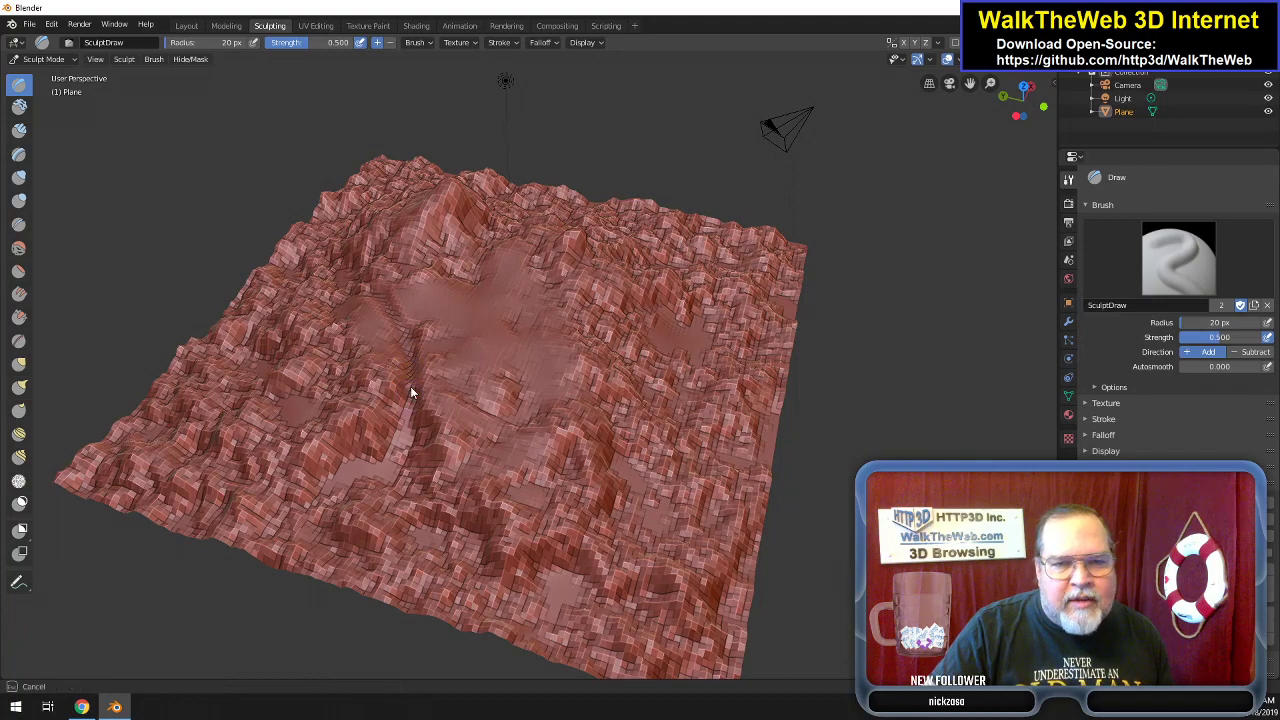
middle_drag(414, 378, 449, 392)
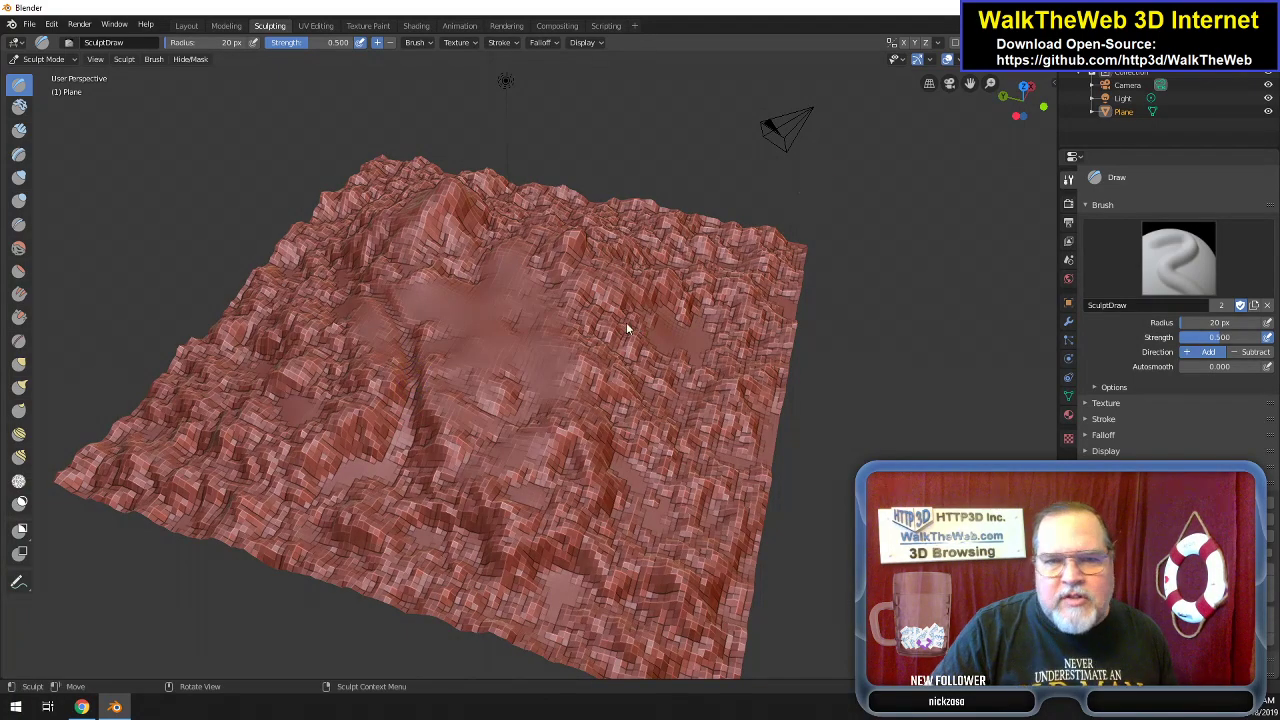
Refine the channel and the steep valley walls below the plateau with close-up 20 px Draw strokes.
scroll(626, 322, up, 4)
mouse_move(604, 244)
middle_down()
mouse_move(604, 170)
mouse_move(604, 415)
middle_up()
mouse_move(427, 474)
mouse_down()
mouse_move(350, 397)
mouse_move(371, 395)
mouse_up()
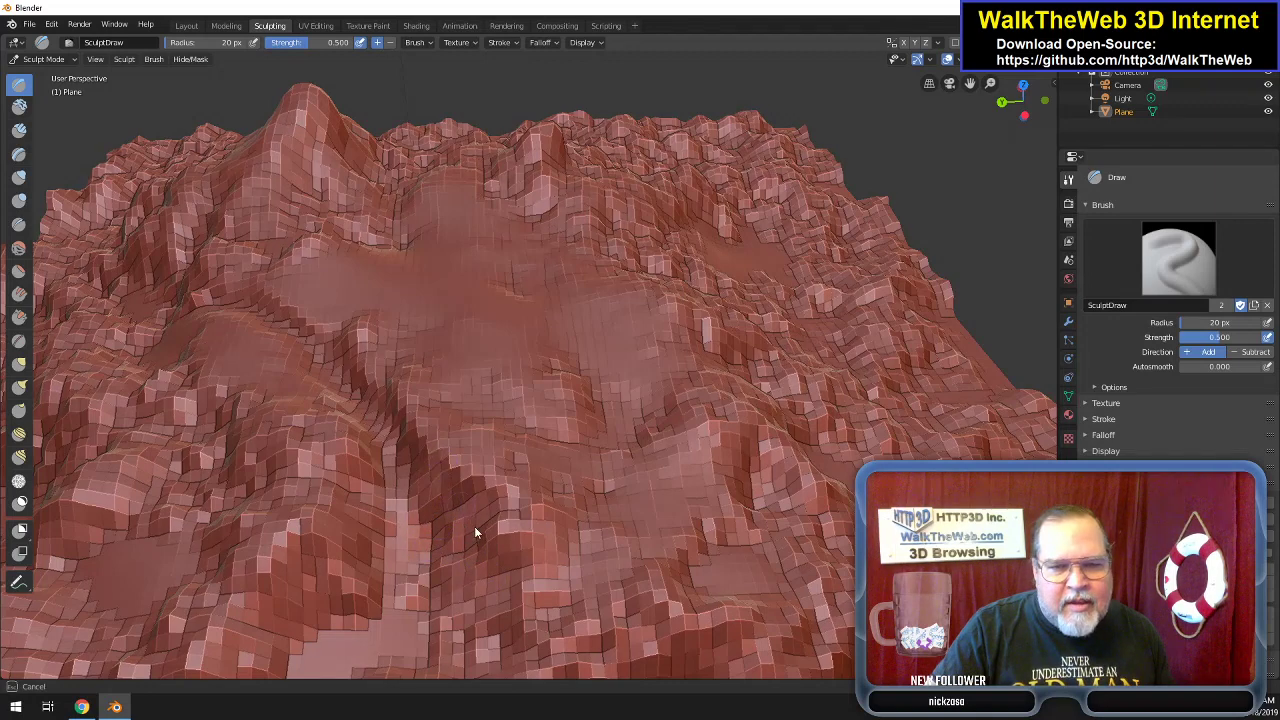
mouse_move(401, 548)
mouse_down()
mouse_move(384, 595)
mouse_move(412, 534)
mouse_up()
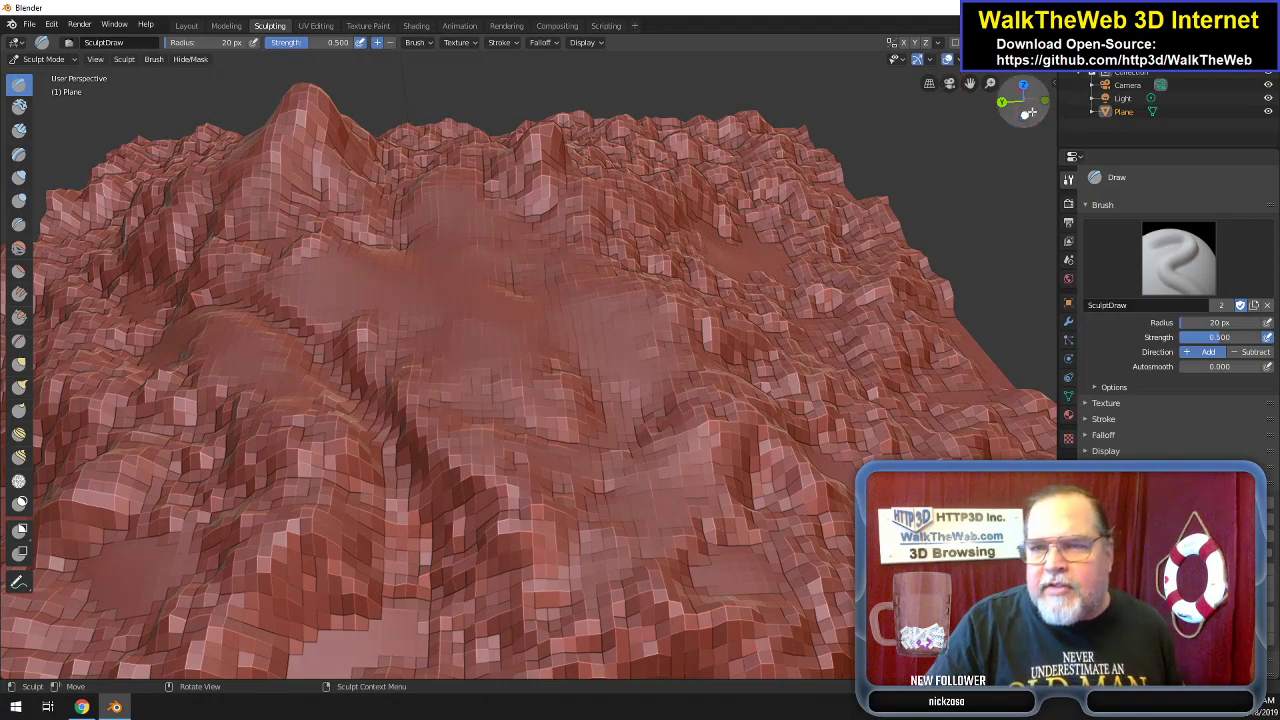
mouse_move(1020, 100)
mouse_down()
mouse_move(1032, 104)
mouse_move(1025, 64)
mouse_move(1026, 94)
mouse_up()
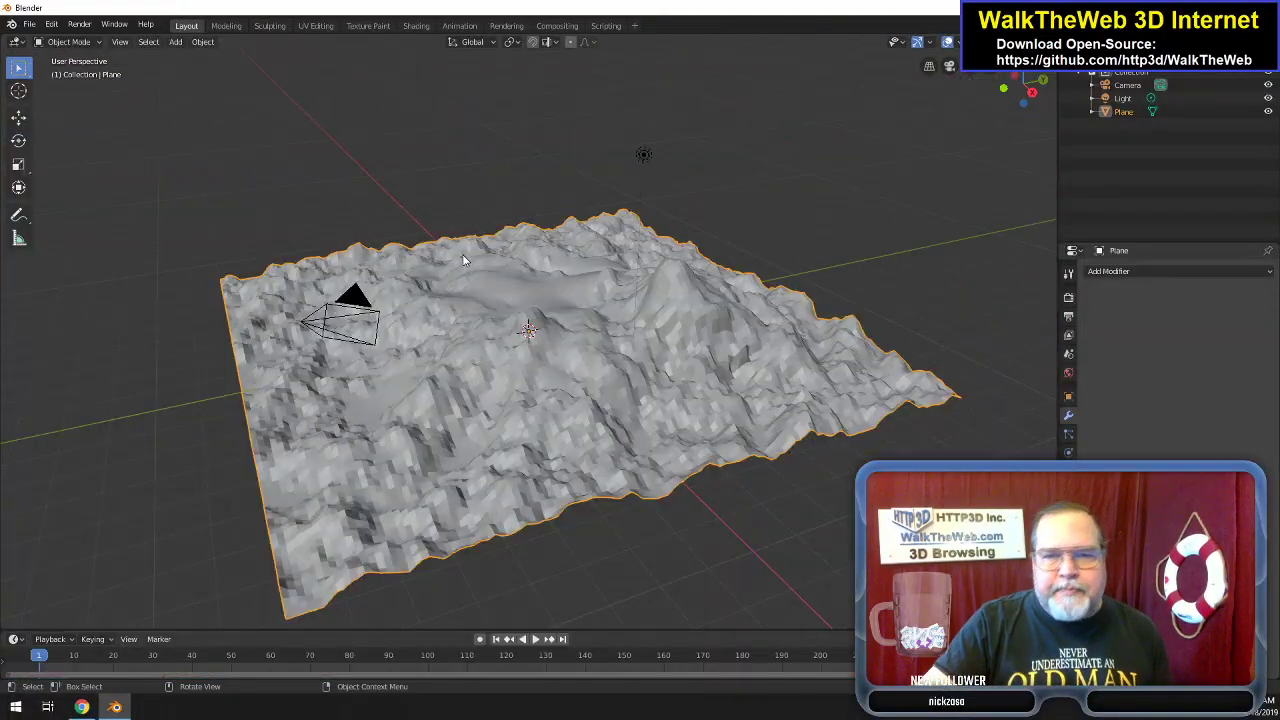
Save the project as island.blend in the terrain1 folder.
click(32, 26)
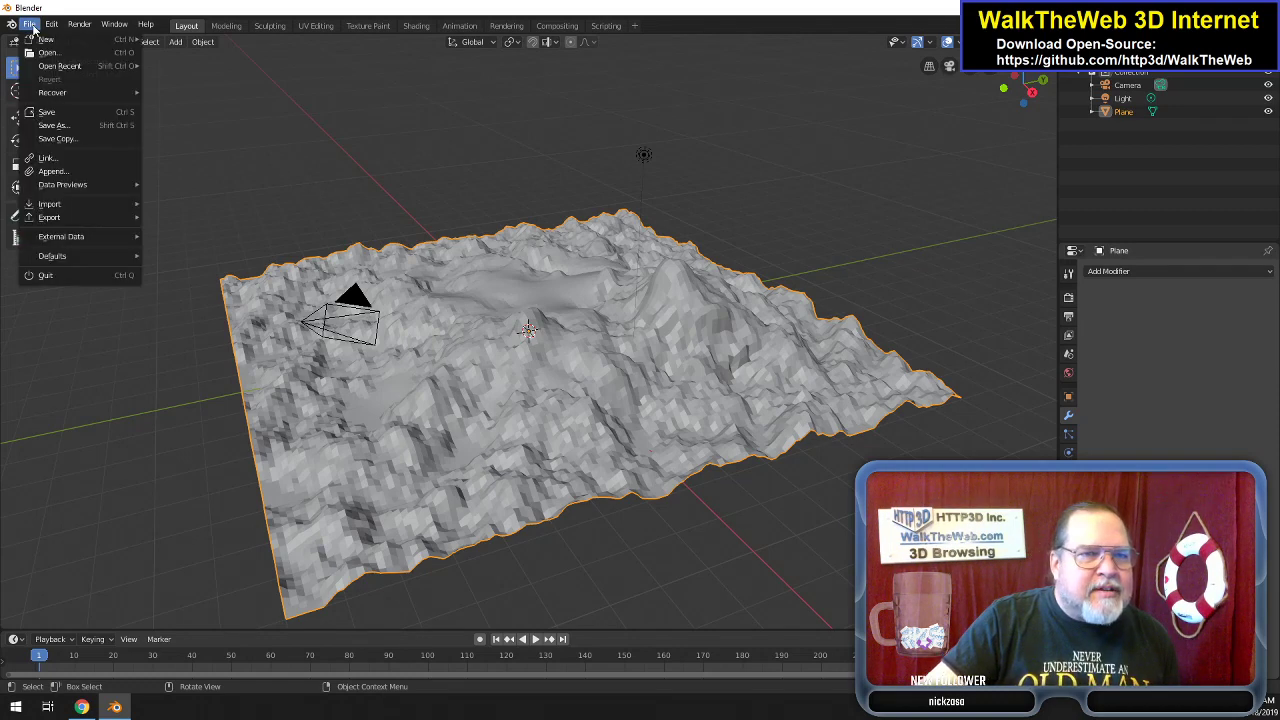
click(67, 114)
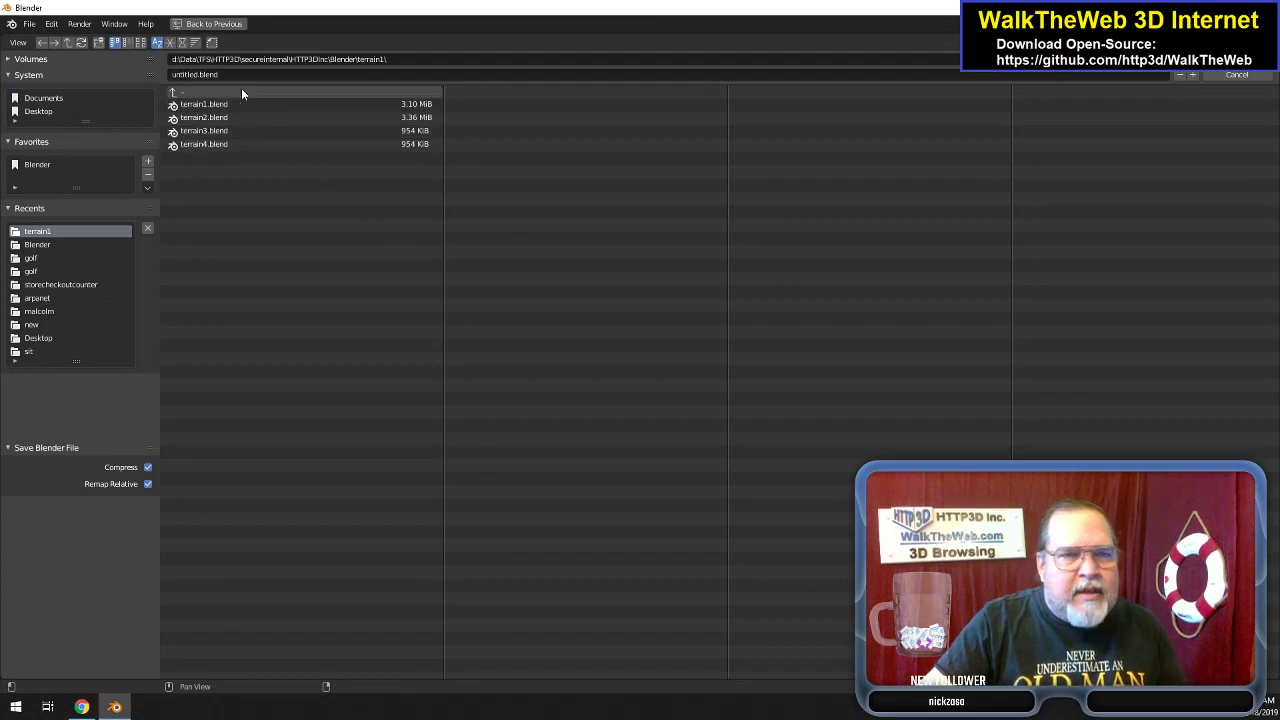
click(180, 76)
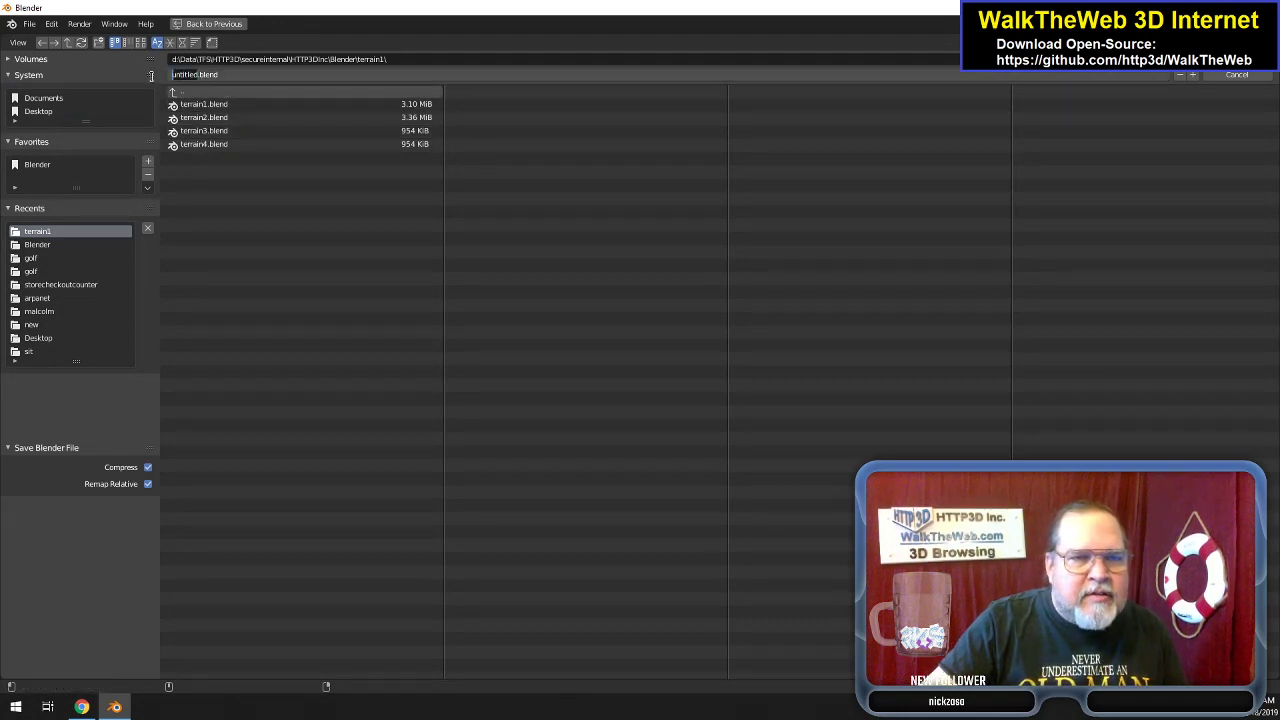
key(Delete)
key(Delete)
key(Delete)
key(Delete)
key(Delete)
key(Delete)
key(Delete)
key(Delete)
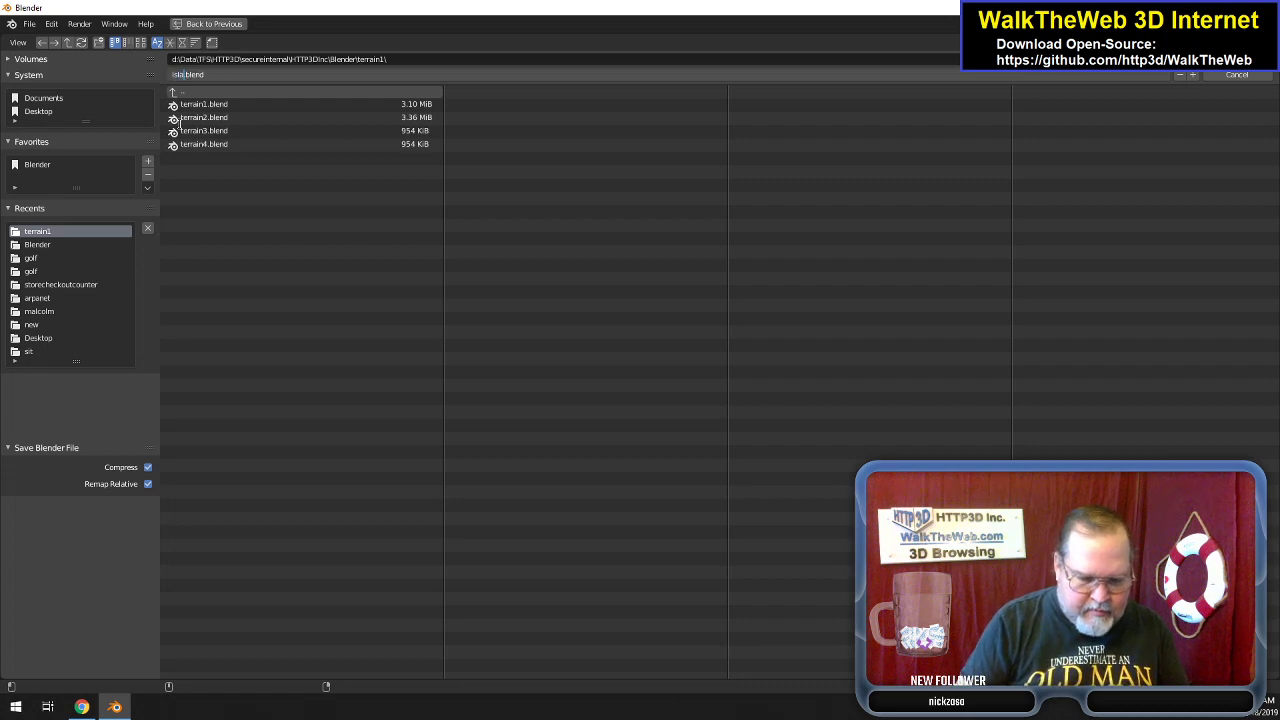
text(island)
key(Return)
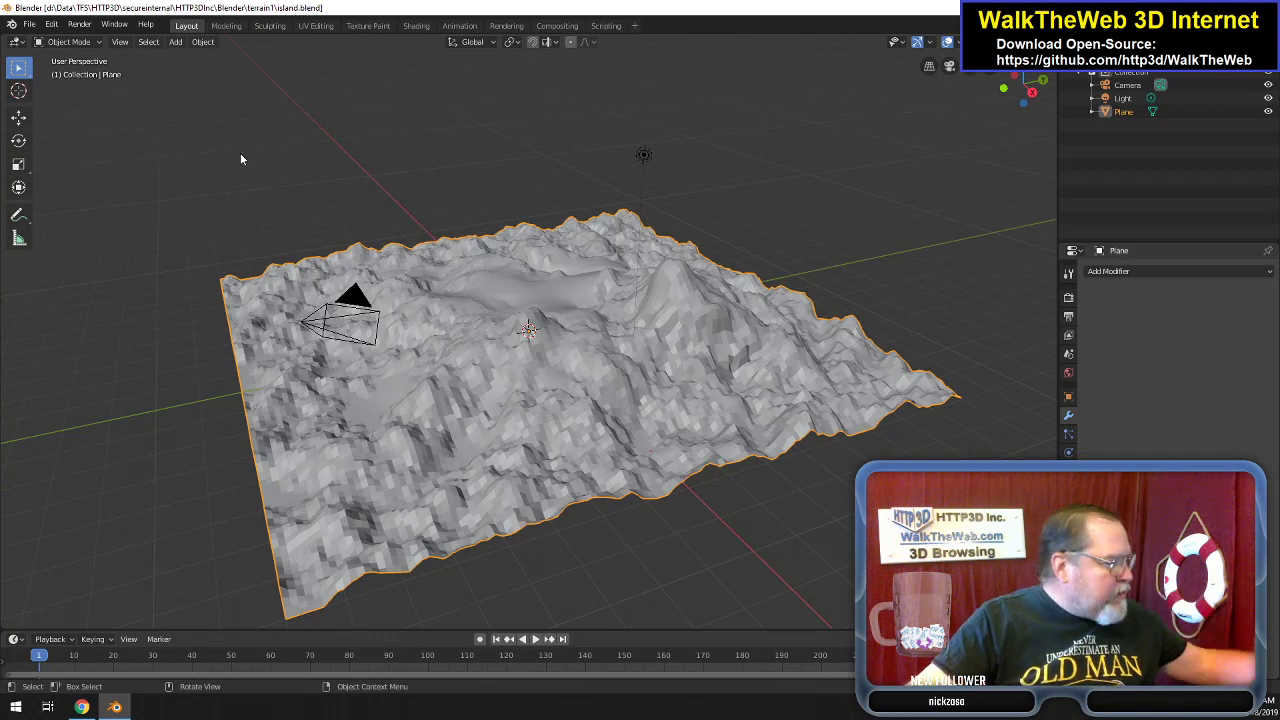
Add a second plane and scale its mesh about 9.2 times in Edit Mode, so it extends beyond the terrain's edges.
click(176, 42)
mouse_move(225, 57)
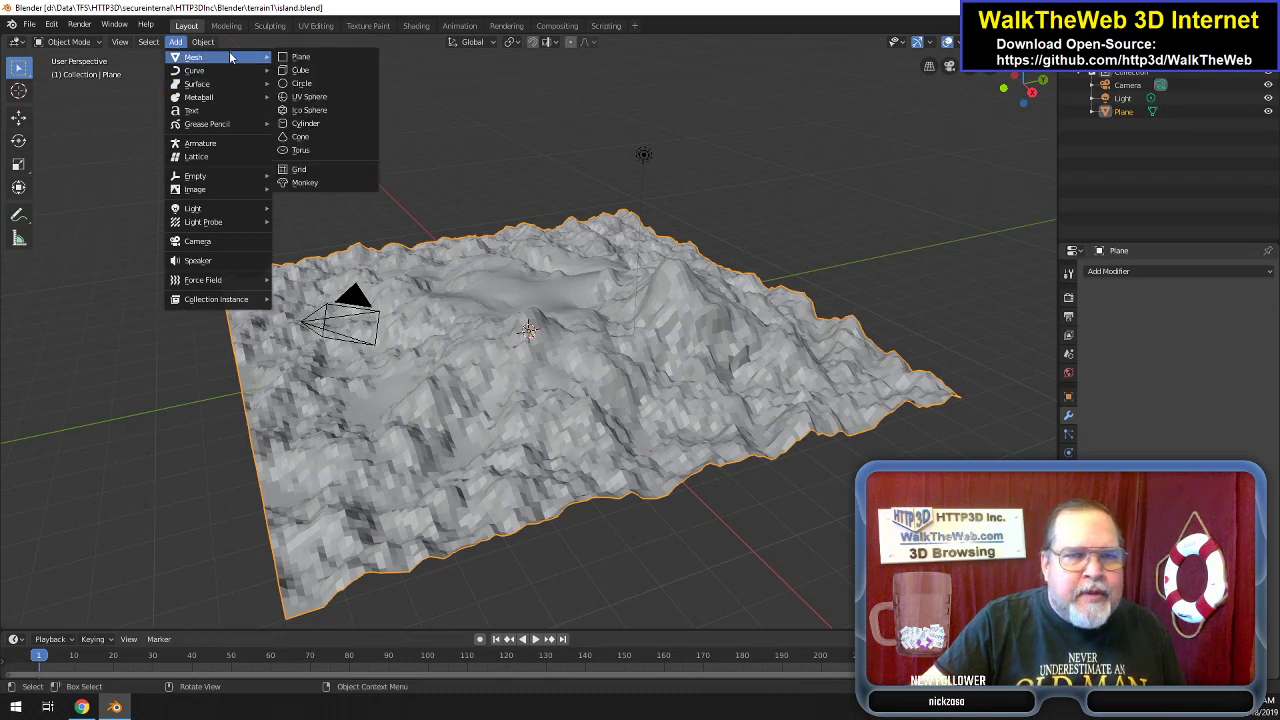
click(313, 55)
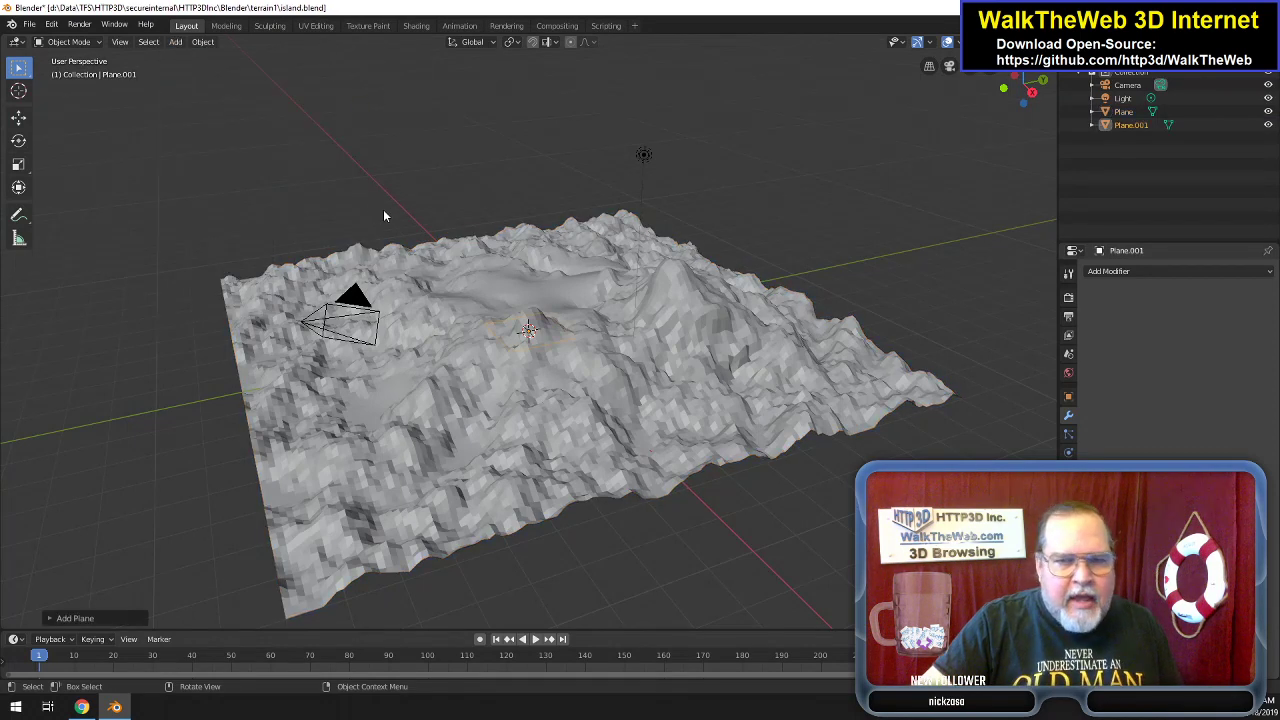
key(Tab)
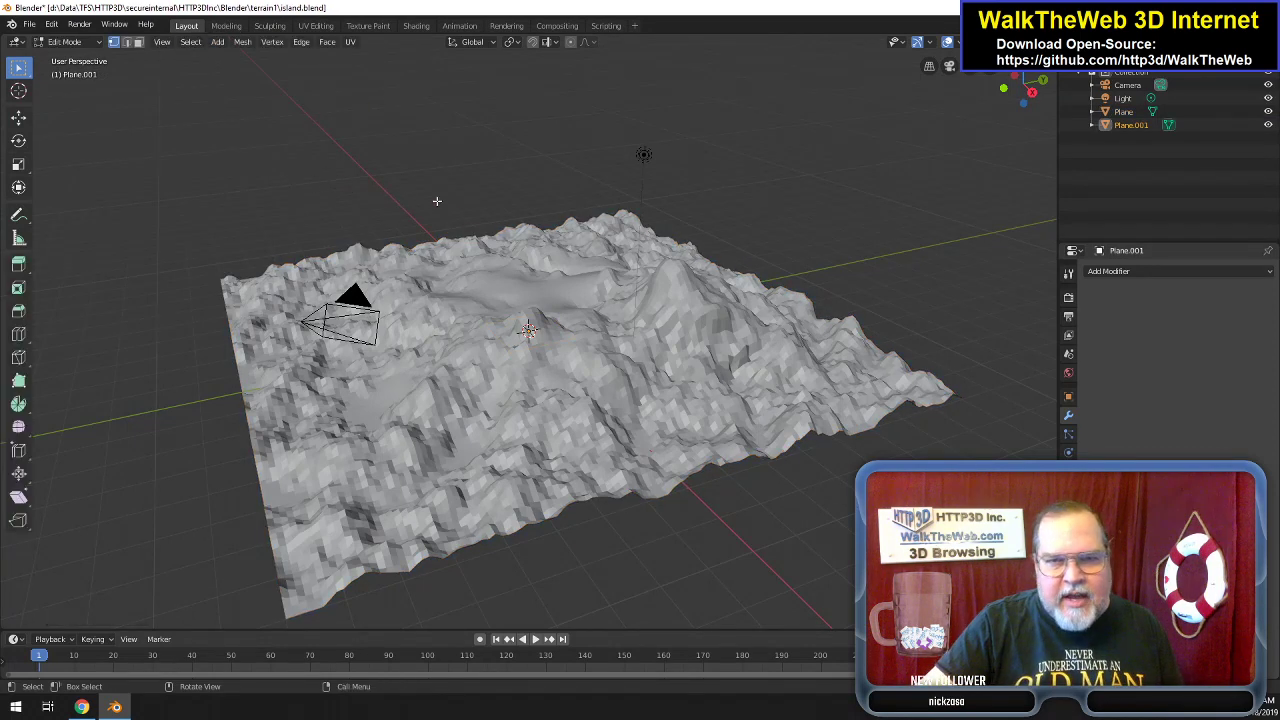
key(s)
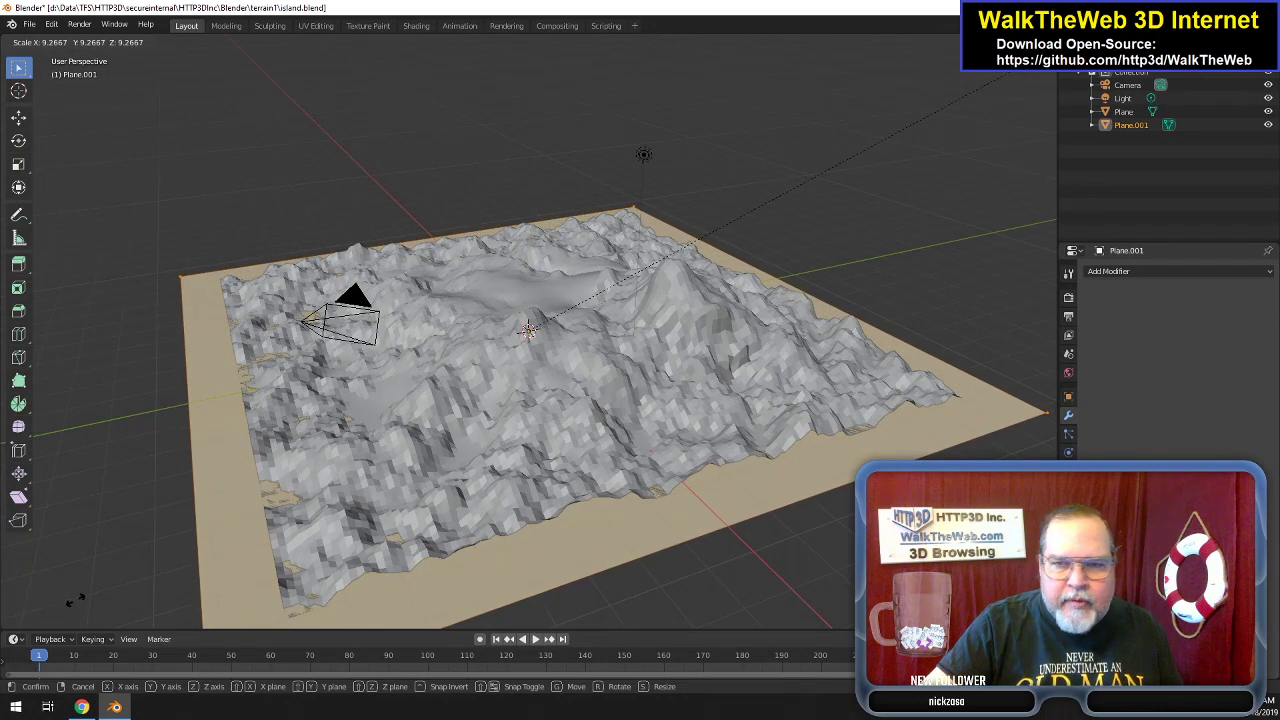
click(73, 600)
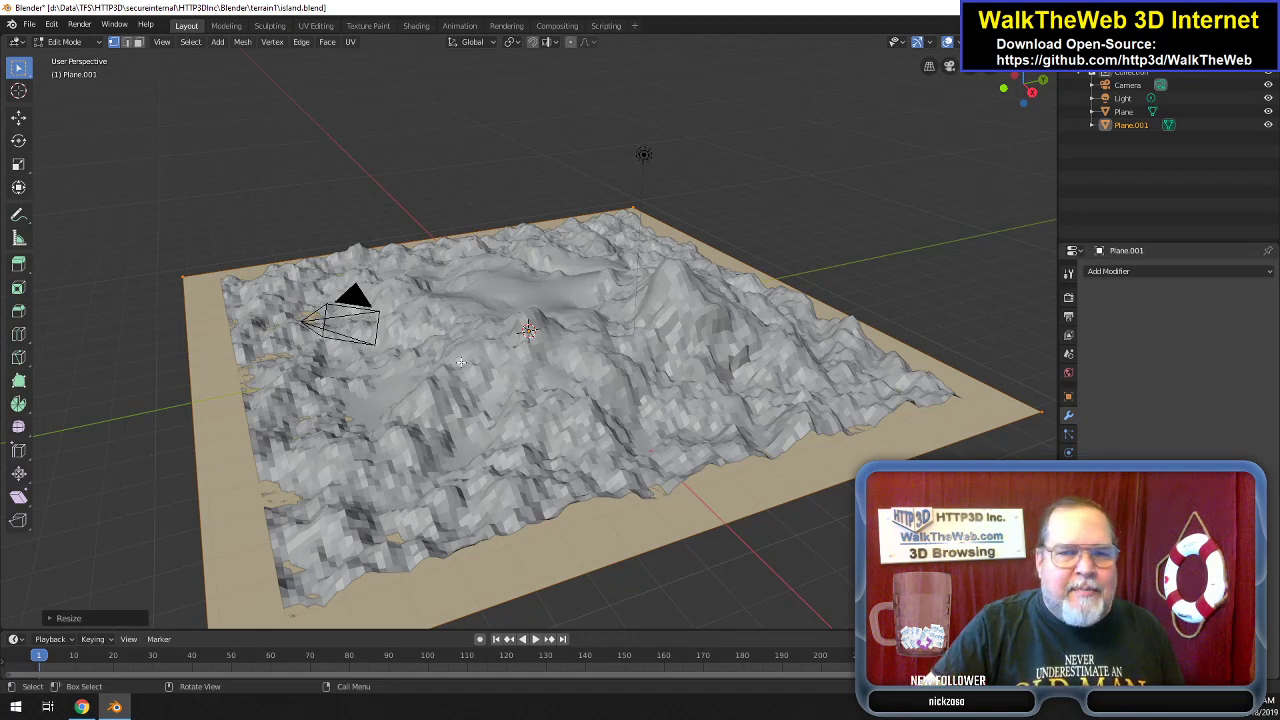
key(Tab)
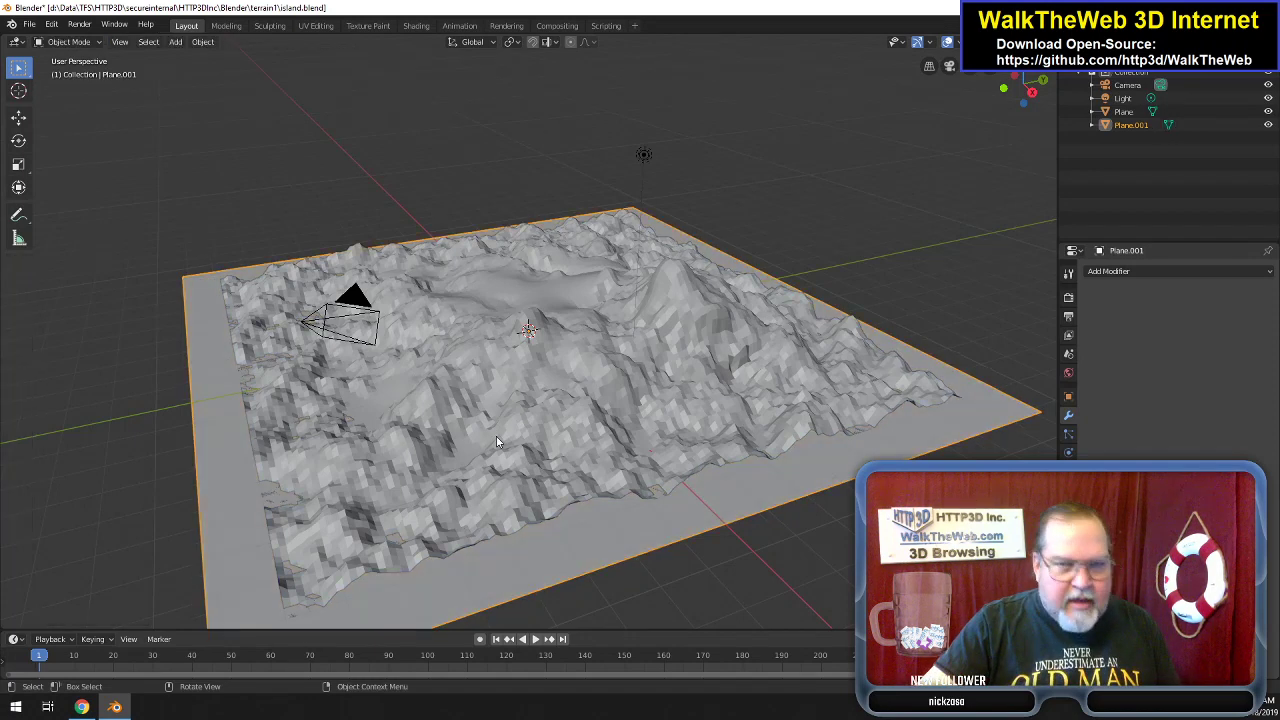
Raise the new plane about 0.28 m along the Z axis so it covers the terrain's low areas.
key(g)
key(z)
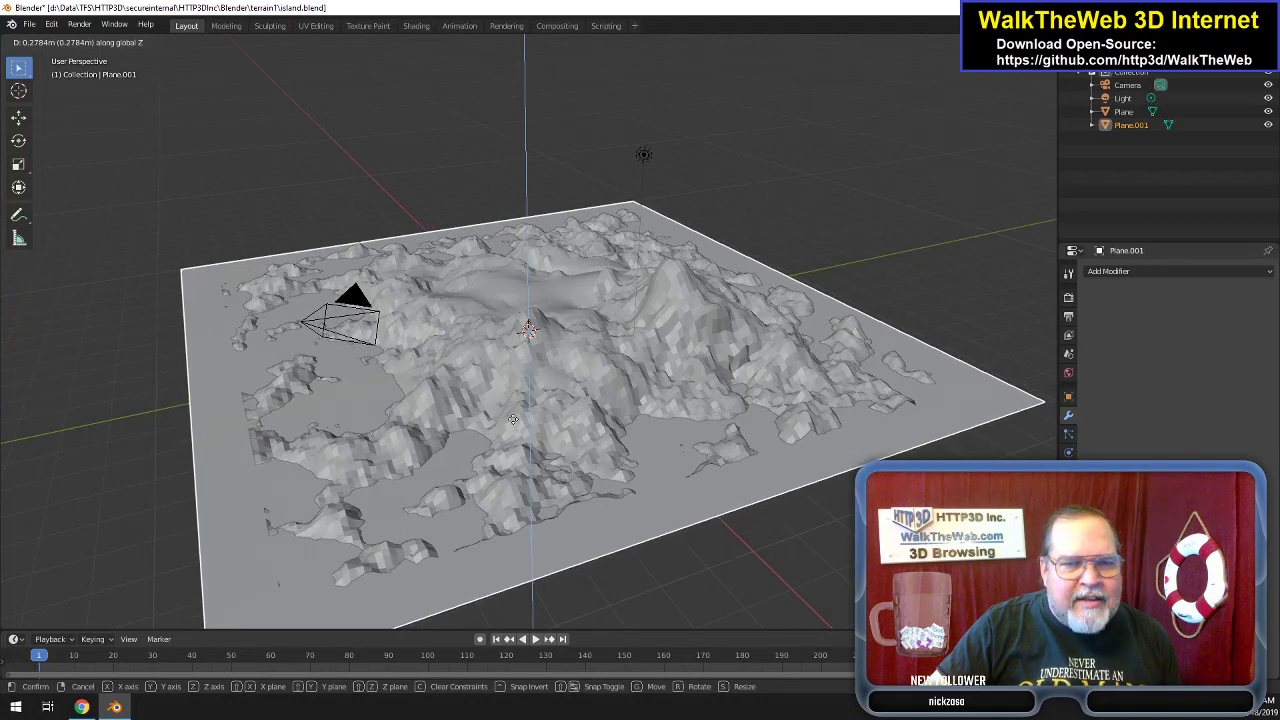
click(513, 419)
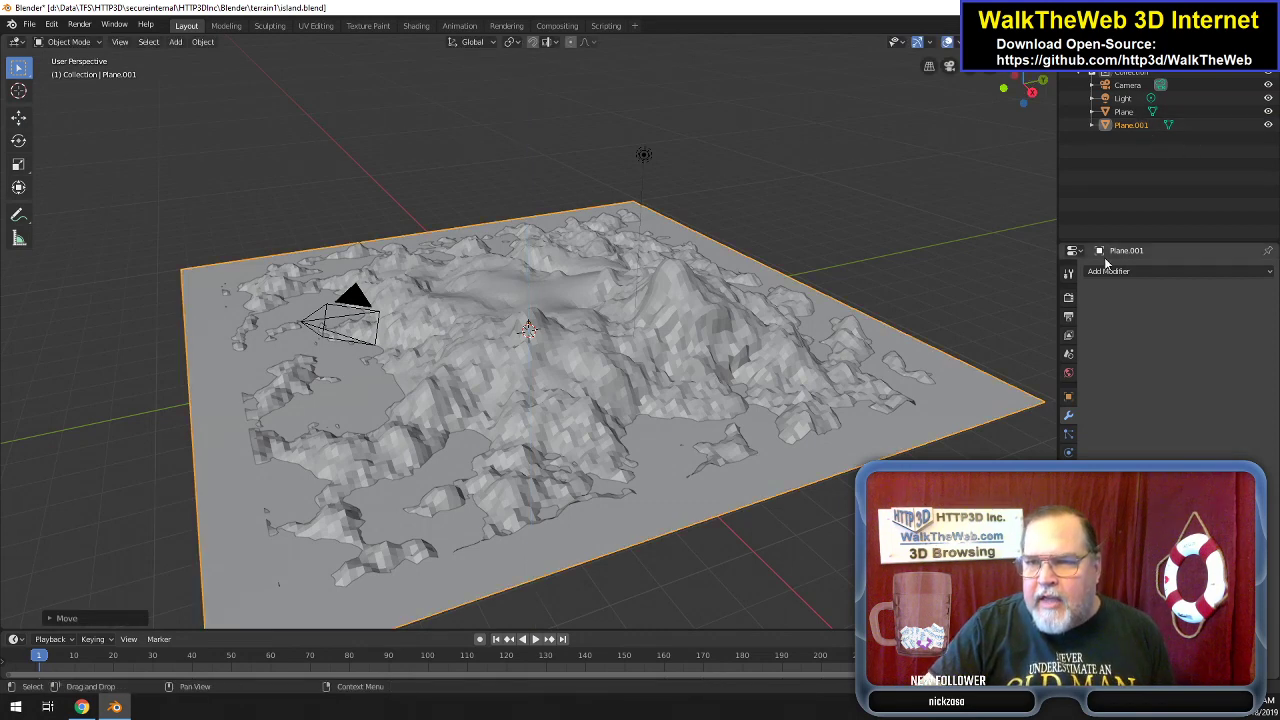
Create a new material for the raised plane and name it water.
click(1068, 372)
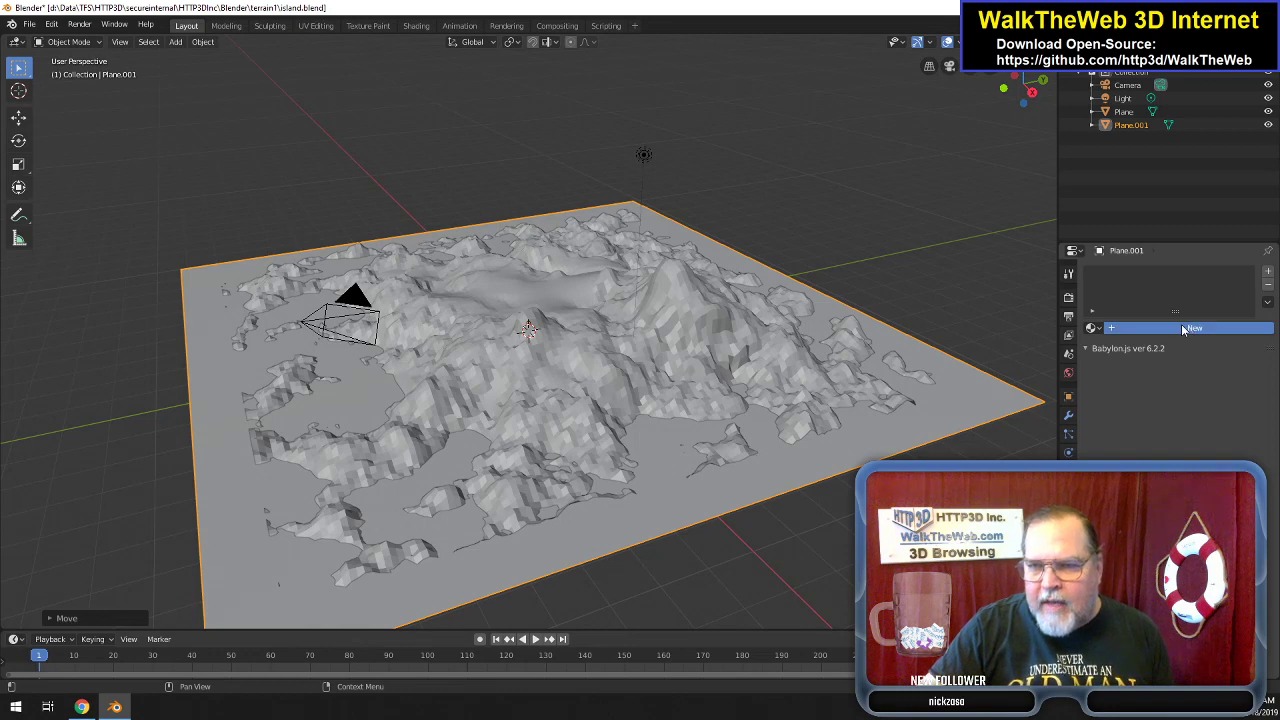
click(1137, 330)
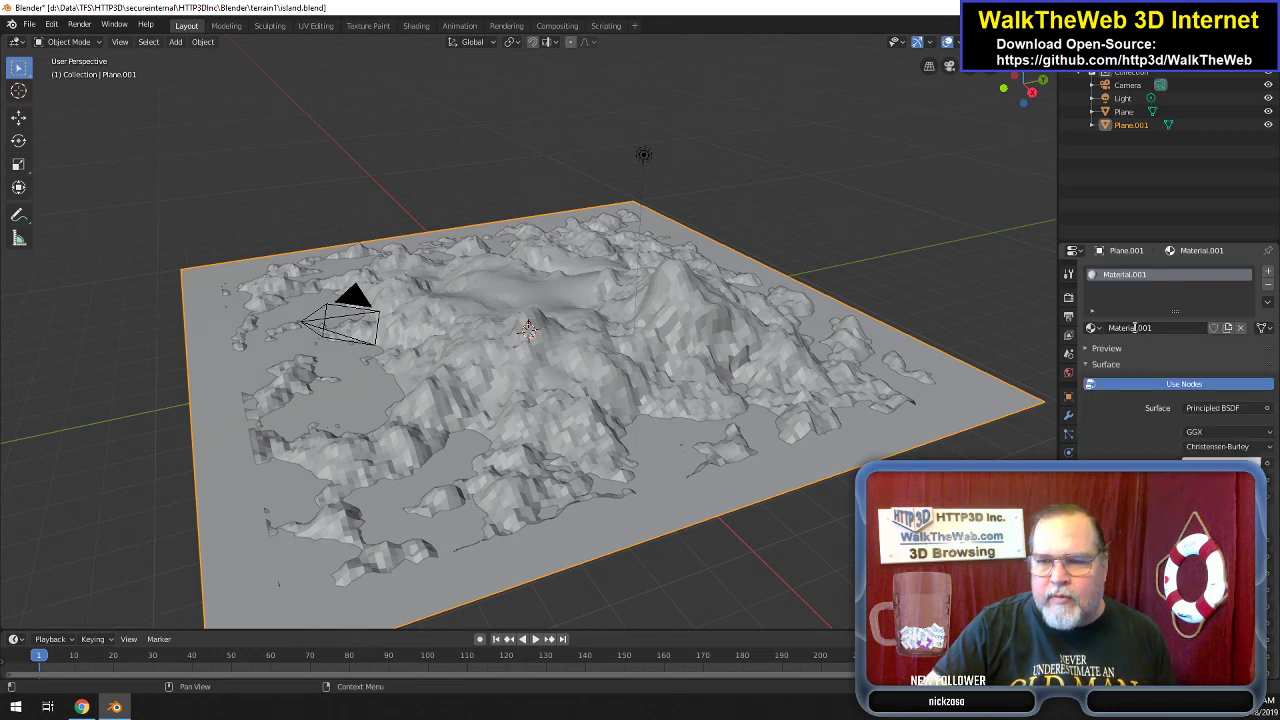
text(water)
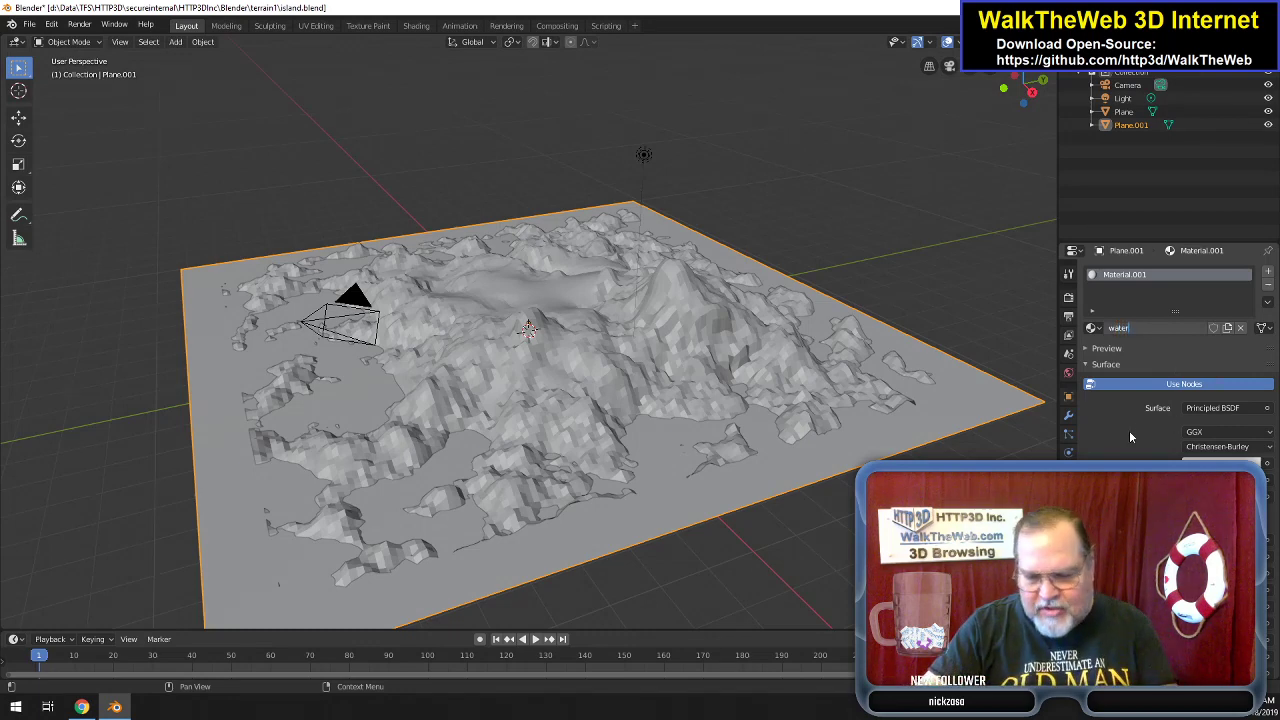
key(Return)
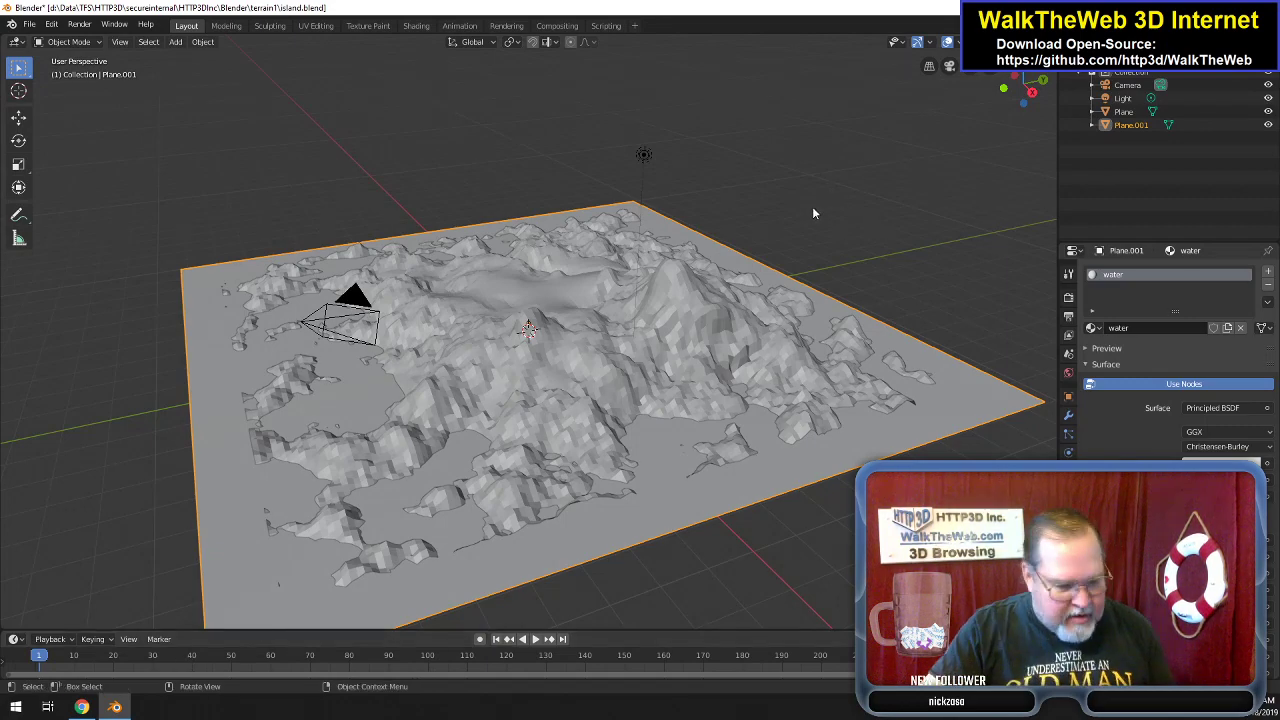
Switch the viewport to Look Dev shading and set the water material's base color to deep blue.
key(z)
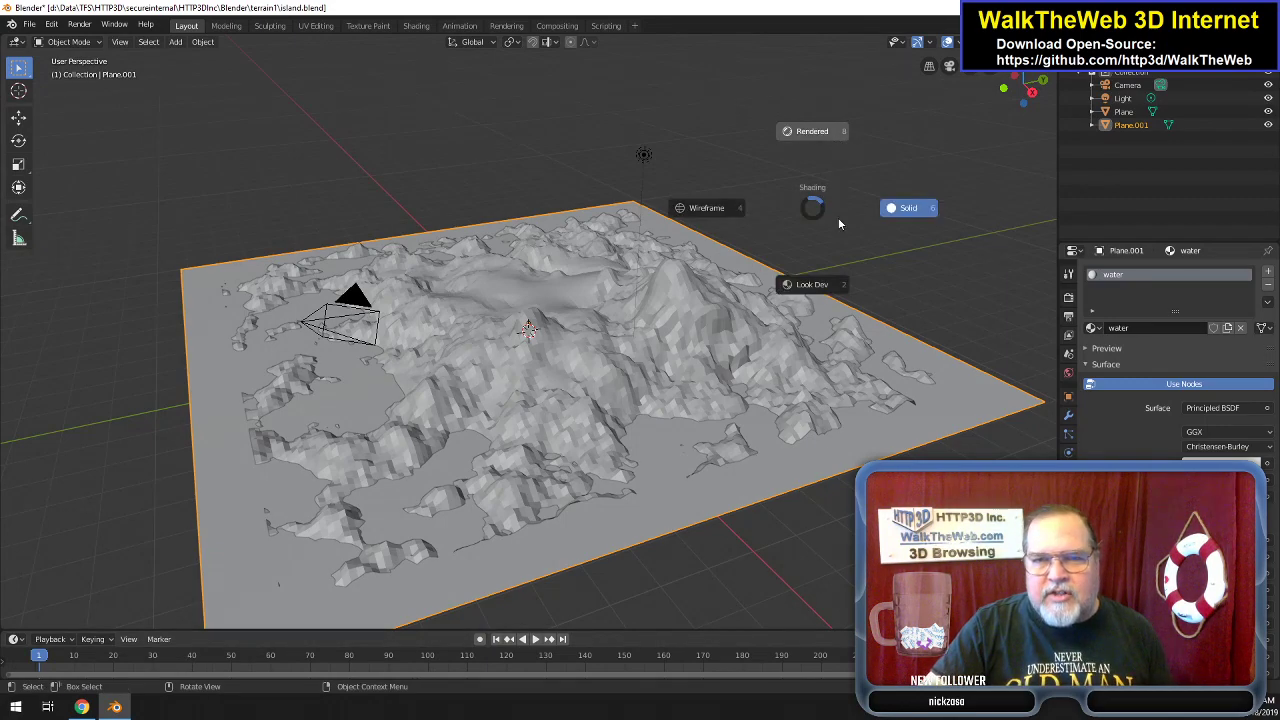
key(2)
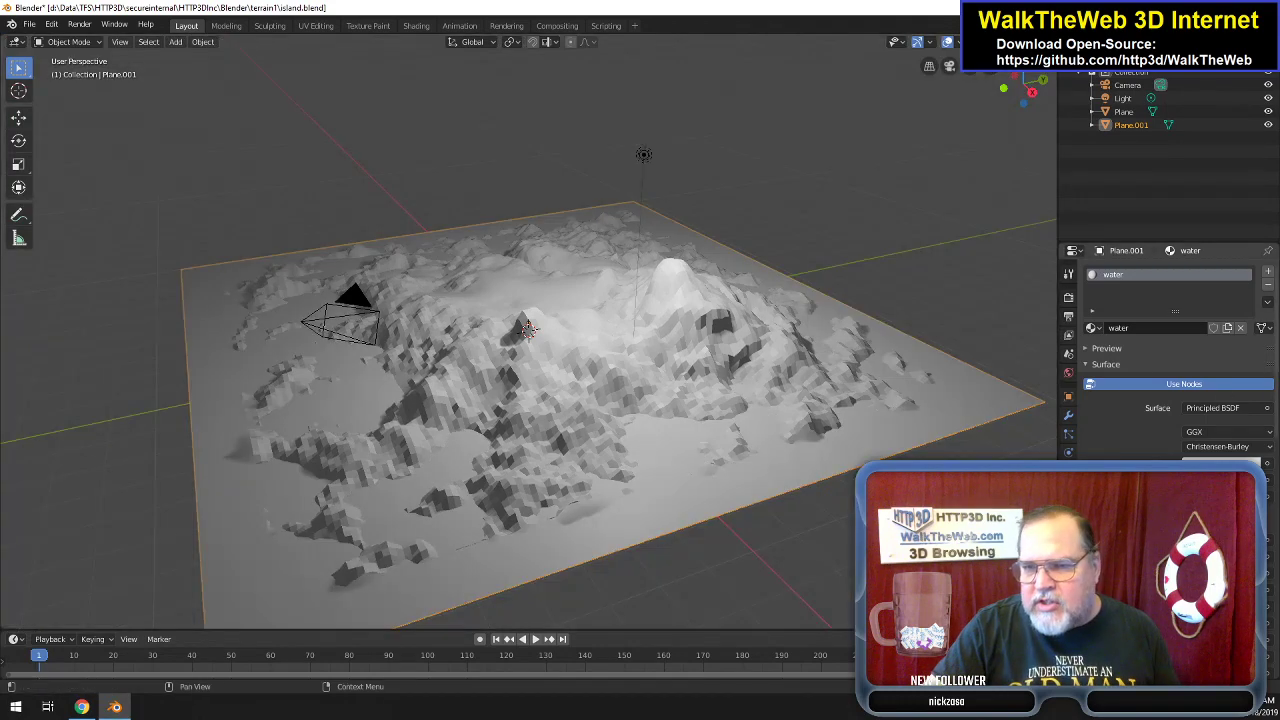
click(1220, 462)
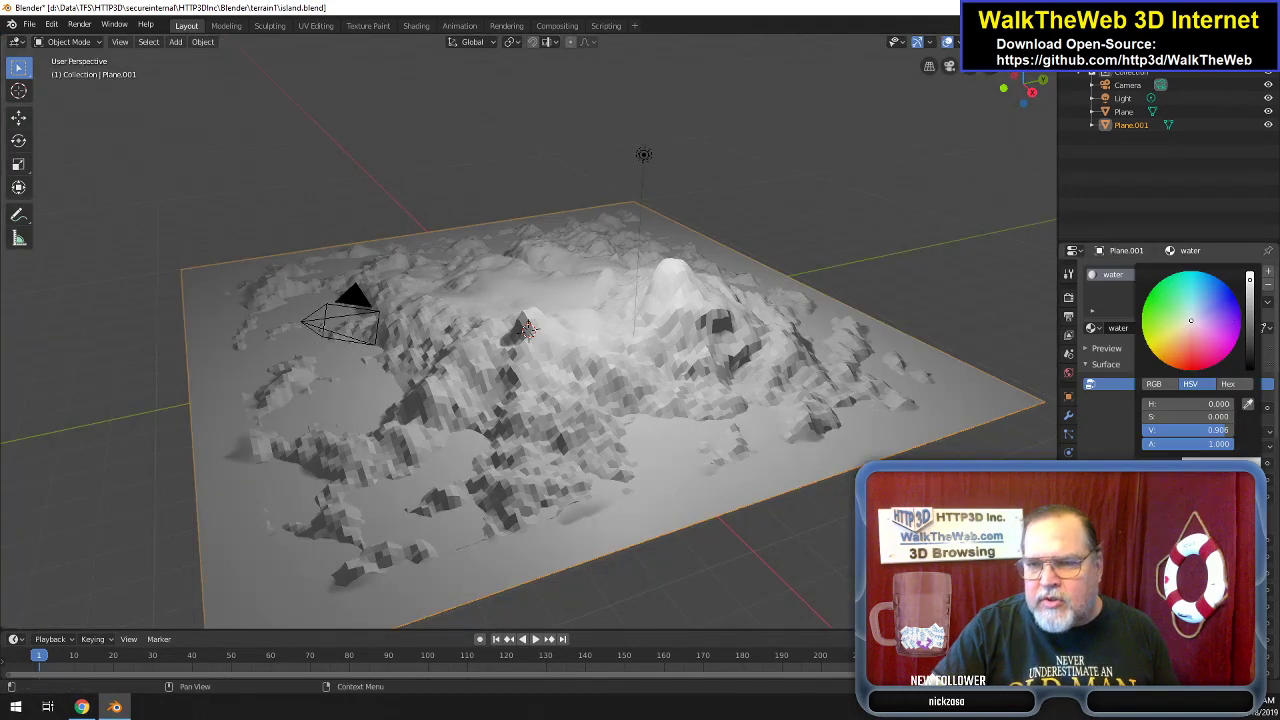
key(ctrl+v)
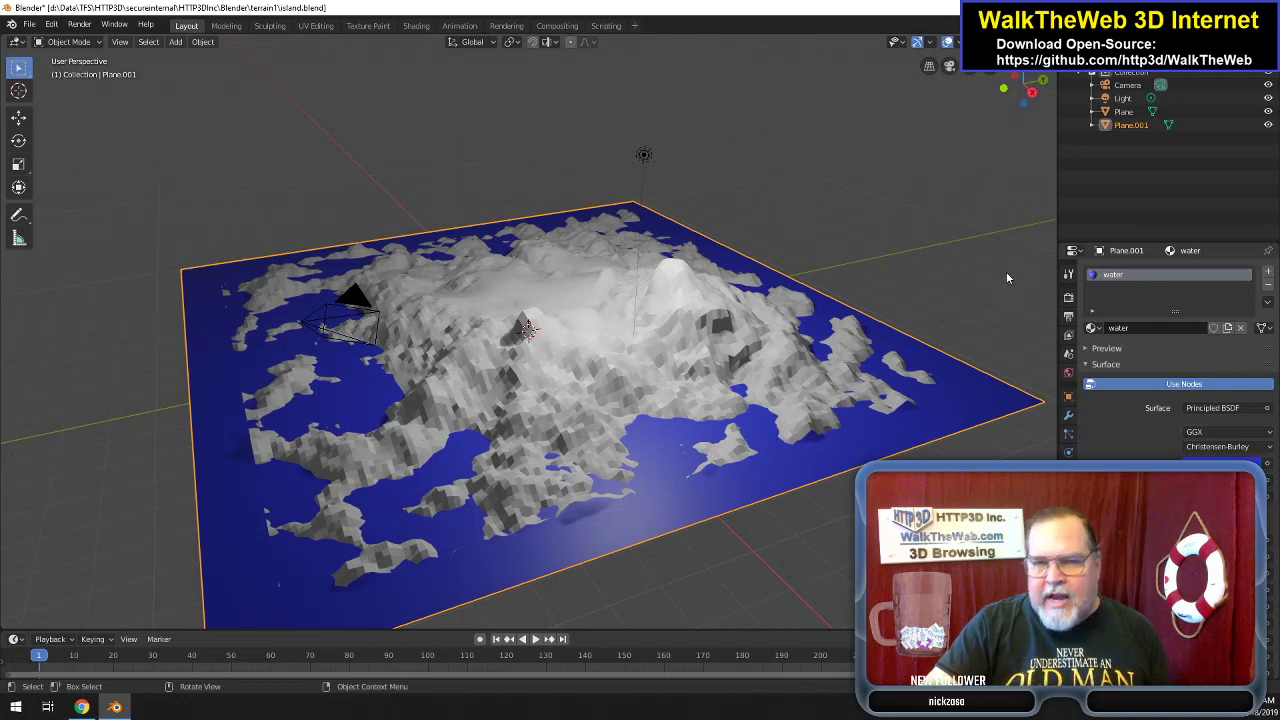
Rename the raised blue plane object as water.
double_click(1135, 128)
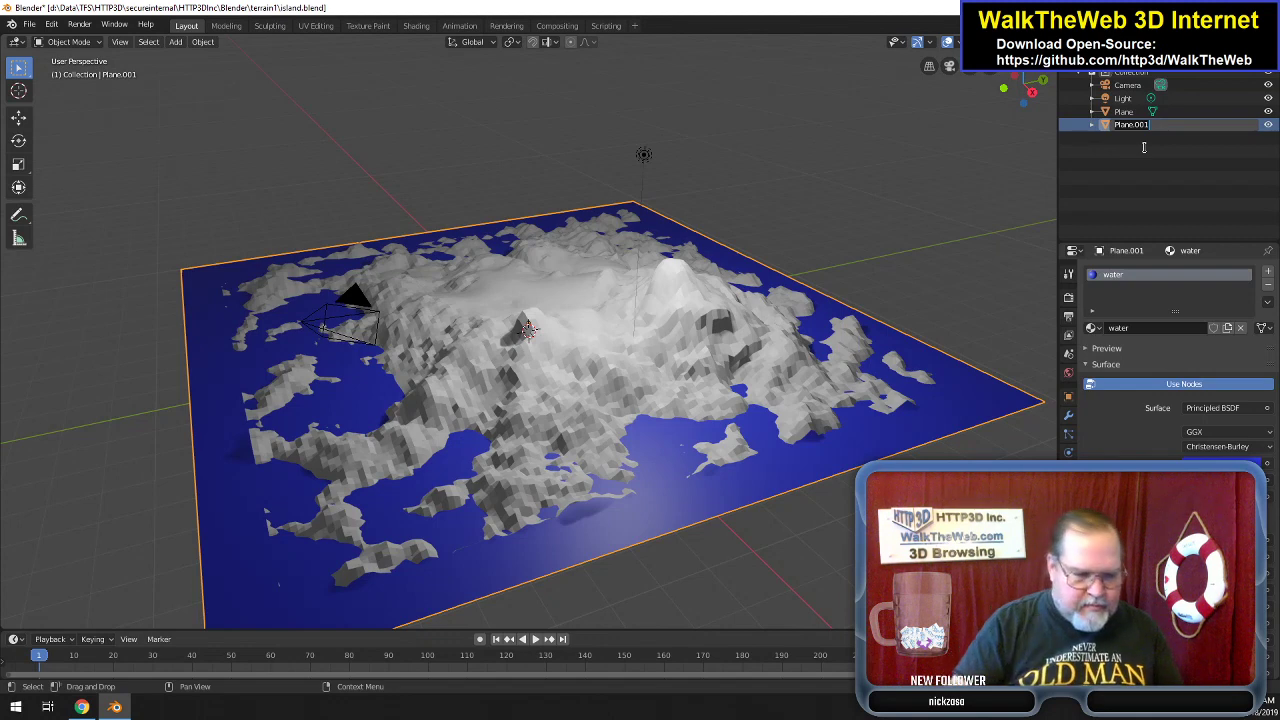
text(water)
key(Return)
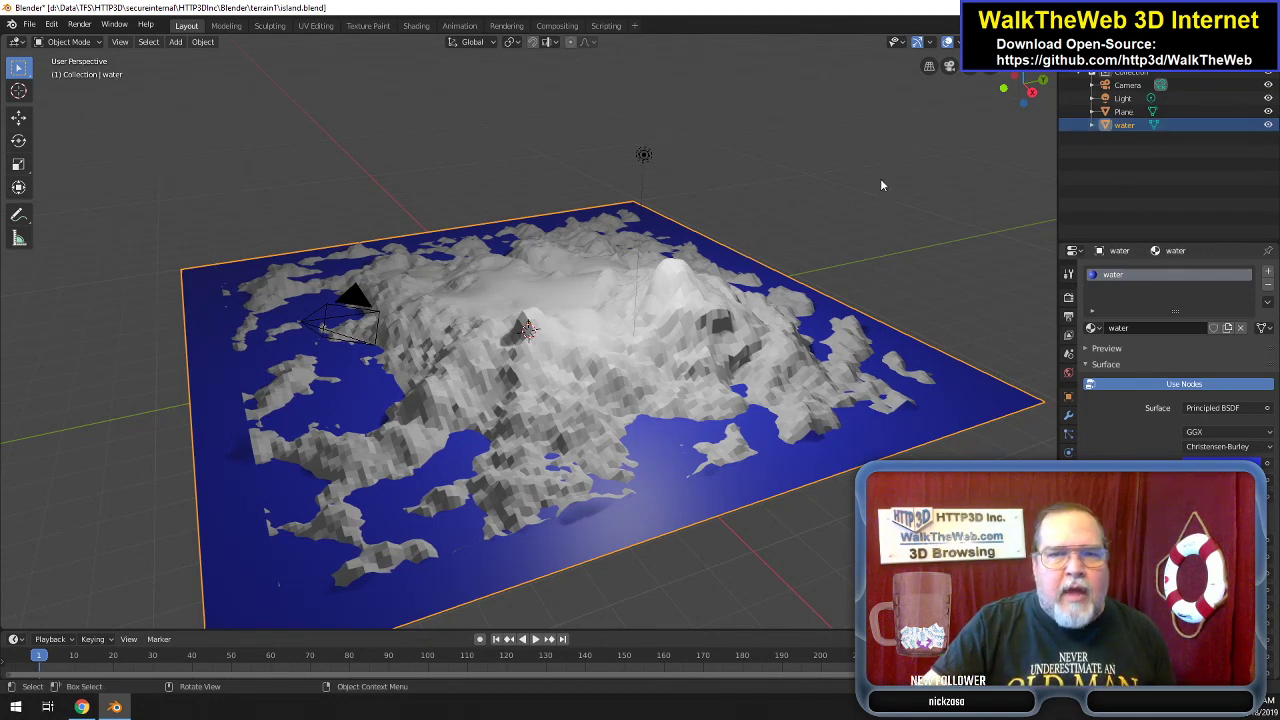
Add a third plane and scale its mesh about 10.25 times in Edit Mode, so it extends beyond the water plane's edges.
drag(1022, 92, 990, 150)
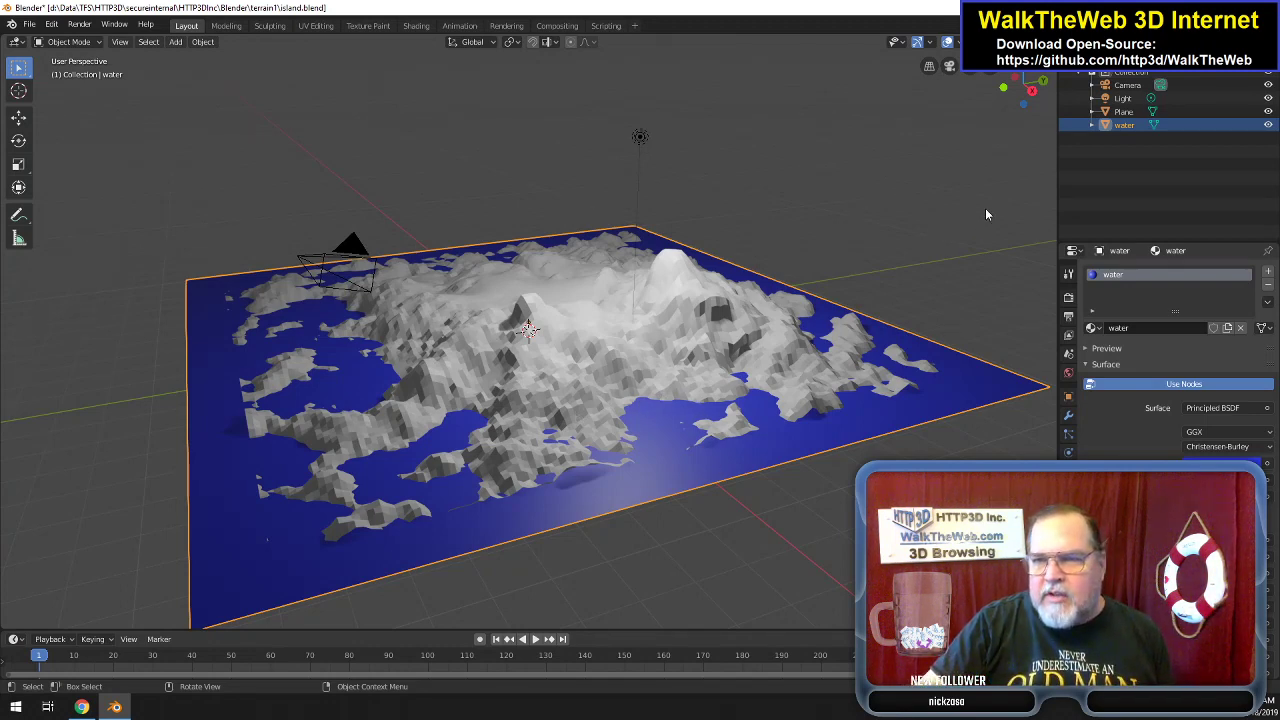
click(175, 42)
mouse_move(196, 64)
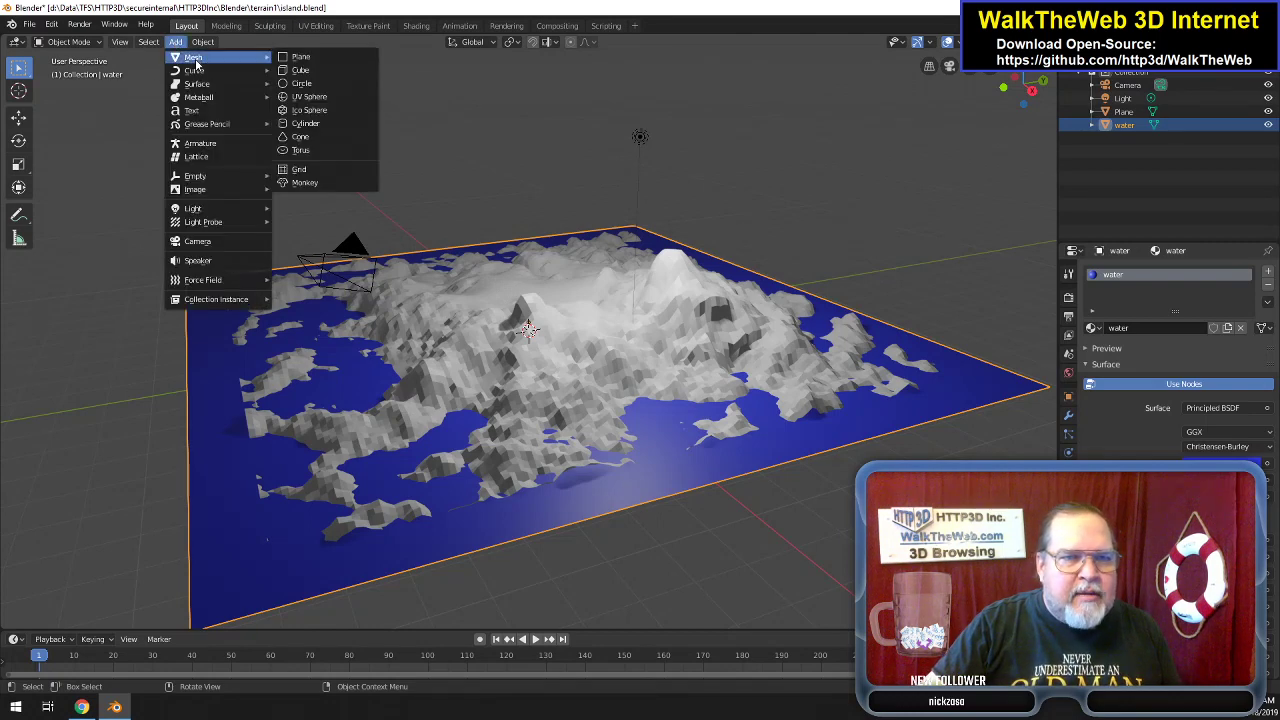
click(302, 57)
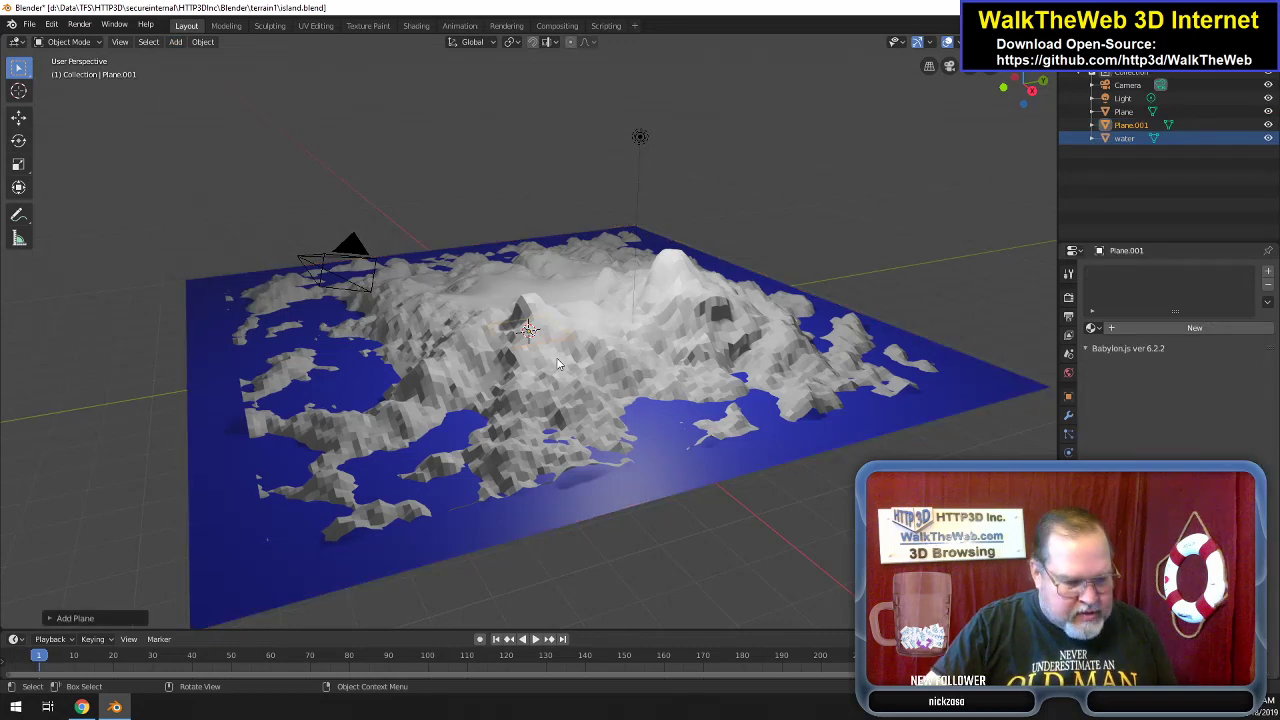
key(Tab)
key(s)
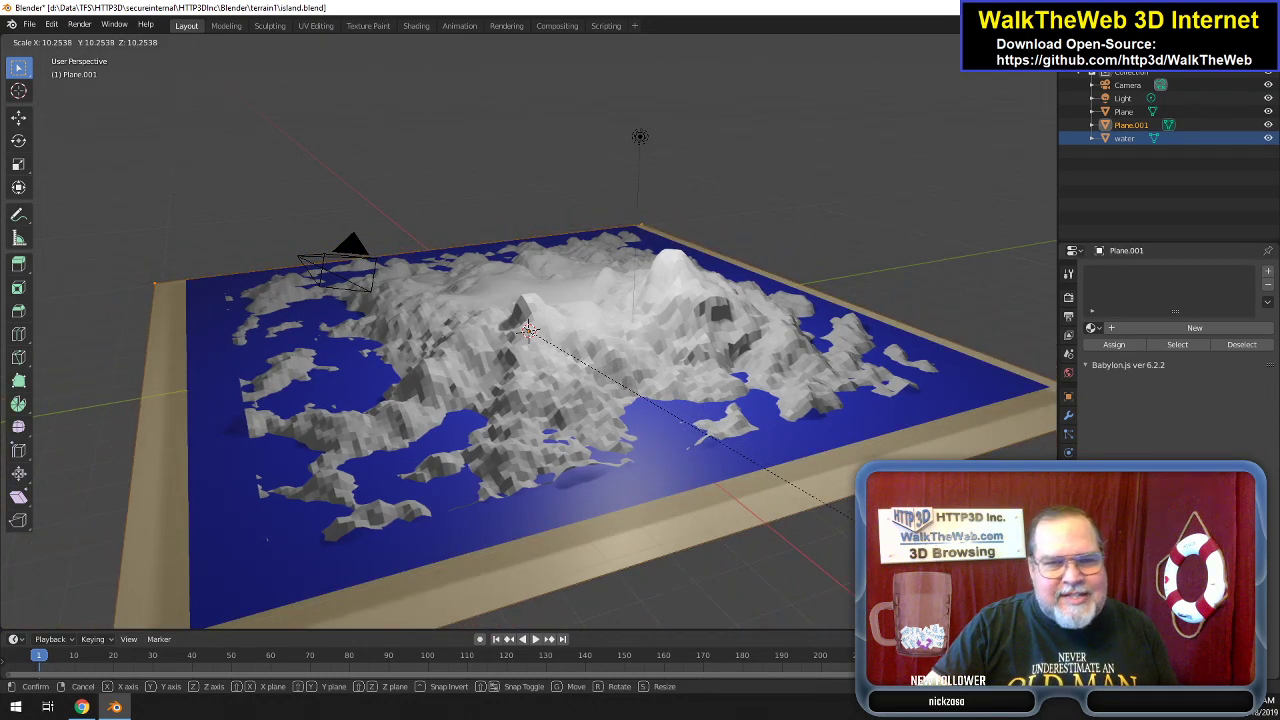
click(528, 330)
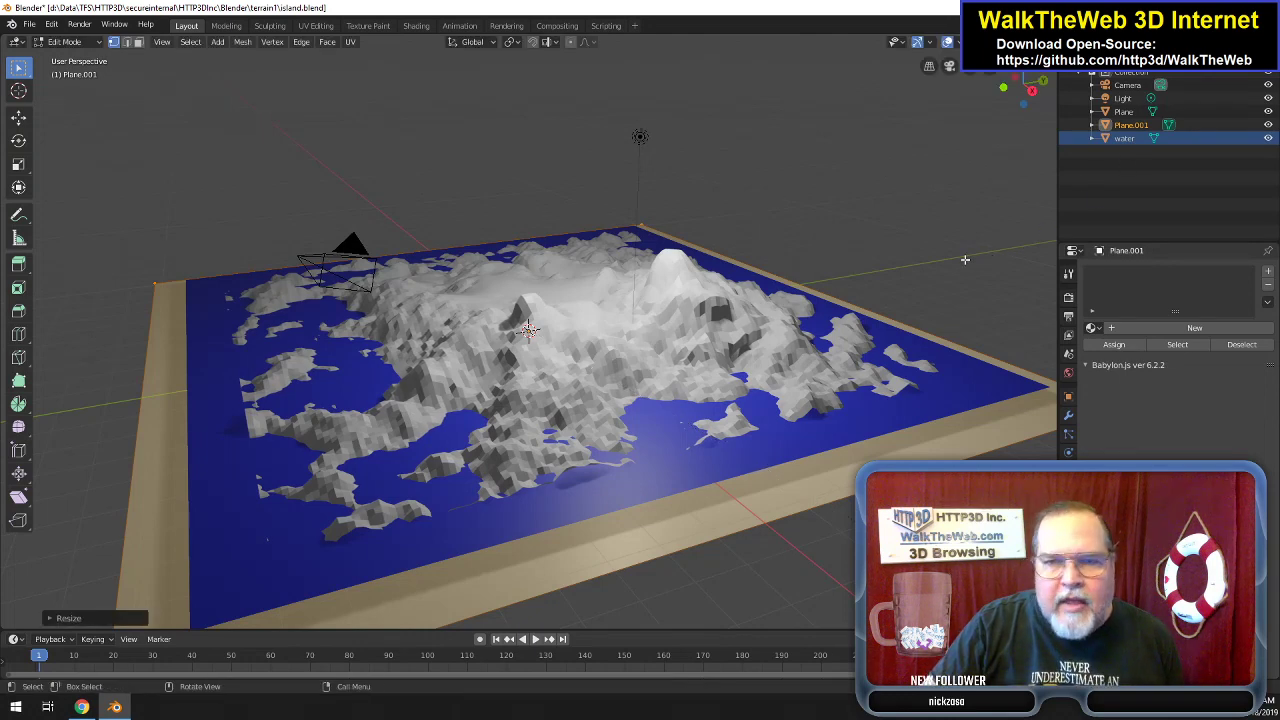
Create a new material named extendedground for the new plane and give it a sandy yellow base color.
click(1171, 328)
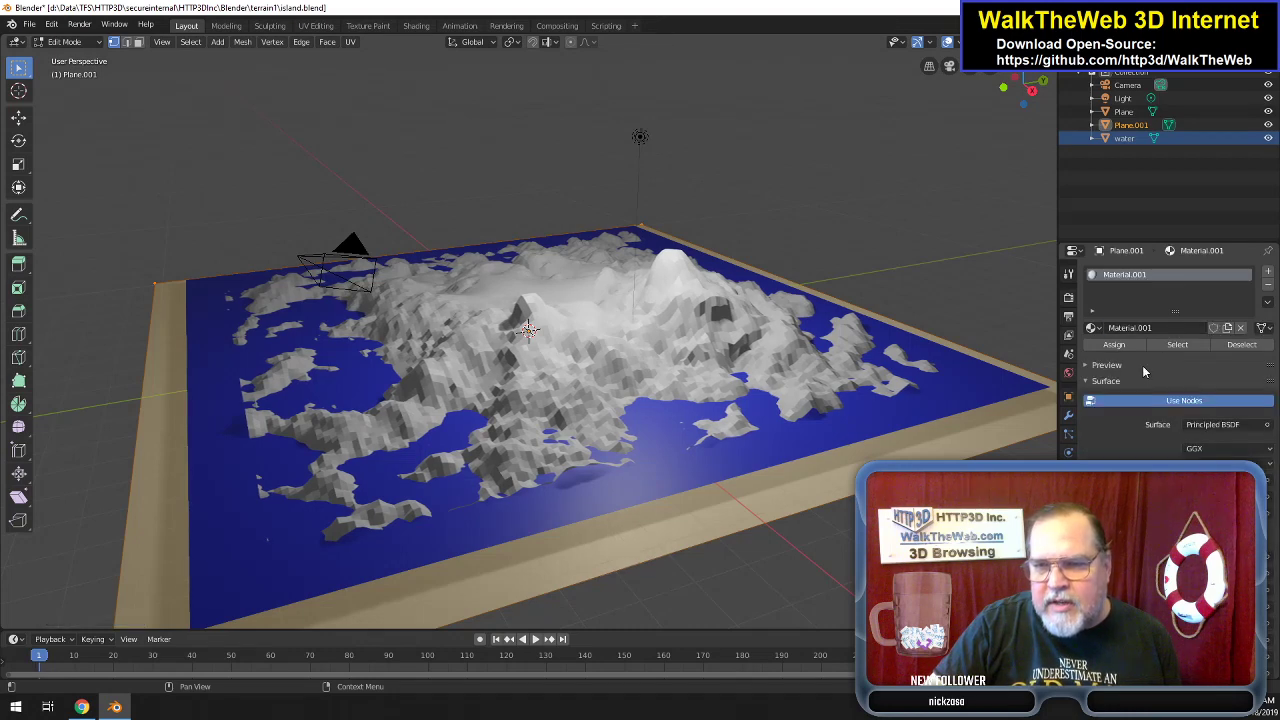
click(1150, 328)
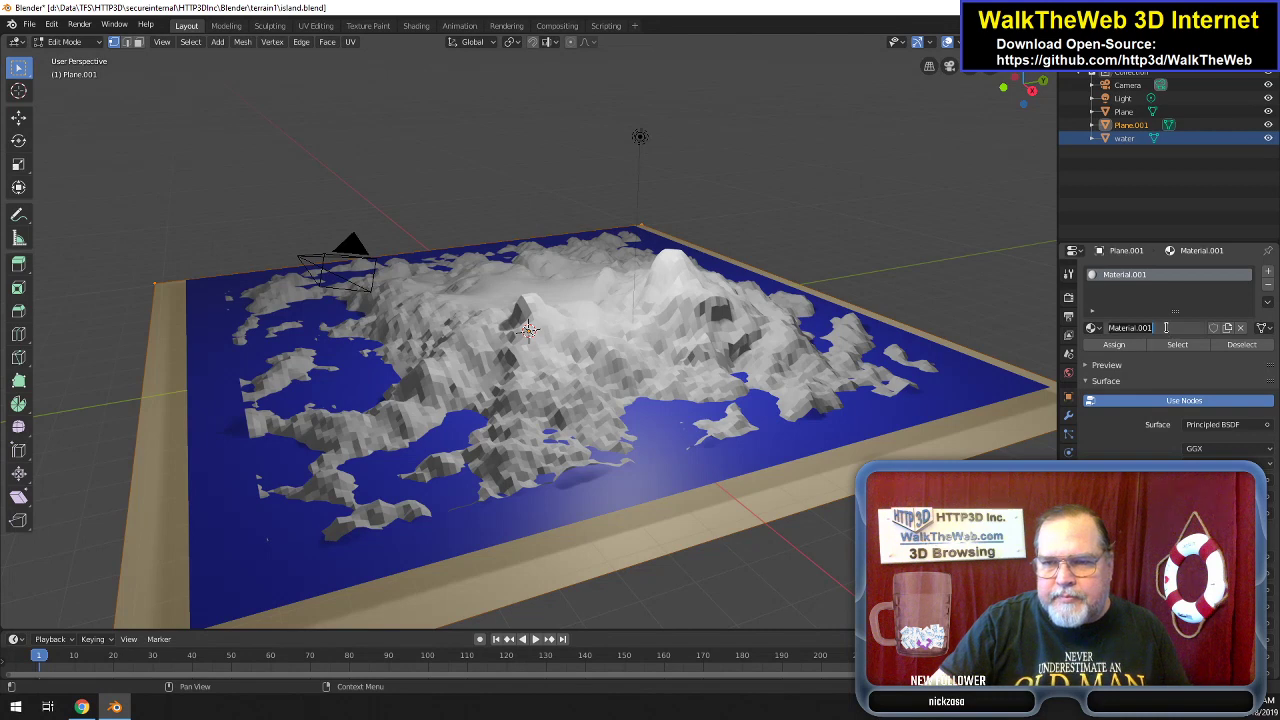
text(ex)
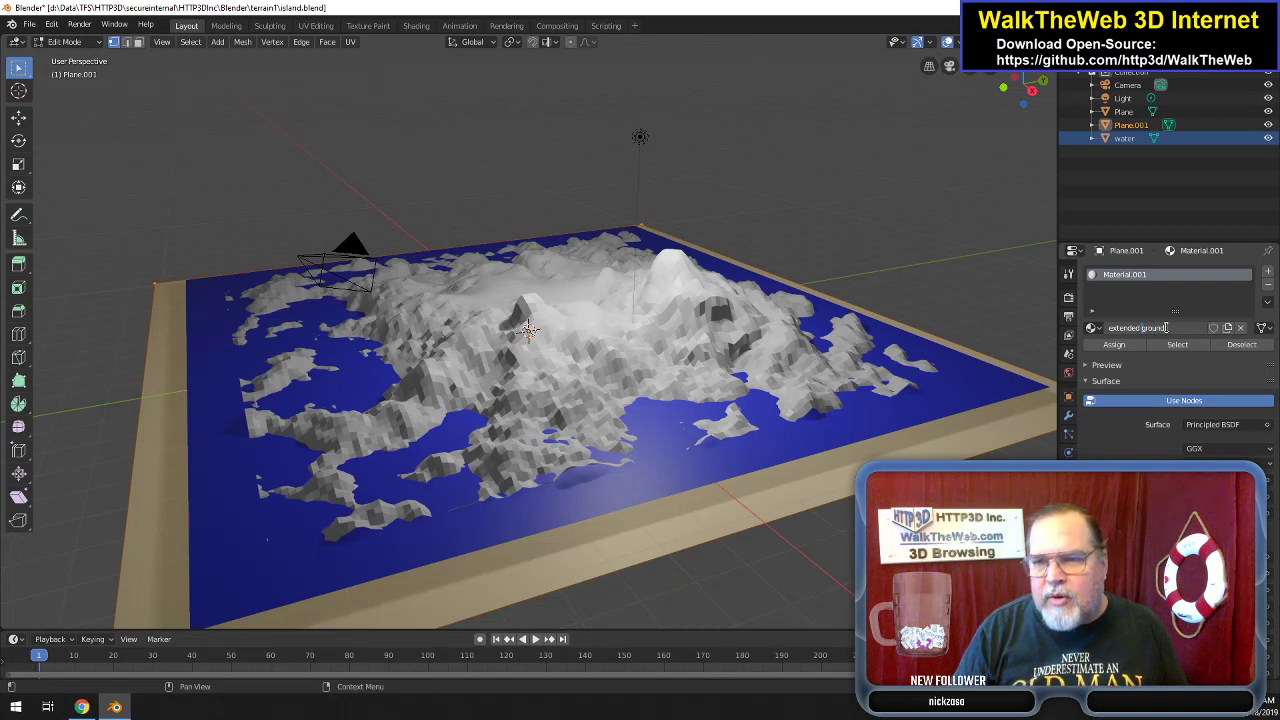
text(tendedground)
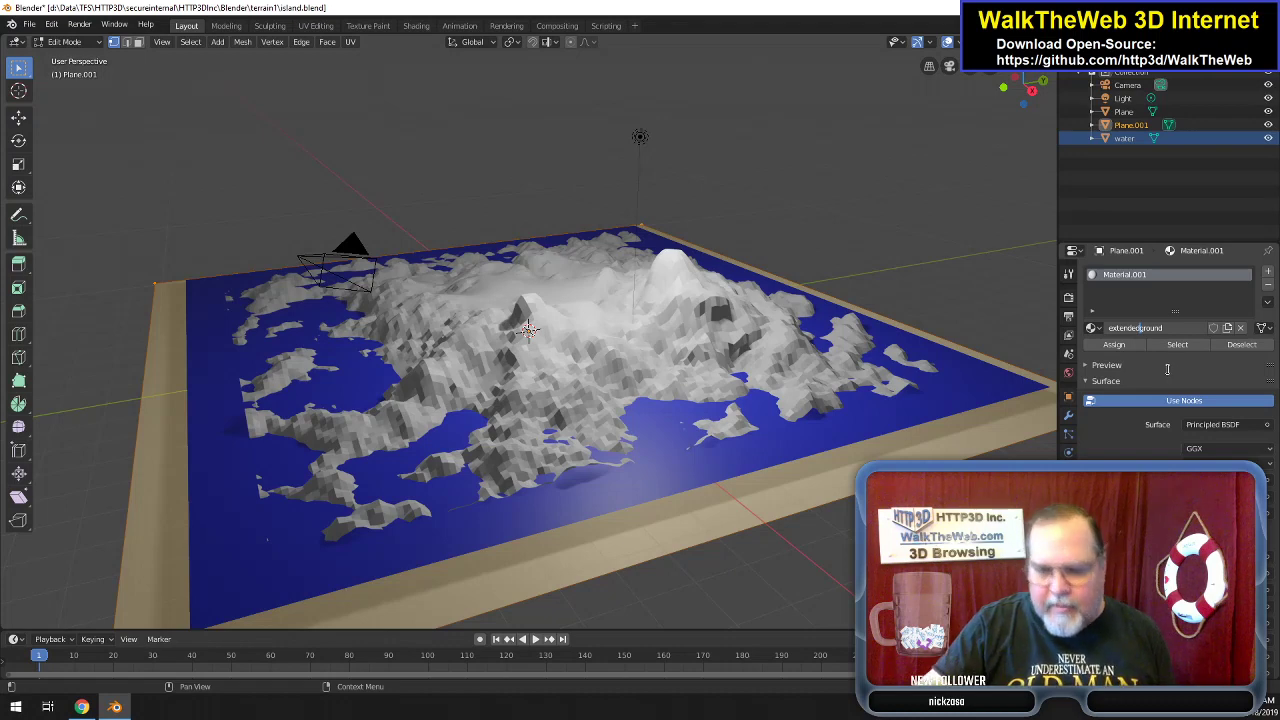
key(Return)
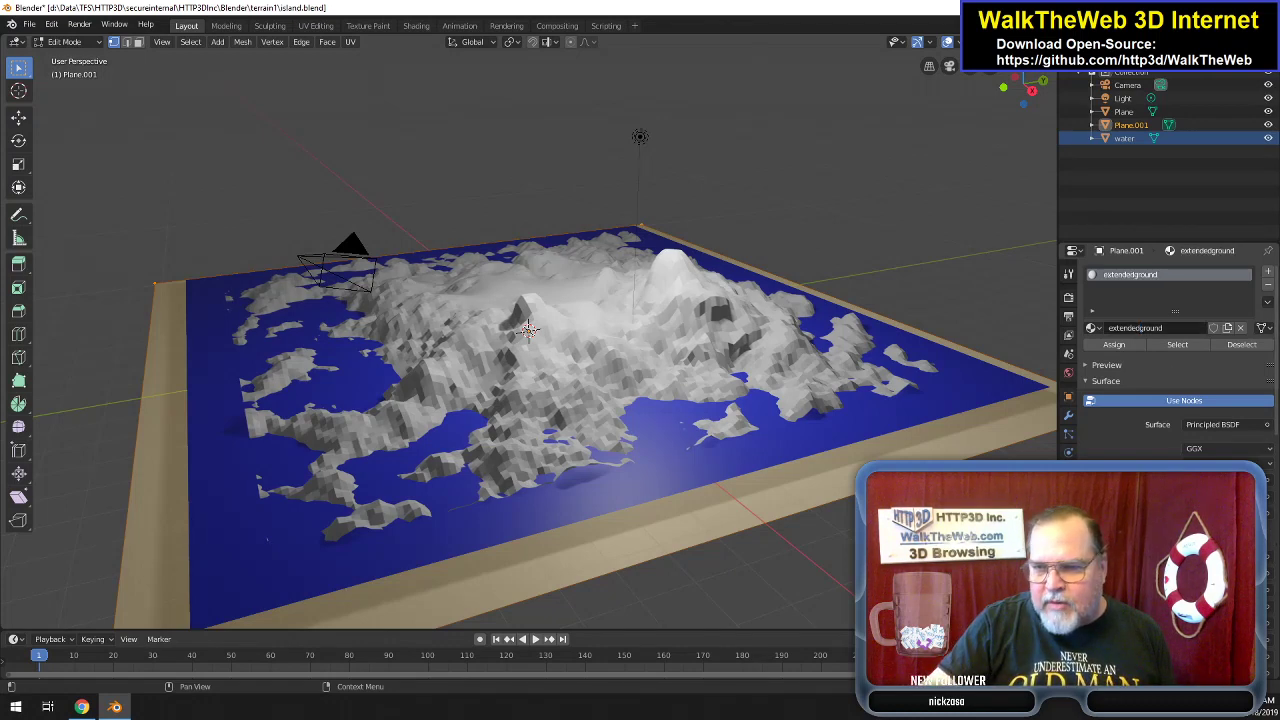
click(1200, 492)
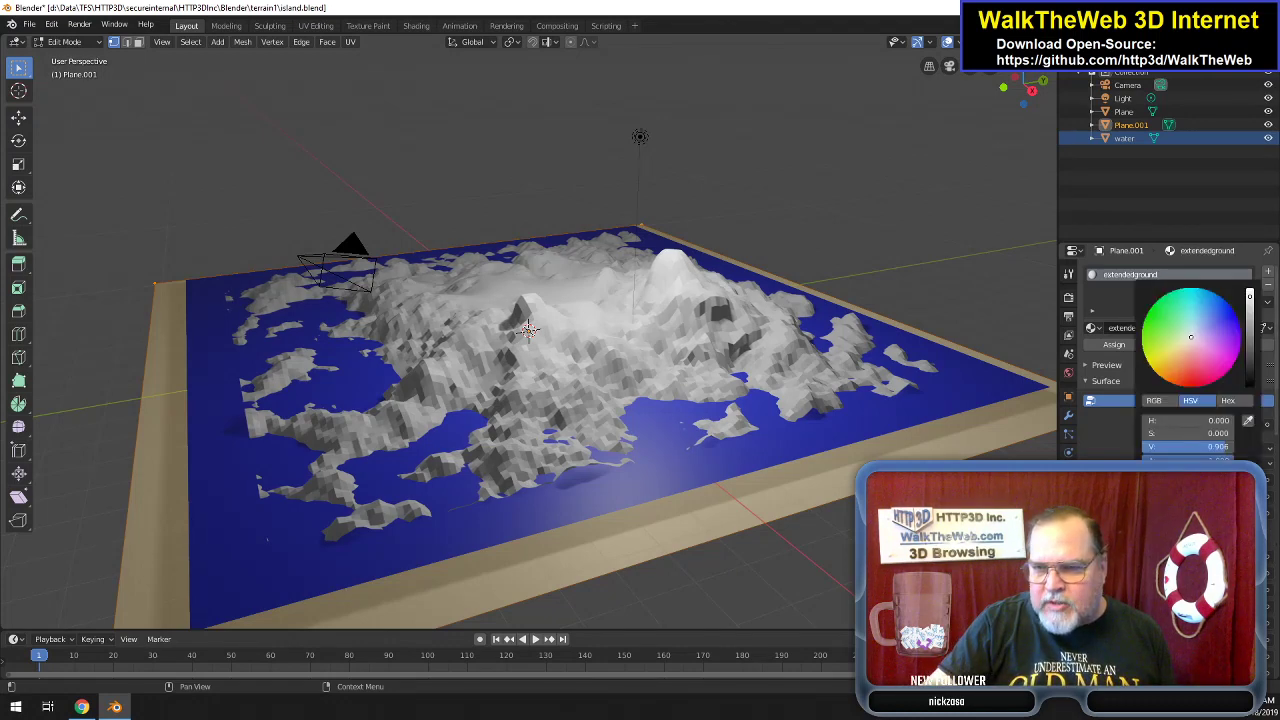
click(1173, 362)
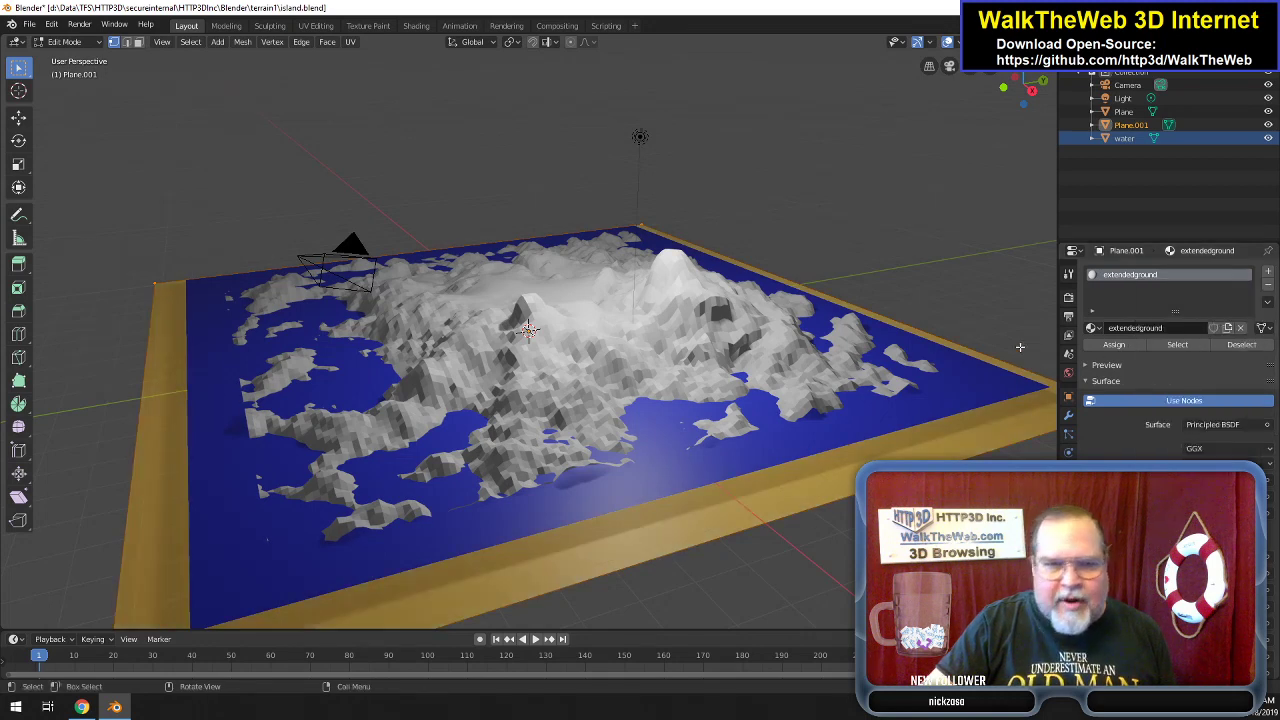
Rename the sandy yellow plane object as extendedground.
double_click(1135, 125)
text(extendedg)
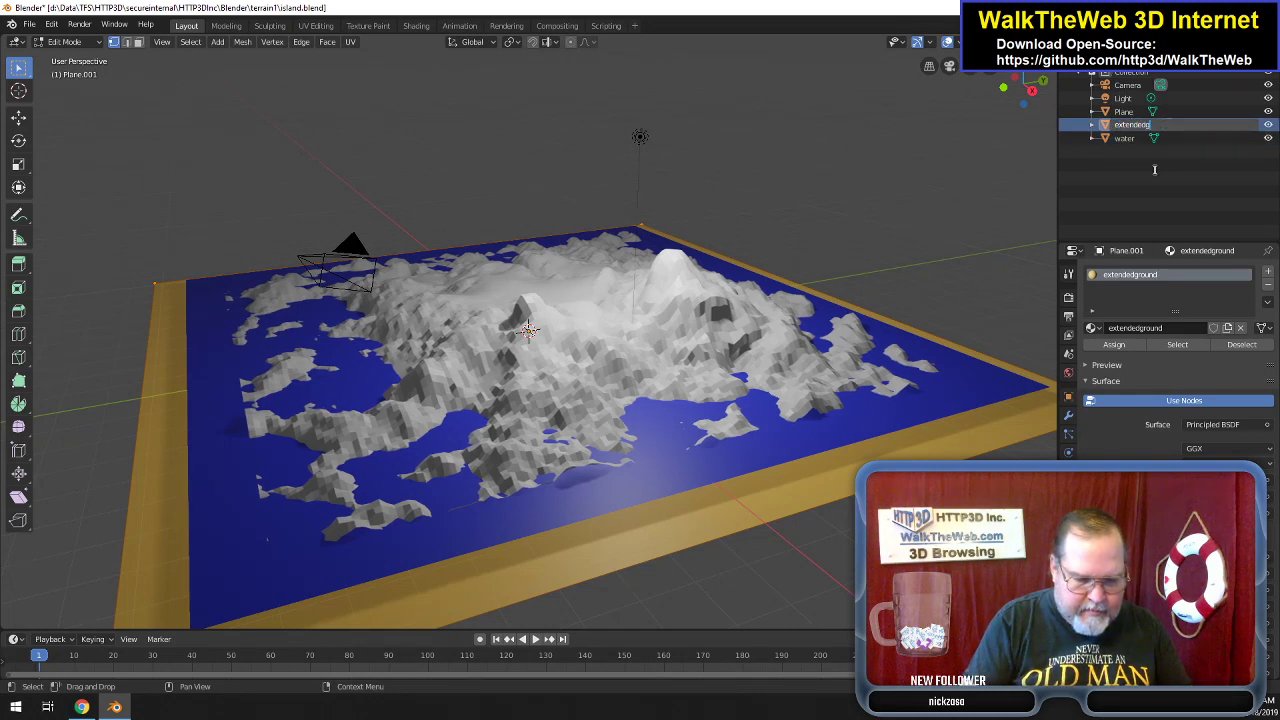
text(round)
key(Return)
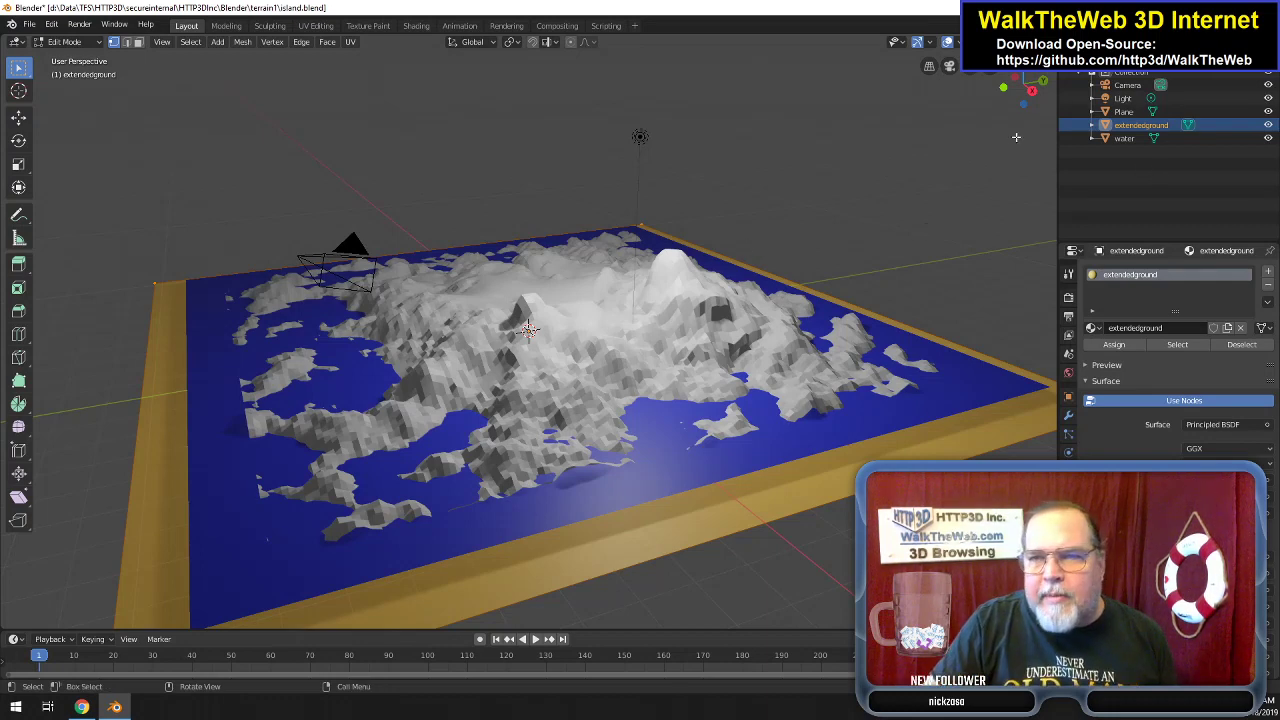
Inspect the island from several sides and hide the water plane to expose the terrain's outer edges.
mouse_move(1020, 95)
mouse_down()
mouse_move(1028, 62)
mouse_move(1027, 90)
mouse_move(1052, 120)
mouse_move(1040, 96)
mouse_up()
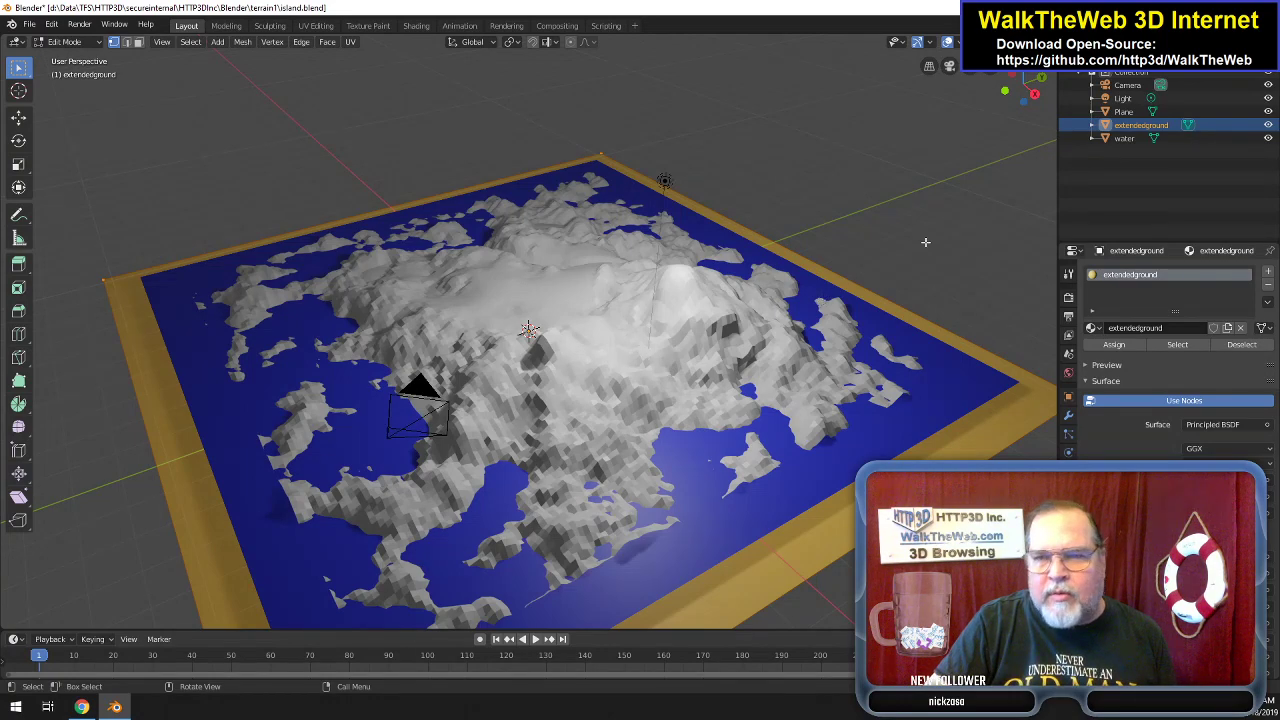
drag(1014, 114, 930, 114)
drag(537, 443, 537, 443)
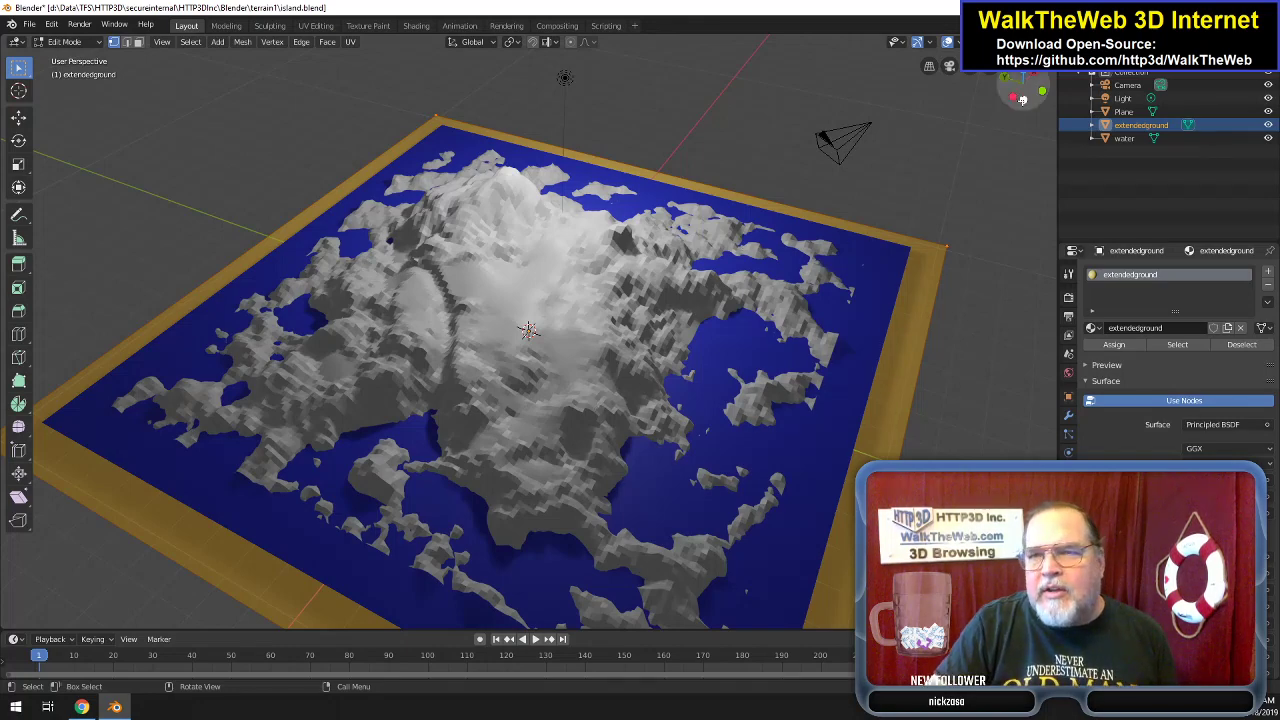
mouse_move(1030, 98)
mouse_down()
mouse_move(1026, 56)
mouse_move(1032, 108)
mouse_up()
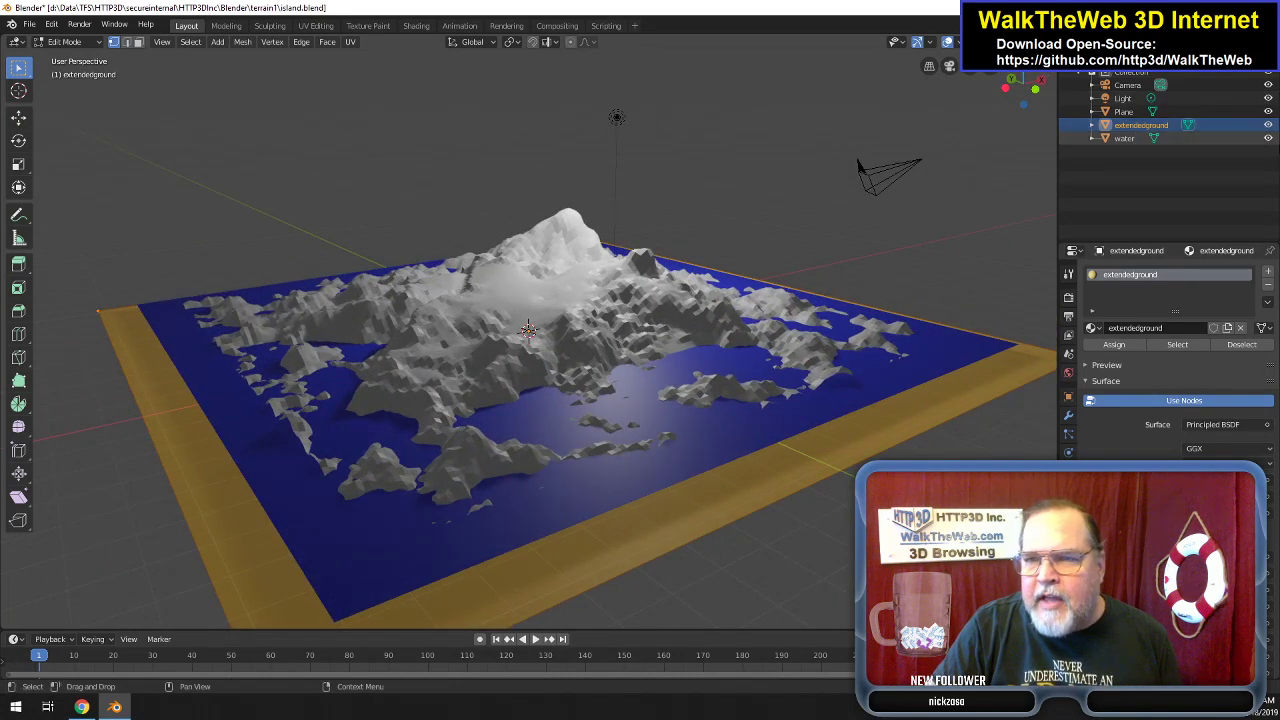
click(1267, 139)
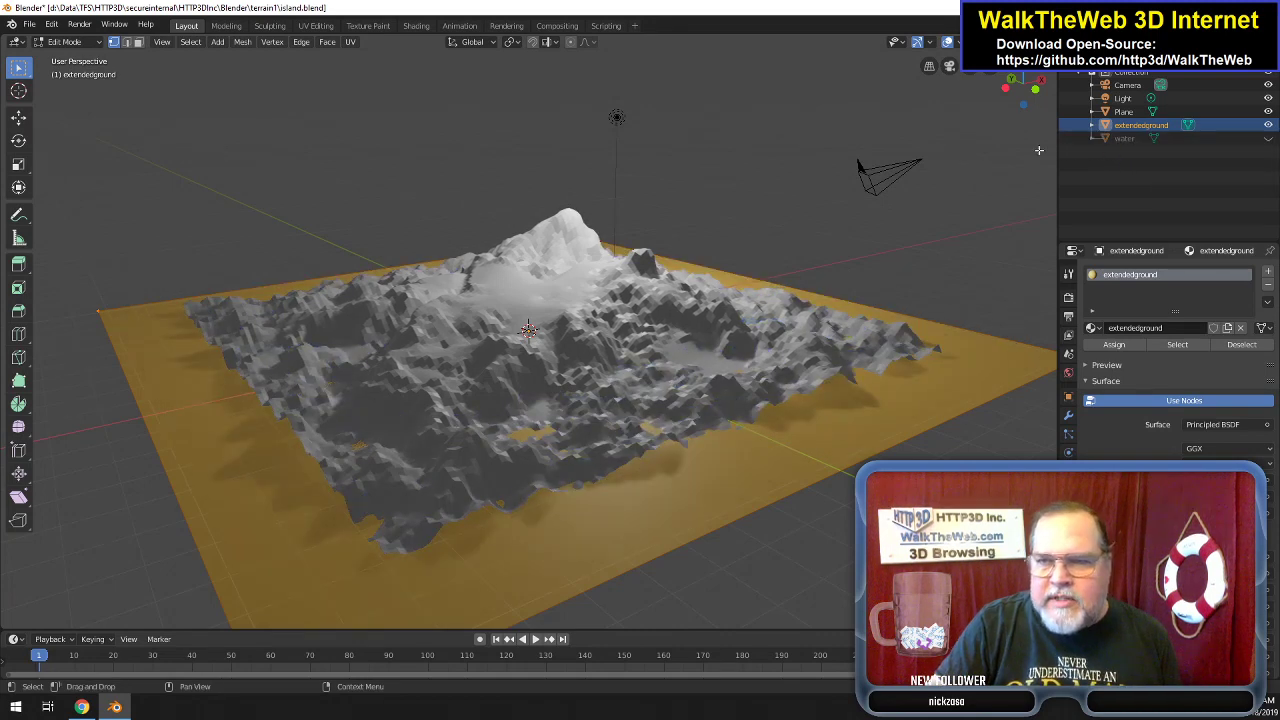
drag(1010, 98, 611, 488)
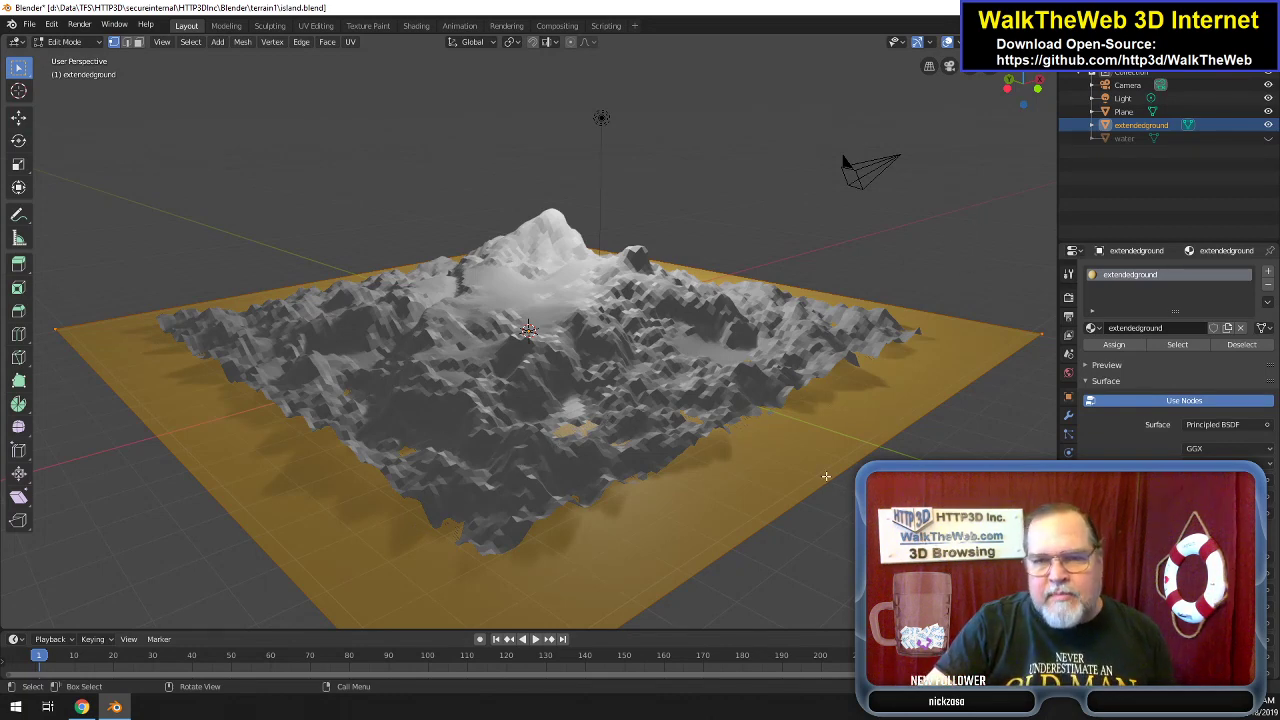
Leave Edit Mode, select the terrain object Plane and switch to the Sculpting workspace.
key(Tab)
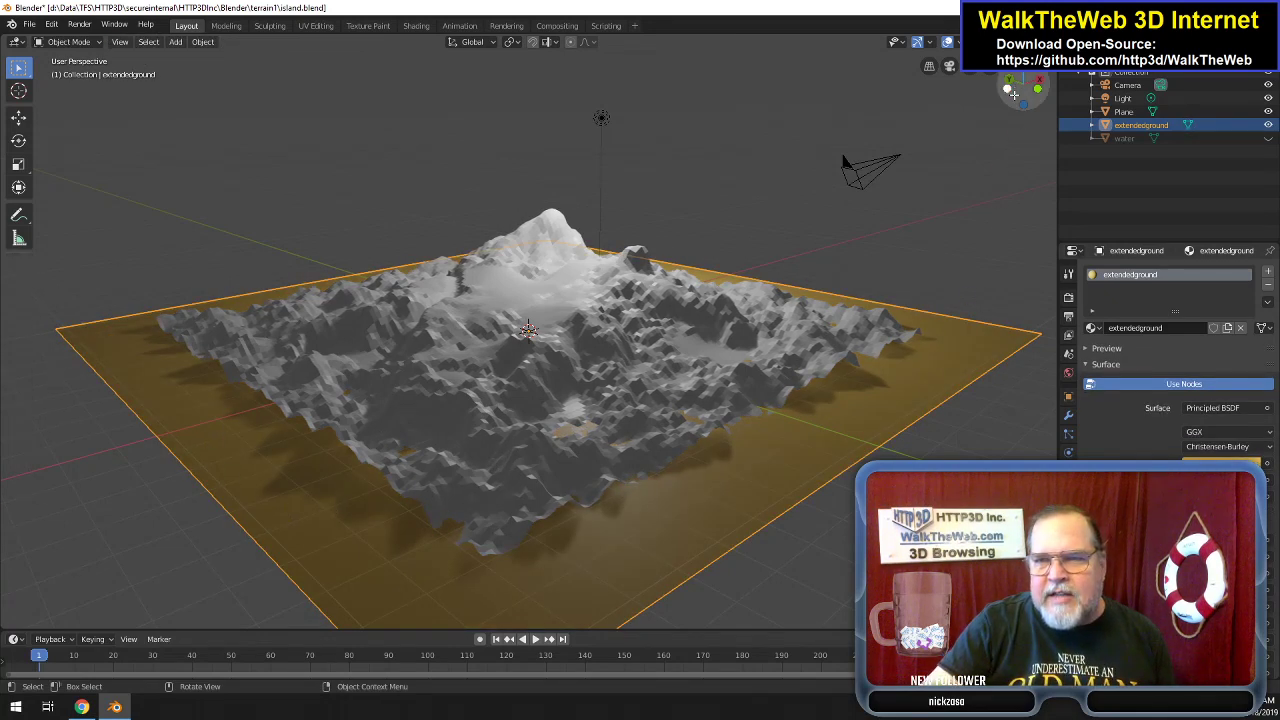
mouse_move(1022, 97)
mouse_down()
mouse_move(1020, 55)
mouse_move(1020, 118)
mouse_move(1016, 96)
mouse_up()
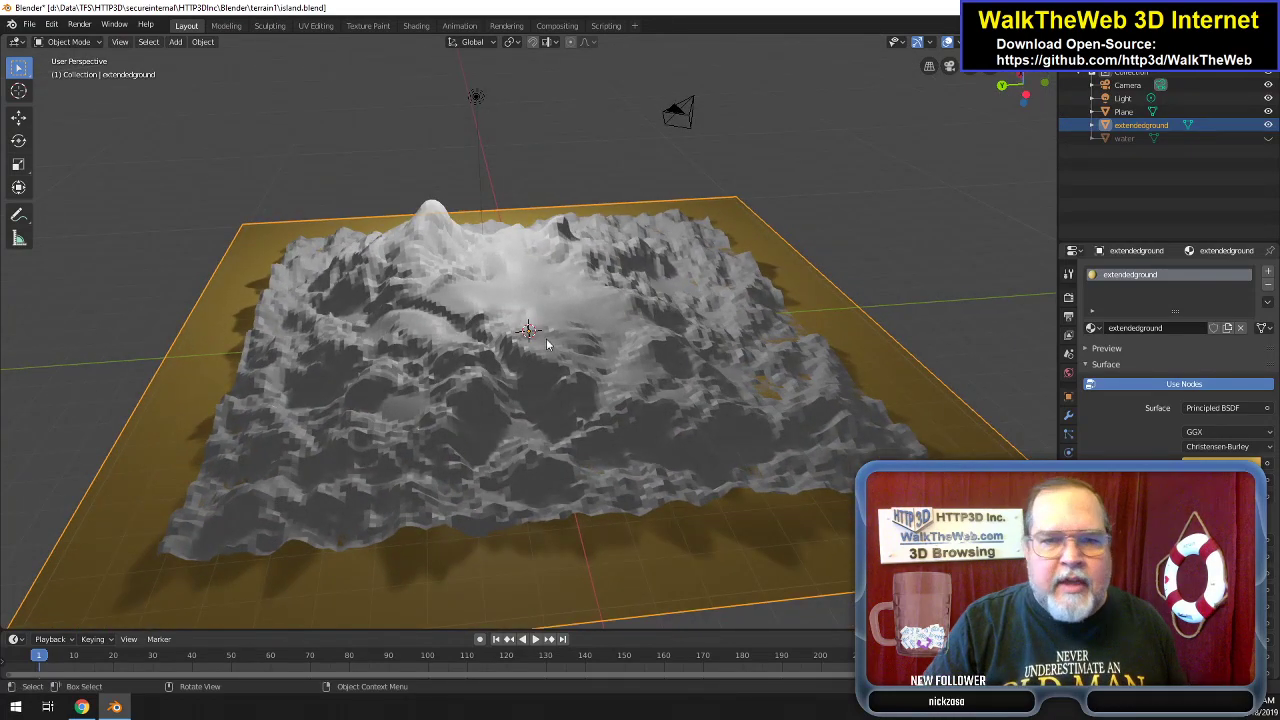
click(1124, 112)
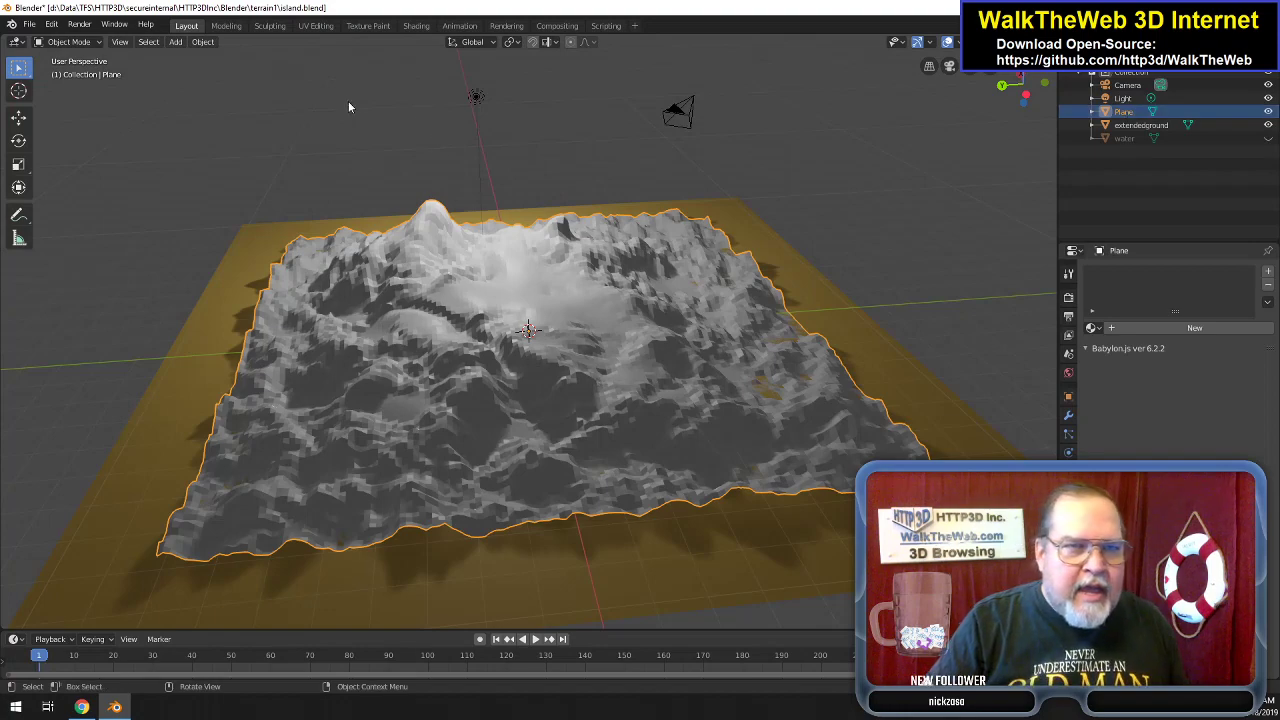
click(270, 25)
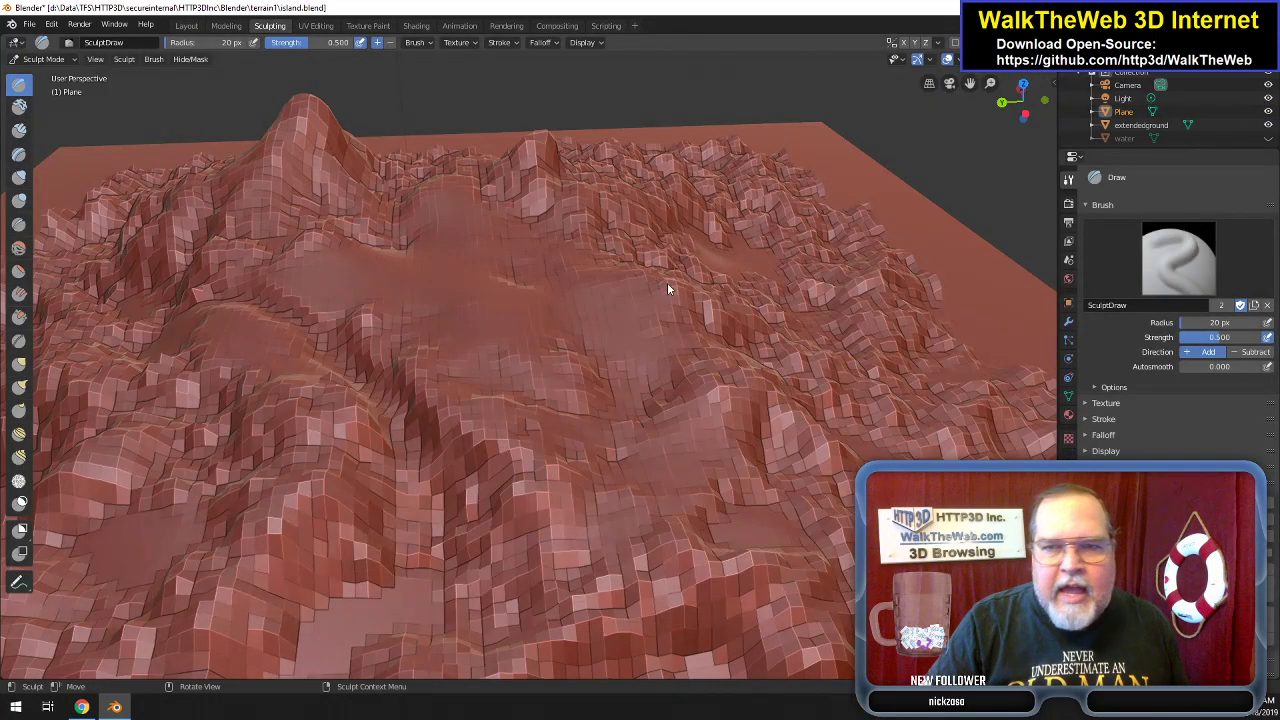
Hide the extendedground plane so only the terrain mesh remains for sculpting.
scroll(754, 268, down, 6)
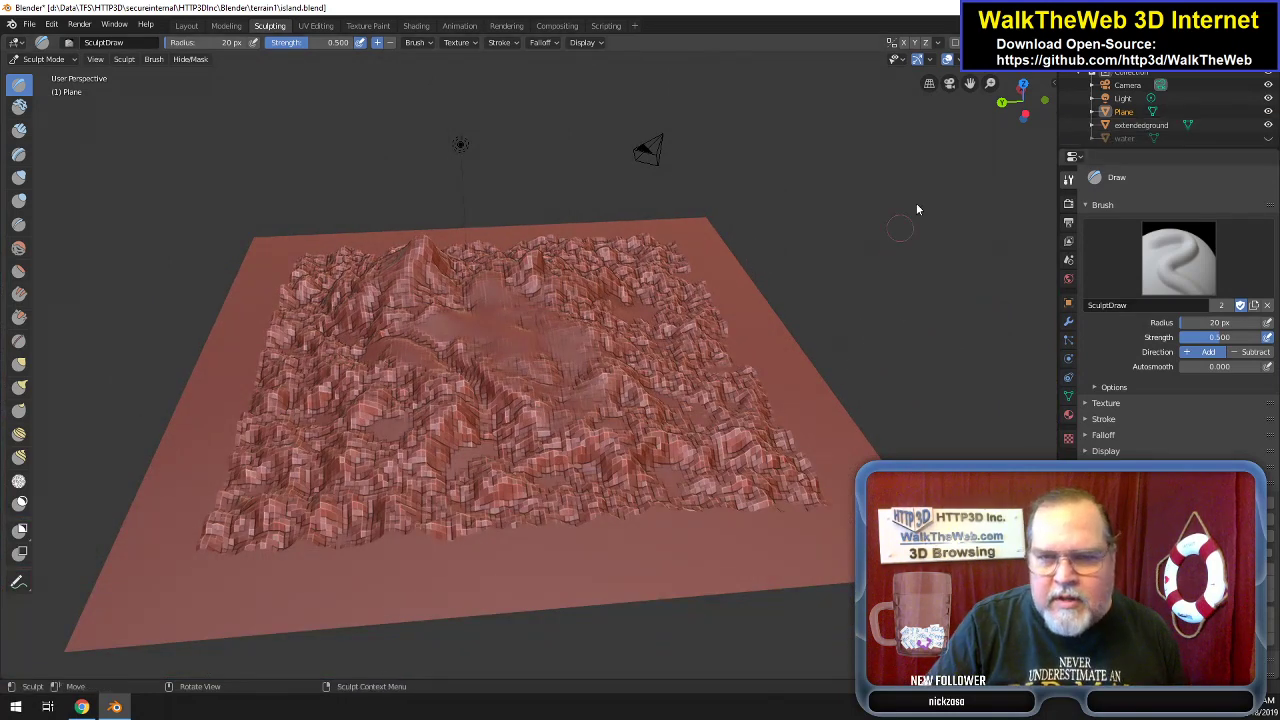
mouse_move(1022, 100)
mouse_down()
mouse_move(1022, 62)
mouse_move(1038, 104)
mouse_up()
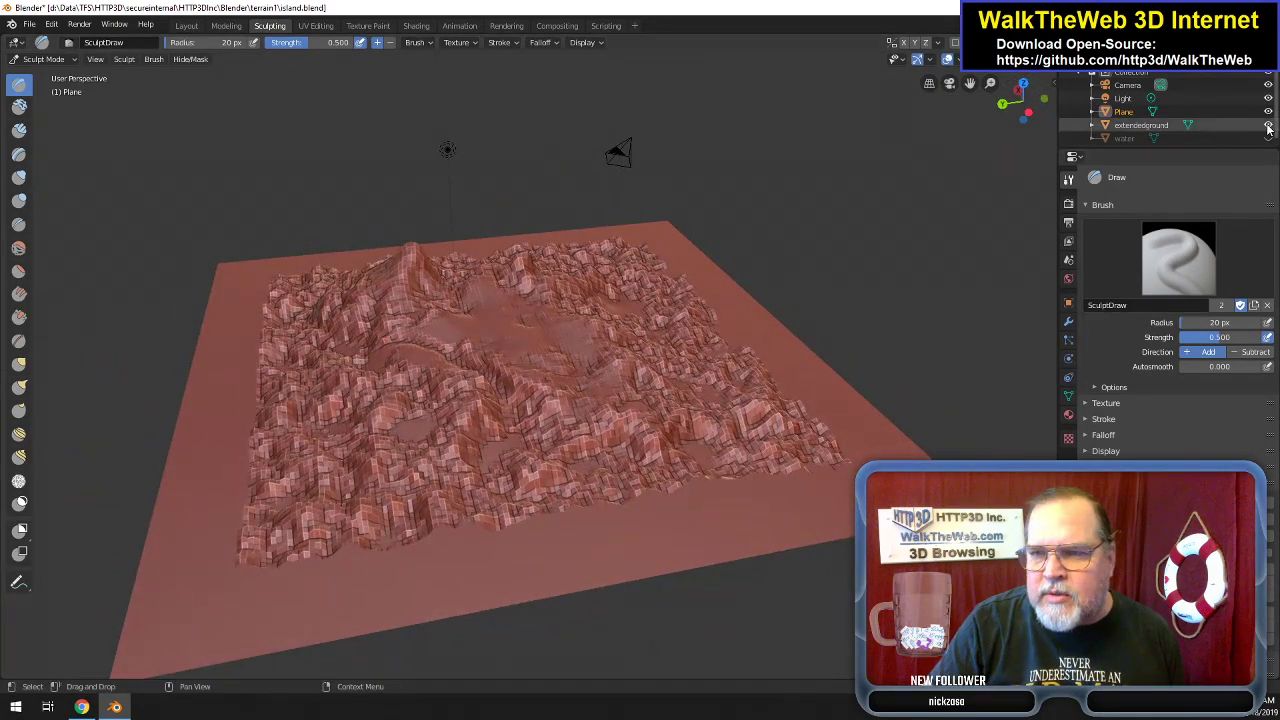
click(1268, 125)
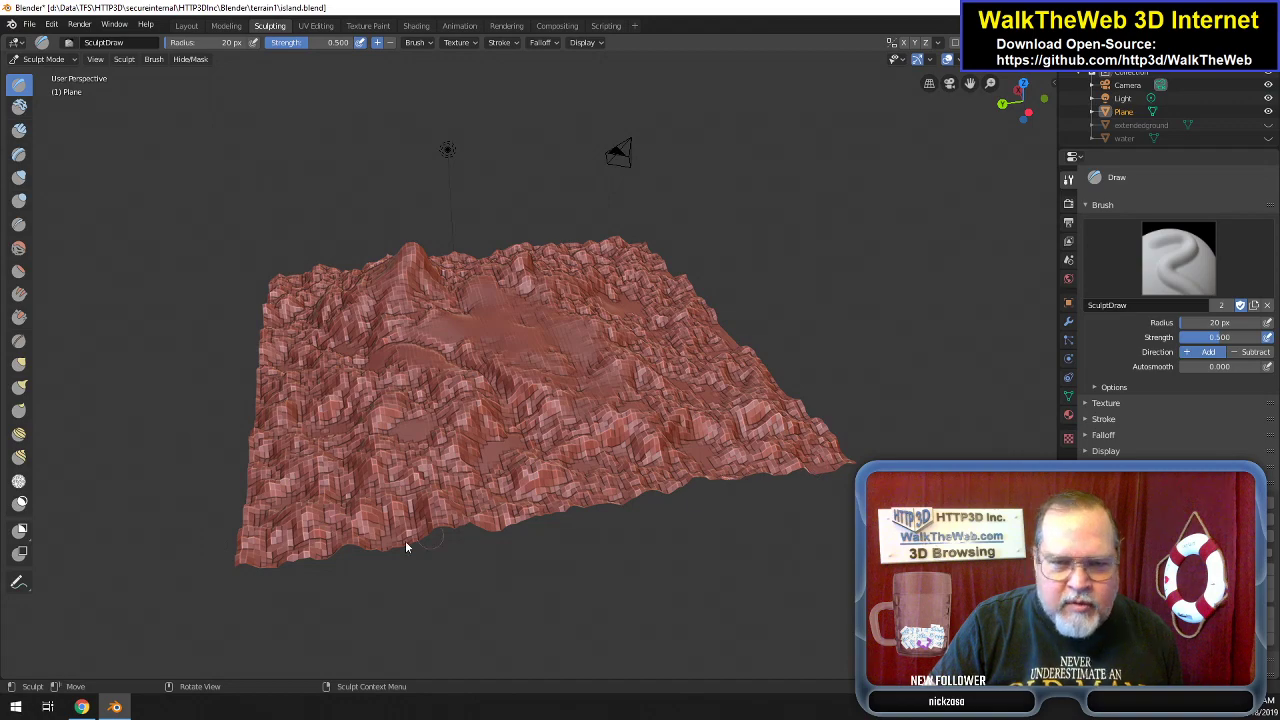
Set the Draw brush radius to 112 px for sculpting near the terrain's outer corner.
scroll(914, 223, up, 10)
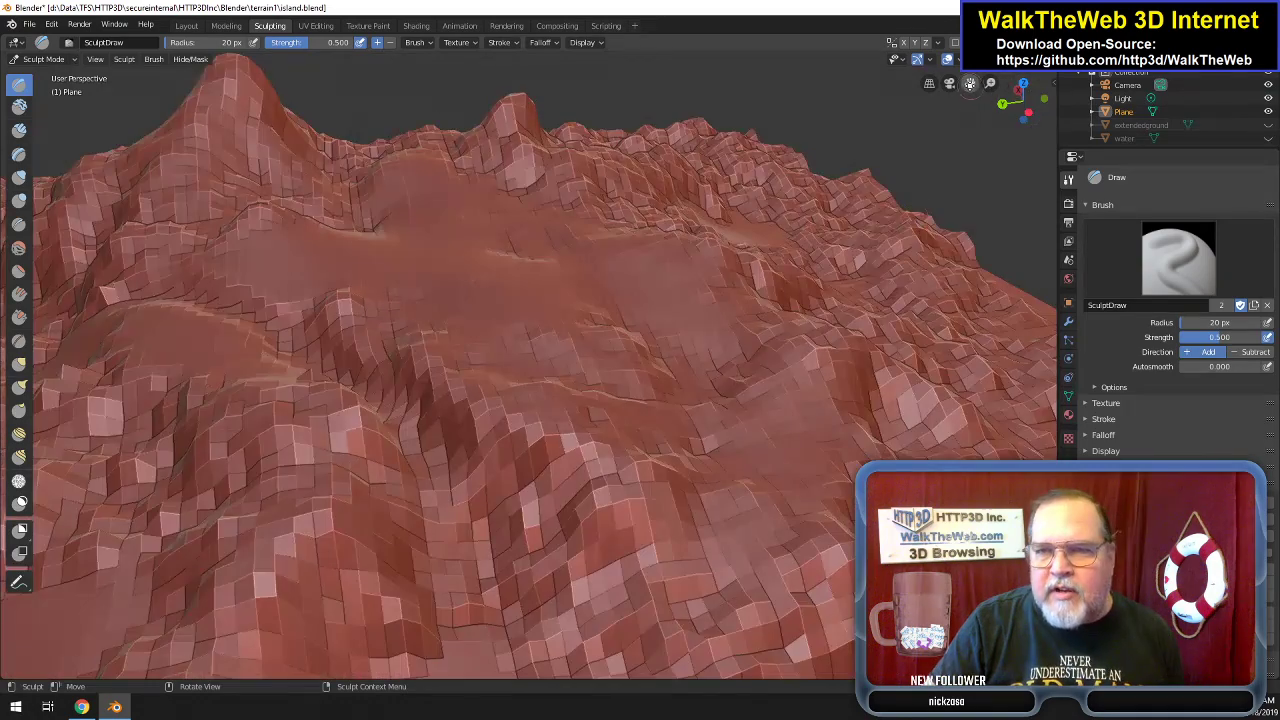
drag(969, 83, 443, 85)
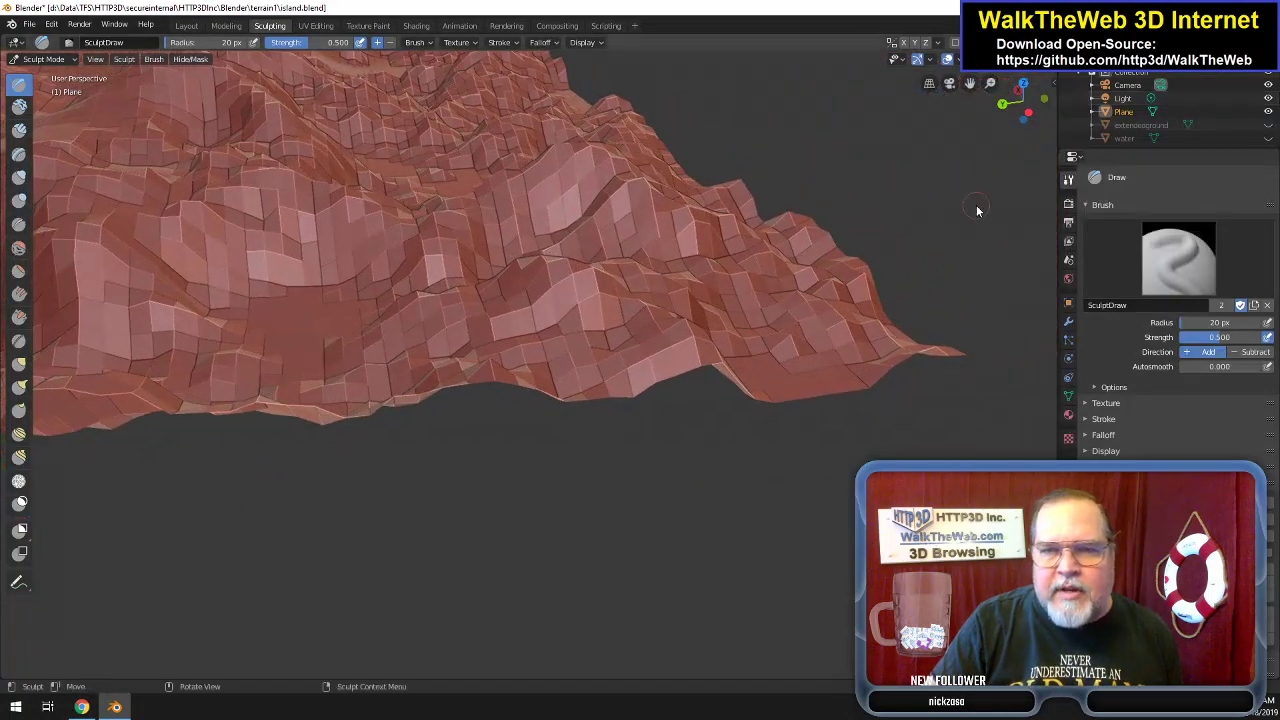
mouse_move(1003, 103)
mouse_down()
mouse_move(983, 97)
mouse_move(918, 170)
mouse_move(759, 429)
mouse_move(712, 428)
mouse_move(748, 428)
mouse_up()
right_click(699, 426)
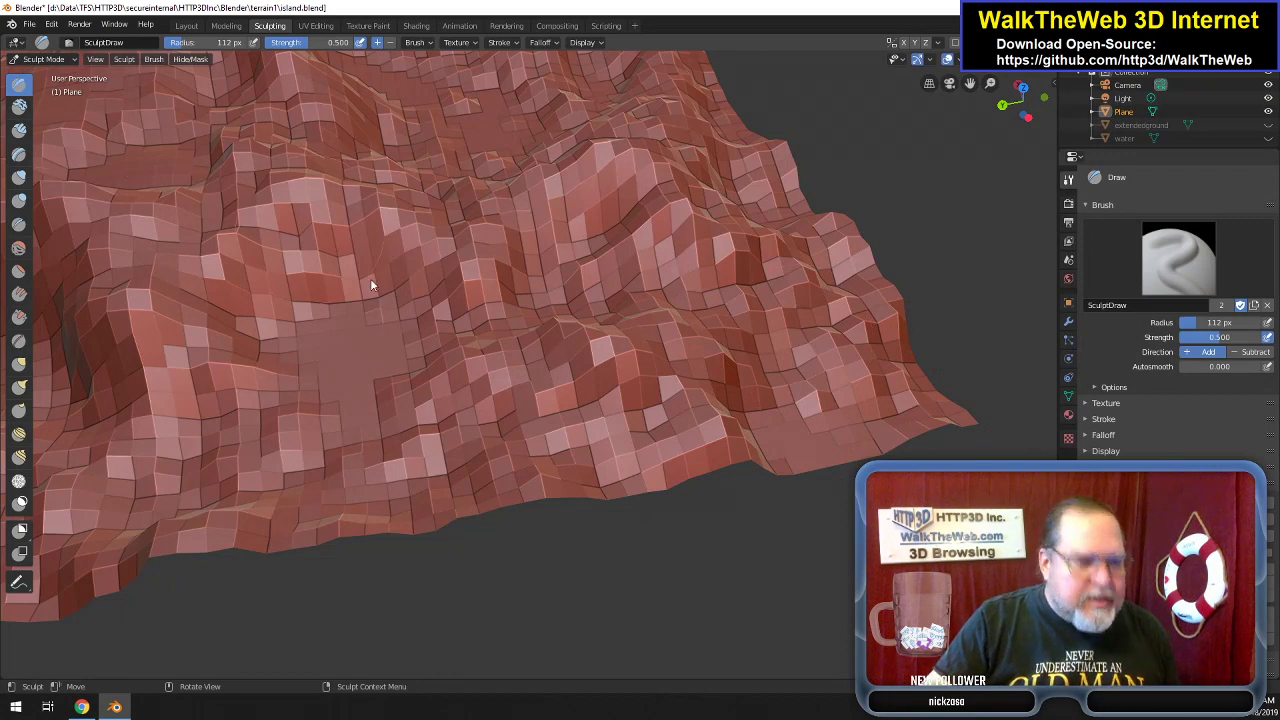
Lower the terrain's outer border from the near corner along the whole side with subtractive Draw strokes.
mouse_move(926, 423)
mouse_down()
mouse_move(931, 406)
mouse_move(763, 463)
mouse_move(844, 421)
mouse_move(846, 374)
mouse_move(908, 403)
mouse_move(654, 471)
mouse_move(780, 457)
mouse_move(646, 484)
mouse_move(722, 486)
mouse_move(729, 469)
mouse_move(479, 490)
mouse_move(377, 516)
mouse_move(641, 499)
mouse_up()
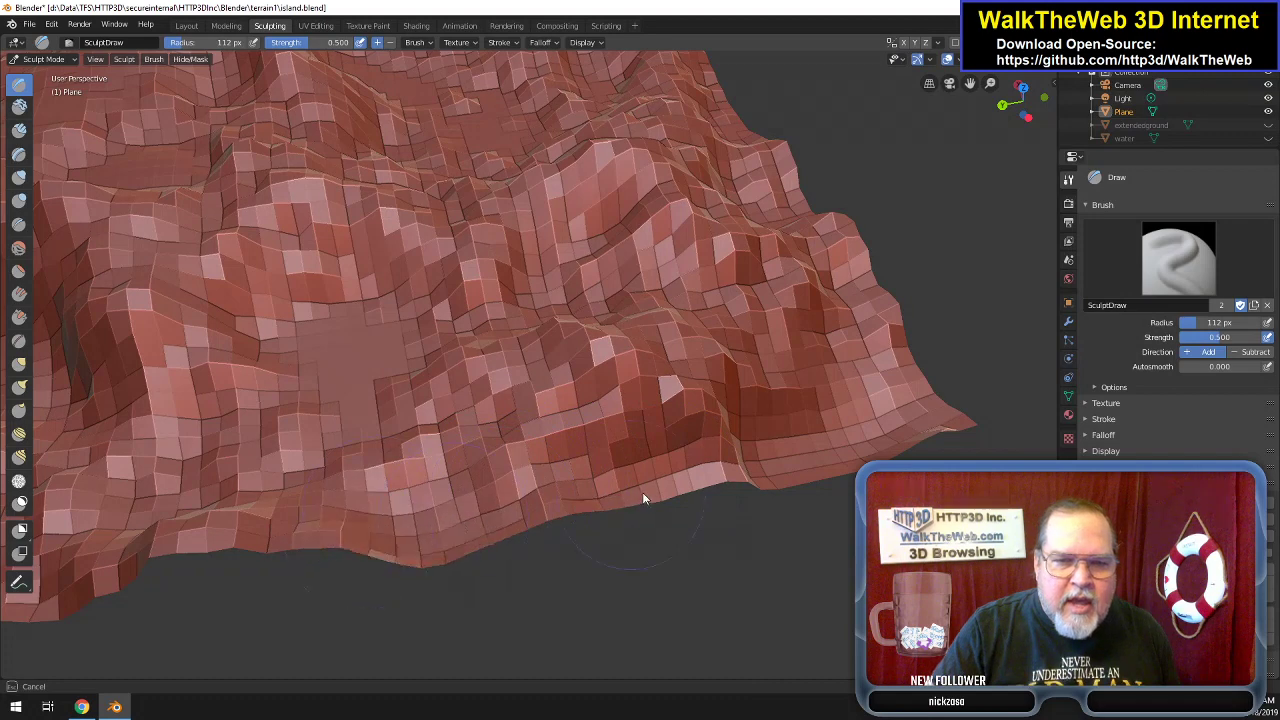
mouse_move(719, 436)
mouse_down()
mouse_move(694, 474)
mouse_move(808, 437)
mouse_move(672, 500)
mouse_move(714, 480)
mouse_move(726, 491)
mouse_move(237, 543)
mouse_move(369, 562)
mouse_move(184, 563)
mouse_move(86, 594)
mouse_move(167, 582)
mouse_move(182, 547)
mouse_move(176, 595)
mouse_move(311, 531)
mouse_move(289, 537)
mouse_move(691, 463)
mouse_move(541, 512)
mouse_up()
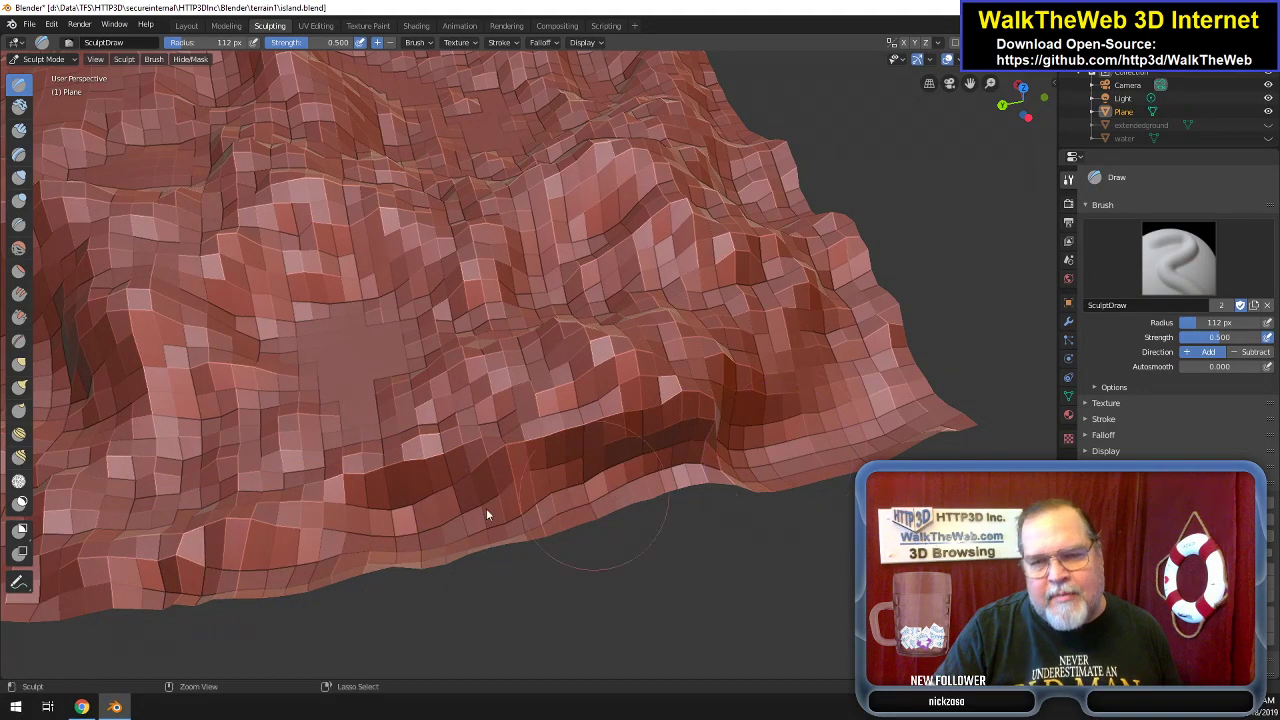
mouse_move(1022, 102)
mouse_down()
mouse_move(670, 280)
mouse_move(600, 271)
mouse_move(517, 303)
mouse_move(600, 282)
mouse_move(540, 306)
mouse_move(583, 294)
mouse_move(596, 314)
mouse_move(688, 263)
mouse_move(818, 226)
mouse_move(728, 236)
mouse_move(651, 270)
mouse_move(600, 317)
mouse_move(626, 303)
mouse_move(489, 357)
mouse_move(615, 310)
mouse_move(323, 447)
mouse_move(333, 456)
mouse_move(166, 488)
mouse_move(242, 510)
mouse_move(472, 398)
mouse_up()
drag(1040, 104, 1010, 130)
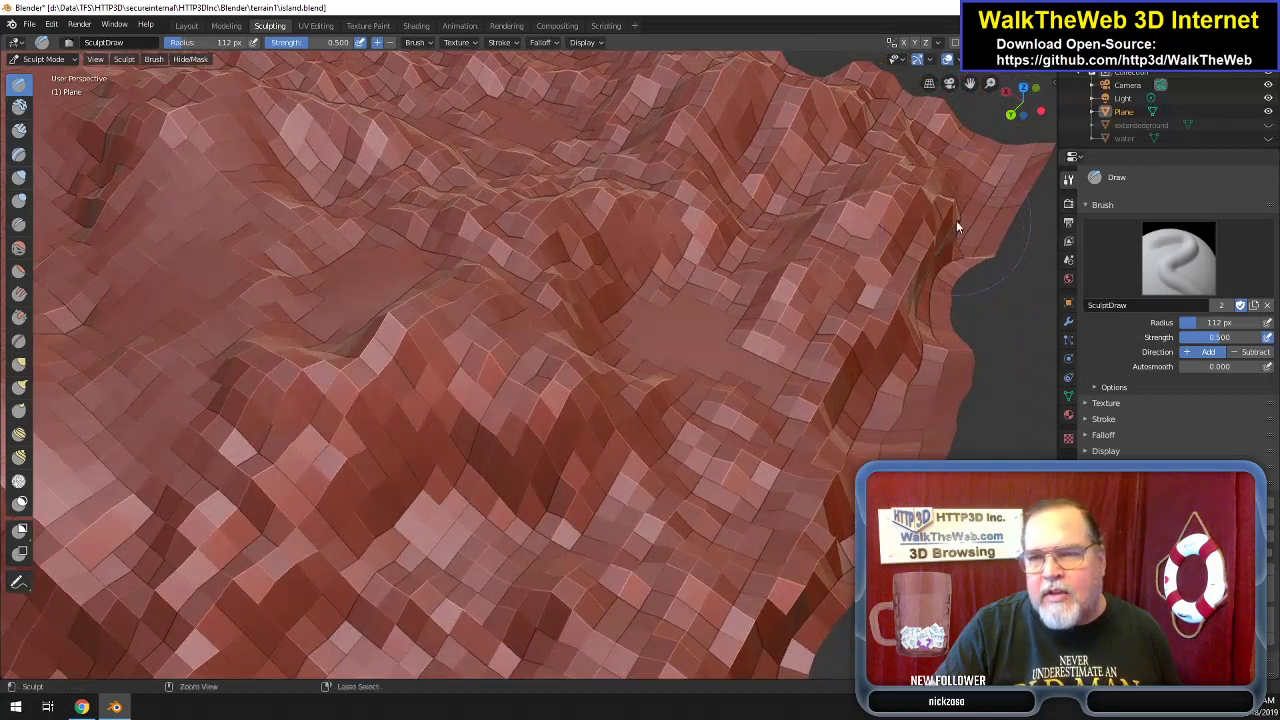
mouse_move(935, 335)
mouse_down()
mouse_move(902, 394)
mouse_move(920, 380)
mouse_move(900, 450)
mouse_move(844, 520)
mouse_move(802, 628)
mouse_move(808, 537)
mouse_move(874, 414)
mouse_up()
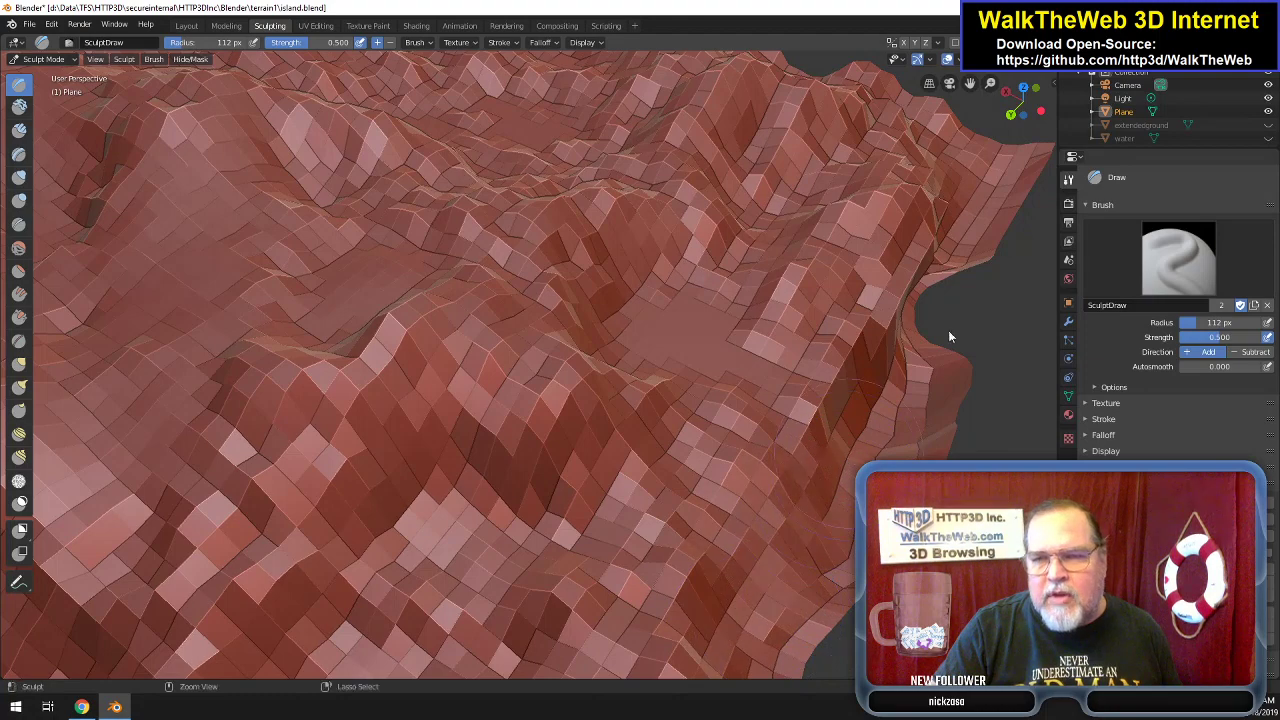
drag(970, 84, 942, 165)
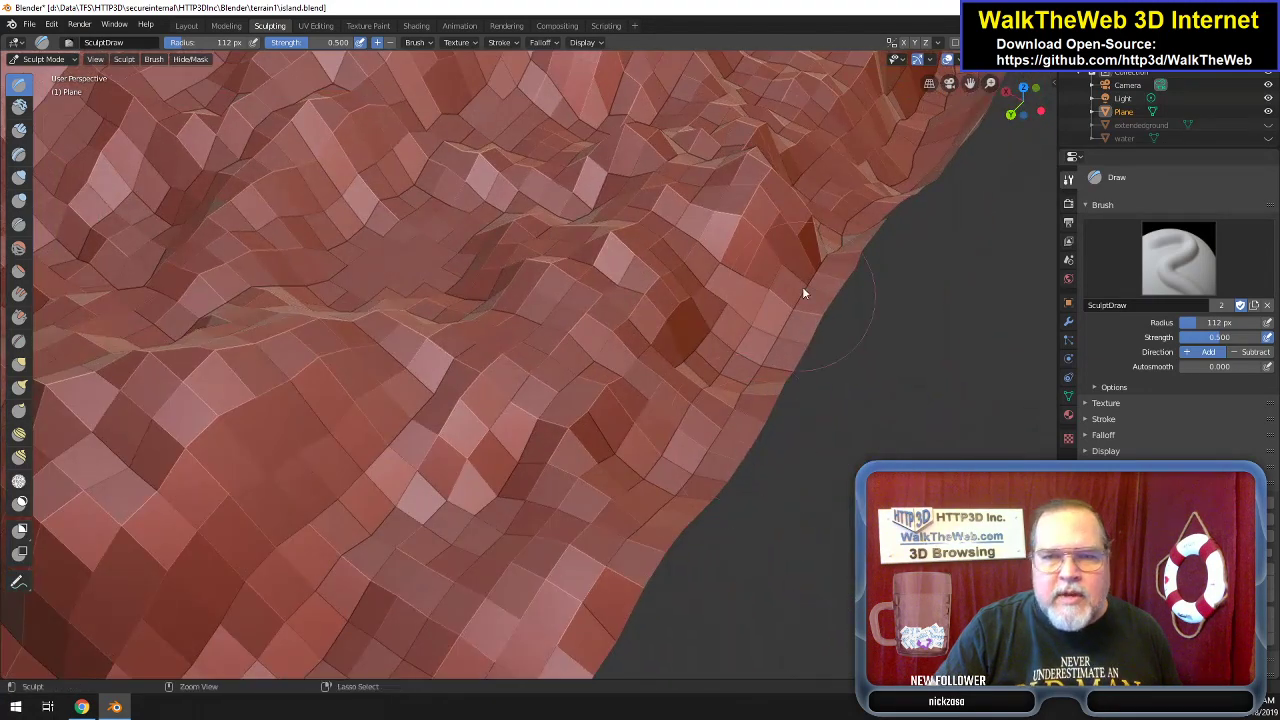
mouse_move(833, 242)
mouse_down()
mouse_move(680, 509)
mouse_move(691, 403)
mouse_move(574, 434)
mouse_move(677, 388)
mouse_move(604, 512)
mouse_move(514, 593)
mouse_move(691, 471)
mouse_move(804, 276)
mouse_move(694, 485)
mouse_move(597, 536)
mouse_move(912, 350)
mouse_up()
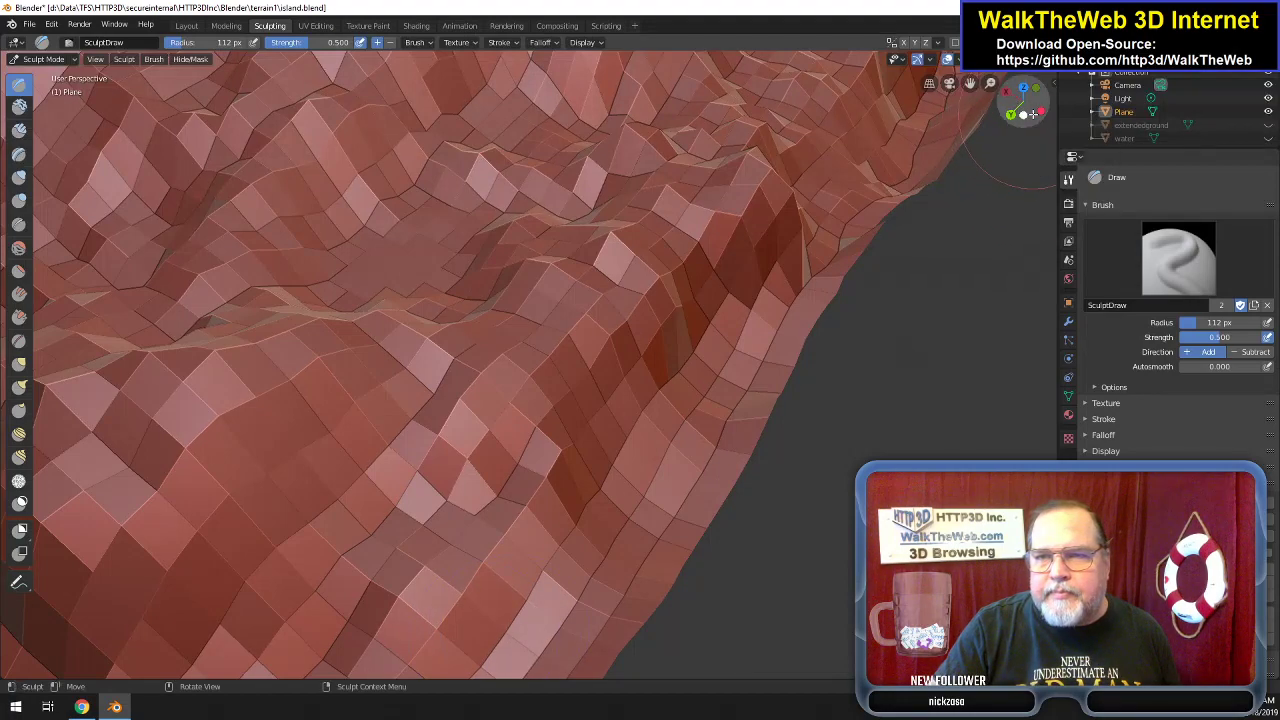
Set the Draw brush radius to 65 px and lower the terrain's next rough side from the near corner toward the far one.
mouse_move(1038, 113)
mouse_down()
mouse_move(1034, 94)
mouse_move(1028, 104)
mouse_up()
middle_drag(530, 360, 540, 420)
scroll(780, 251, down, 10)
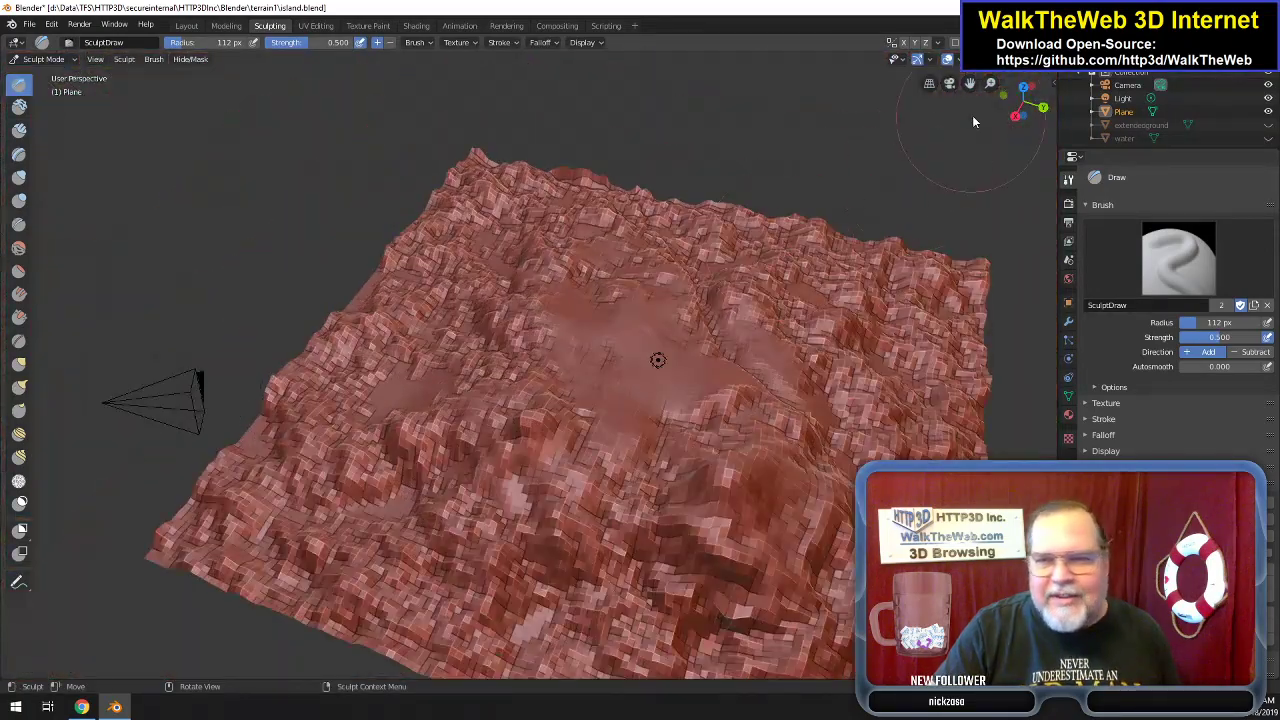
drag(1025, 103, 965, 95)
middle_drag(600, 72, 10, 90)
middle_drag(880, 360, 940, 440)
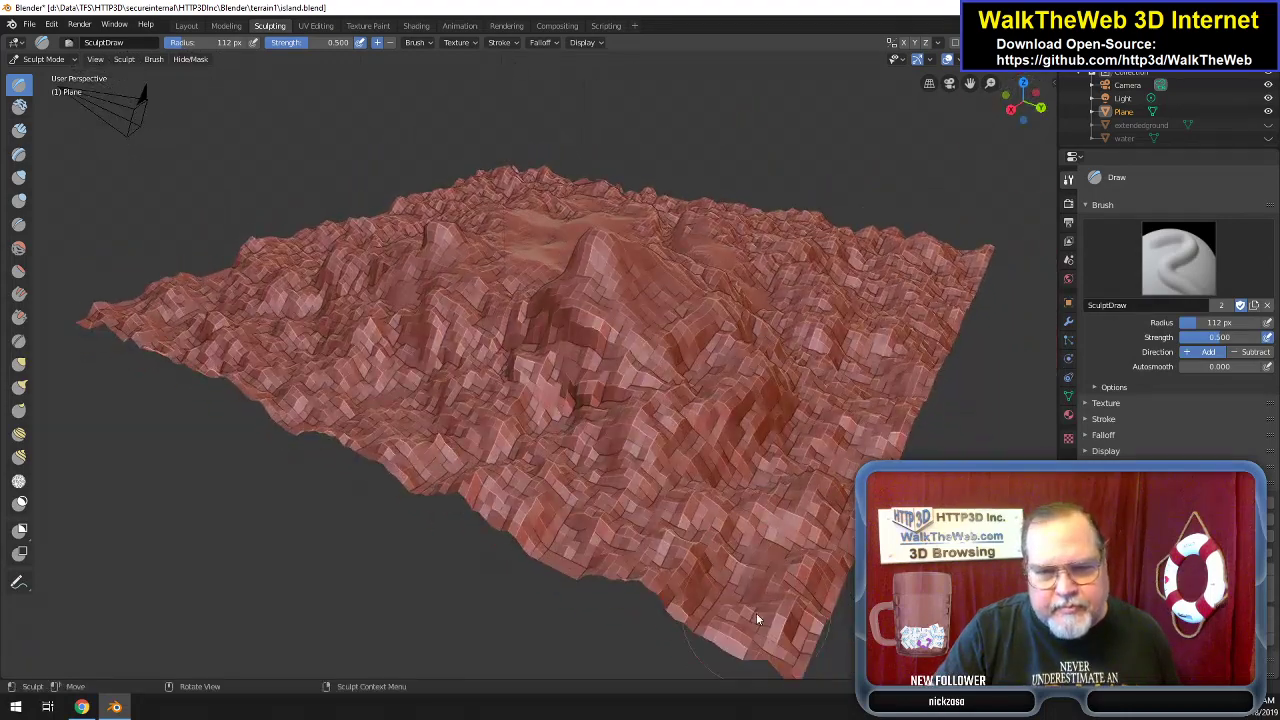
right_click(688, 590)
drag(673, 586, 636, 588)
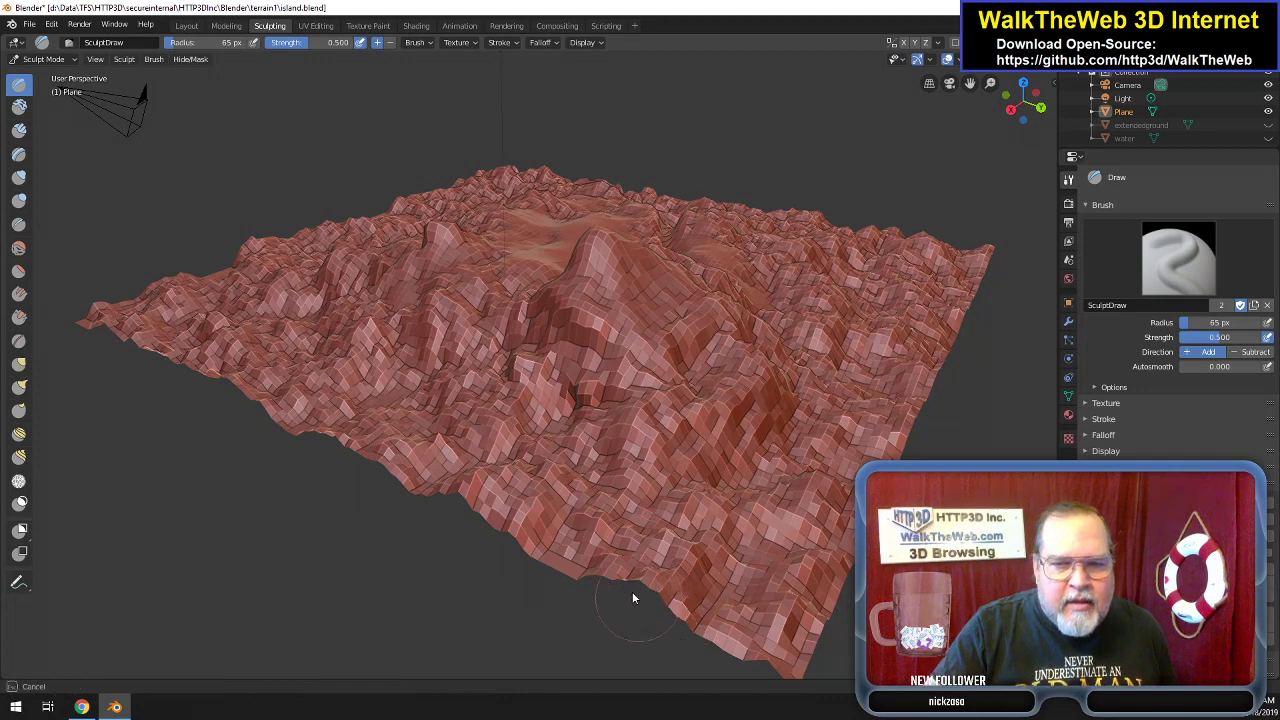
mouse_move(658, 592)
mouse_down()
mouse_move(680, 595)
mouse_move(649, 581)
mouse_up()
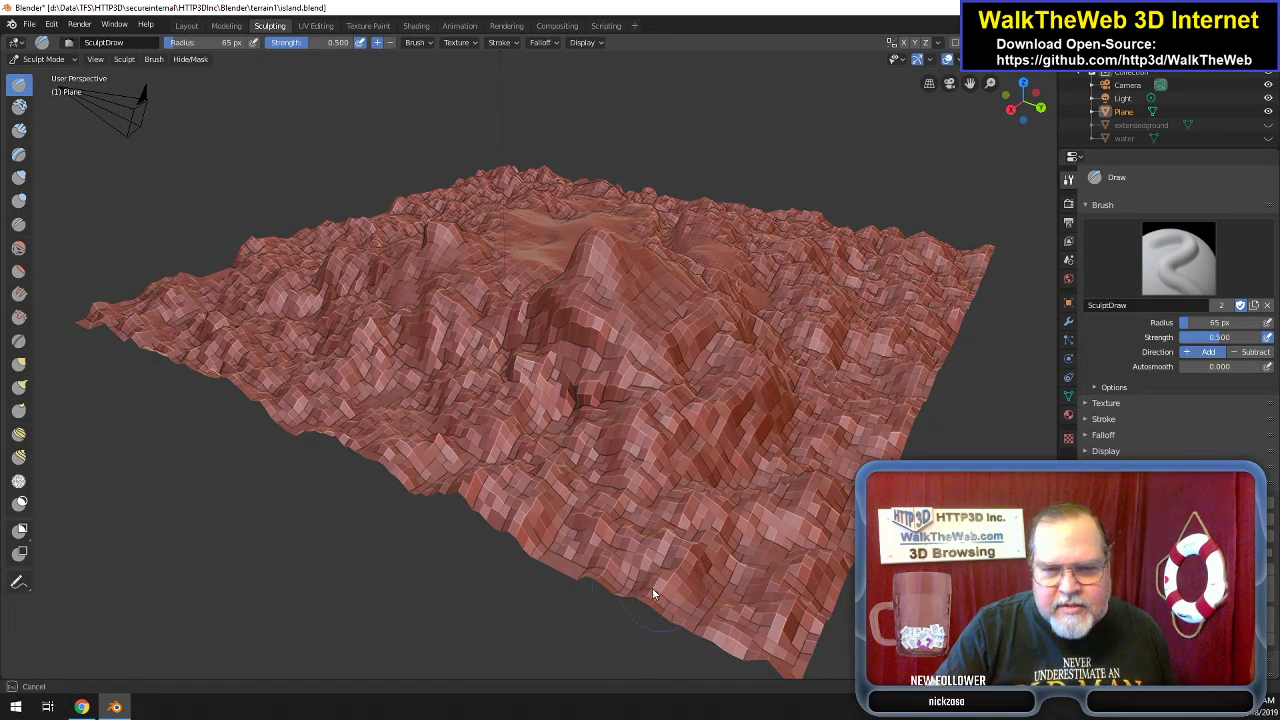
mouse_move(465, 495)
mouse_down()
mouse_move(484, 508)
mouse_move(487, 482)
mouse_move(513, 508)
mouse_move(289, 410)
mouse_up()
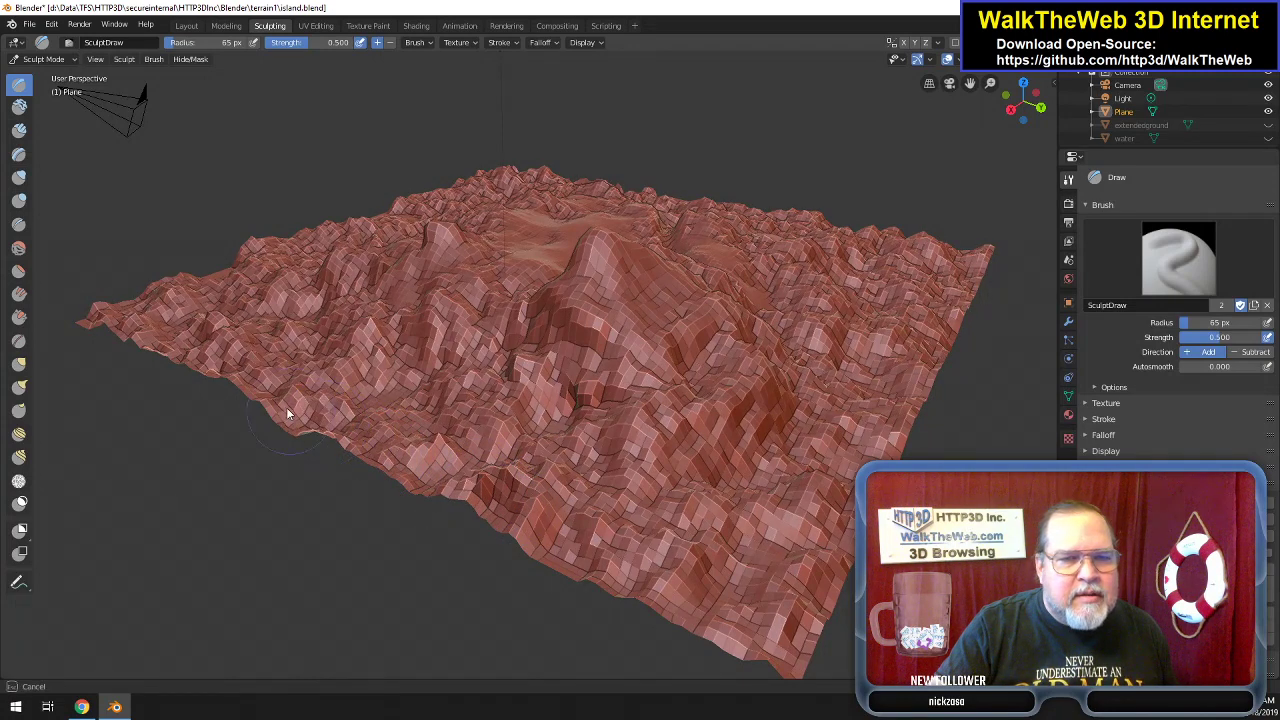
drag(147, 338, 140, 334)
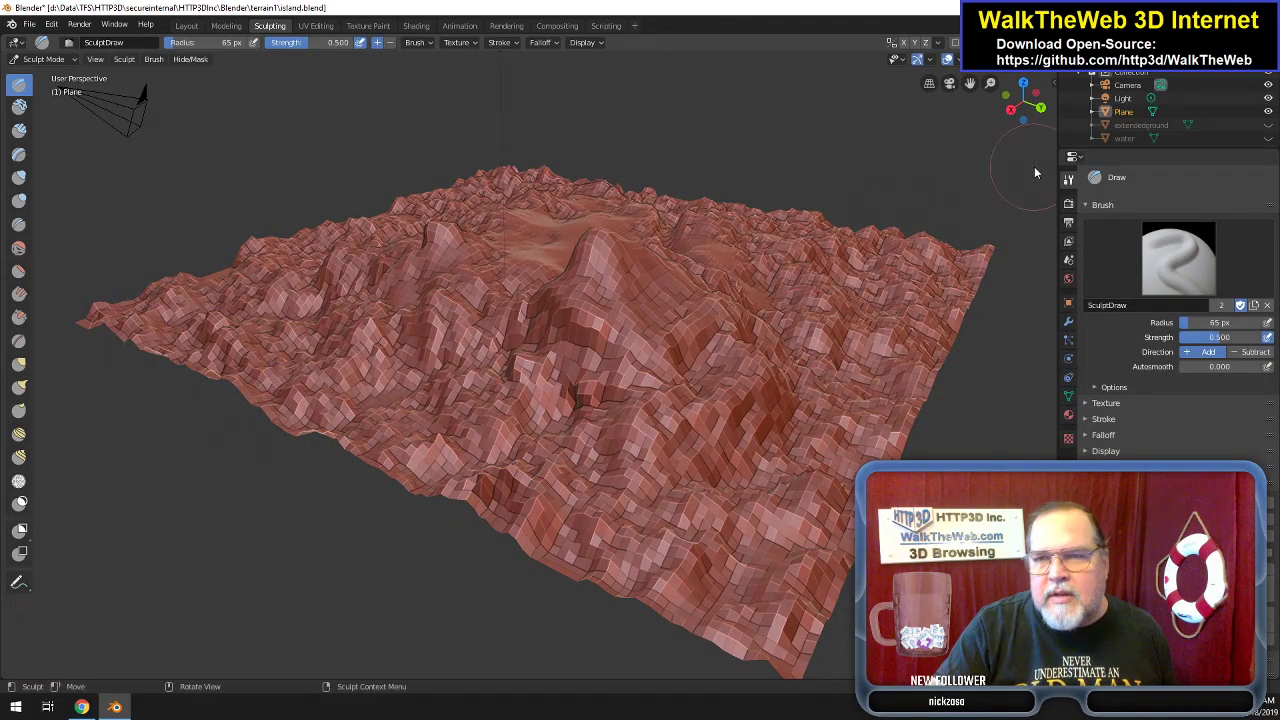
Deepen the lowered border along the same side and around its far corner with repeated subtractive Draw strokes.
drag(1022, 100, 962, 160)
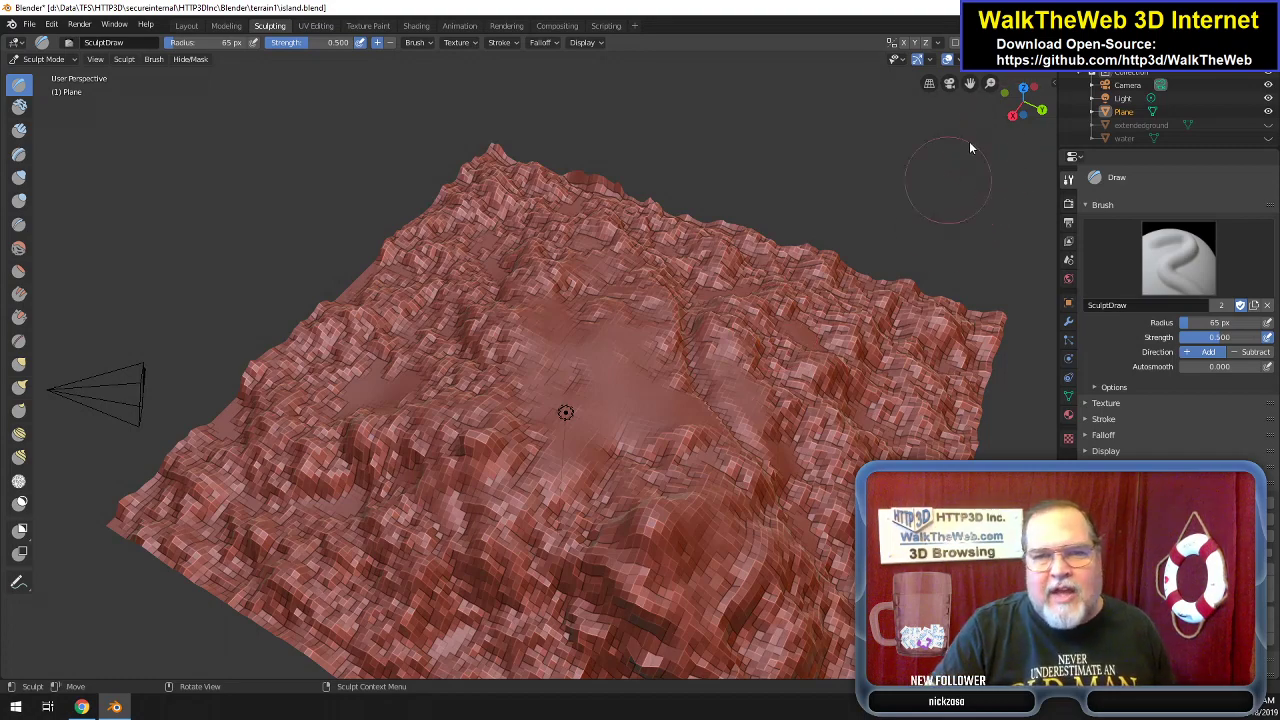
drag(970, 83, 965, 35)
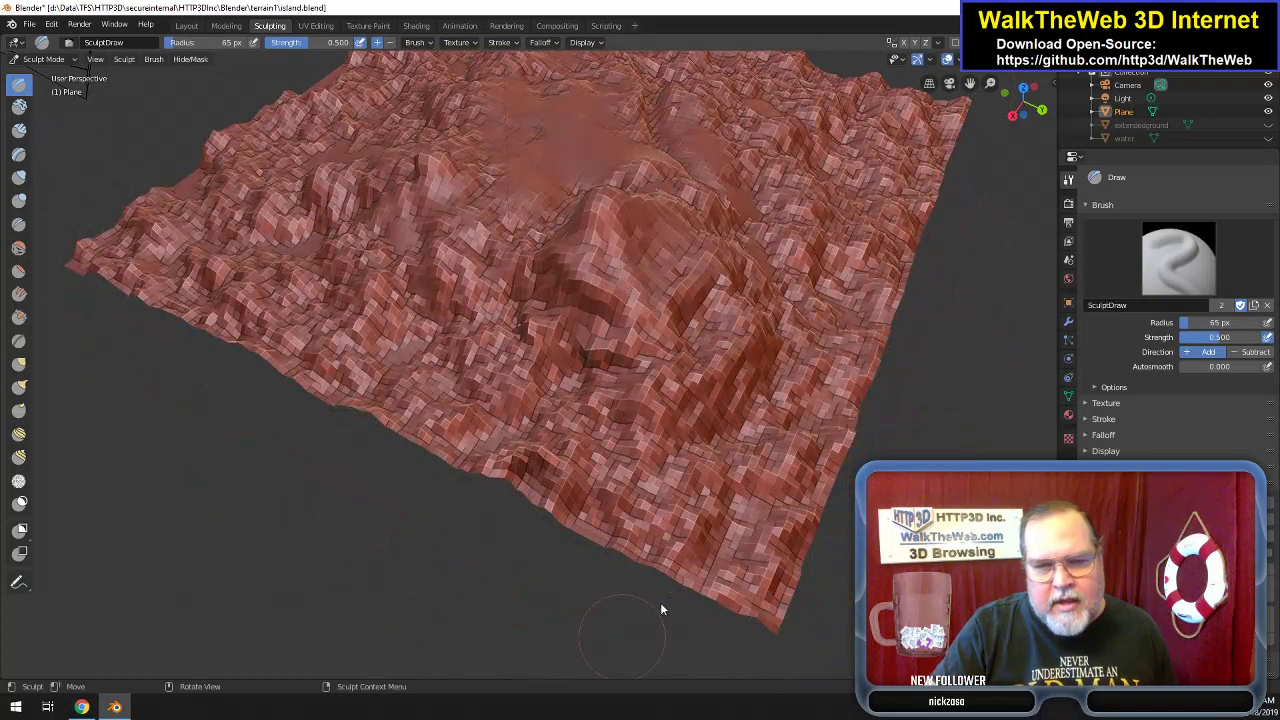
drag(719, 566, 396, 418)
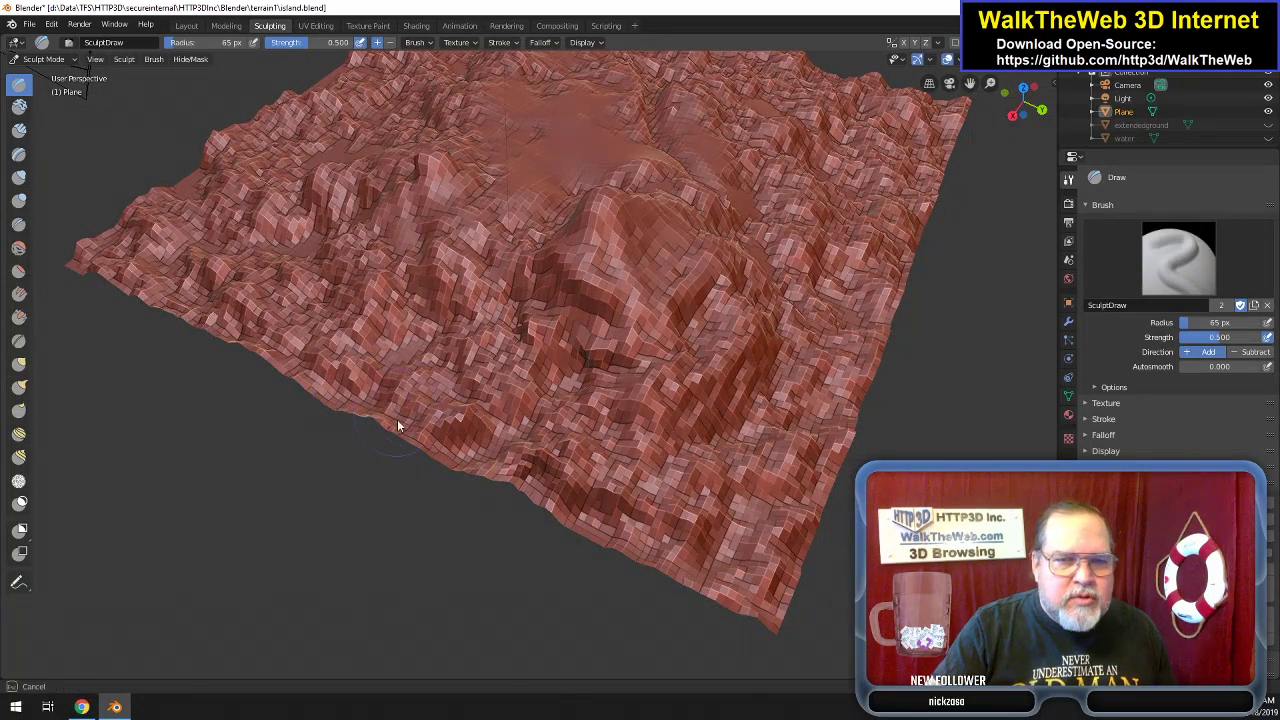
drag(286, 372, 222, 334)
mouse_move(281, 367)
mouse_down()
mouse_move(124, 265)
mouse_move(151, 257)
mouse_move(166, 189)
mouse_move(196, 207)
mouse_up()
drag(131, 265, 175, 205)
mouse_move(110, 270)
mouse_down()
mouse_move(103, 256)
mouse_move(139, 285)
mouse_up()
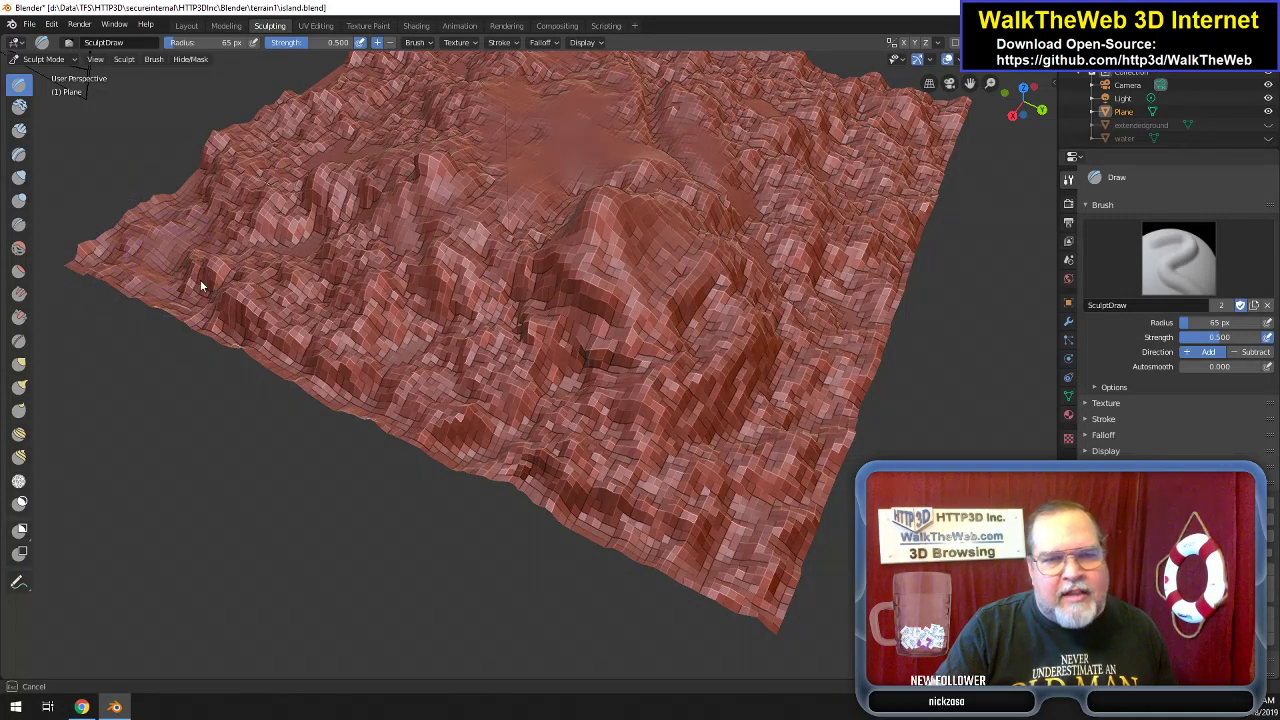
drag(245, 337, 392, 397)
mouse_move(510, 451)
mouse_down()
mouse_move(646, 449)
mouse_move(745, 577)
mouse_move(577, 531)
mouse_up()
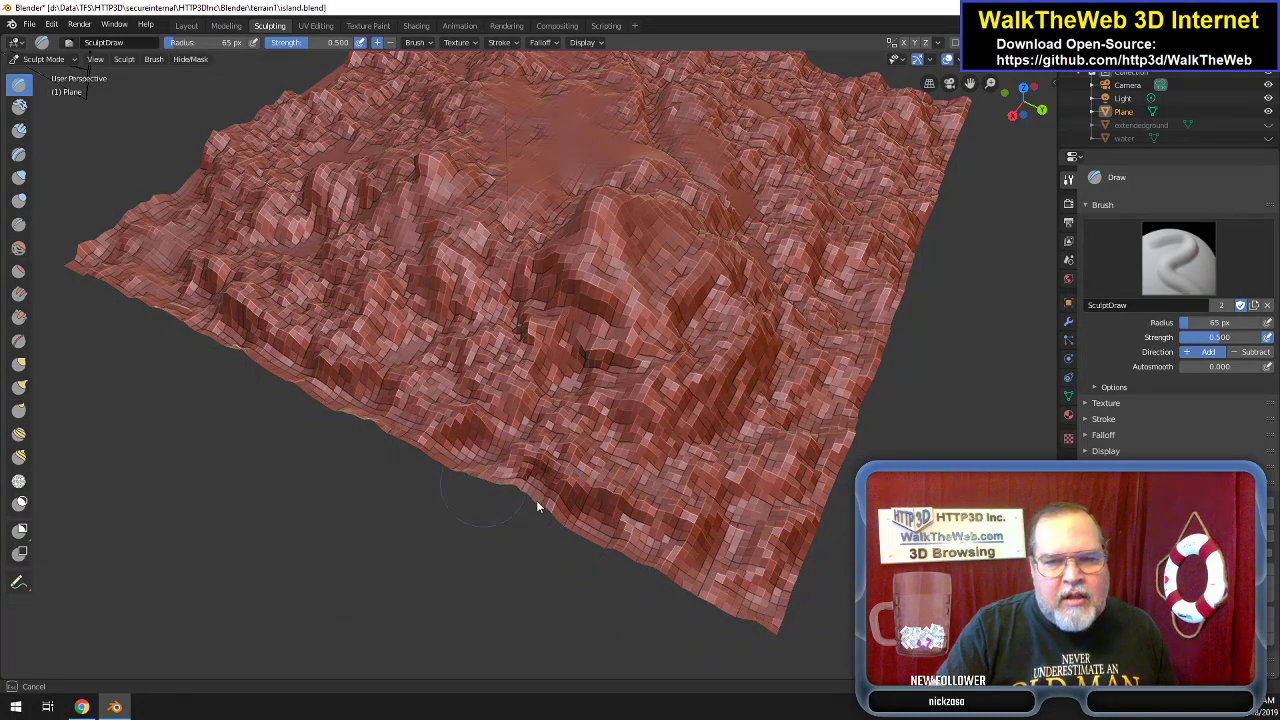
drag(533, 465, 497, 482)
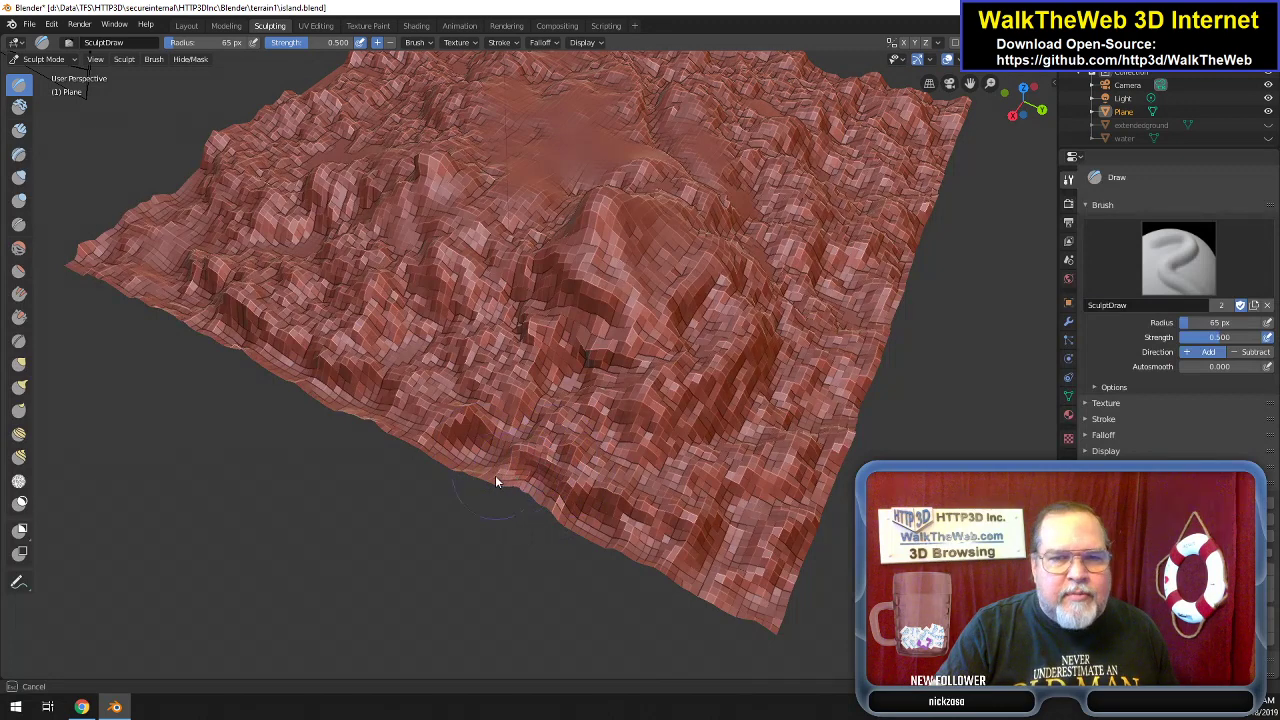
drag(316, 369, 134, 269)
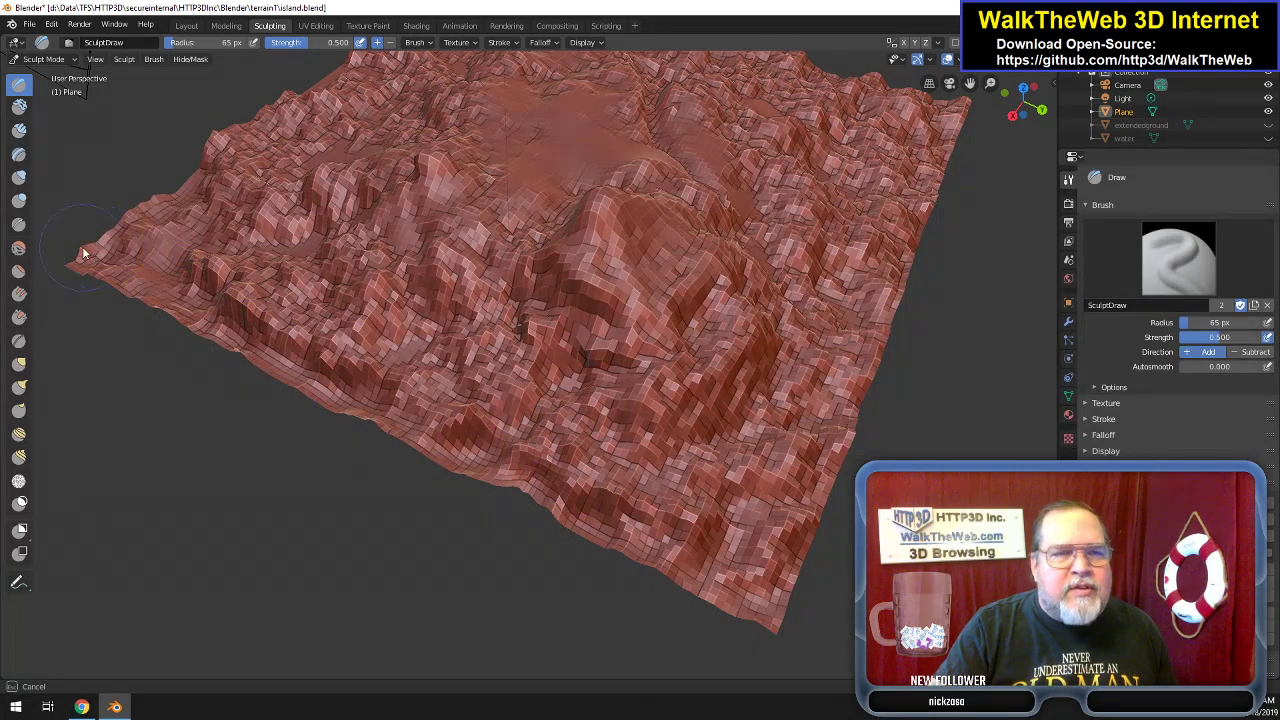
drag(170, 210, 178, 214)
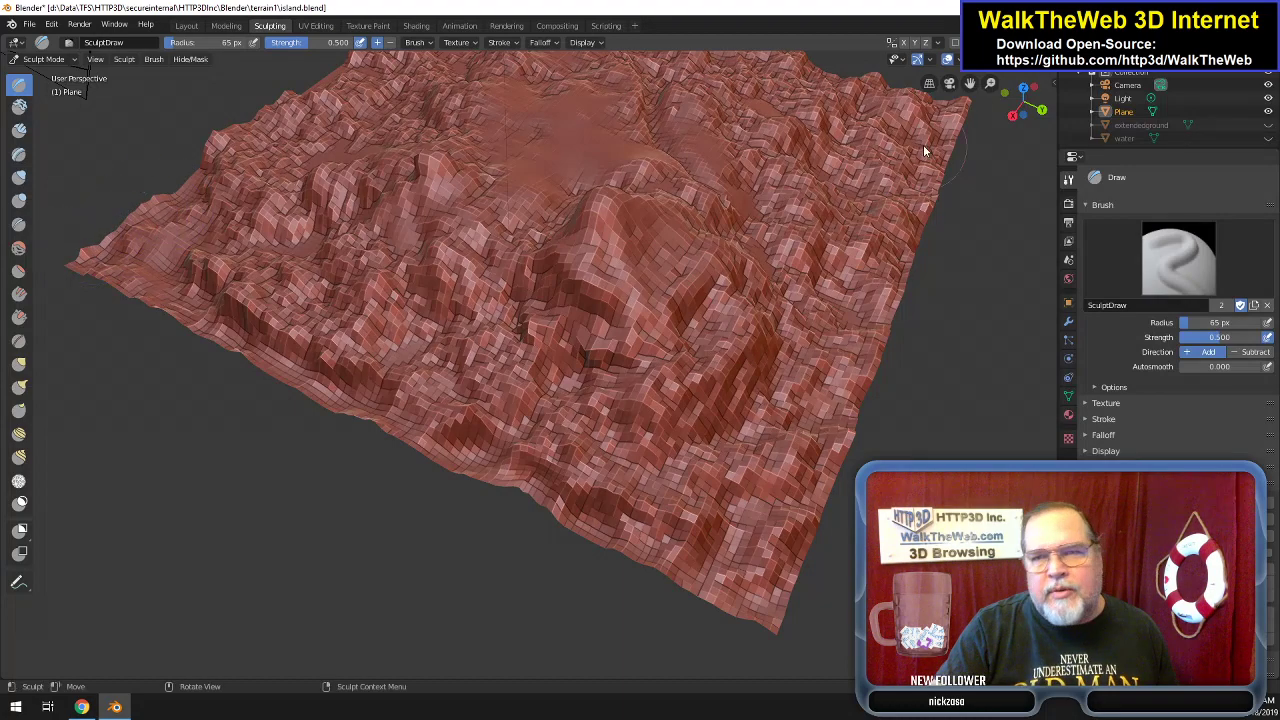
Continue lowering the terrain's border along the adjoining side beyond the far corner with subtractive Draw strokes.
drag(1030, 122, 1033, 127)
mouse_move(740, 392)
mouse_down()
mouse_move(666, 390)
mouse_move(621, 347)
mouse_move(483, 323)
mouse_move(670, 368)
mouse_move(757, 365)
mouse_move(482, 335)
mouse_move(305, 272)
mouse_move(367, 290)
mouse_move(234, 270)
mouse_move(241, 250)
mouse_move(275, 240)
mouse_move(205, 230)
mouse_up()
mouse_move(256, 268)
mouse_down()
mouse_move(152, 241)
mouse_move(225, 250)
mouse_move(365, 300)
mouse_move(321, 304)
mouse_move(183, 257)
mouse_move(200, 288)
mouse_up()
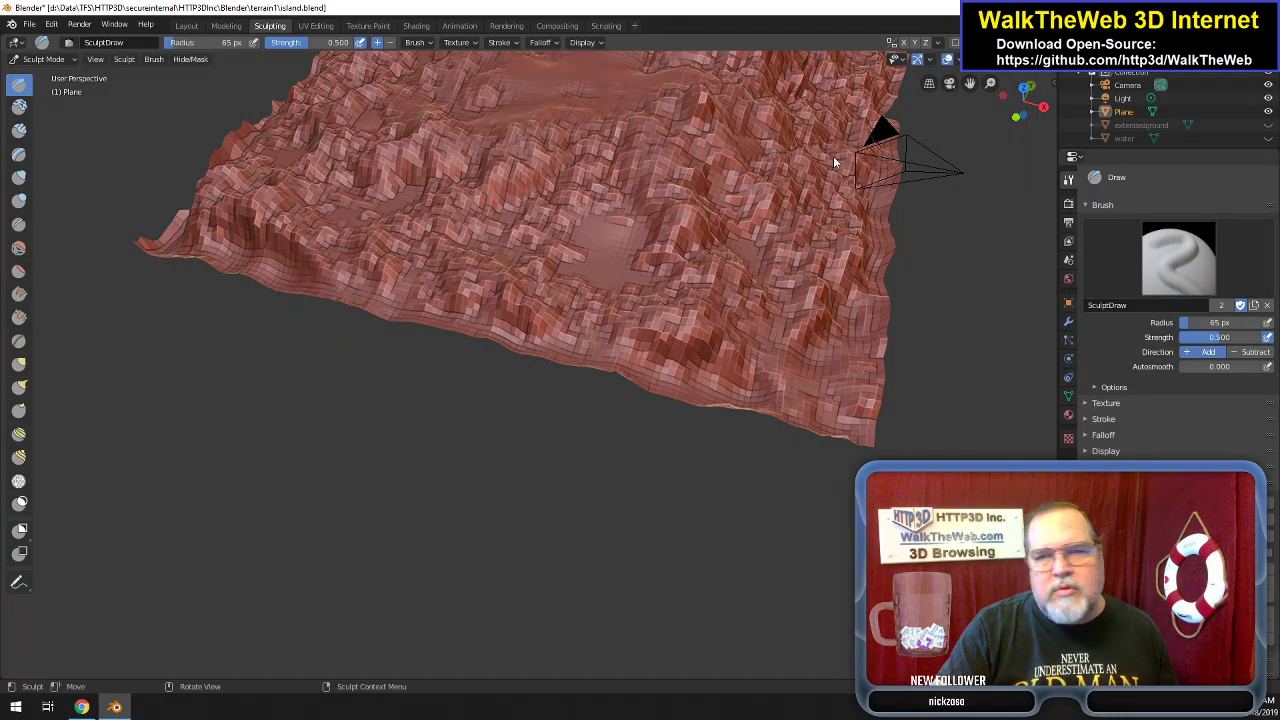
drag(1018, 102, 880, 110)
mouse_move(663, 332)
mouse_down()
mouse_move(718, 318)
mouse_move(700, 335)
mouse_up()
Lower the terrain's last rough side from corner to corner, blending the strokes into the neighbouring borders at both ends.
drag(1007, 119, 826, 498)
mouse_move(715, 563)
mouse_down()
mouse_move(645, 541)
mouse_move(686, 550)
mouse_move(697, 526)
mouse_move(675, 537)
mouse_move(692, 527)
mouse_up()
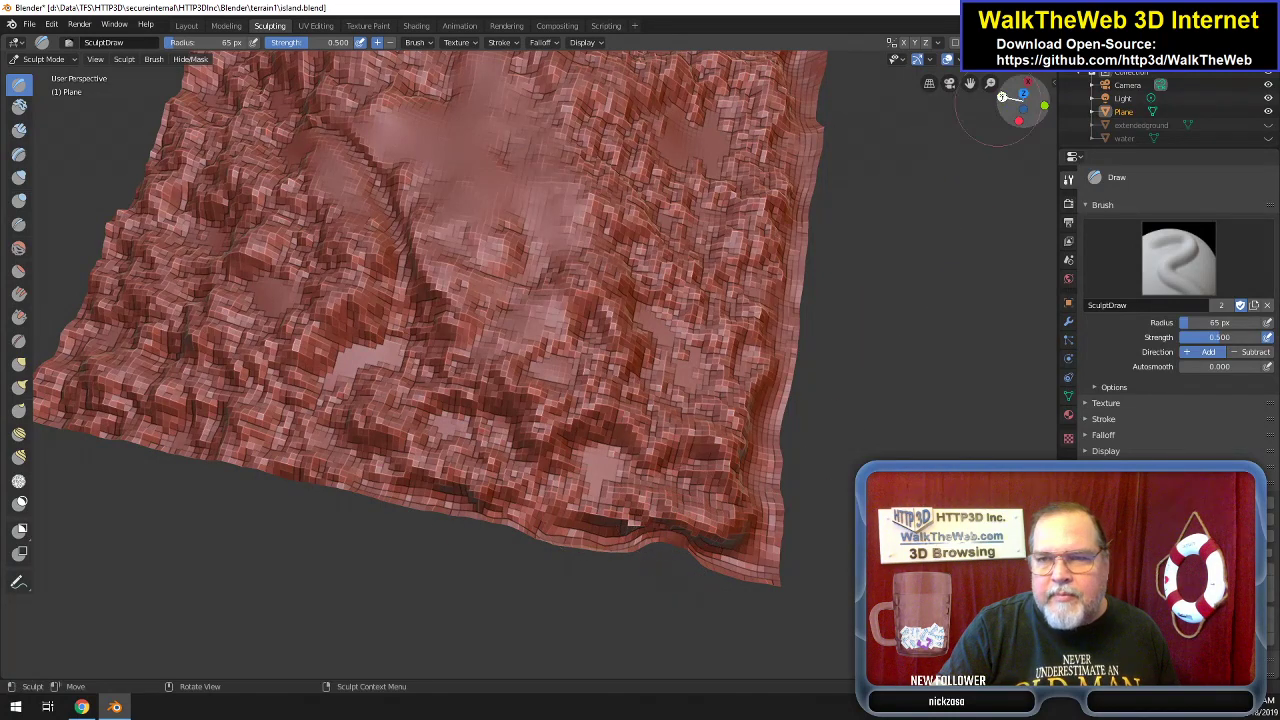
drag(1008, 105, 1016, 98)
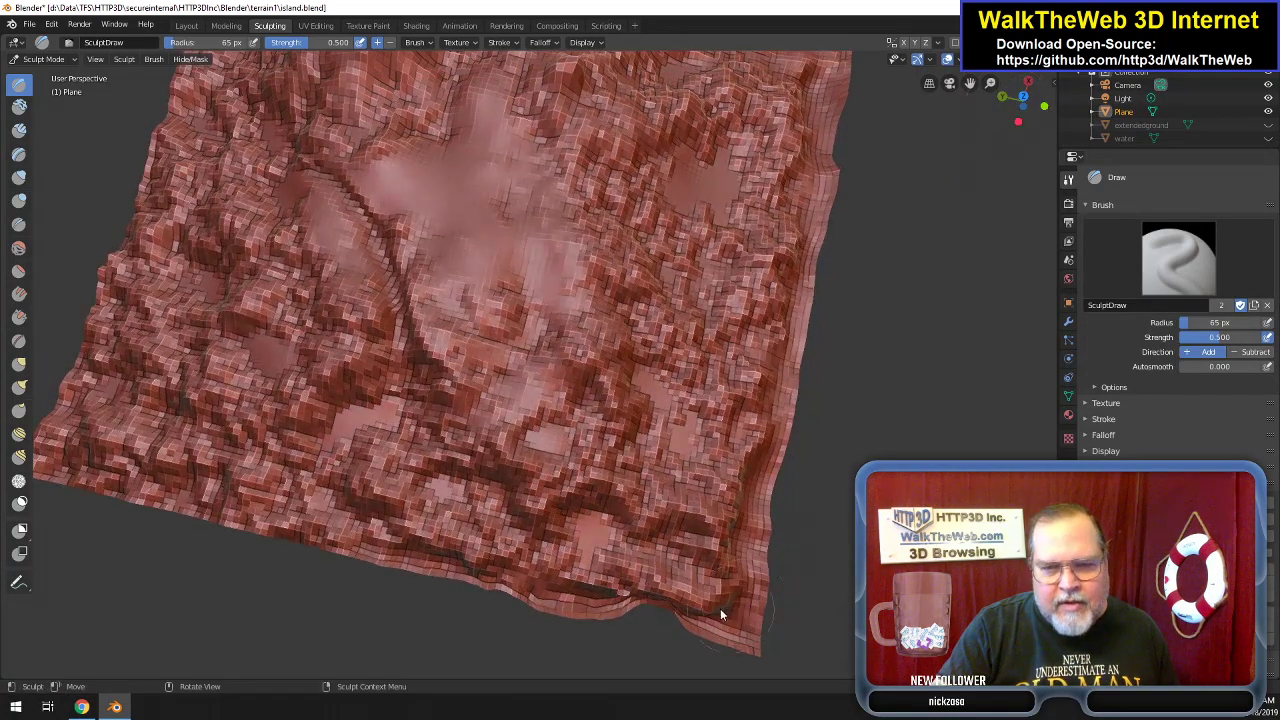
drag(642, 601, 411, 565)
mouse_move(523, 580)
mouse_down()
mouse_move(698, 592)
mouse_move(558, 596)
mouse_move(510, 580)
mouse_up()
drag(594, 585, 361, 547)
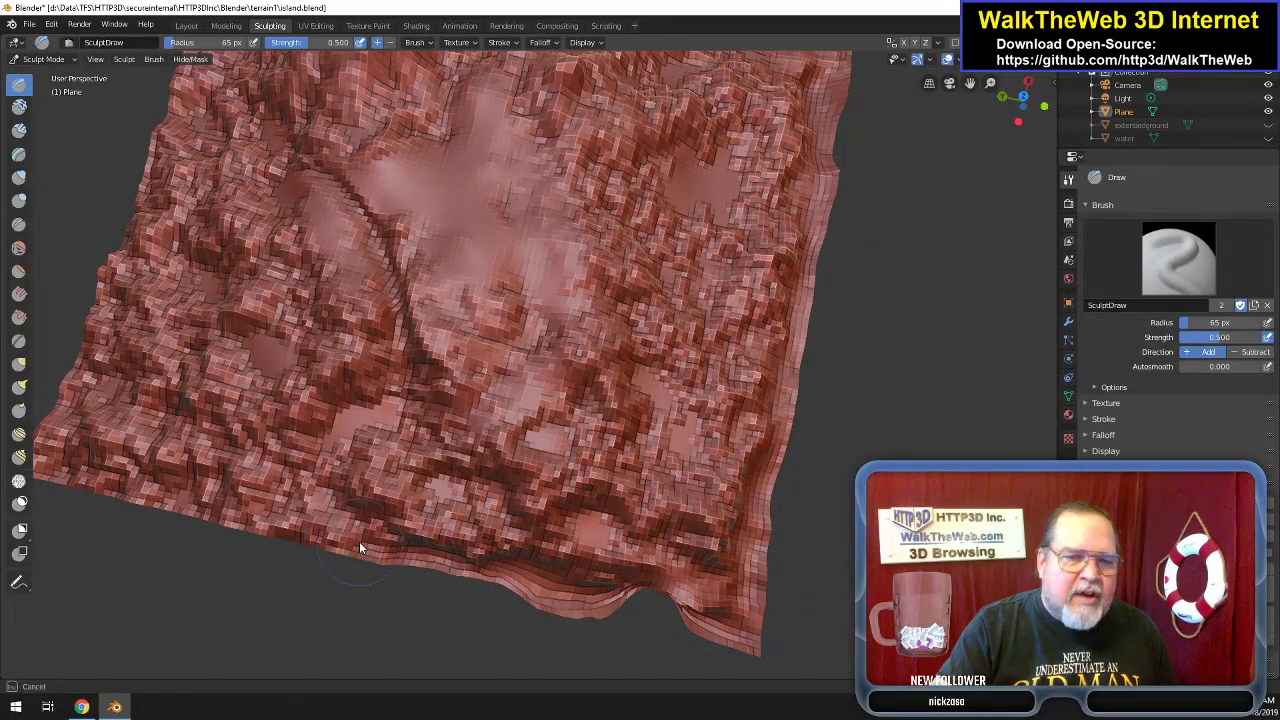
mouse_move(276, 541)
mouse_down()
mouse_move(234, 524)
mouse_move(353, 554)
mouse_up()
mouse_move(208, 516)
mouse_down()
mouse_move(153, 494)
mouse_move(153, 478)
mouse_move(65, 484)
mouse_move(57, 448)
mouse_move(84, 347)
mouse_move(156, 196)
mouse_up()
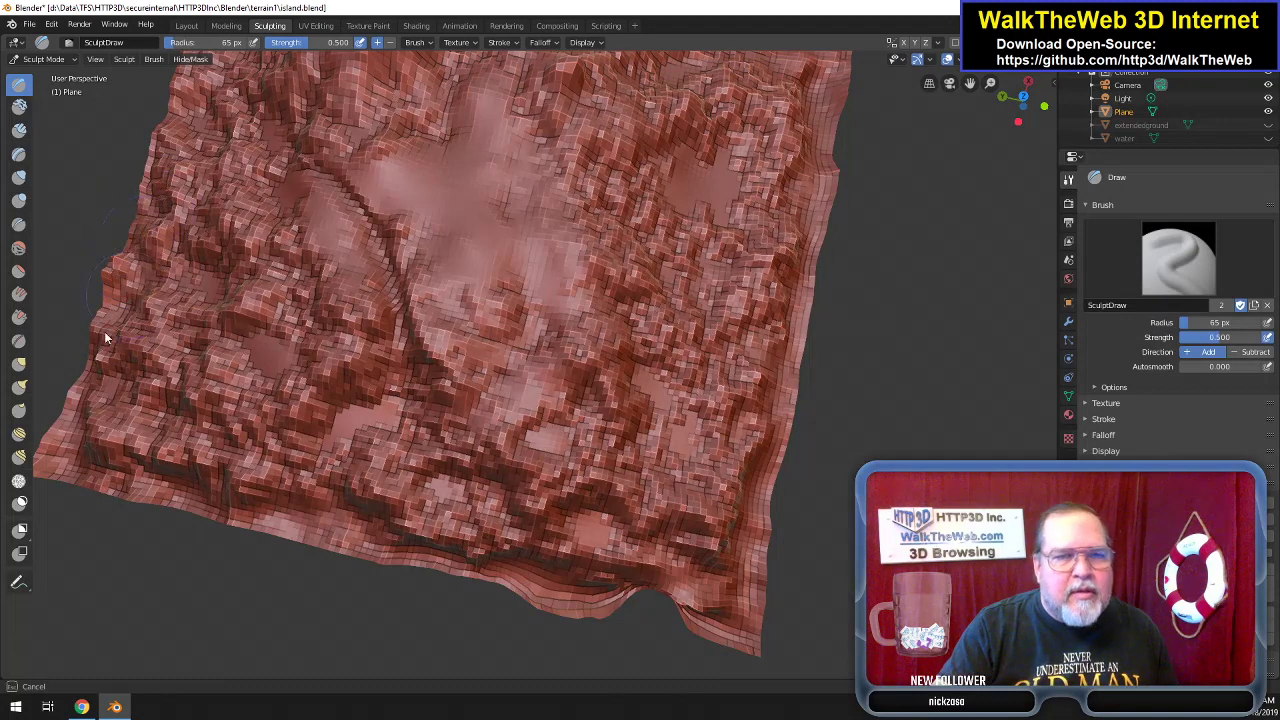
drag(120, 462, 390, 553)
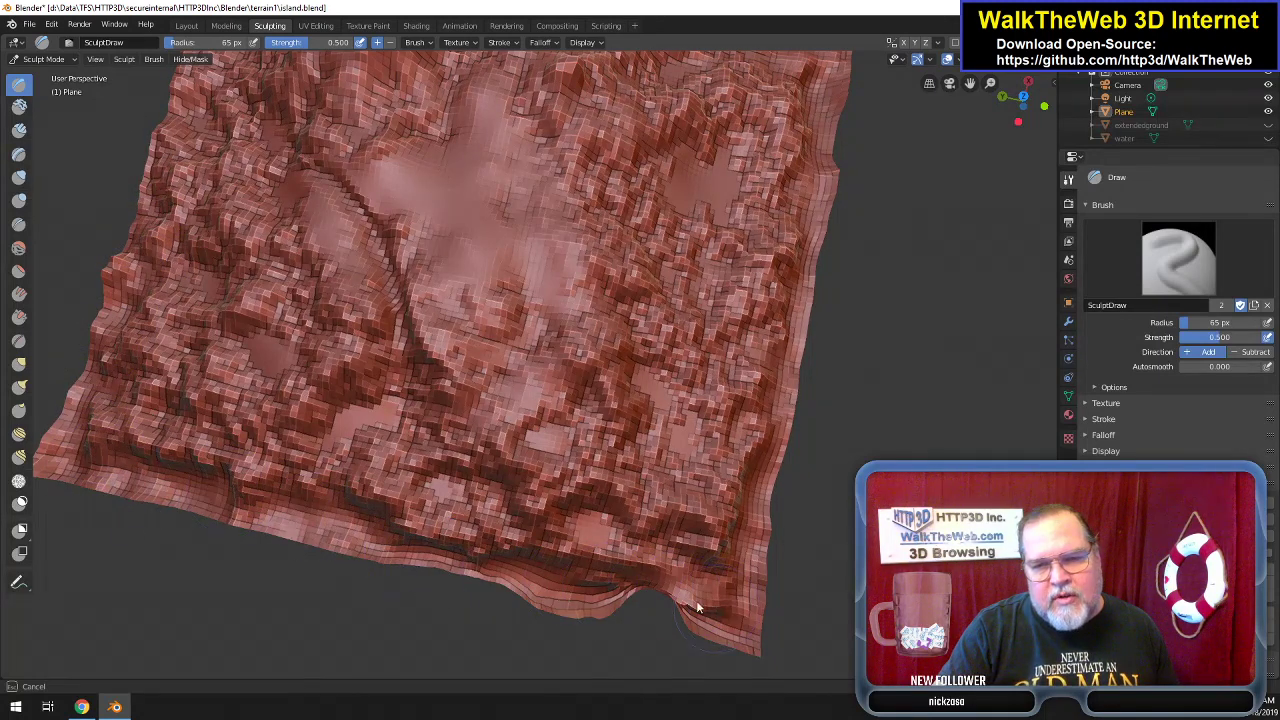
drag(705, 614, 810, 513)
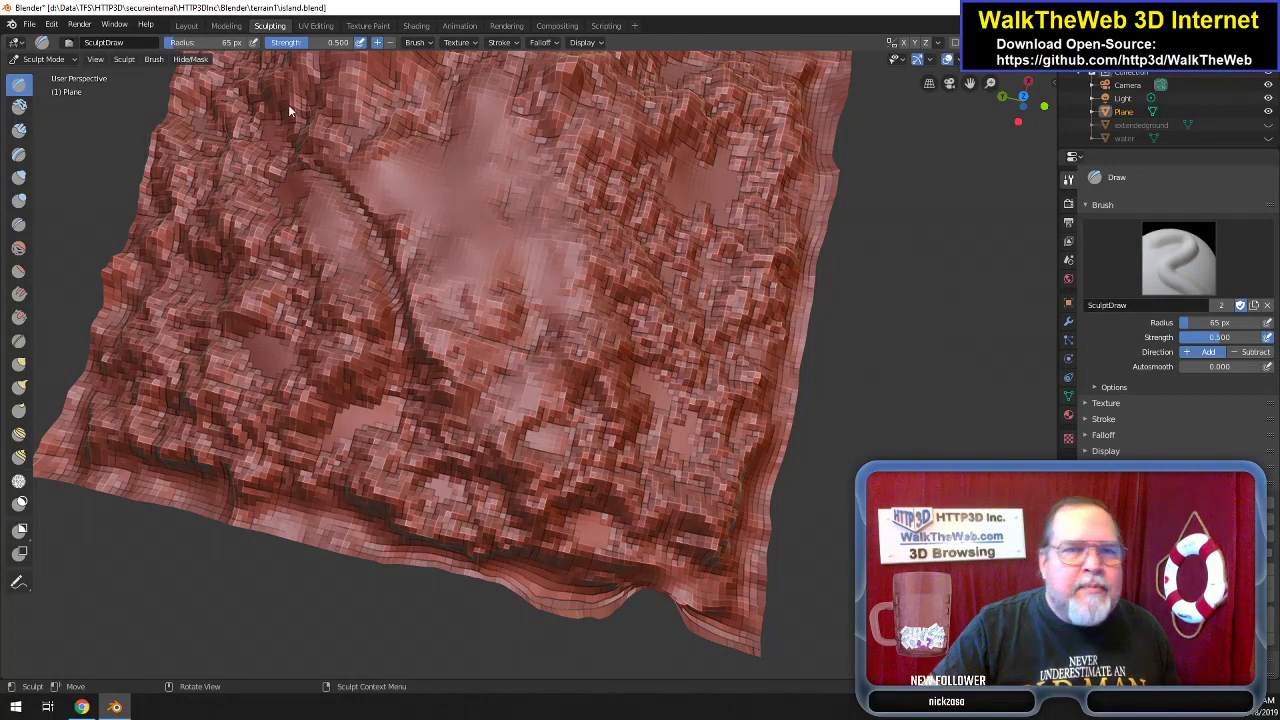
Switch to the Modeling workspace with the terrain mesh in Edit Mode and deselect all of its vertices.
click(187, 25)
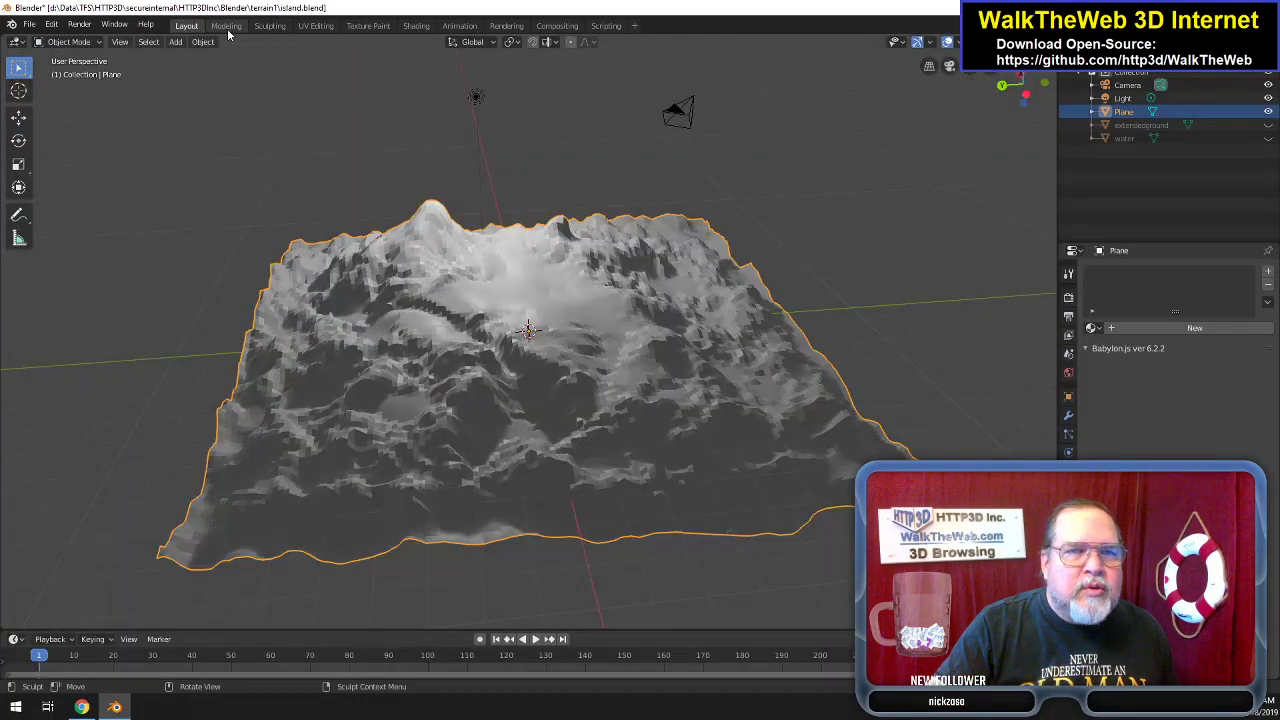
click(227, 27)
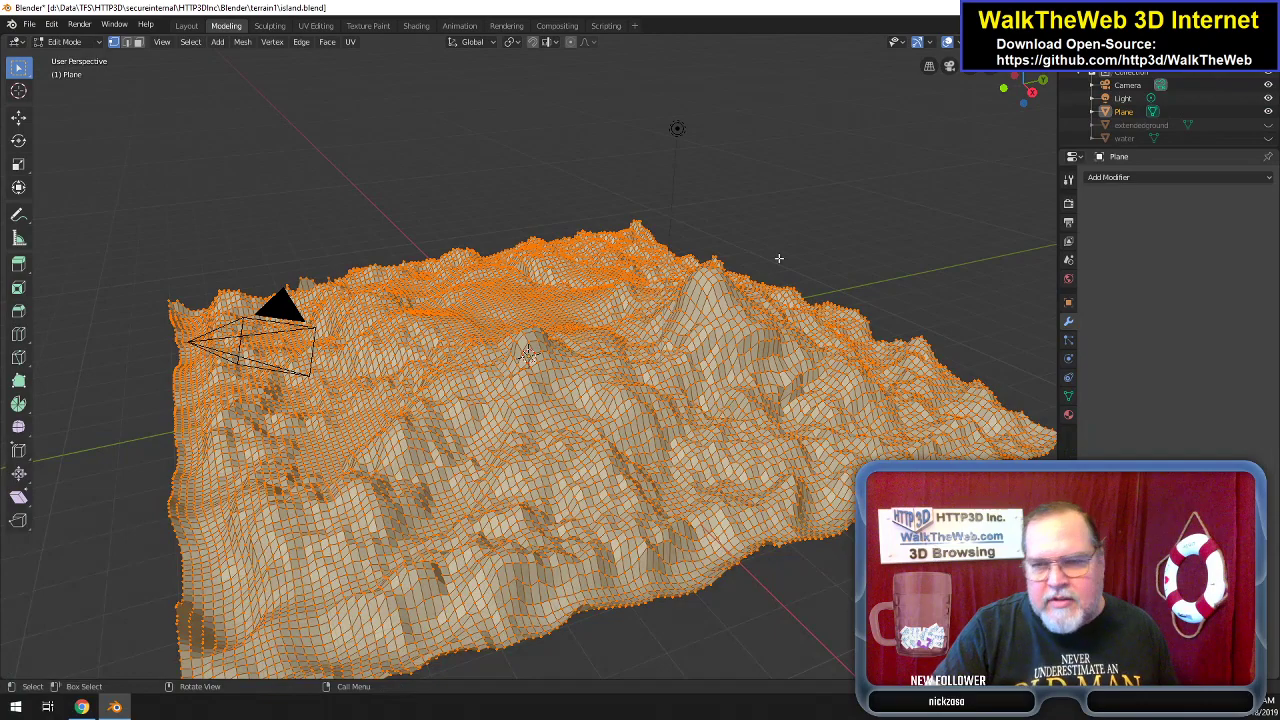
mouse_move(1020, 100)
mouse_down()
mouse_move(1020, 70)
mouse_move(995, 105)
mouse_move(1010, 120)
mouse_move(990, 105)
mouse_move(1024, 86)
mouse_up()
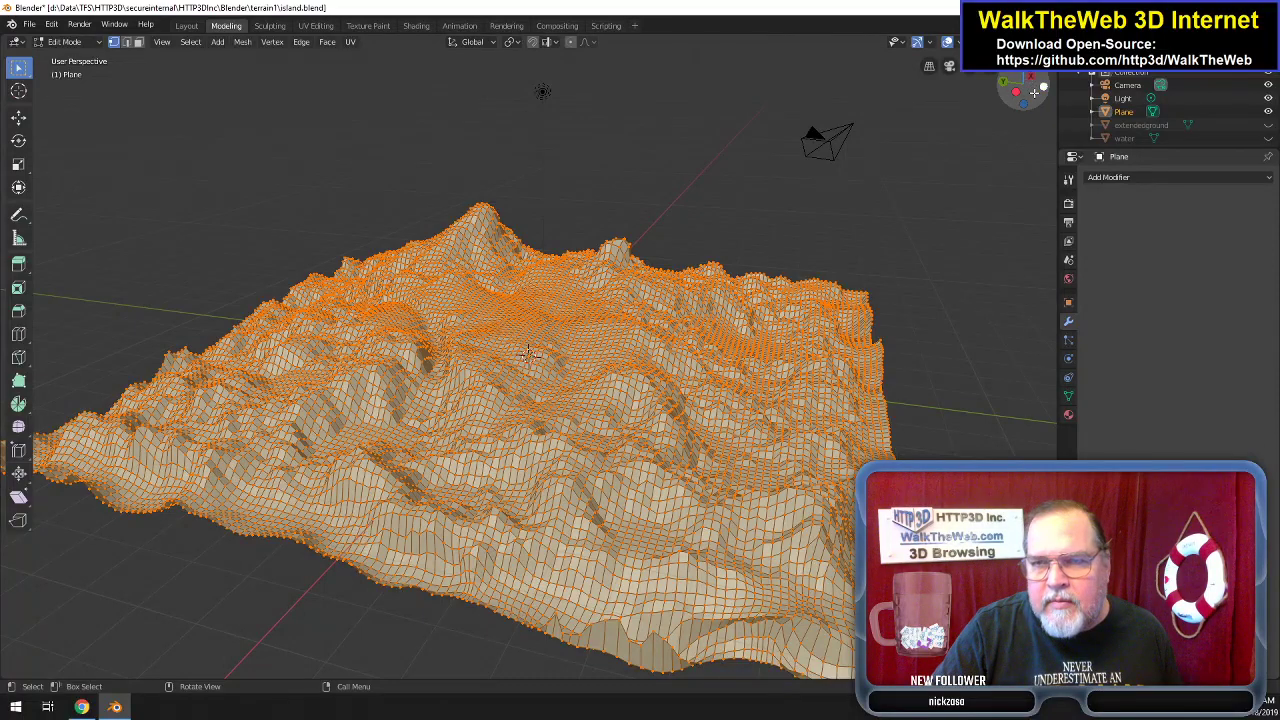
drag(1035, 111, 894, 2)
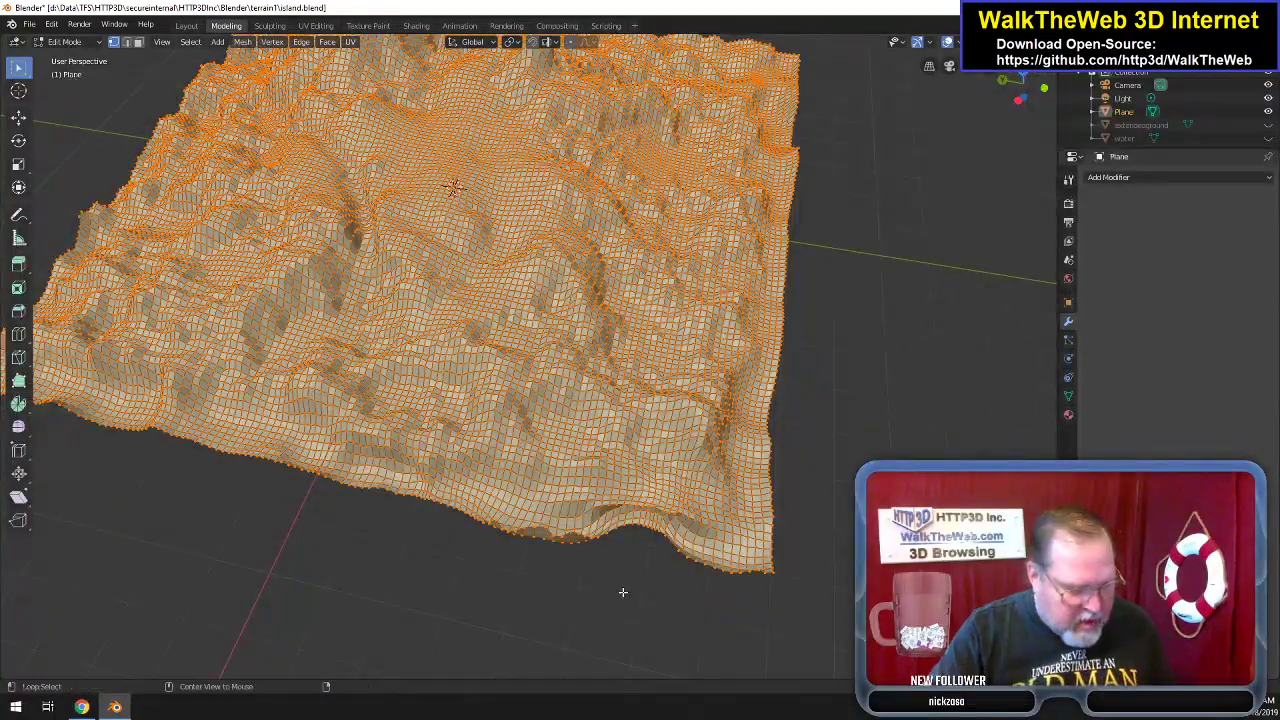
key(alt+a)
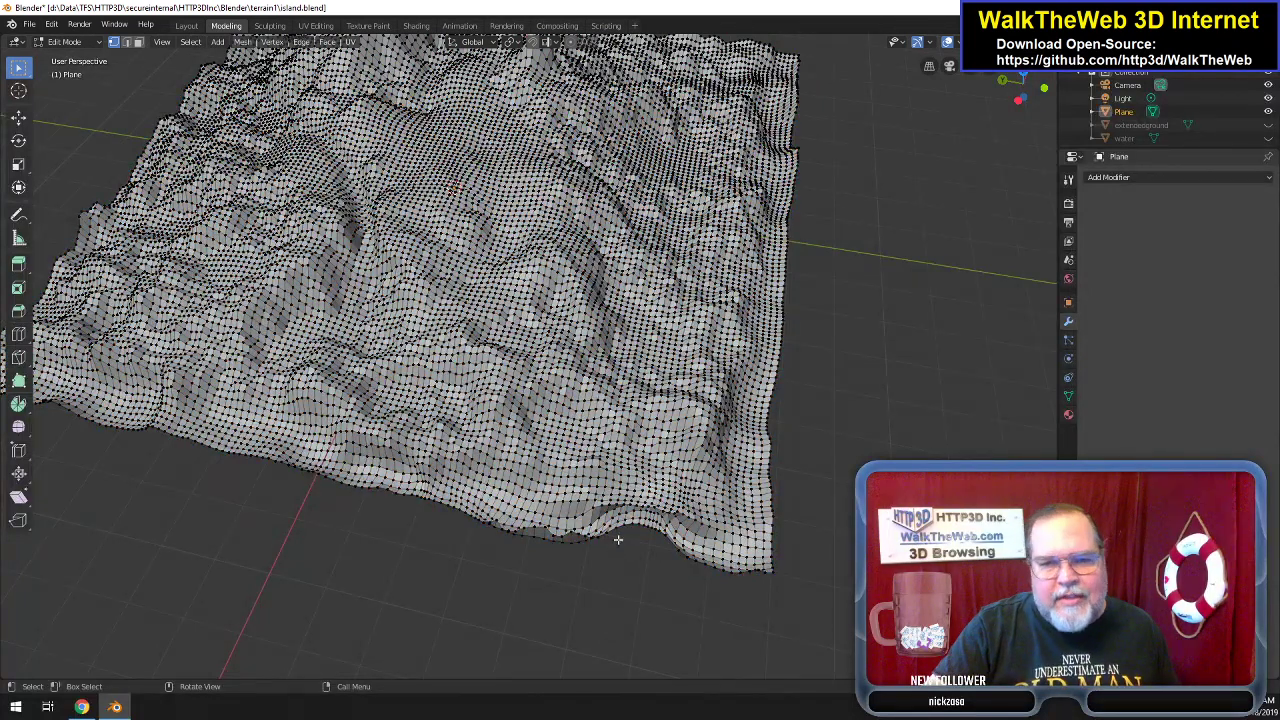
Circle-select the vertices of the raised fold on the terrain's outer edge near the corner.
drag(1021, 110, 1015, 76)
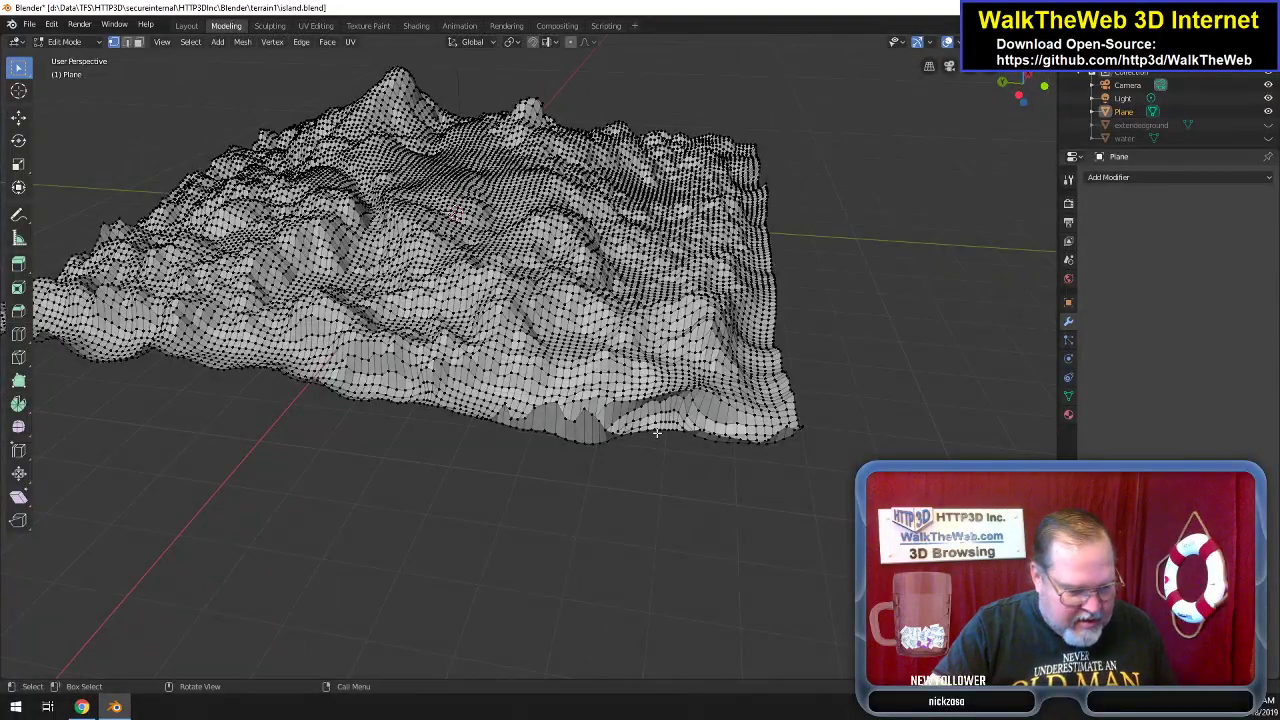
key(c)
mouse_move(650, 430)
mouse_down()
mouse_move(616, 430)
mouse_move(678, 408)
mouse_up()
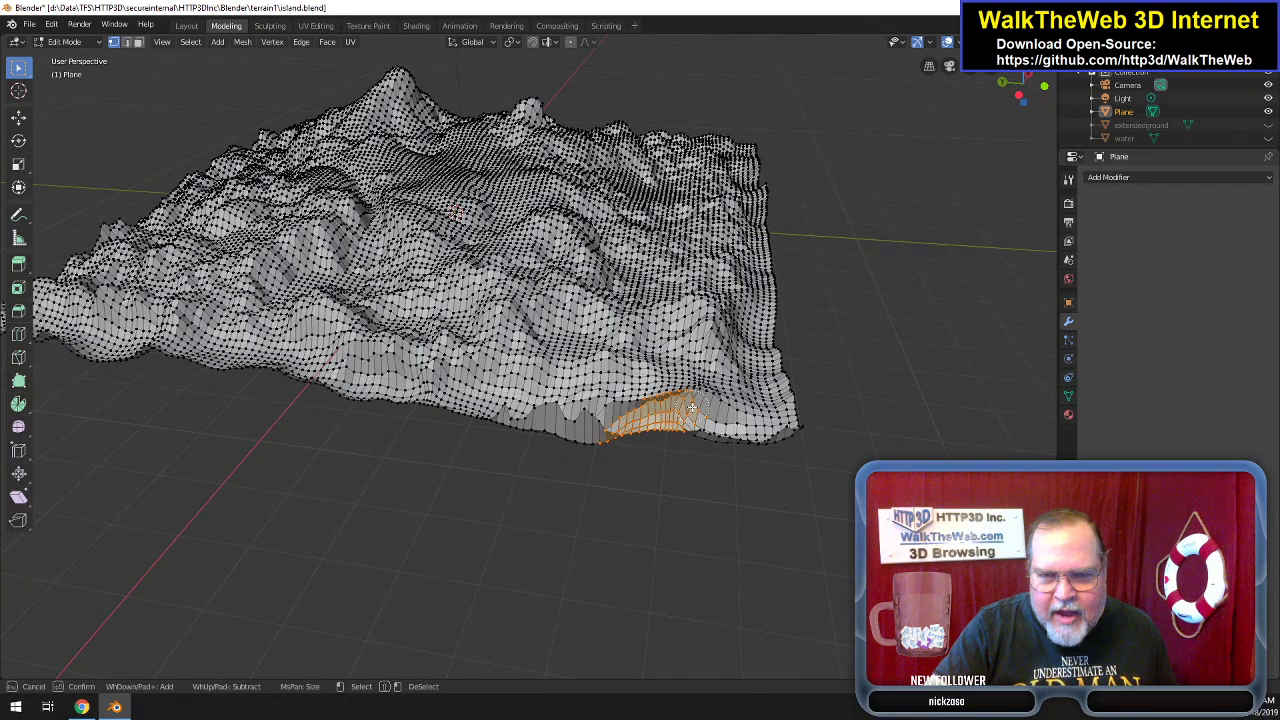
mouse_move(693, 418)
mouse_down()
mouse_move(694, 437)
mouse_move(617, 440)
mouse_up()
key(Escape)
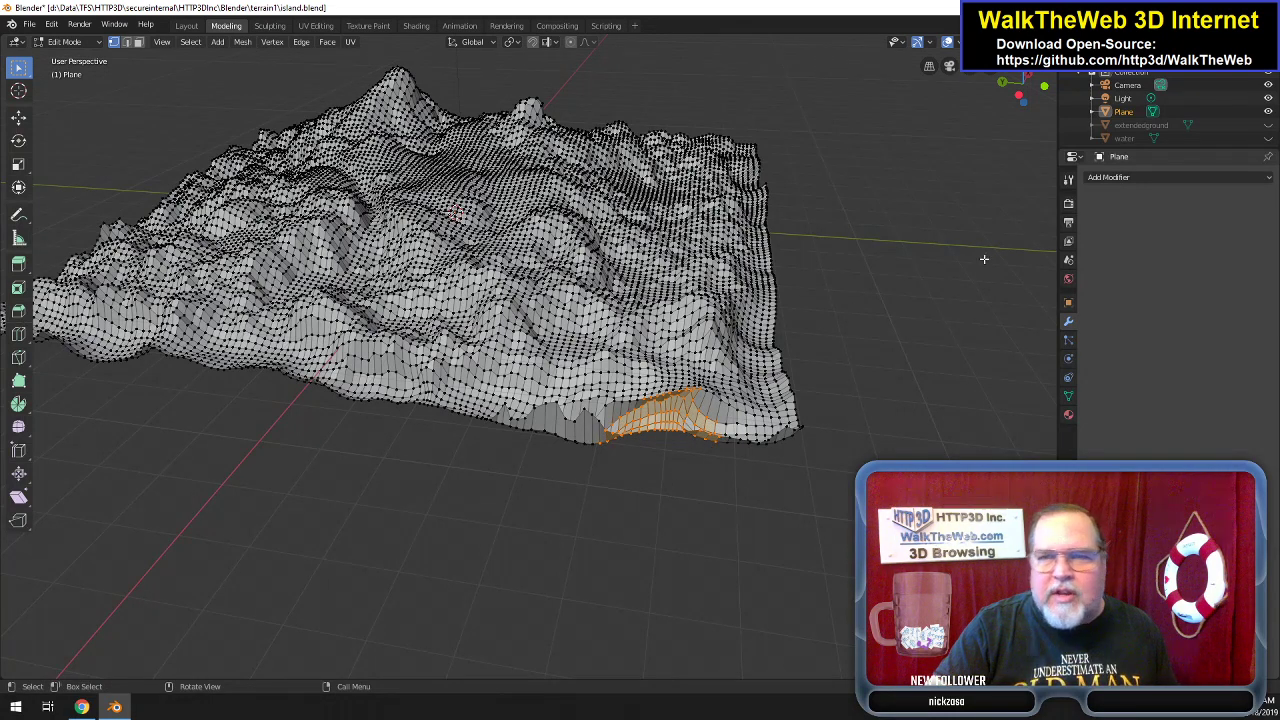
drag(1023, 100, 1018, 150)
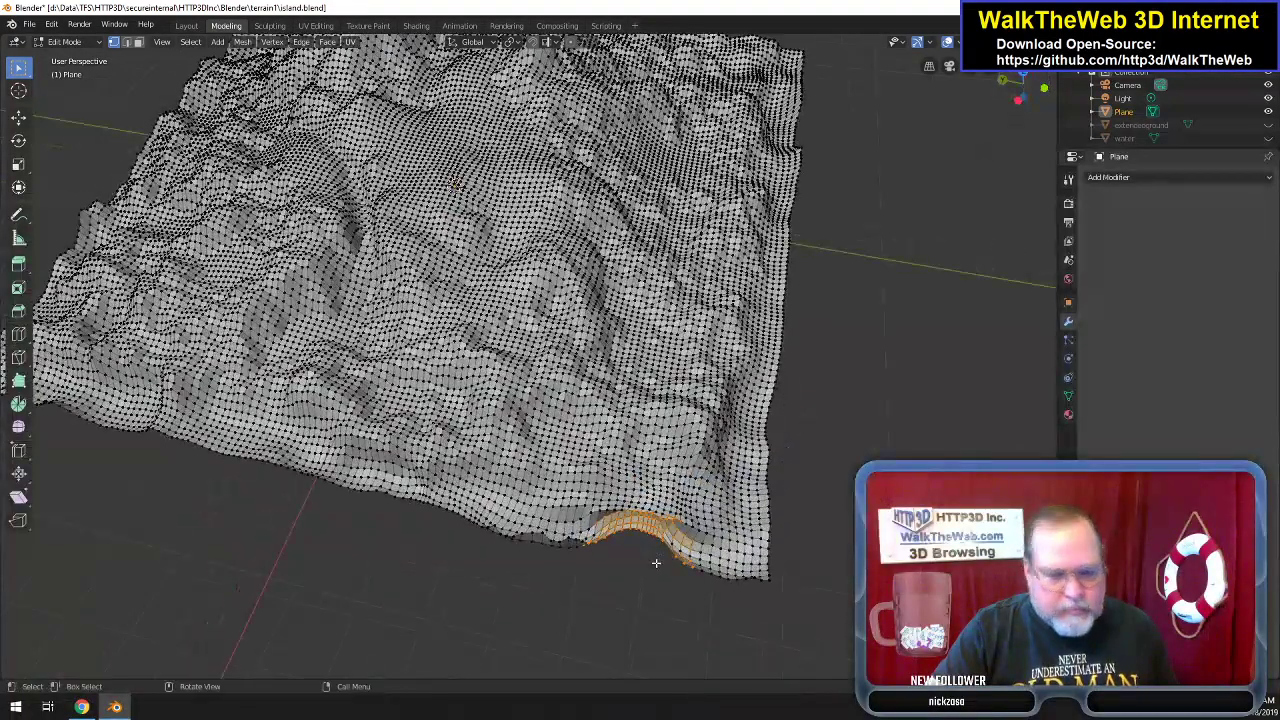
key(s)
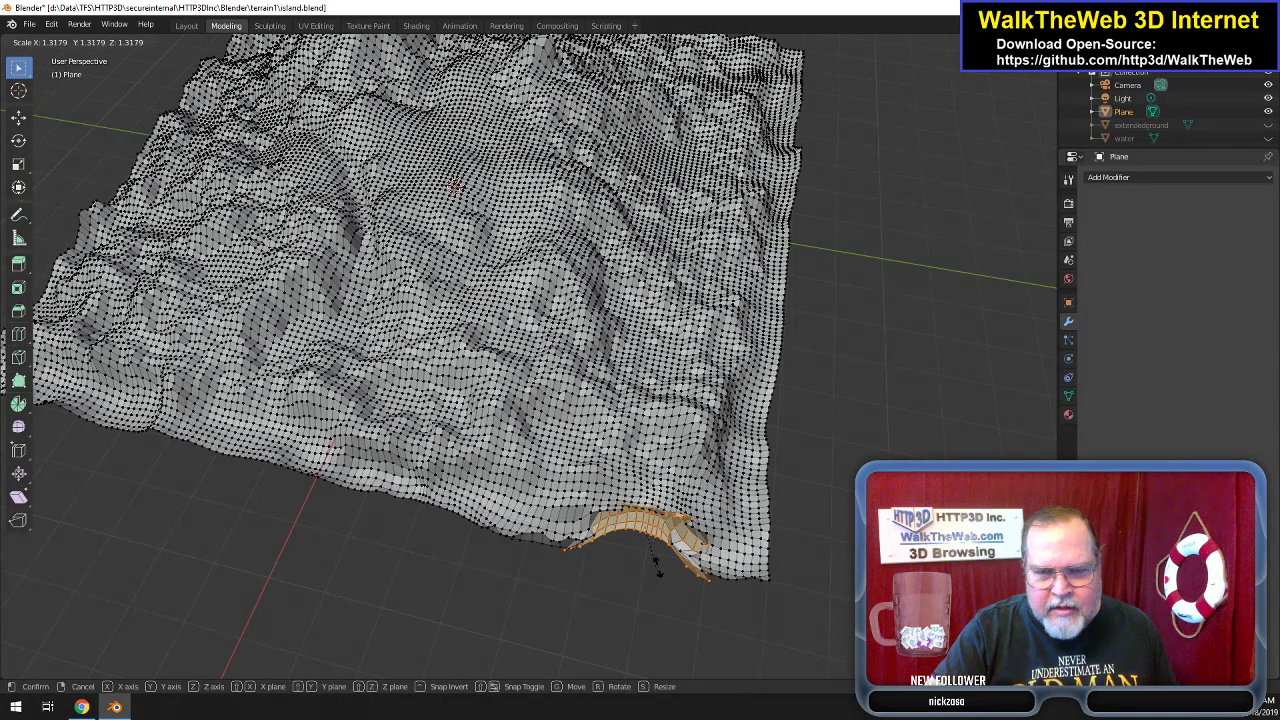
right_click(643, 558)
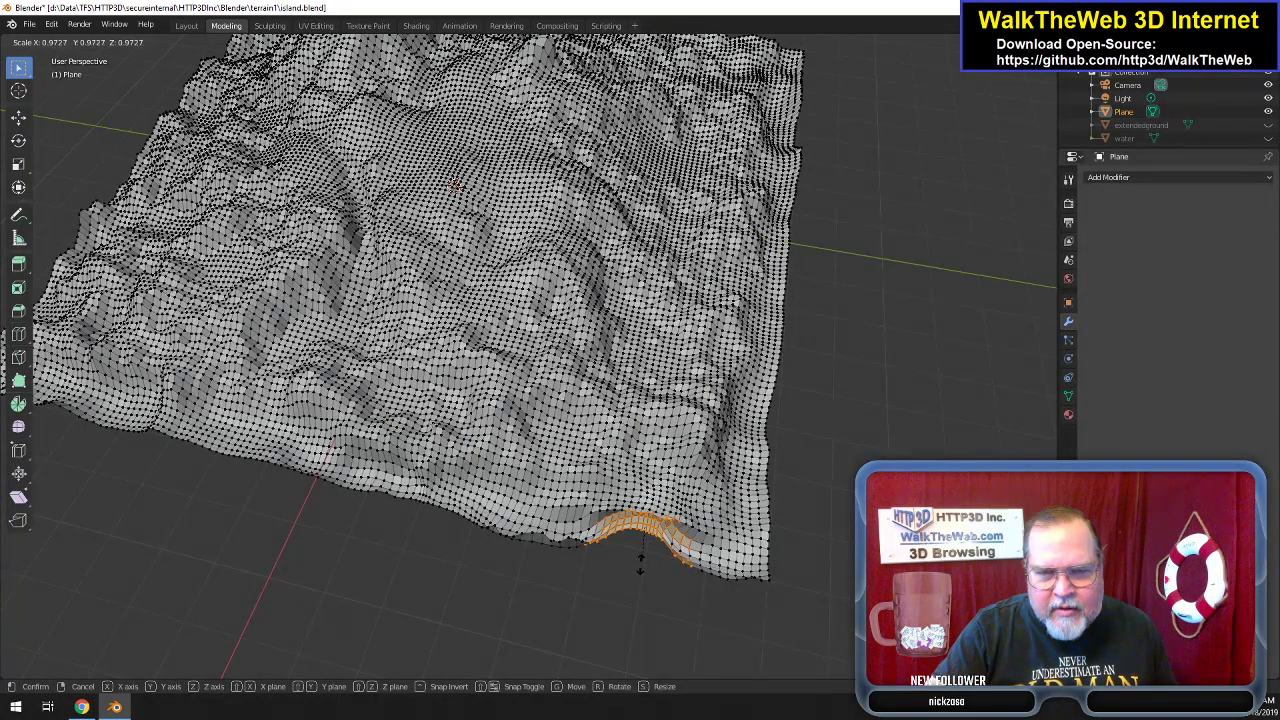
right_click(640, 563)
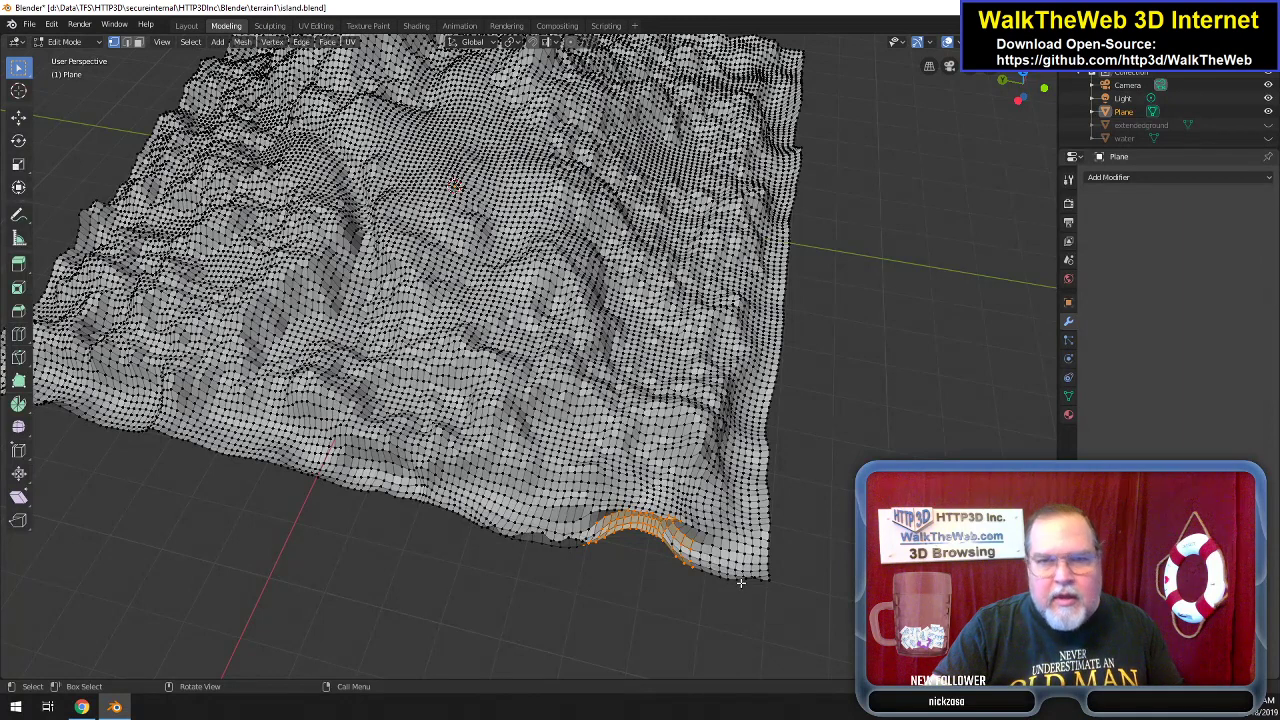
Move the selected fold vertices about 0.11 m outward horizontally, with the global Z axis locked.
key(g)
key(z)
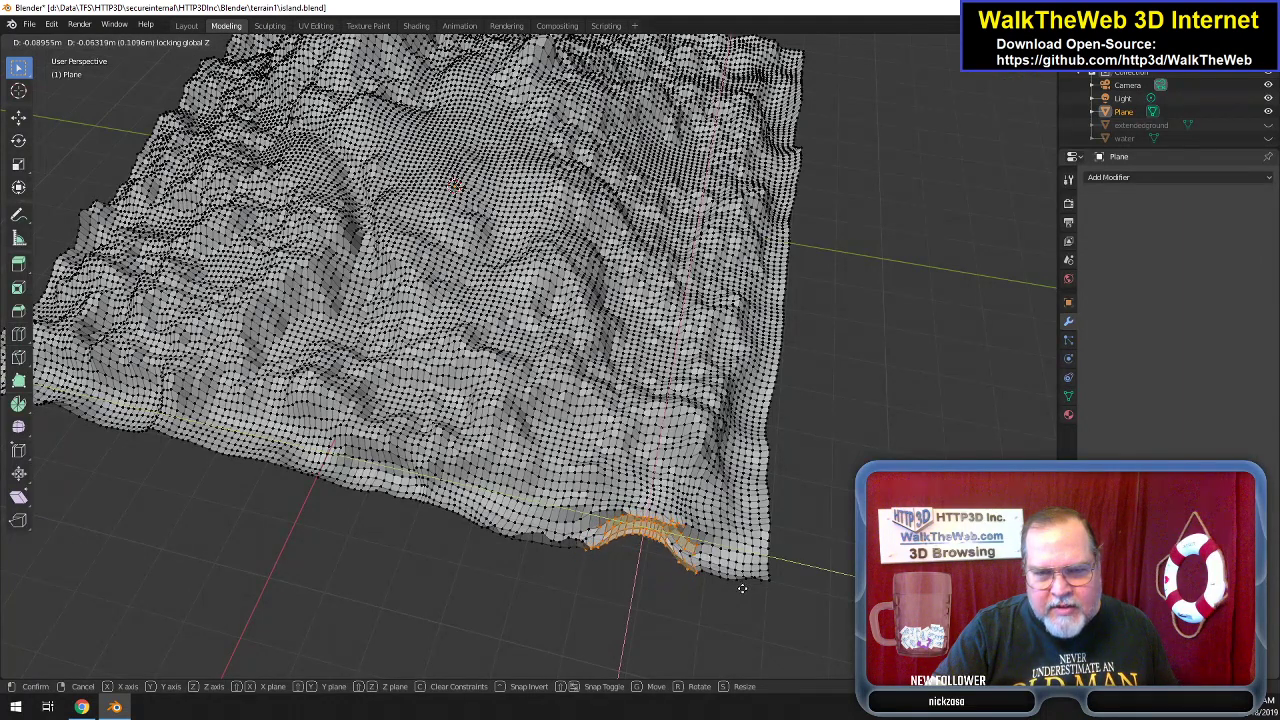
click(702, 589)
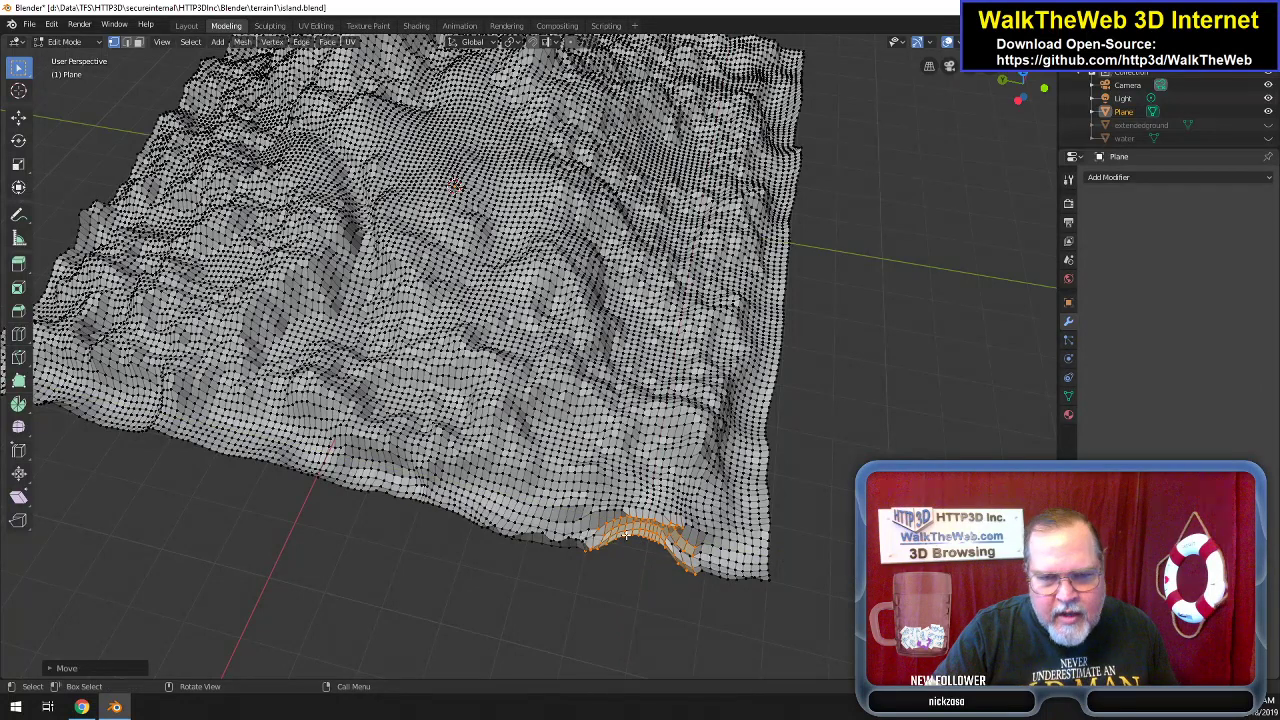
Narrow the selection to the middle of the fold, move it about 0.22 m outward with Z locked, and deselect it.
key(c)
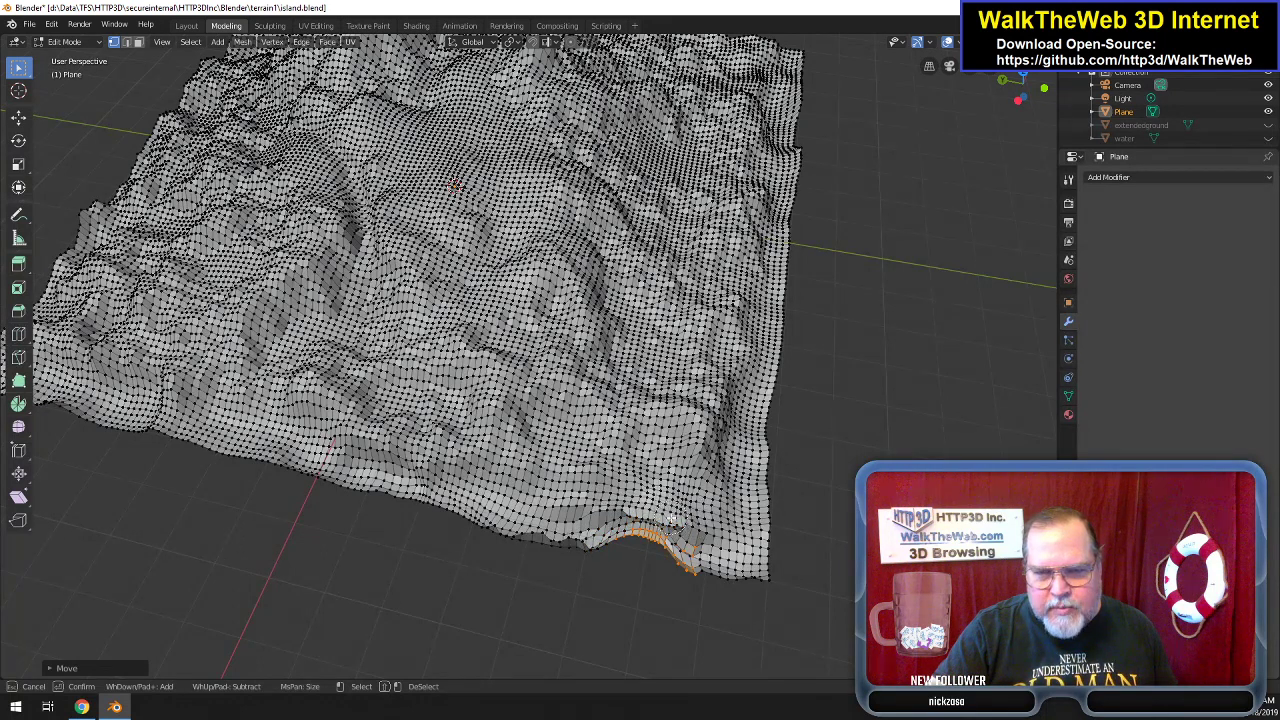
right_click(664, 585)
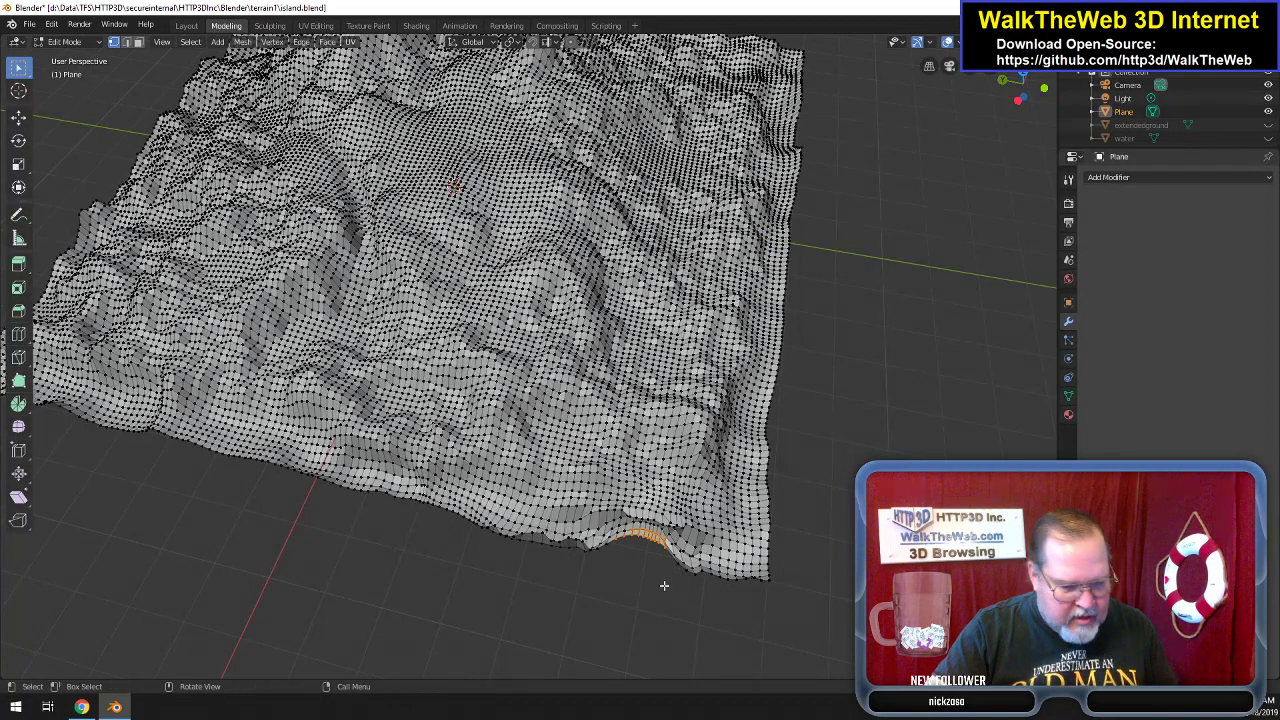
key(g)
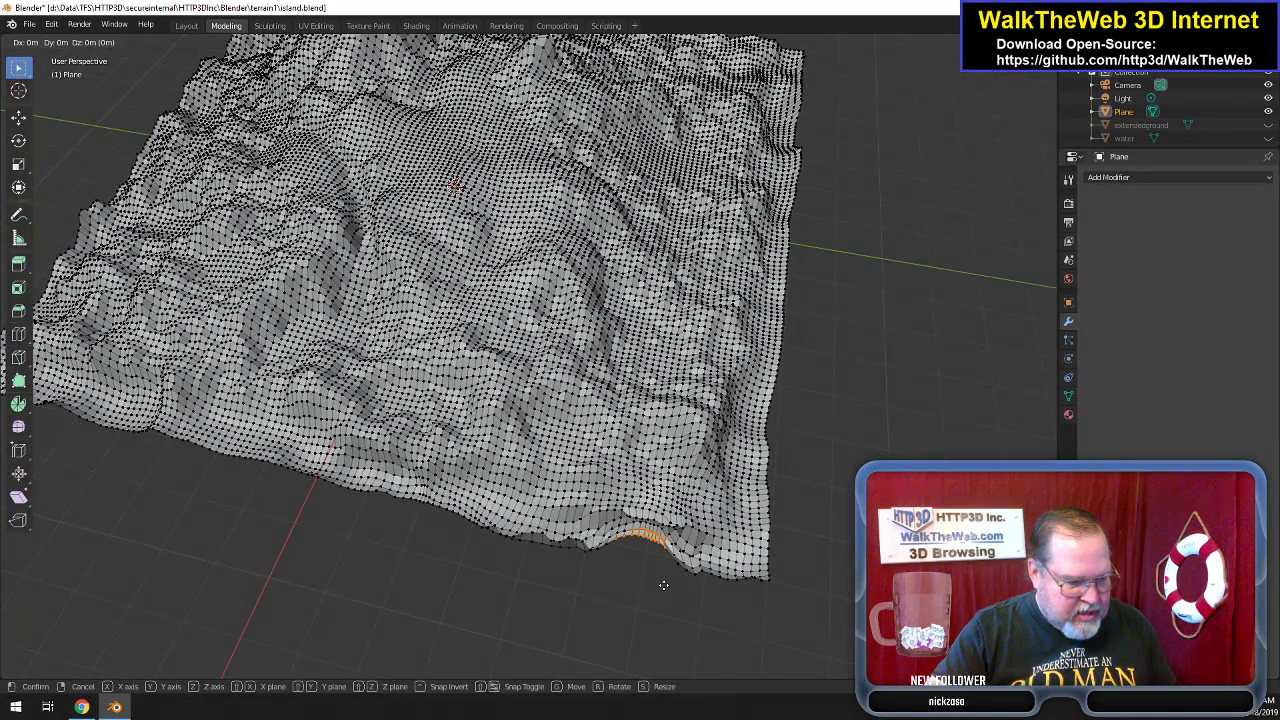
key(z)
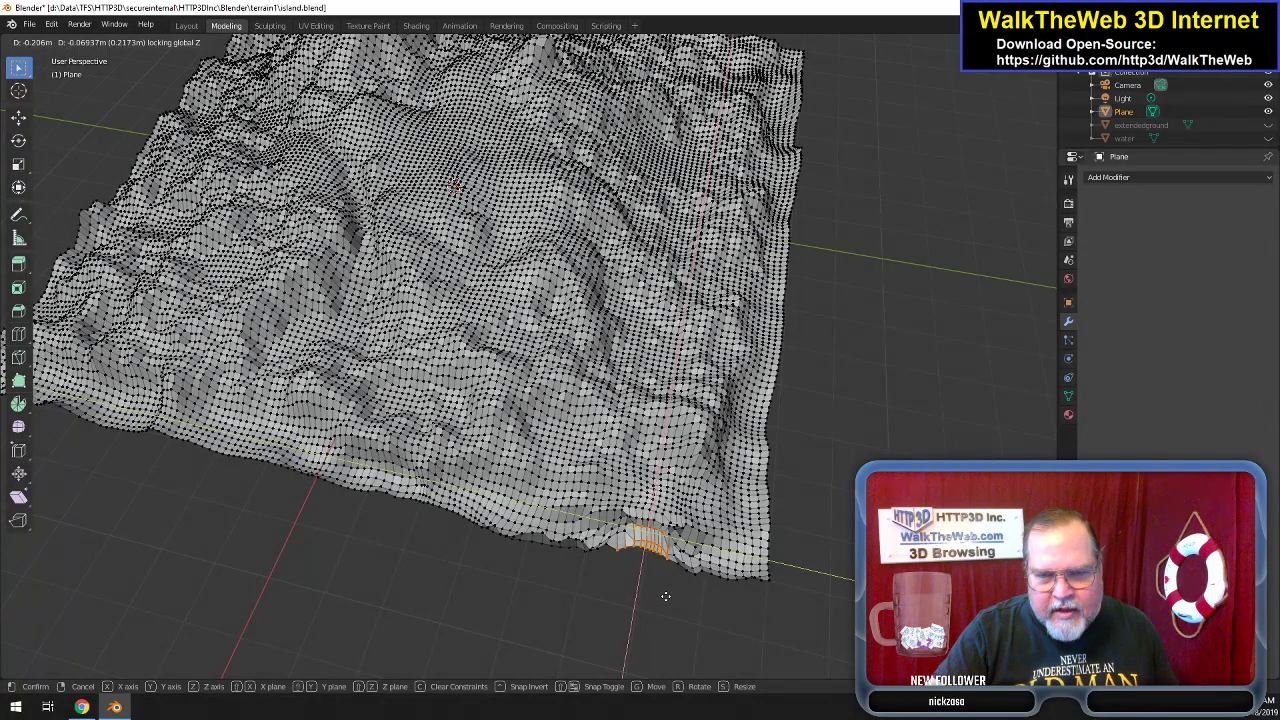
click(665, 596)
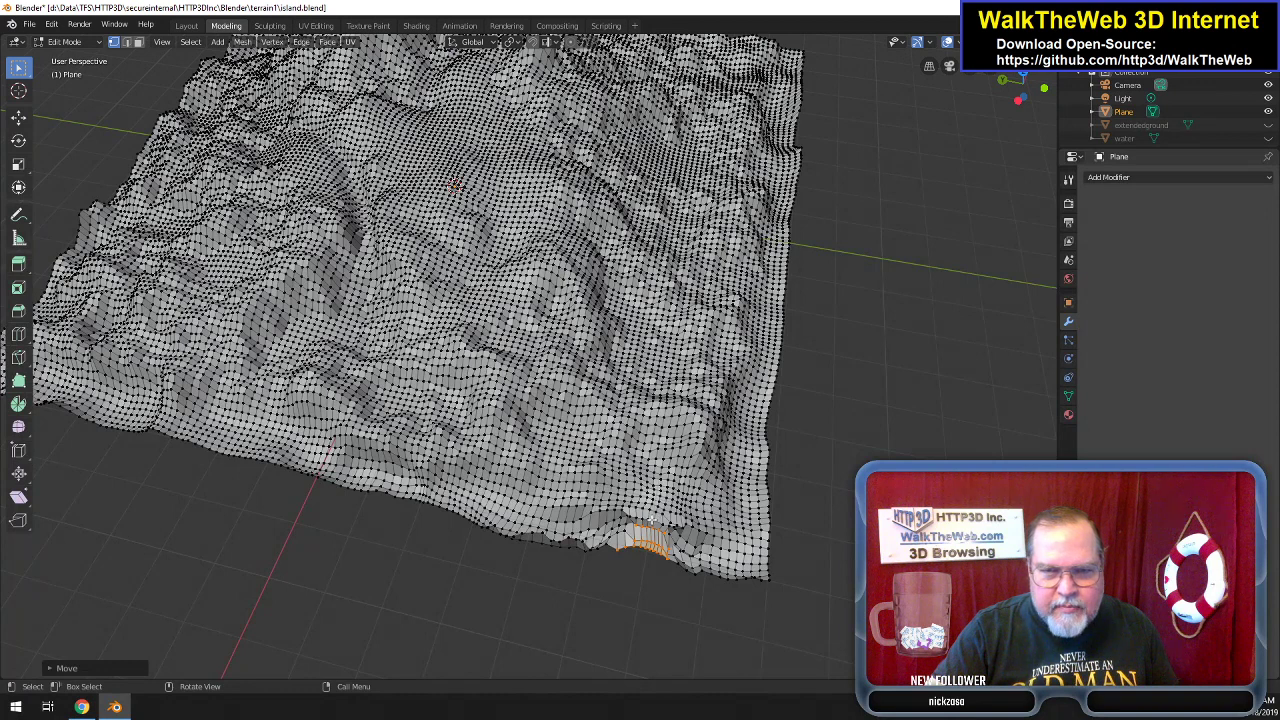
key(c)
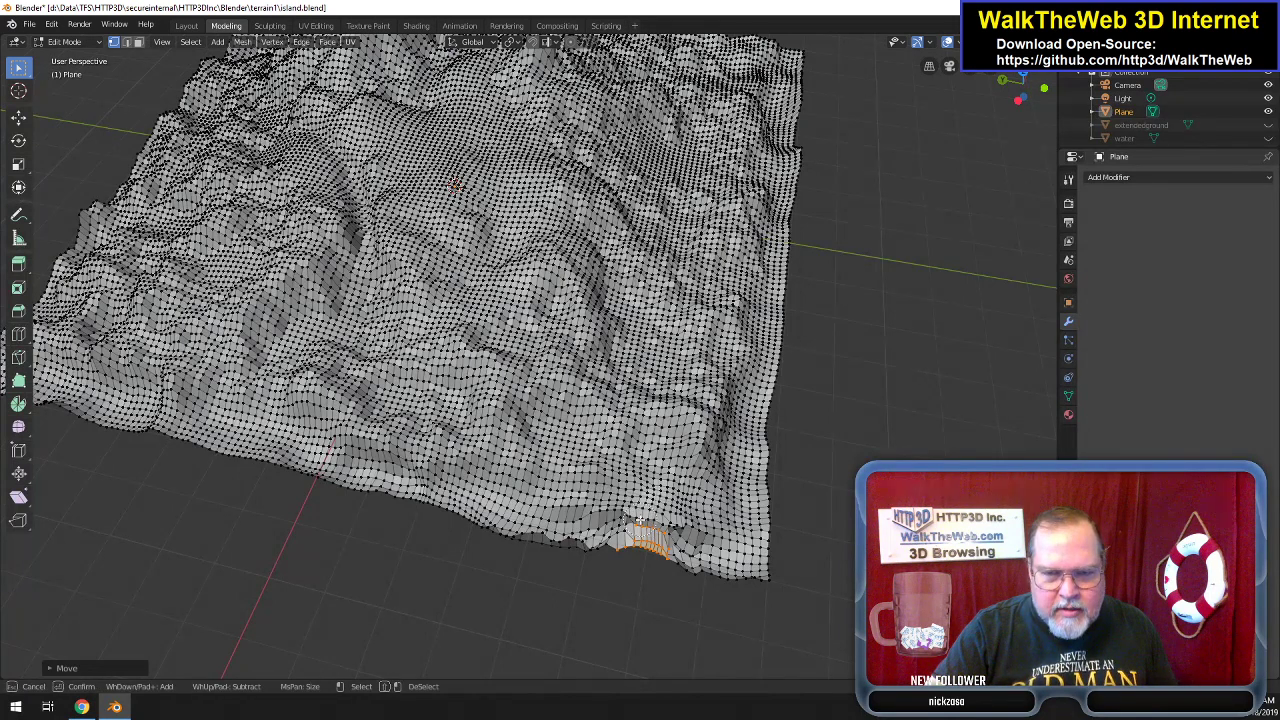
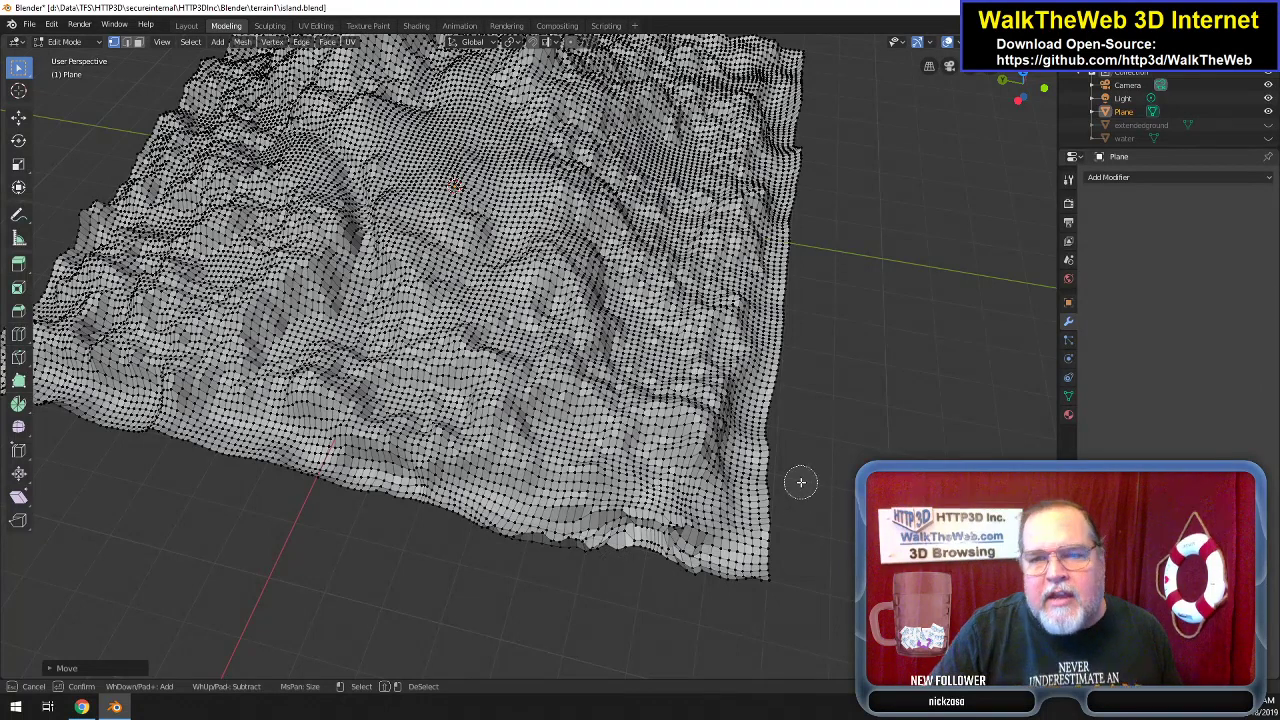
key(Escape)
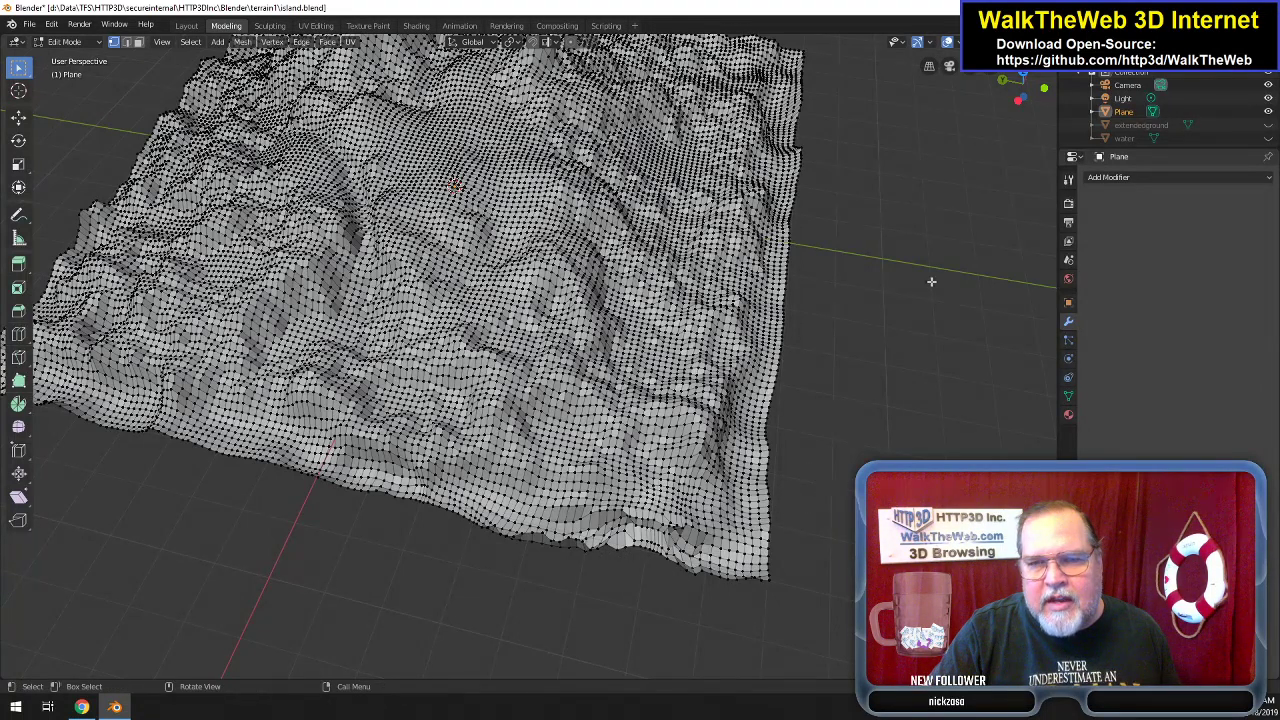
Loop-select the outer edge vertices along the terrain's uneven side beside the corner.
drag(1030, 101, 845, 433)
scroll(845, 433, up, 3)
middle_drag(452, 125, 571, 523)
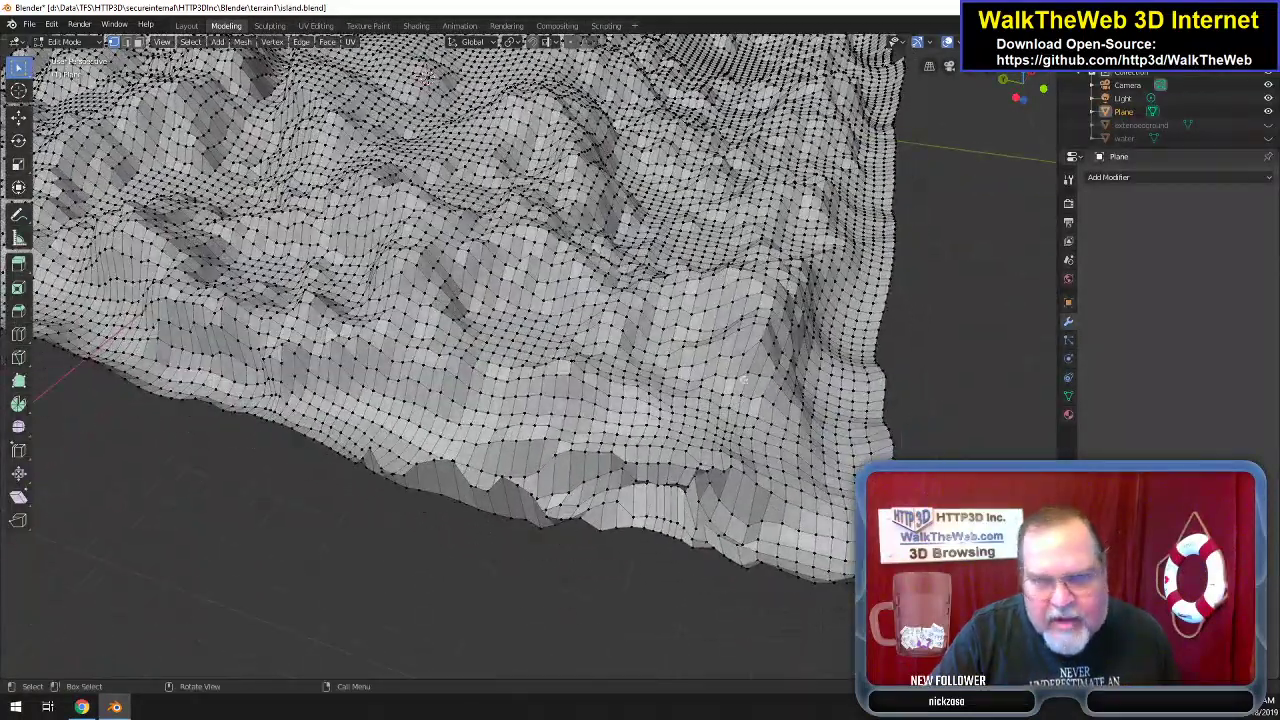
drag(1018, 100, 815, 377)
right_click(575, 535)
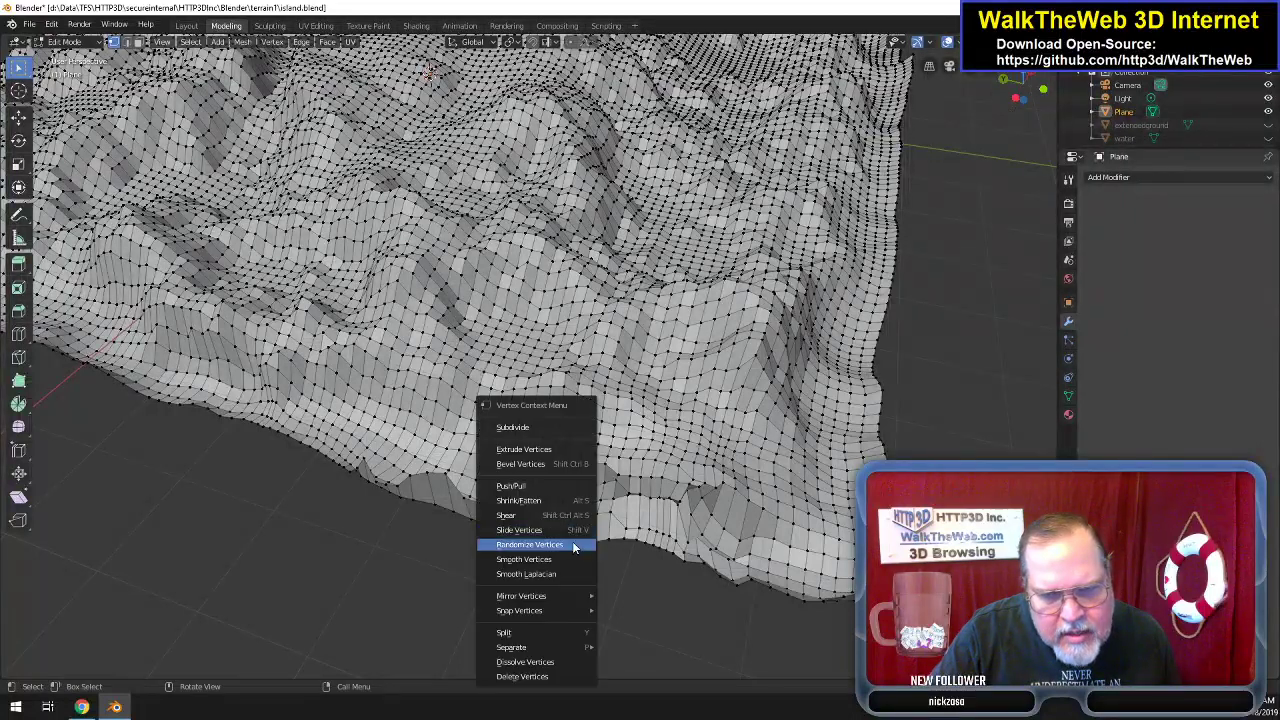
click(618, 554)
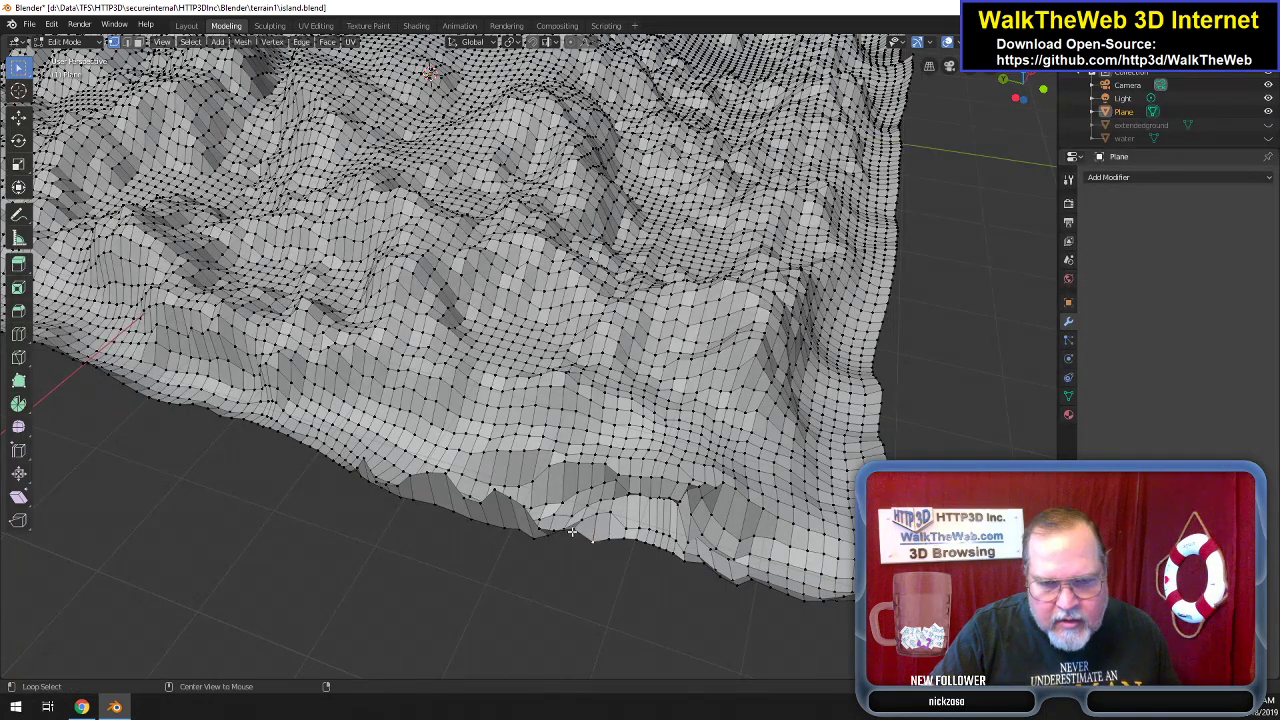
alt+click(572, 530)
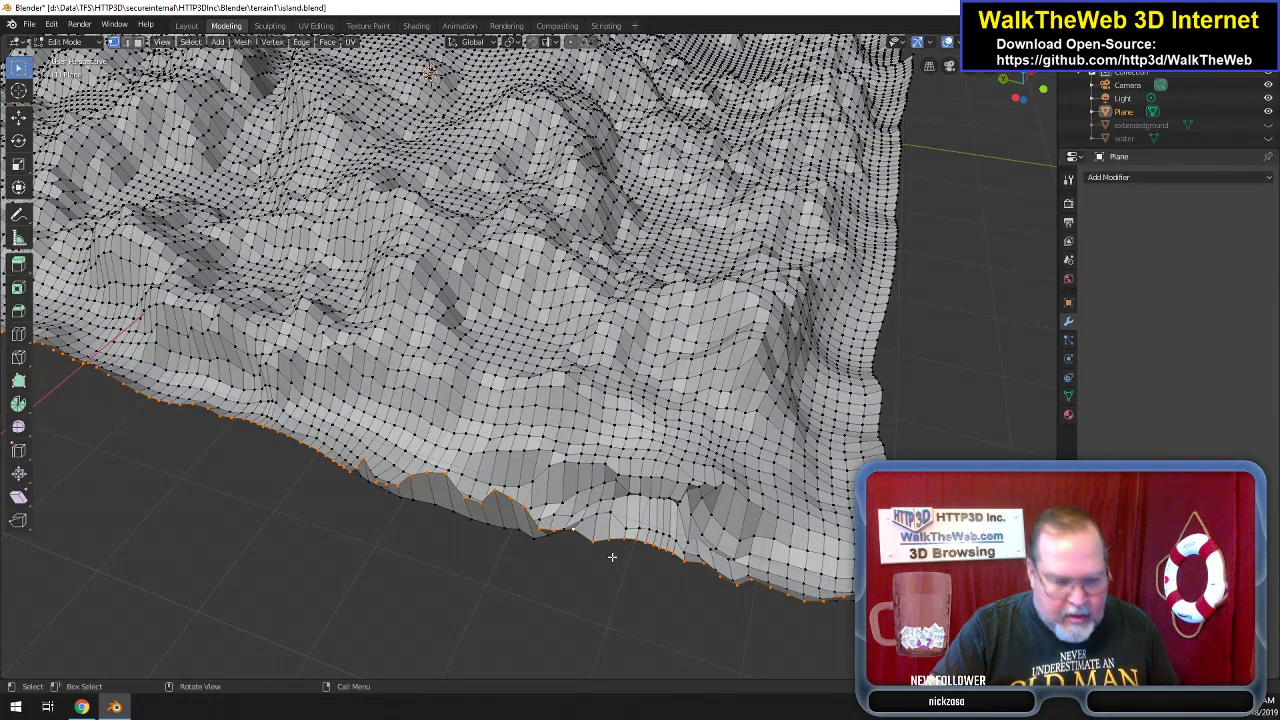
Move the selected edge loop outward from the terrain with the global Z axis locked, and deselect all vertices.
key(e)
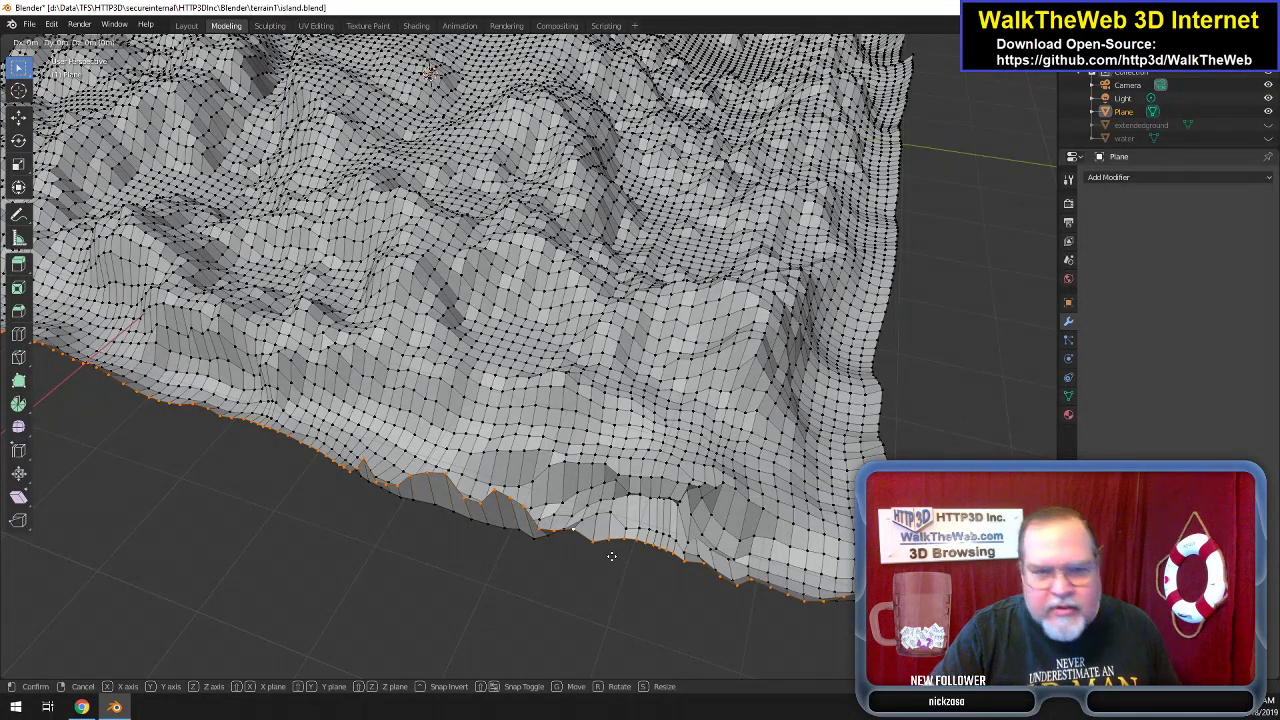
key(z)
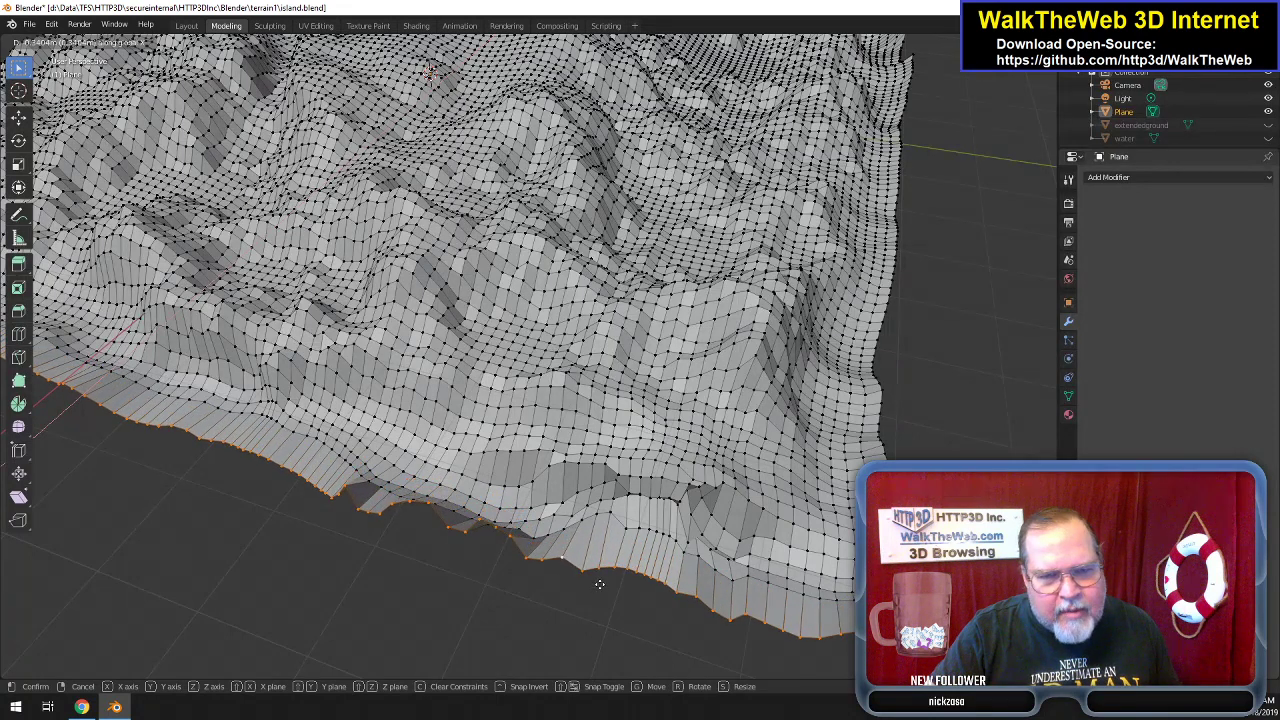
click(599, 584)
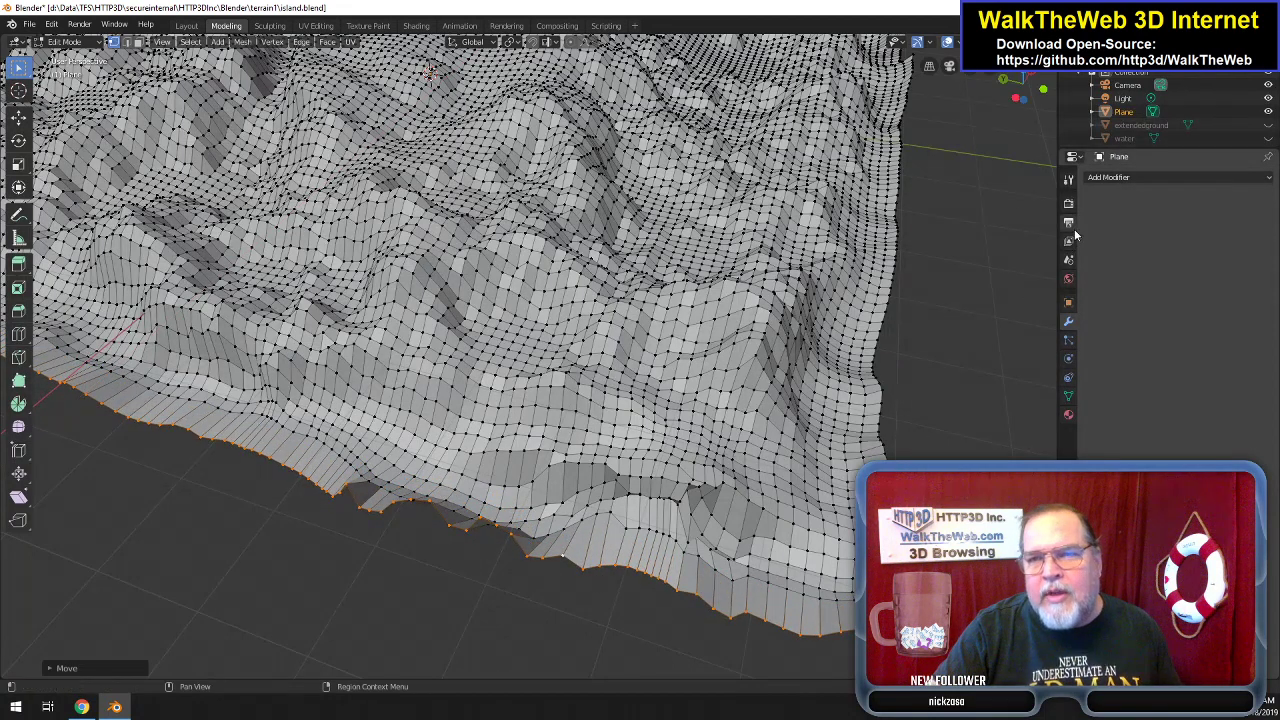
drag(1033, 102, 1026, 200)
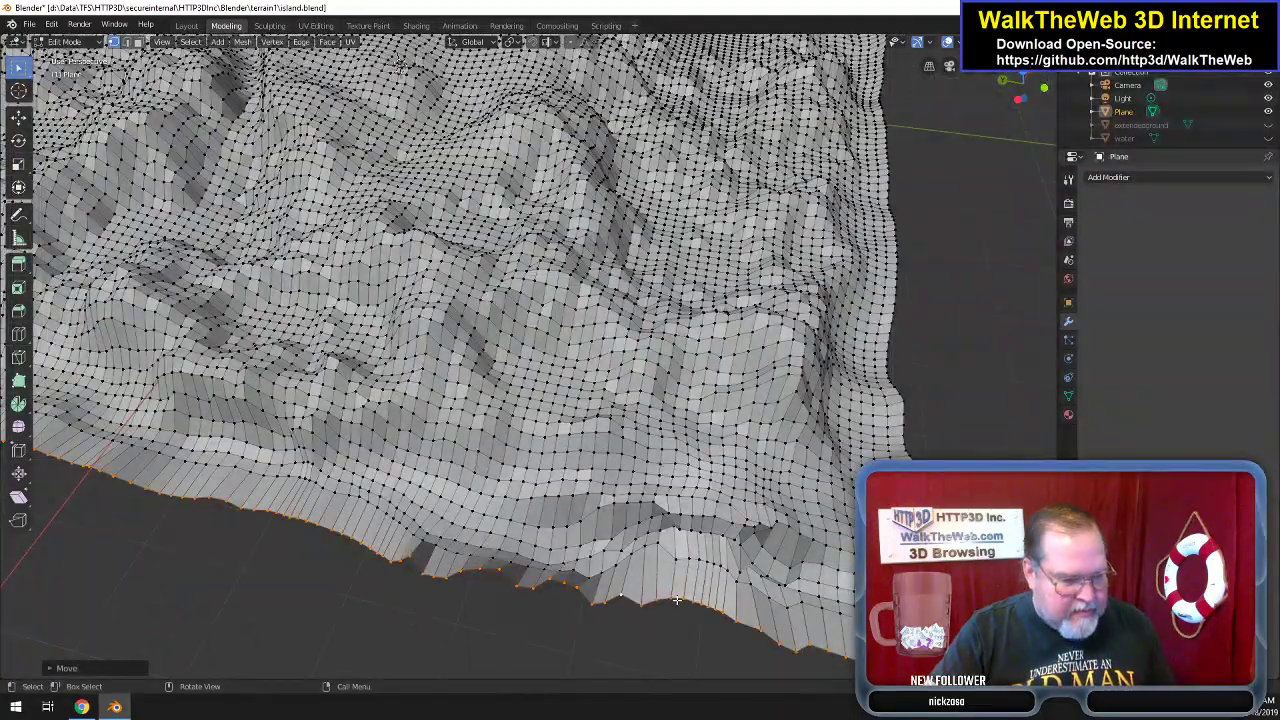
key(alt+a)
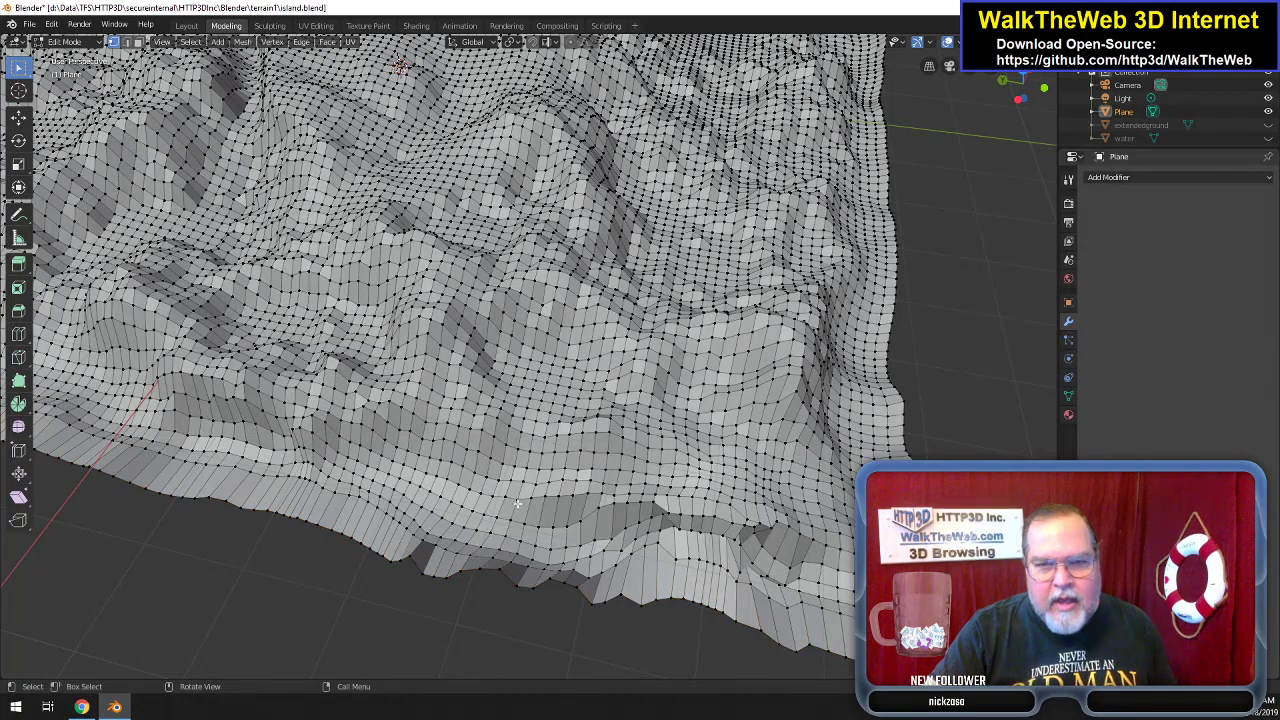
Switch to the Sculpting workspace and fill in the notched terrain border near the corner with Draw brush strokes.
click(269, 25)
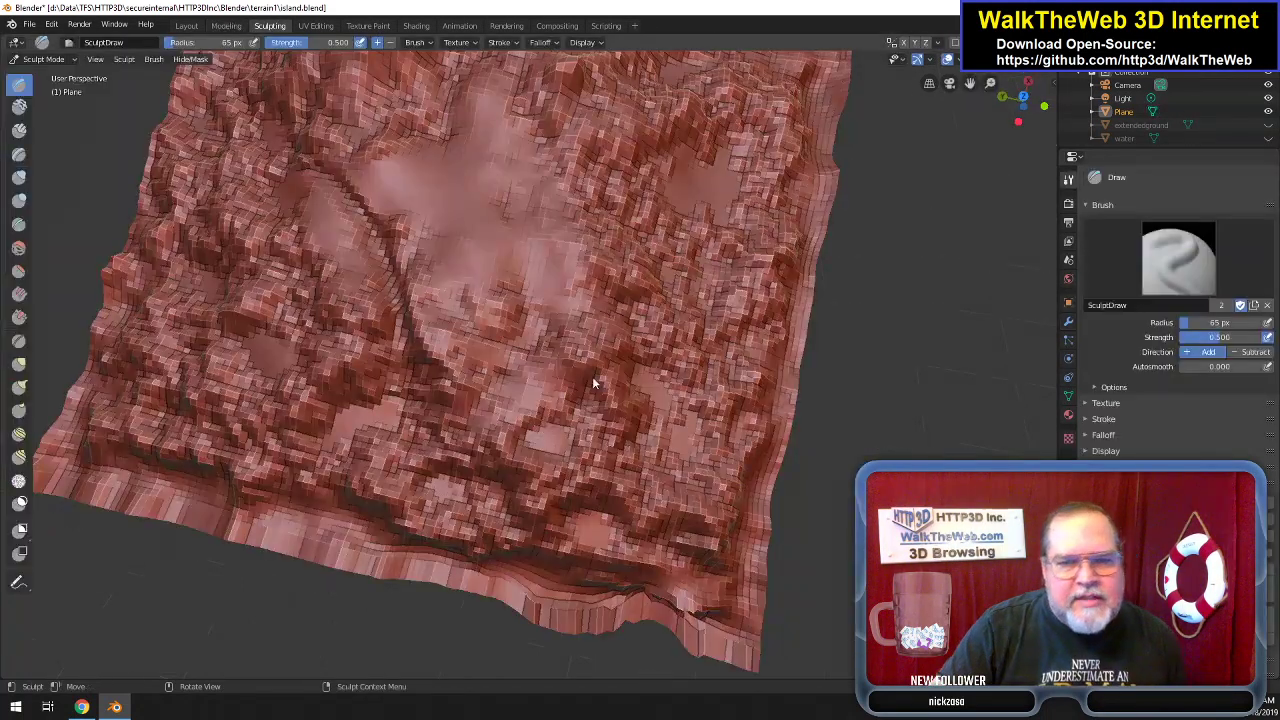
mouse_move(674, 629)
mouse_down()
mouse_move(657, 636)
mouse_move(638, 619)
mouse_move(660, 614)
mouse_move(617, 622)
mouse_move(655, 620)
mouse_up()
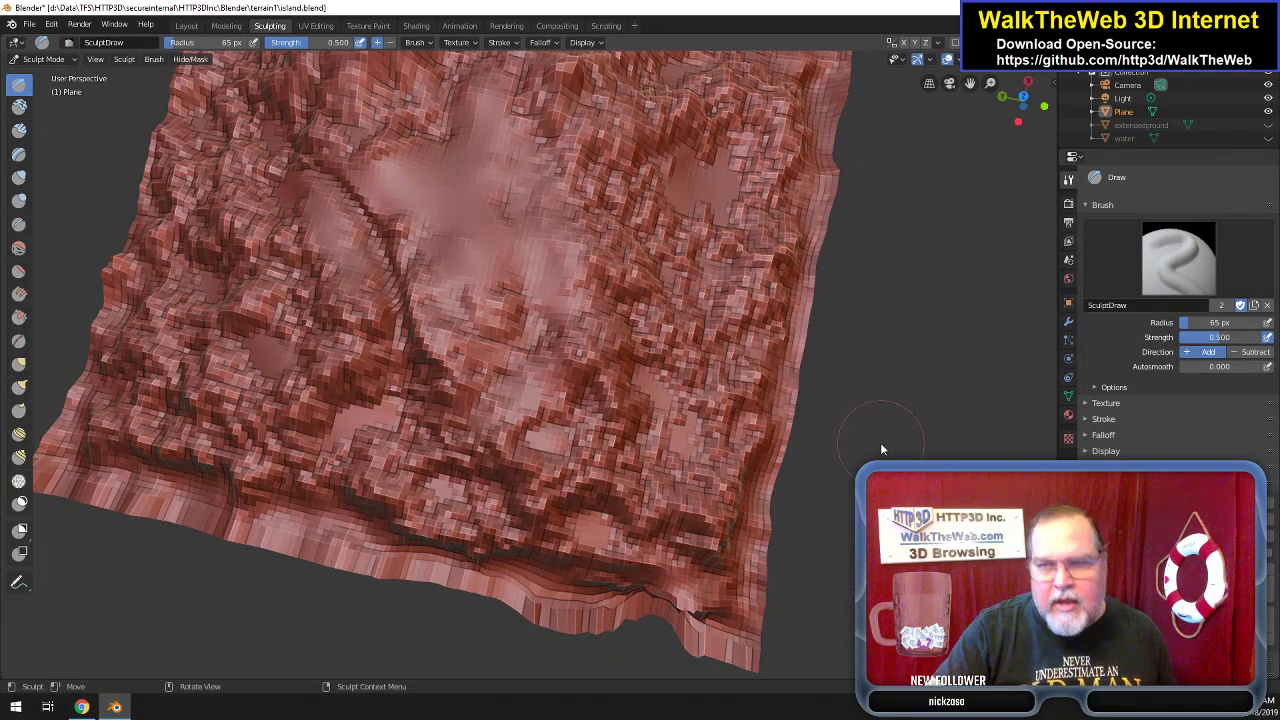
mouse_move(1020, 100)
mouse_down()
mouse_move(1028, 126)
mouse_move(1030, 98)
mouse_up()
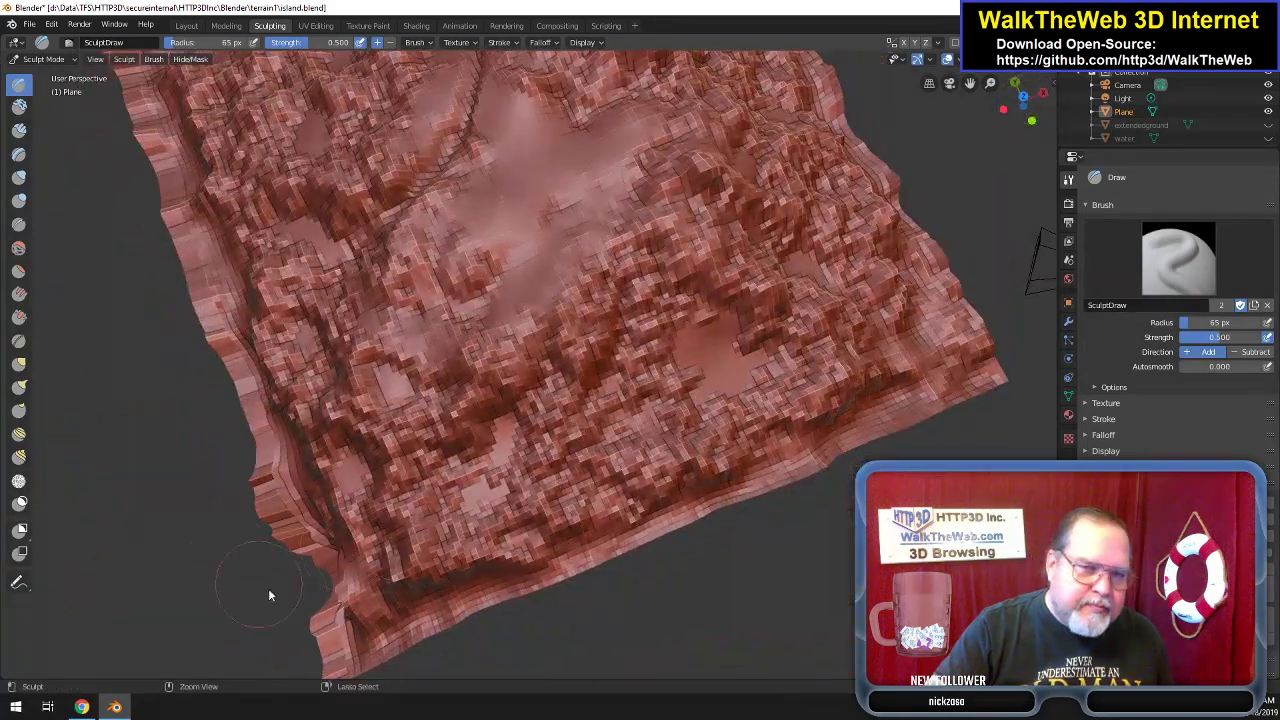
mouse_move(329, 614)
mouse_down()
mouse_move(350, 561)
mouse_move(332, 600)
mouse_up()
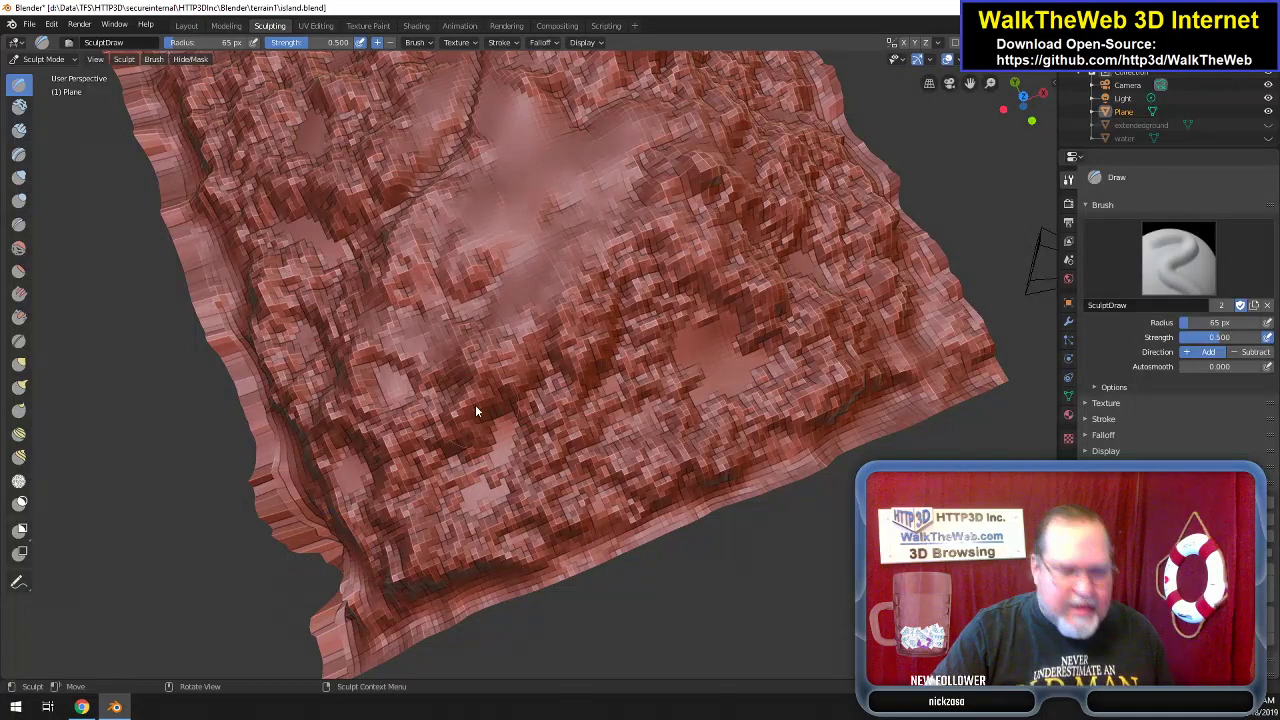
key(ctrl+z)
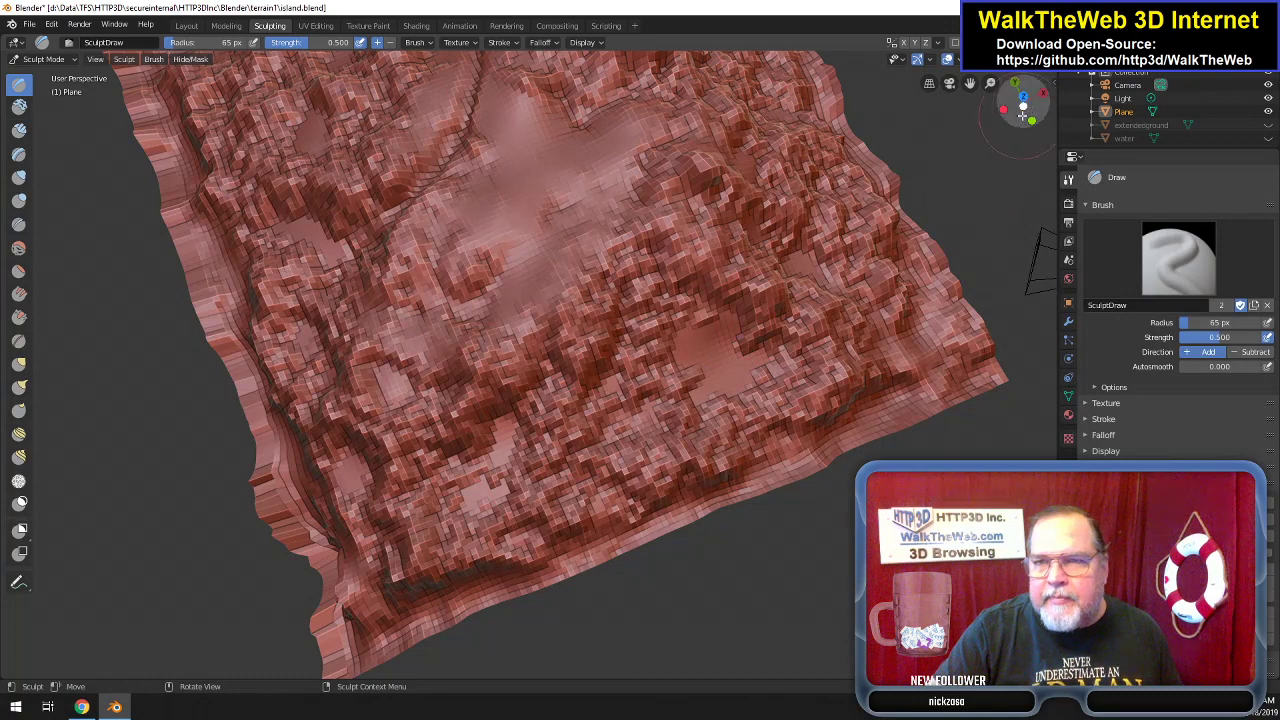
mouse_move(323, 588)
mouse_down()
mouse_move(311, 584)
mouse_move(316, 598)
mouse_move(331, 558)
mouse_move(334, 617)
mouse_up()
drag(322, 547, 306, 574)
drag(325, 514, 395, 572)
Set the Draw brush radius to 40 px and rework the jagged outer border beside the corner.
mouse_move(1022, 104)
mouse_down()
mouse_move(1013, 45)
mouse_move(1015, 94)
mouse_up()
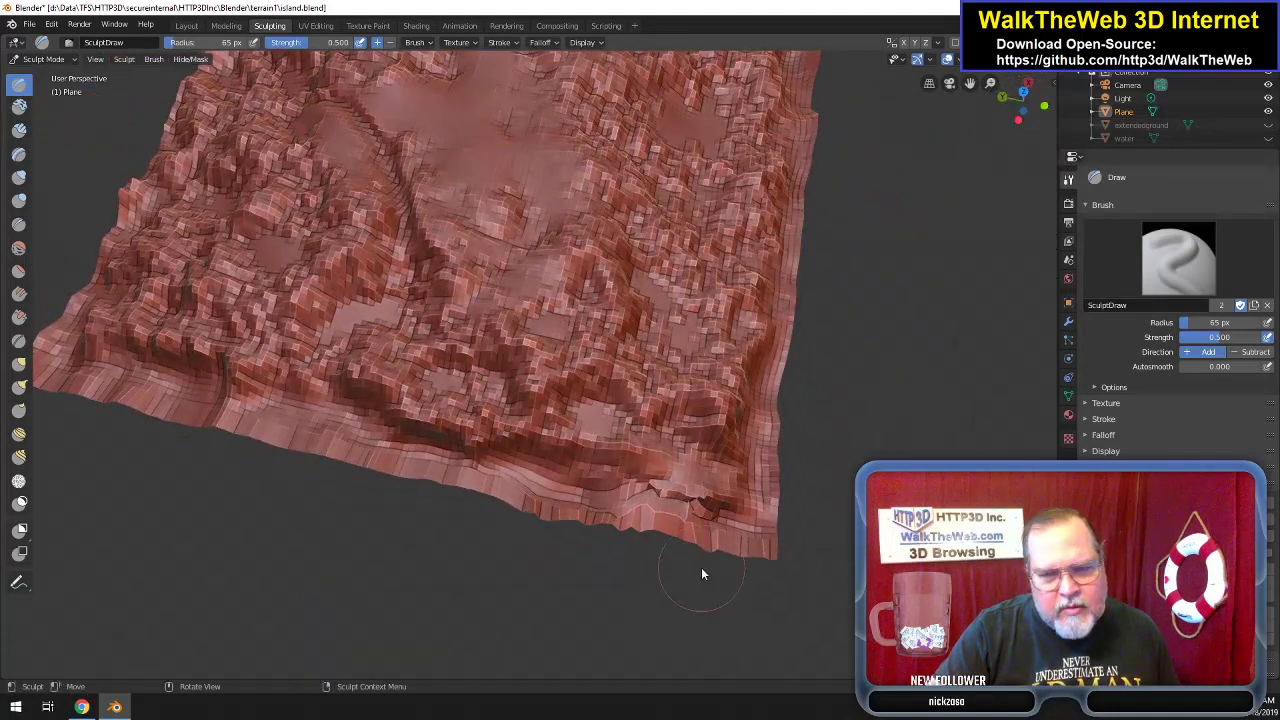
right_click(701, 567)
right_click(750, 569)
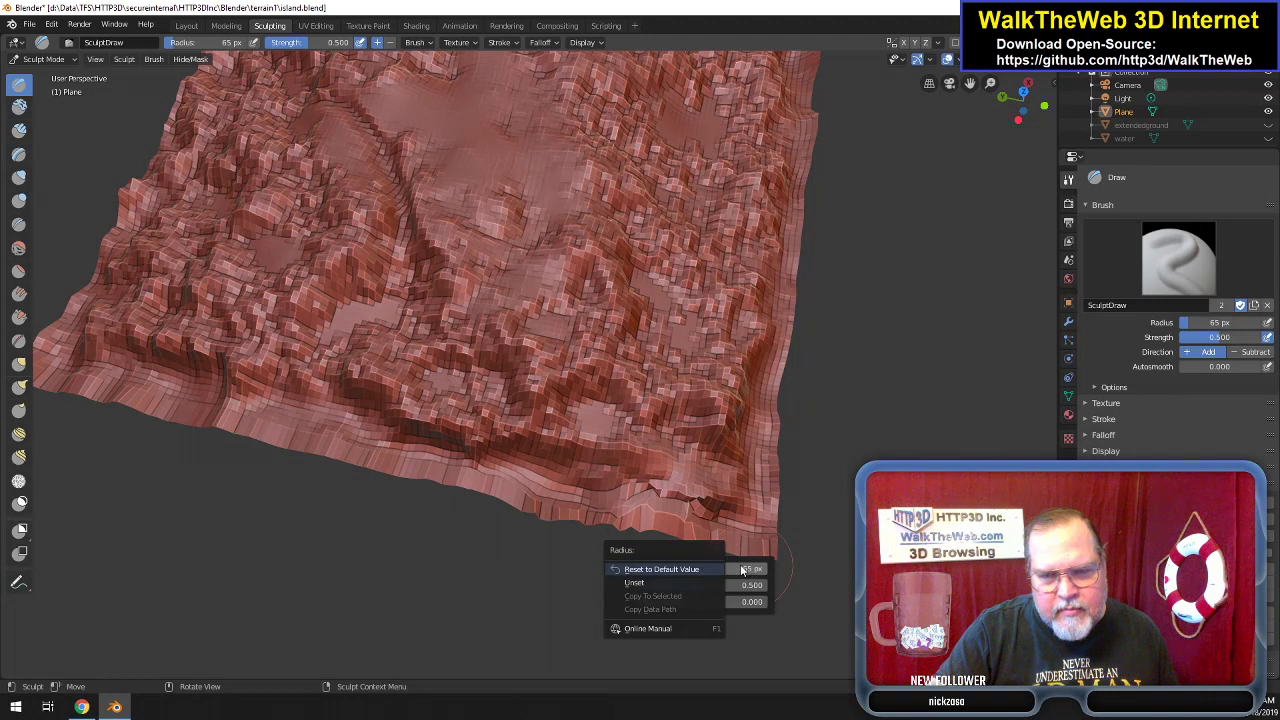
right_click(823, 551)
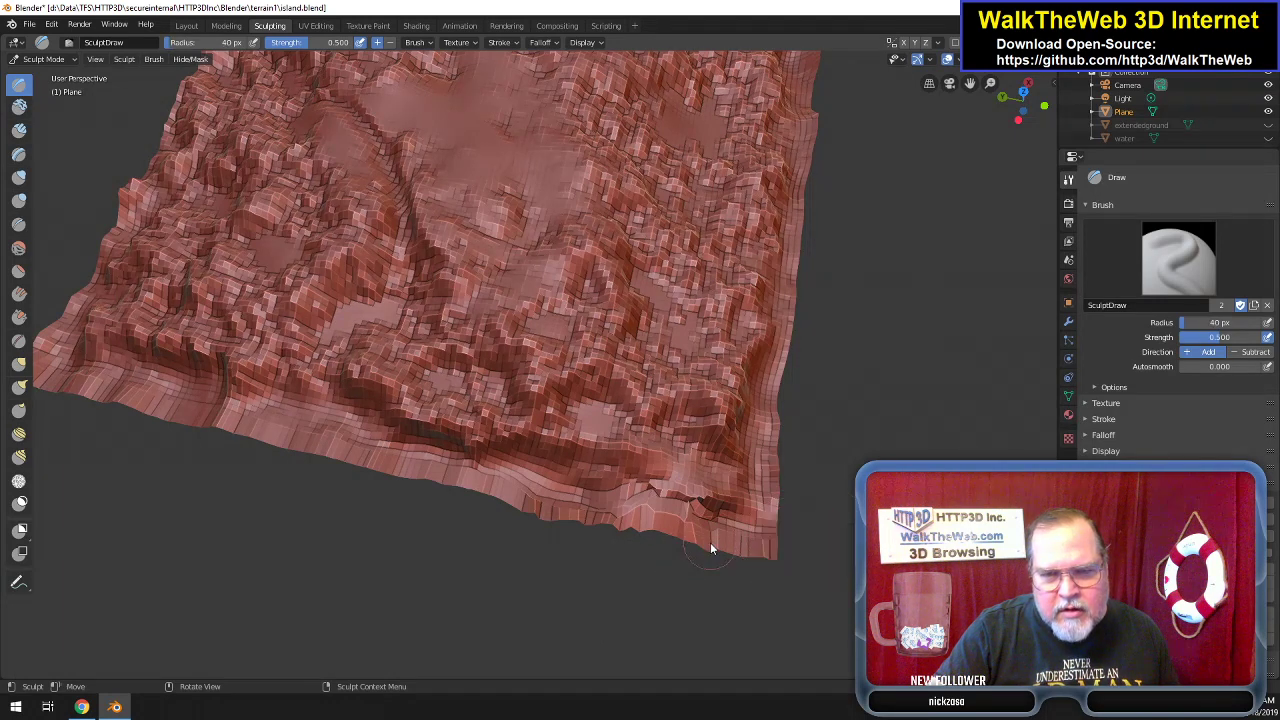
mouse_move(710, 543)
mouse_down()
mouse_move(699, 526)
mouse_move(672, 543)
mouse_move(643, 528)
mouse_move(664, 530)
mouse_move(586, 523)
mouse_move(697, 534)
mouse_move(597, 557)
mouse_up()
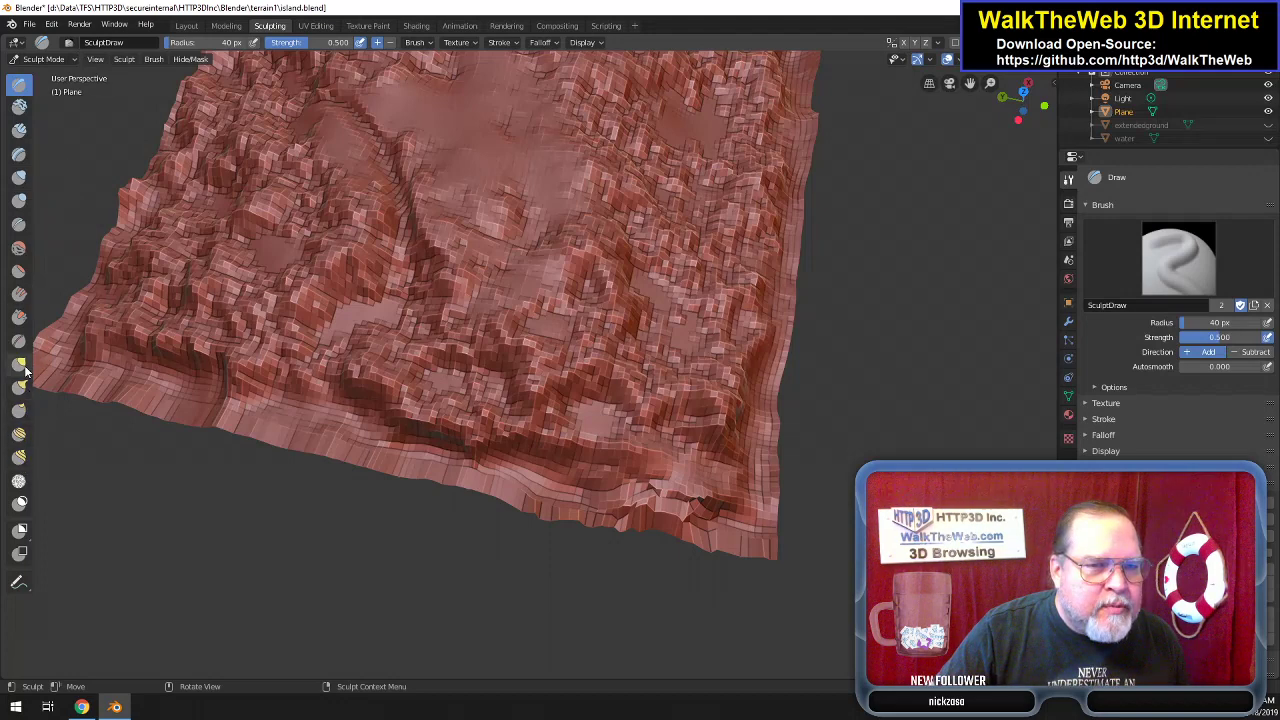
Flatten the terrain's border on both sides of the corner with the Flatten brush, enlarging its radius to 90 px.
click(18, 272)
mouse_move(714, 543)
mouse_down()
mouse_move(586, 529)
mouse_move(742, 545)
mouse_move(756, 565)
mouse_move(782, 550)
mouse_move(589, 534)
mouse_move(720, 535)
mouse_move(586, 530)
mouse_move(540, 500)
mouse_move(470, 494)
mouse_up()
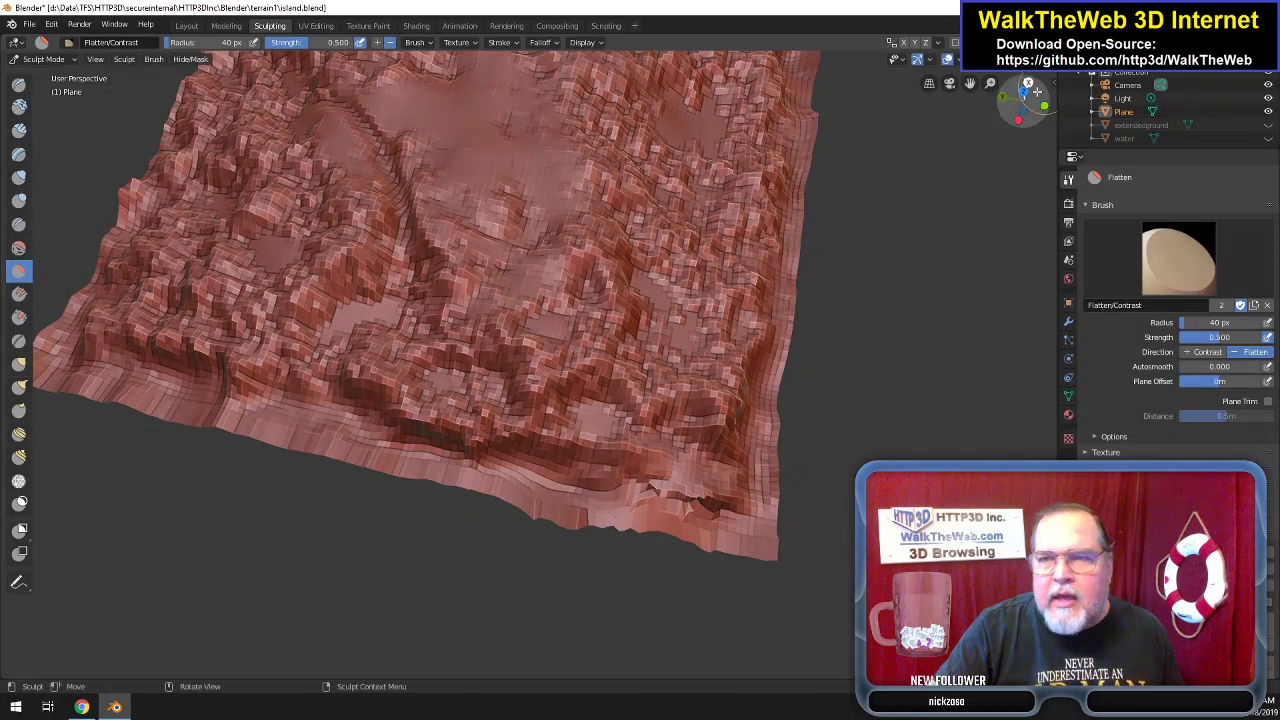
drag(1020, 102, 940, 112)
mouse_move(425, 427)
mouse_down()
mouse_move(489, 437)
mouse_move(480, 460)
mouse_move(308, 505)
mouse_up()
scroll(489, 437, up, 3)
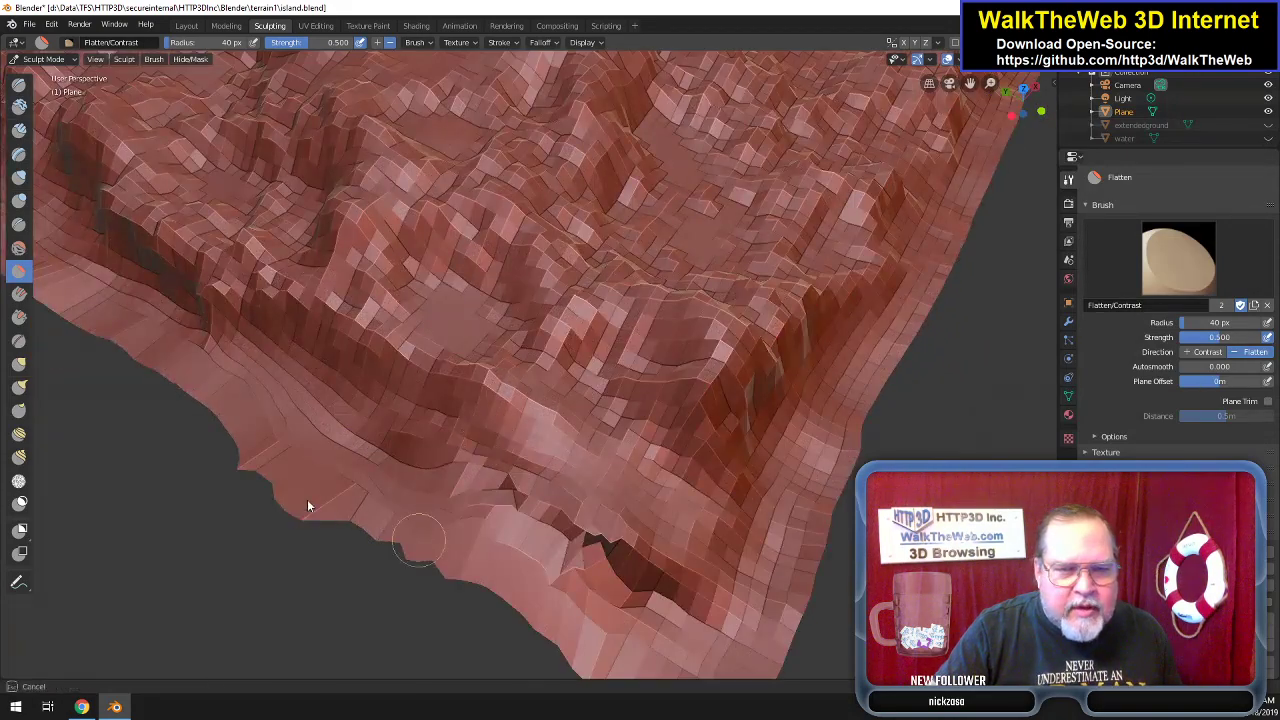
mouse_move(427, 550)
mouse_down()
mouse_move(300, 480)
mouse_move(314, 457)
mouse_move(266, 451)
mouse_move(291, 513)
mouse_move(329, 489)
mouse_move(396, 535)
mouse_move(405, 525)
mouse_move(358, 483)
mouse_move(384, 485)
mouse_move(255, 457)
mouse_move(252, 428)
mouse_move(220, 390)
mouse_move(175, 381)
mouse_move(136, 336)
mouse_move(178, 378)
mouse_move(207, 370)
mouse_move(313, 425)
mouse_move(285, 392)
mouse_move(377, 502)
mouse_move(570, 553)
mouse_move(621, 626)
mouse_move(521, 571)
mouse_move(773, 518)
mouse_move(800, 606)
mouse_move(780, 620)
mouse_move(810, 456)
mouse_move(831, 520)
mouse_move(872, 380)
mouse_move(828, 503)
mouse_move(801, 467)
mouse_move(734, 624)
mouse_move(842, 540)
mouse_move(827, 498)
mouse_move(800, 540)
mouse_move(847, 432)
mouse_move(919, 365)
mouse_move(882, 372)
mouse_move(1010, 122)
mouse_move(920, 325)
mouse_move(858, 391)
mouse_move(757, 614)
mouse_move(628, 642)
mouse_move(591, 559)
mouse_move(571, 568)
mouse_move(520, 525)
mouse_move(619, 622)
mouse_move(545, 640)
mouse_move(607, 644)
mouse_move(464, 566)
mouse_move(378, 482)
mouse_move(263, 477)
mouse_move(274, 455)
mouse_move(680, 381)
mouse_move(973, 156)
mouse_up()
right_click(290, 506)
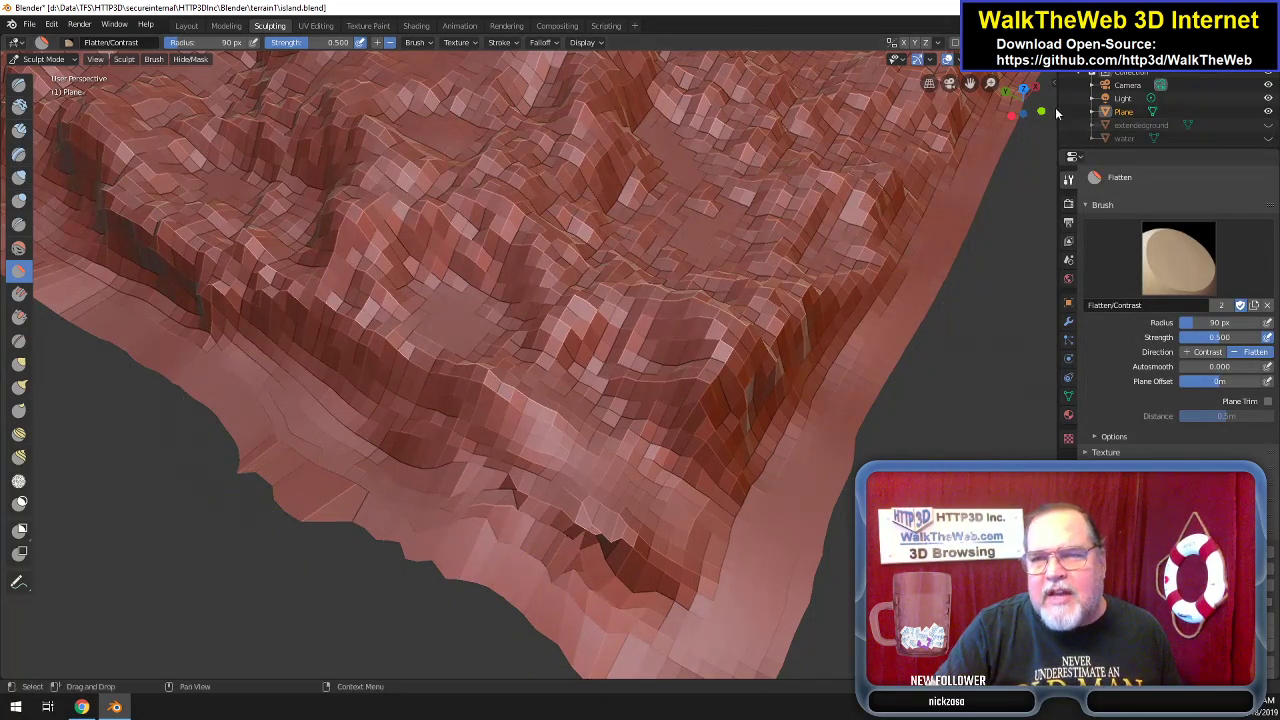
Flatten the uneven terrain border along the side next to the reworked corner with long Flatten brush strokes.
drag(1030, 107, 1030, 80)
mouse_move(426, 446)
mouse_down()
mouse_move(583, 380)
mouse_move(560, 363)
mouse_move(689, 406)
mouse_move(744, 393)
mouse_up()
mouse_move(805, 410)
mouse_down()
mouse_move(943, 403)
mouse_move(749, 414)
mouse_move(817, 401)
mouse_move(775, 398)
mouse_move(899, 403)
mouse_move(732, 412)
mouse_move(867, 394)
mouse_move(619, 382)
mouse_move(711, 366)
mouse_move(806, 380)
mouse_move(686, 414)
mouse_move(736, 424)
mouse_move(691, 403)
mouse_move(766, 380)
mouse_move(713, 379)
mouse_move(617, 409)
mouse_move(249, 369)
mouse_move(342, 364)
mouse_move(123, 330)
mouse_move(134, 306)
mouse_move(100, 313)
mouse_move(172, 343)
mouse_move(423, 363)
mouse_move(517, 423)
mouse_up()
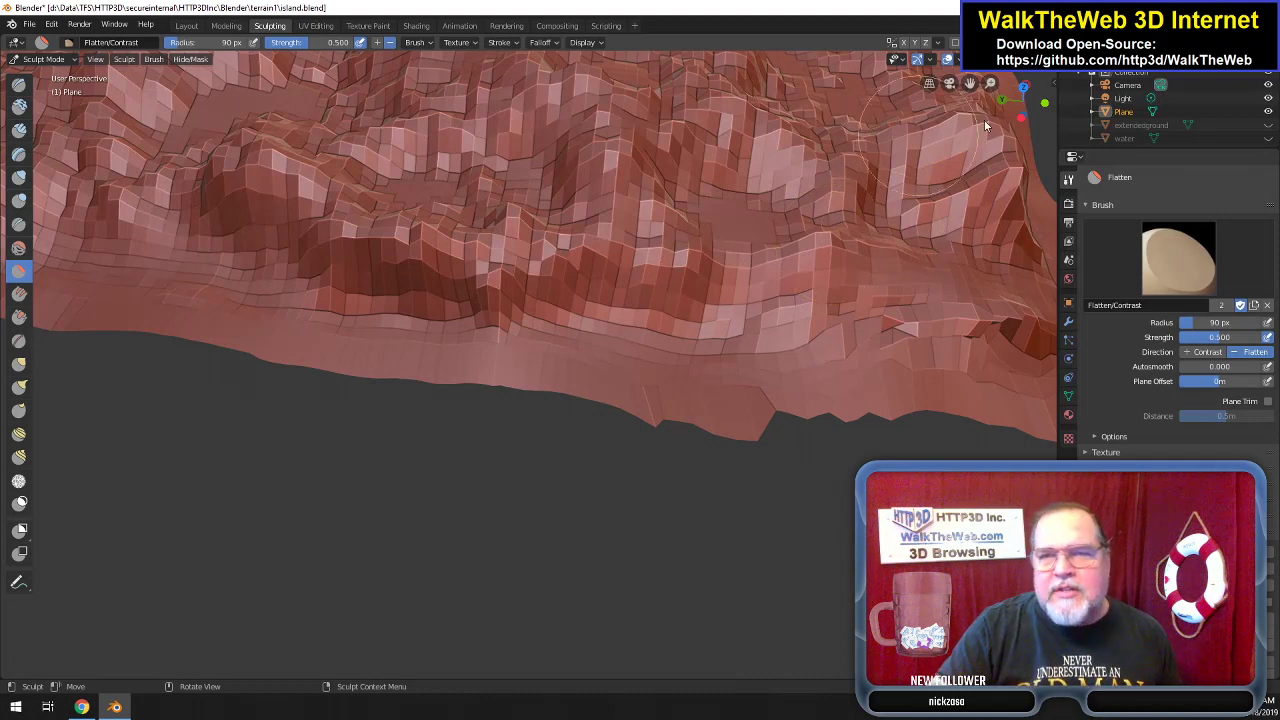
mouse_move(1018, 100)
mouse_down()
mouse_move(985, 112)
mouse_move(1010, 108)
mouse_up()
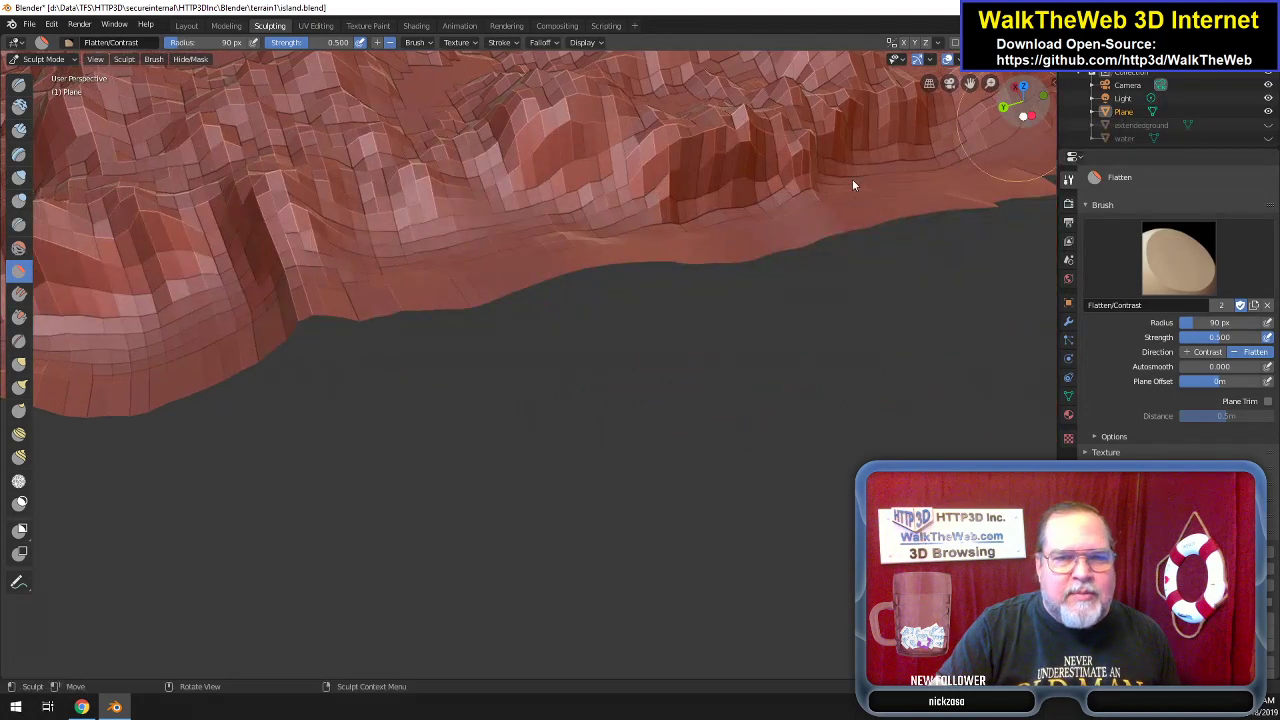
mouse_move(668, 241)
mouse_down()
mouse_move(560, 264)
mouse_move(668, 258)
mouse_move(562, 262)
mouse_move(606, 273)
mouse_move(345, 317)
mouse_move(530, 283)
mouse_move(373, 286)
mouse_move(353, 322)
mouse_move(531, 277)
mouse_move(580, 280)
mouse_move(197, 371)
mouse_move(136, 392)
mouse_move(212, 368)
mouse_move(129, 416)
mouse_move(108, 403)
mouse_up()
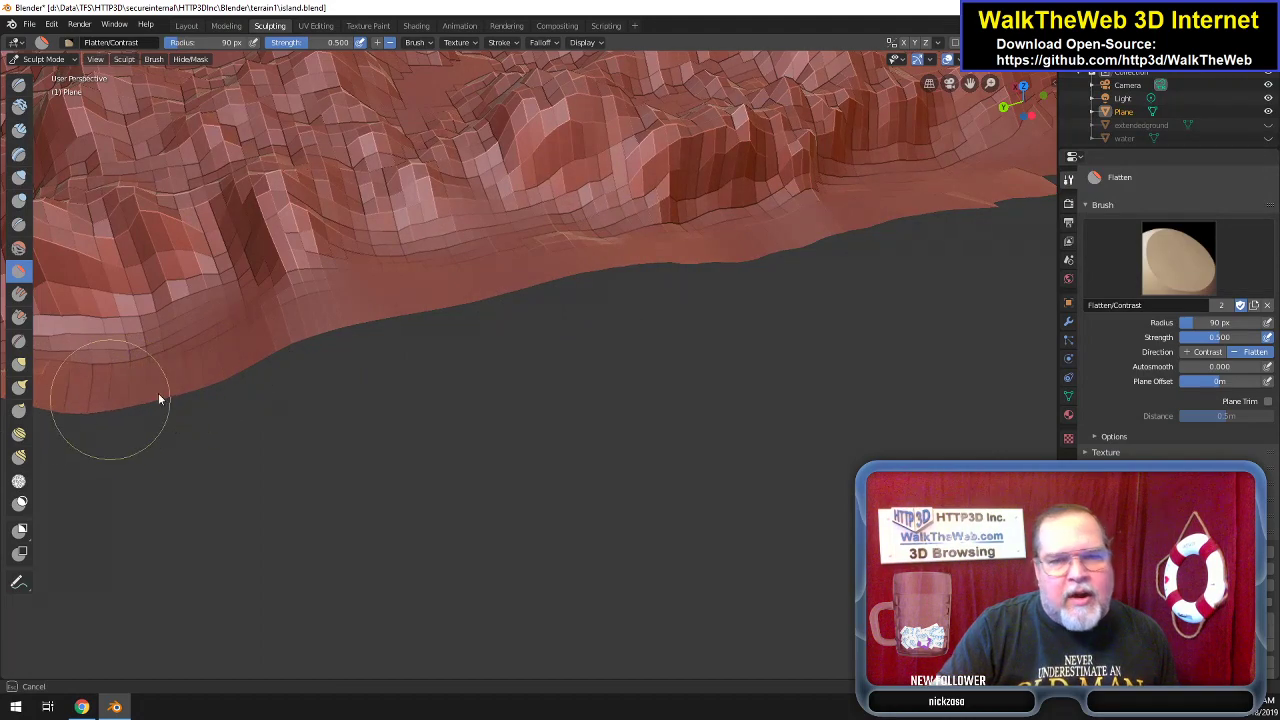
Flatten the raised terrain border around the next corner and along both of its adjoining sides.
drag(1045, 110, 995, 135)
mouse_move(590, 375)
mouse_down()
mouse_move(623, 337)
mouse_move(664, 339)
mouse_move(628, 328)
mouse_move(660, 326)
mouse_move(628, 362)
mouse_move(690, 320)
mouse_move(371, 543)
mouse_move(403, 557)
mouse_move(285, 591)
mouse_move(350, 551)
mouse_move(300, 565)
mouse_move(360, 532)
mouse_move(418, 527)
mouse_move(457, 484)
mouse_move(330, 488)
mouse_move(314, 523)
mouse_move(251, 486)
mouse_move(294, 480)
mouse_move(390, 509)
mouse_move(363, 543)
mouse_move(280, 569)
mouse_move(348, 515)
mouse_move(343, 491)
mouse_move(275, 524)
mouse_move(206, 503)
mouse_move(232, 466)
mouse_move(68, 368)
mouse_move(165, 421)
mouse_move(236, 503)
mouse_move(288, 515)
mouse_move(269, 492)
mouse_move(152, 465)
mouse_move(194, 509)
mouse_move(277, 537)
mouse_move(409, 540)
mouse_move(310, 558)
mouse_move(457, 474)
mouse_move(586, 334)
mouse_move(317, 546)
mouse_move(659, 340)
mouse_move(583, 363)
mouse_move(533, 417)
mouse_move(326, 474)
mouse_move(194, 465)
mouse_move(123, 394)
mouse_move(209, 509)
mouse_move(229, 514)
mouse_move(199, 493)
mouse_up()
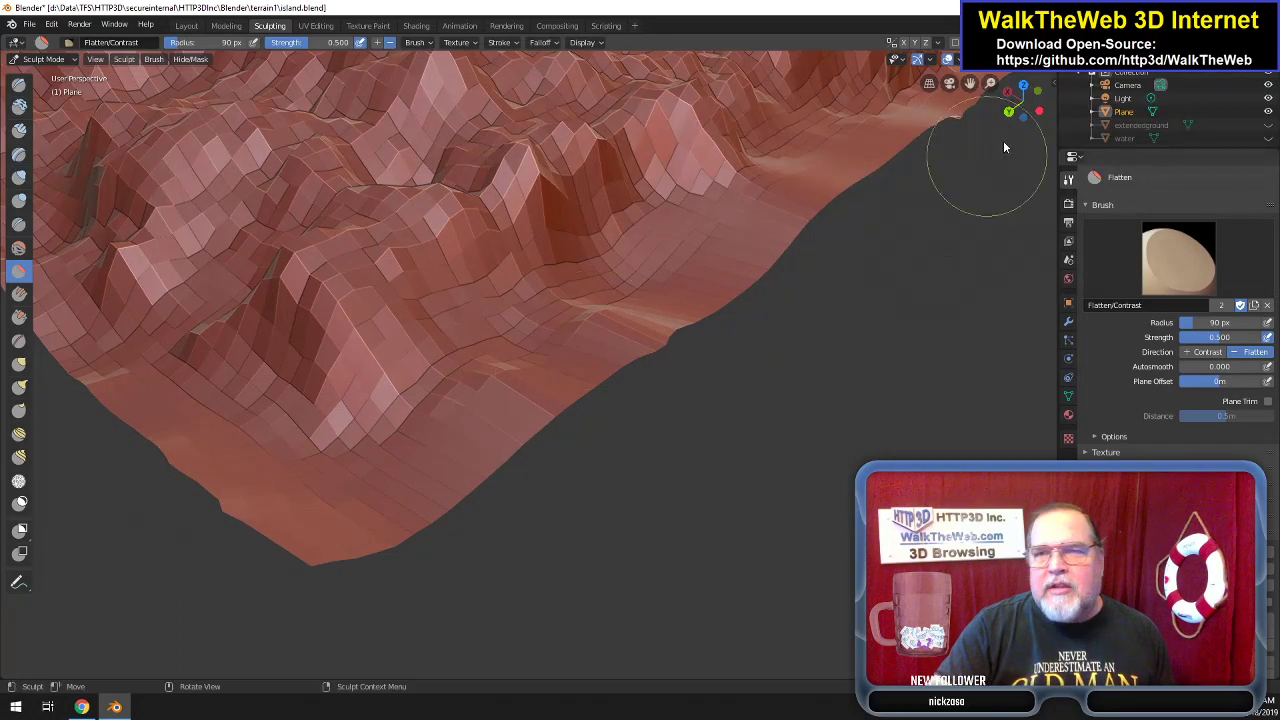
drag(1017, 109, 1008, 206)
mouse_move(663, 443)
mouse_down()
mouse_move(443, 463)
mouse_move(661, 542)
mouse_move(880, 590)
mouse_move(591, 518)
mouse_move(478, 452)
mouse_move(428, 457)
mouse_move(363, 404)
mouse_move(394, 366)
mouse_move(376, 409)
mouse_move(368, 402)
mouse_move(406, 423)
mouse_move(322, 368)
mouse_move(289, 370)
mouse_move(357, 385)
mouse_move(294, 371)
mouse_move(400, 420)
mouse_move(246, 371)
mouse_move(142, 272)
mouse_move(154, 289)
mouse_move(128, 278)
mouse_move(162, 293)
mouse_move(102, 299)
mouse_move(237, 304)
mouse_move(195, 318)
mouse_move(305, 330)
mouse_up()
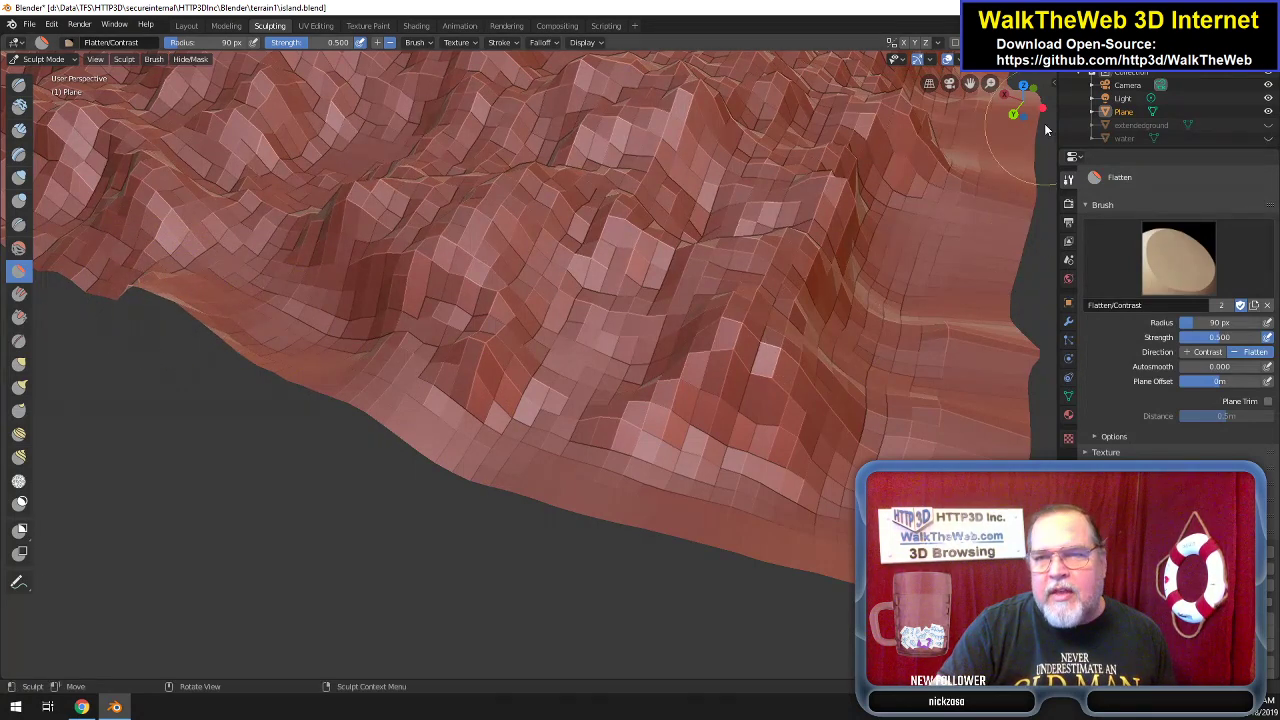
drag(1020, 100, 1015, 115)
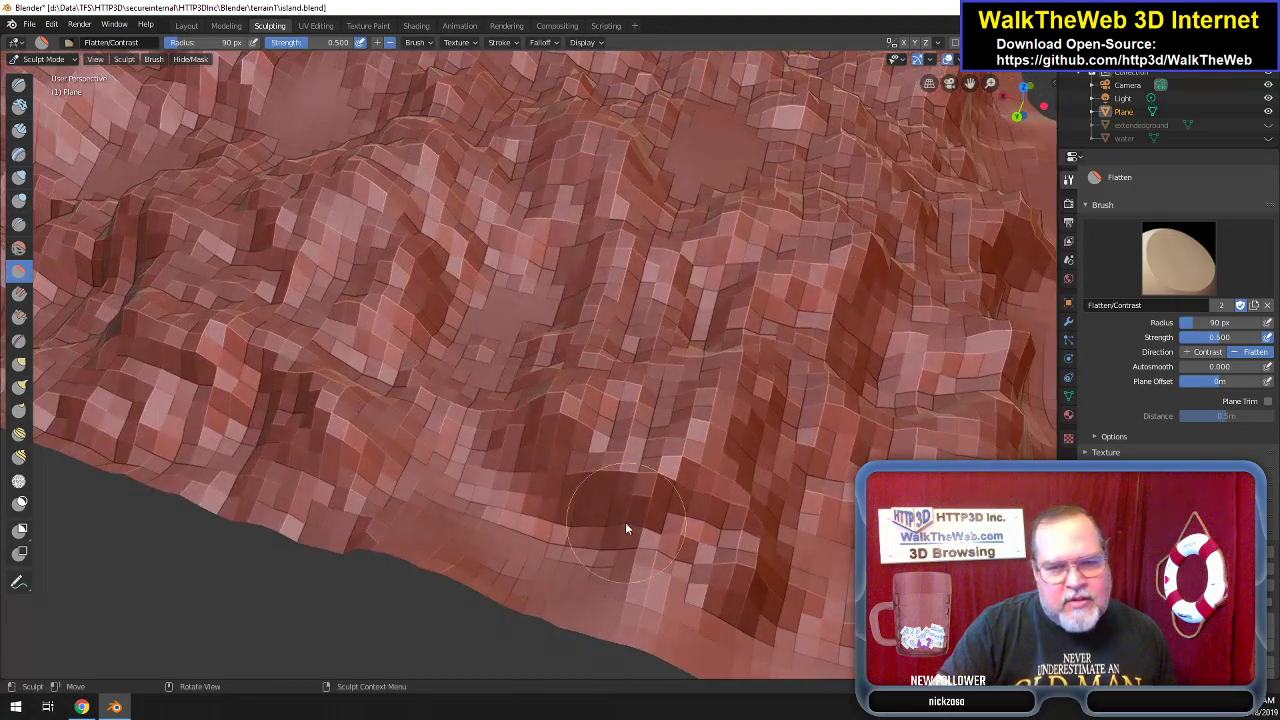
mouse_move(563, 616)
mouse_down()
mouse_move(580, 635)
mouse_move(409, 570)
mouse_move(608, 620)
mouse_move(520, 618)
mouse_move(455, 578)
mouse_move(350, 555)
mouse_move(326, 533)
mouse_move(207, 520)
mouse_move(440, 575)
mouse_move(355, 560)
mouse_move(244, 500)
mouse_move(86, 457)
mouse_move(163, 458)
mouse_move(172, 510)
mouse_move(200, 495)
mouse_move(429, 551)
mouse_move(427, 573)
mouse_move(491, 583)
mouse_move(366, 563)
mouse_move(349, 509)
mouse_move(370, 420)
mouse_up()
Smooth out the bumps along the following side's outer border with the Flatten brush.
drag(1020, 100, 995, 160)
mouse_move(732, 453)
mouse_down()
mouse_move(432, 535)
mouse_move(471, 526)
mouse_move(352, 527)
mouse_move(533, 485)
mouse_move(397, 502)
mouse_move(208, 548)
mouse_move(186, 576)
mouse_move(317, 567)
mouse_move(286, 545)
mouse_move(627, 493)
mouse_move(276, 541)
mouse_move(150, 585)
mouse_up()
drag(1022, 100, 1052, 120)
mouse_move(562, 402)
mouse_down()
mouse_move(539, 410)
mouse_move(561, 394)
mouse_move(551, 417)
mouse_move(514, 415)
mouse_move(575, 408)
mouse_move(256, 502)
mouse_move(423, 488)
mouse_move(419, 434)
mouse_move(532, 392)
mouse_move(480, 399)
mouse_move(436, 445)
mouse_move(549, 426)
mouse_move(615, 398)
mouse_move(516, 425)
mouse_up()
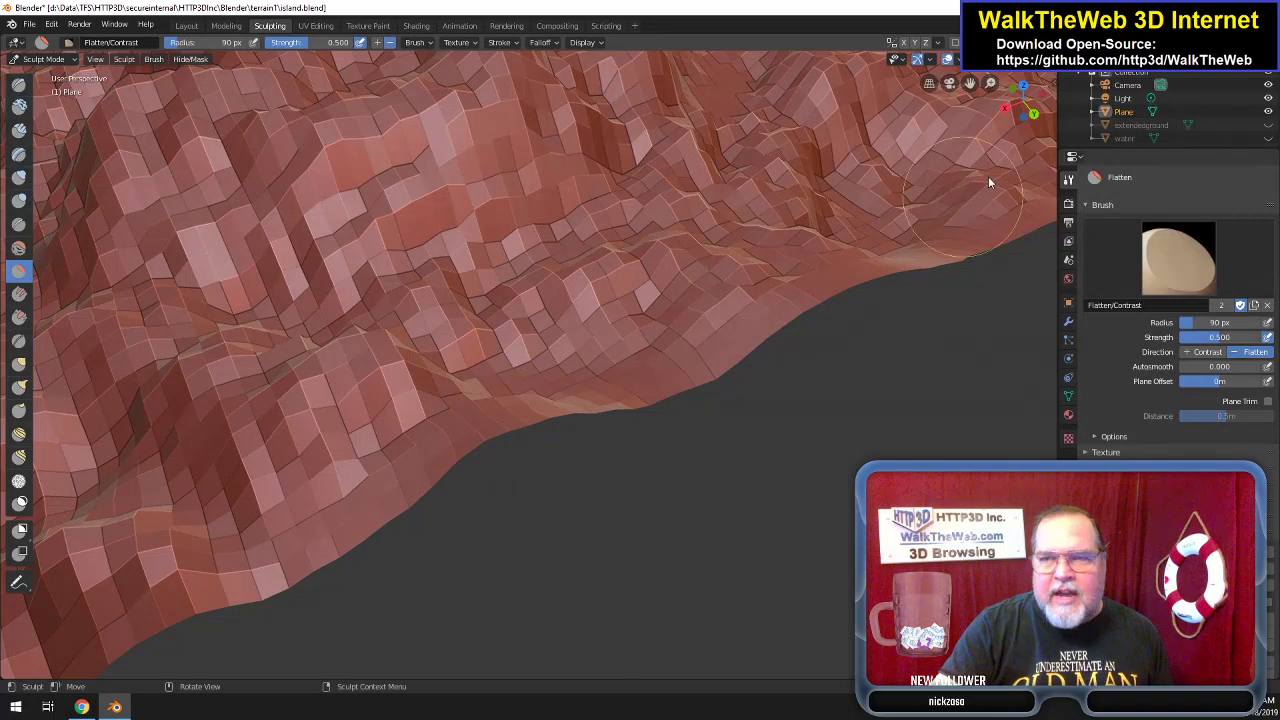
mouse_move(1032, 113)
mouse_down()
mouse_move(1026, 82)
mouse_move(814, 287)
mouse_up()
mouse_move(550, 478)
mouse_down()
mouse_move(480, 548)
mouse_move(307, 608)
mouse_move(638, 425)
mouse_move(523, 442)
mouse_move(521, 428)
mouse_move(512, 438)
mouse_move(556, 448)
mouse_move(620, 428)
mouse_move(640, 448)
mouse_move(684, 405)
mouse_move(789, 371)
mouse_move(459, 521)
mouse_move(526, 486)
mouse_move(477, 494)
mouse_move(560, 466)
mouse_move(503, 487)
mouse_move(690, 355)
mouse_up()
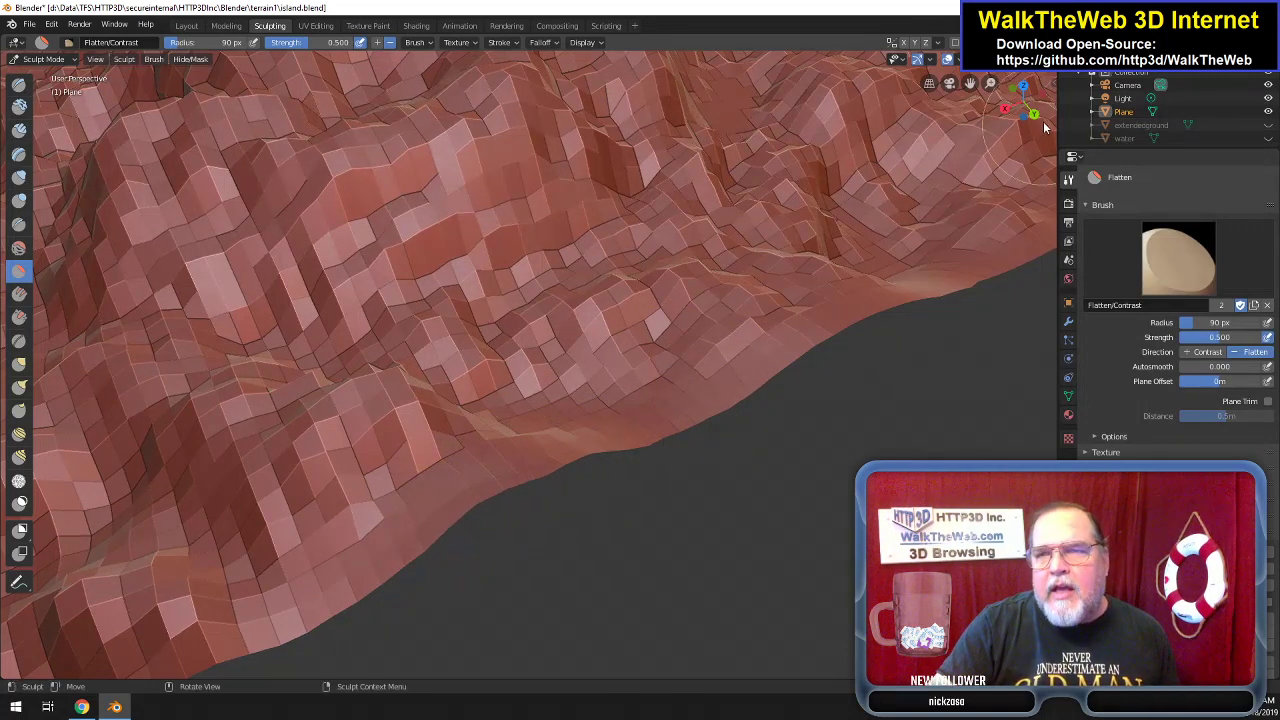
Flatten the hilly terrain corner at the end of that side into a level strip continuing along both edges.
mouse_move(1024, 104)
mouse_down()
mouse_move(1020, 130)
mouse_move(853, 247)
mouse_up()
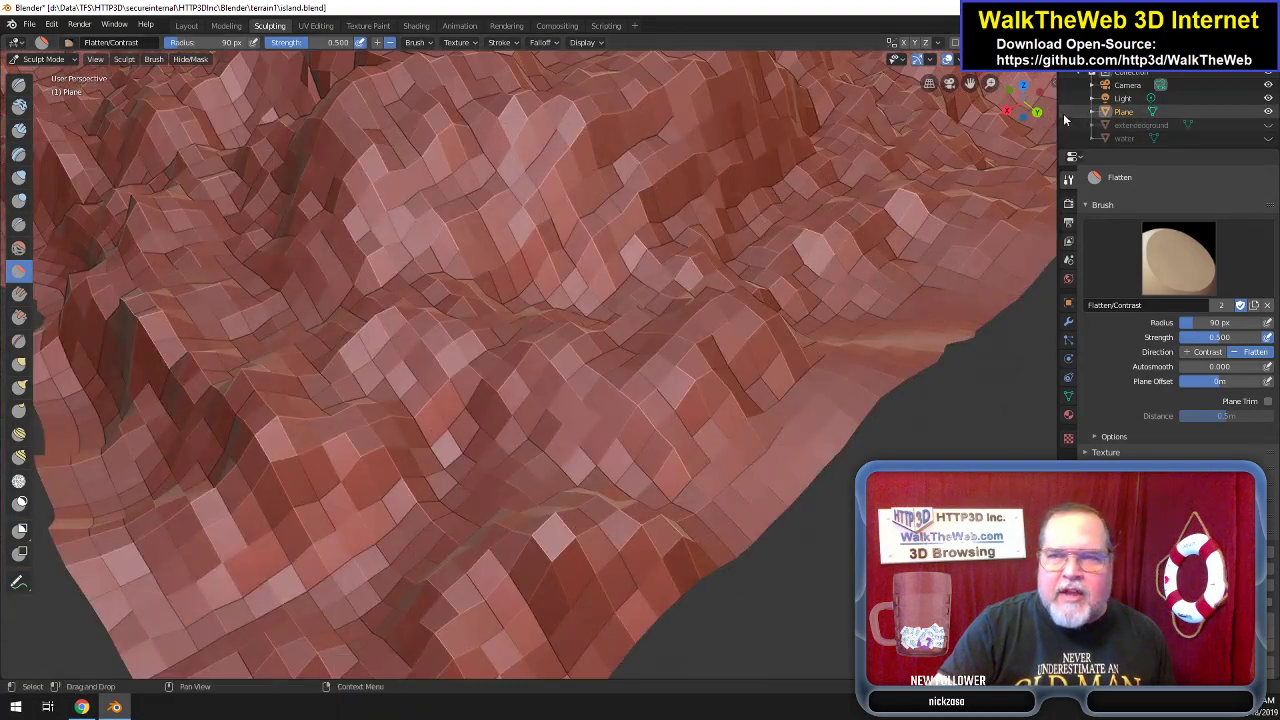
drag(1044, 104, 886, 226)
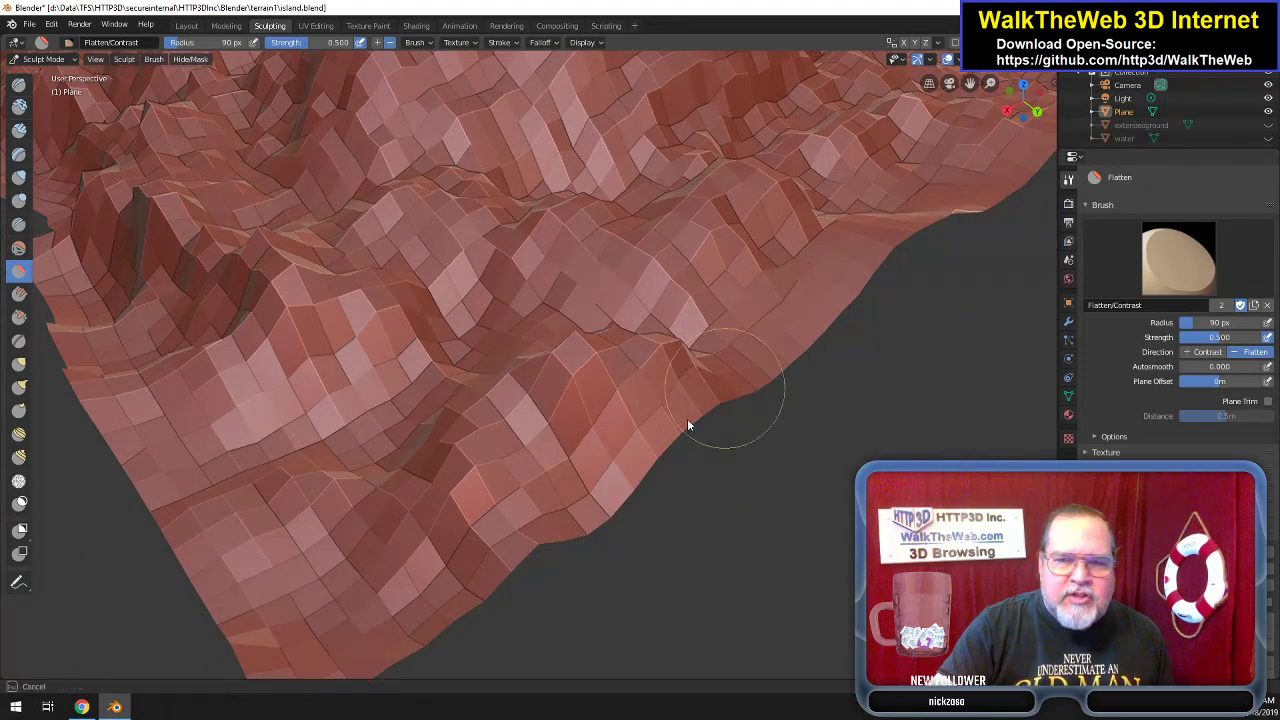
mouse_move(612, 449)
mouse_down()
mouse_move(499, 512)
mouse_move(538, 538)
mouse_move(704, 419)
mouse_move(657, 429)
mouse_move(694, 397)
mouse_up()
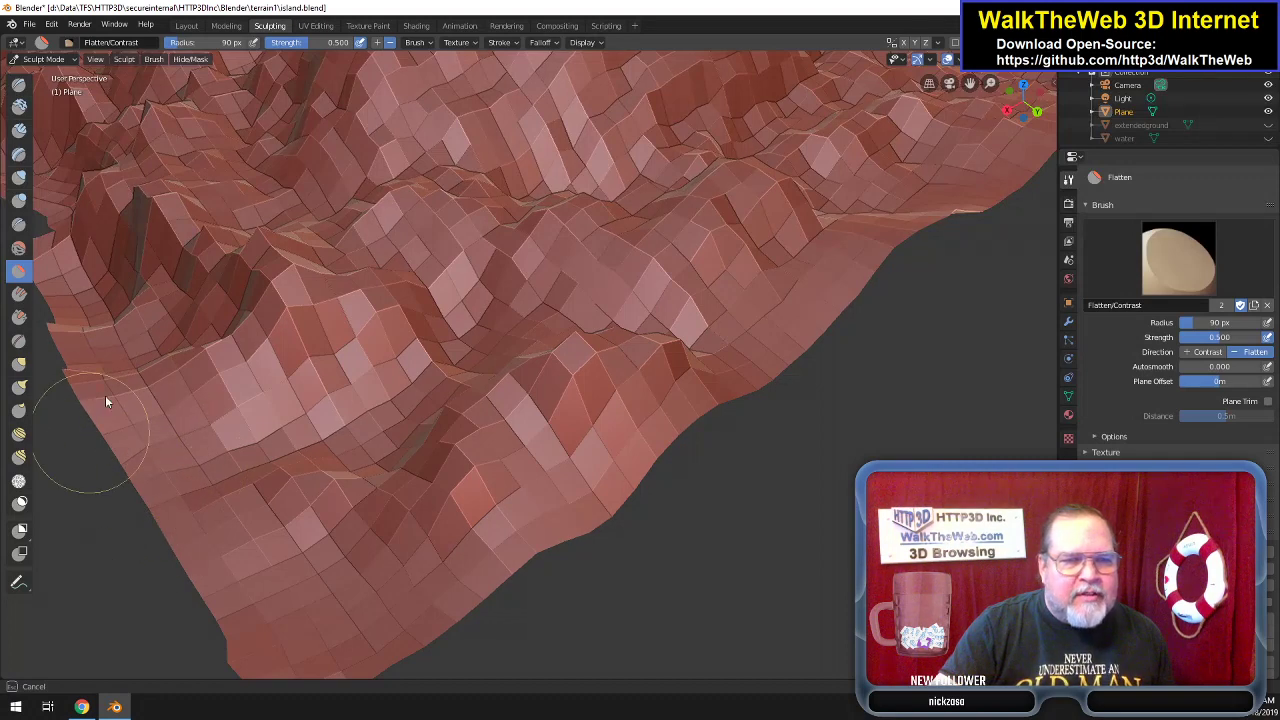
mouse_move(296, 655)
mouse_down()
mouse_move(470, 529)
mouse_move(487, 575)
mouse_move(498, 568)
mouse_up()
scroll(646, 352, down, 3)
mouse_move(646, 352)
mouse_down()
mouse_move(466, 471)
mouse_move(397, 554)
mouse_move(415, 481)
mouse_move(437, 494)
mouse_move(573, 409)
mouse_move(546, 414)
mouse_move(523, 377)
mouse_move(488, 418)
mouse_move(591, 374)
mouse_move(580, 420)
mouse_move(503, 466)
mouse_move(700, 332)
mouse_move(730, 287)
mouse_move(772, 272)
mouse_move(722, 297)
mouse_move(782, 254)
mouse_move(697, 305)
mouse_move(743, 290)
mouse_move(776, 272)
mouse_move(414, 418)
mouse_move(413, 454)
mouse_move(347, 351)
mouse_move(343, 420)
mouse_move(290, 358)
mouse_move(314, 365)
mouse_move(234, 309)
mouse_move(280, 343)
mouse_move(266, 280)
mouse_move(211, 278)
mouse_move(208, 260)
mouse_move(233, 283)
mouse_move(201, 241)
mouse_move(211, 283)
mouse_move(210, 249)
mouse_move(170, 257)
mouse_move(244, 232)
mouse_move(232, 248)
mouse_move(253, 280)
mouse_up()
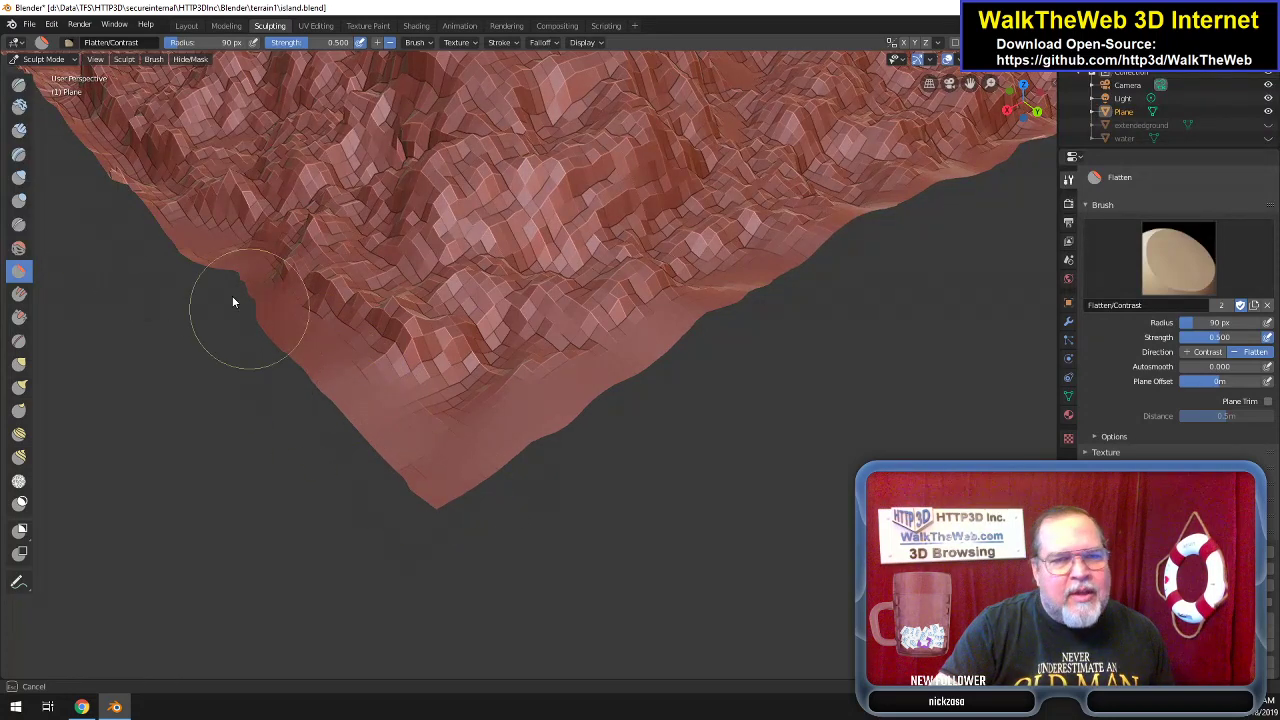
mouse_move(125, 185)
mouse_down()
mouse_move(163, 200)
mouse_move(134, 175)
mouse_move(140, 190)
mouse_up()
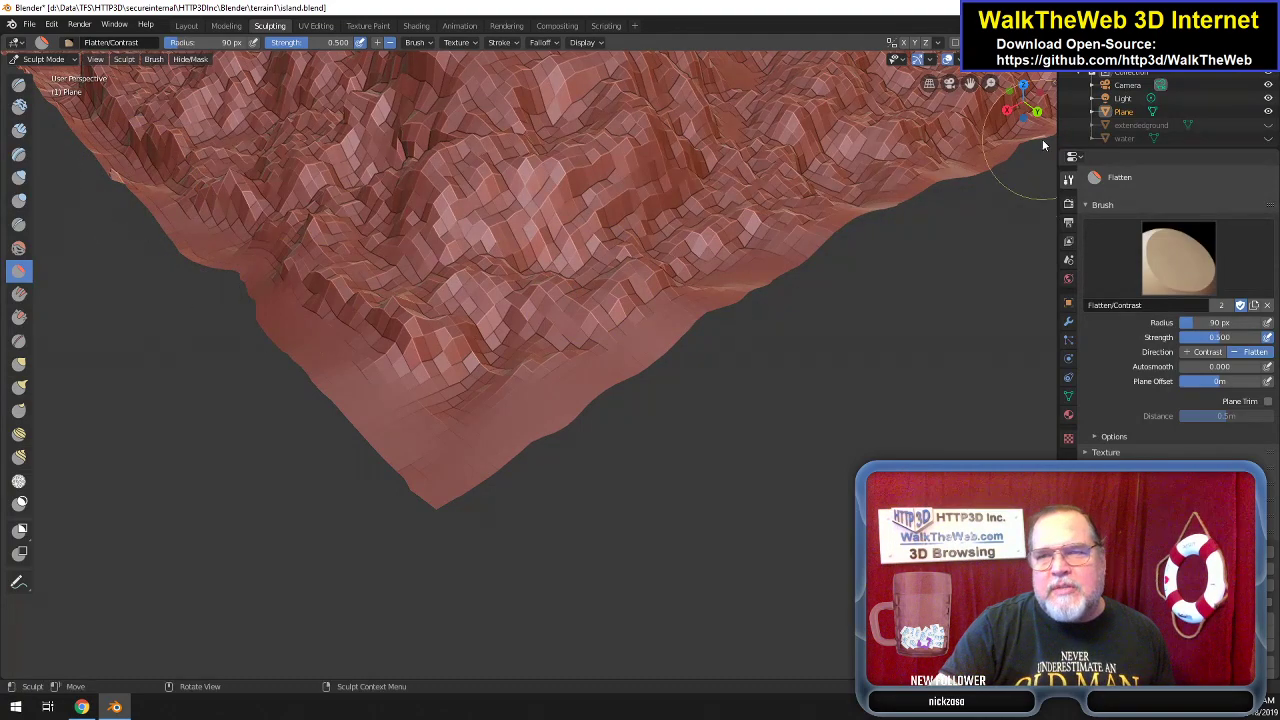
Flatten the border along the remaining side and level its end corner with Flatten brush strokes.
drag(1014, 108, 1040, 104)
mouse_move(620, 420)
mouse_down()
mouse_move(566, 435)
mouse_move(654, 449)
mouse_move(486, 420)
mouse_move(510, 406)
mouse_move(468, 414)
mouse_move(245, 335)
mouse_move(277, 337)
mouse_move(289, 314)
mouse_move(344, 334)
mouse_move(257, 323)
mouse_move(280, 306)
mouse_move(551, 429)
mouse_move(209, 366)
mouse_move(178, 268)
mouse_move(209, 294)
mouse_move(166, 257)
mouse_move(137, 274)
mouse_move(177, 262)
mouse_move(125, 249)
mouse_move(245, 295)
mouse_move(224, 266)
mouse_move(278, 318)
mouse_up()
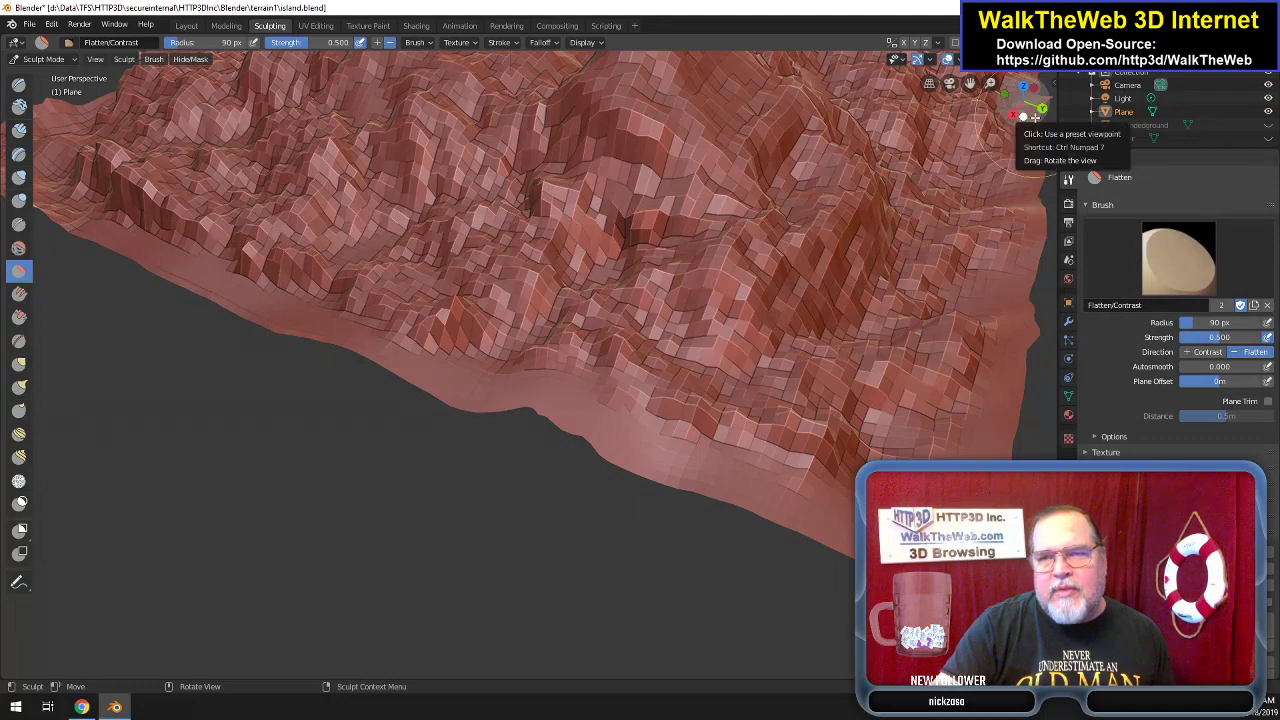
drag(1034, 117, 540, 340)
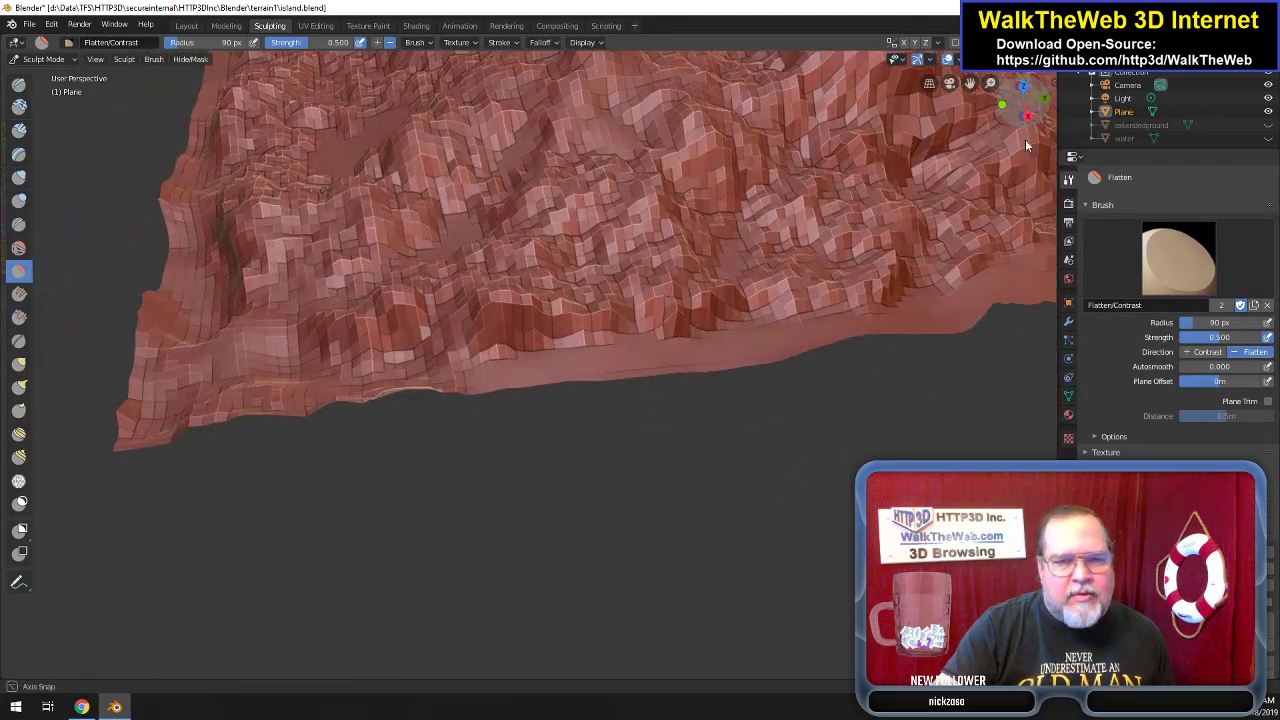
mouse_move(410, 414)
mouse_down()
mouse_move(314, 391)
mouse_move(340, 420)
mouse_move(317, 406)
mouse_move(767, 368)
mouse_move(954, 323)
mouse_move(743, 365)
mouse_move(242, 406)
mouse_move(177, 425)
mouse_move(146, 346)
mouse_move(134, 386)
mouse_move(163, 330)
mouse_move(129, 382)
mouse_move(140, 457)
mouse_move(120, 434)
mouse_move(129, 377)
mouse_move(176, 402)
mouse_move(220, 394)
mouse_move(177, 409)
mouse_move(363, 409)
mouse_move(121, 418)
mouse_move(144, 305)
mouse_move(140, 394)
mouse_up()
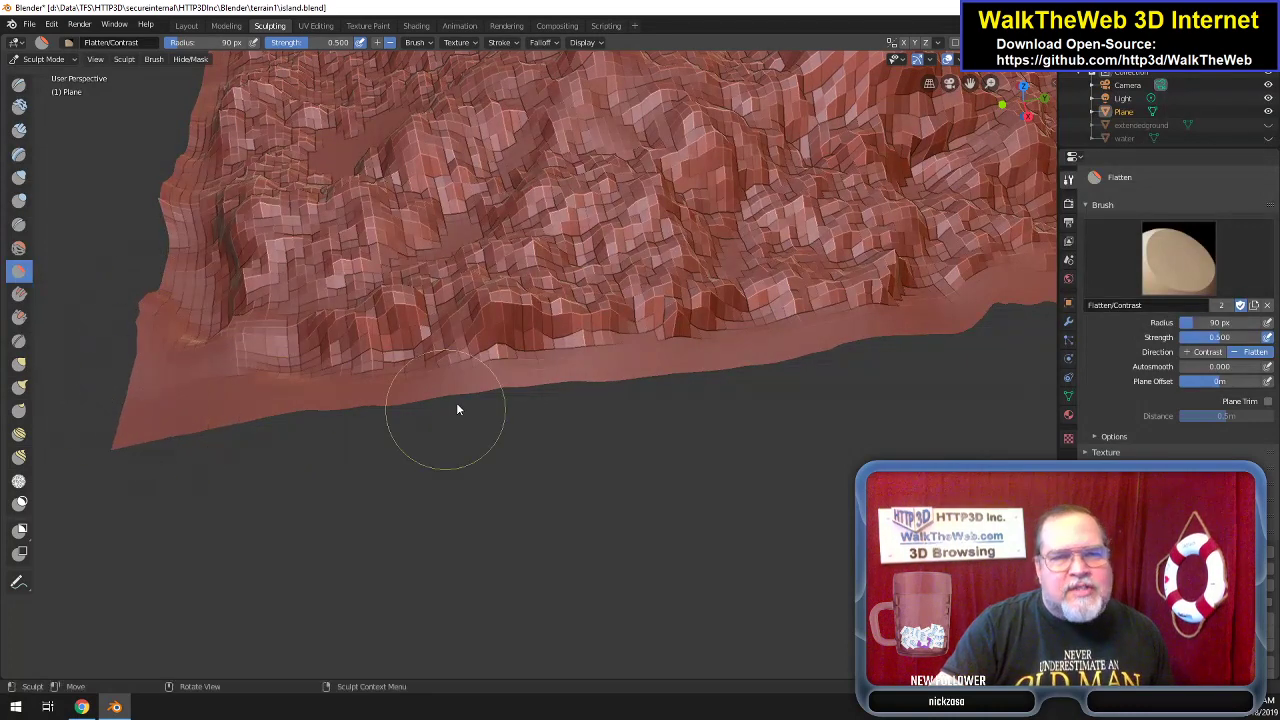
drag(1028, 88, 980, 105)
mouse_move(782, 445)
mouse_down()
mouse_move(652, 415)
mouse_move(689, 457)
mouse_move(774, 457)
mouse_move(457, 429)
mouse_move(520, 424)
mouse_move(506, 383)
mouse_move(400, 354)
mouse_move(414, 323)
mouse_move(371, 341)
mouse_move(523, 382)
mouse_move(650, 464)
mouse_move(449, 380)
mouse_move(363, 294)
mouse_move(303, 257)
mouse_move(321, 278)
mouse_move(289, 286)
mouse_move(191, 234)
mouse_move(149, 171)
mouse_move(618, 440)
mouse_move(750, 440)
mouse_move(574, 426)
mouse_move(610, 464)
mouse_move(537, 429)
mouse_move(494, 363)
mouse_move(727, 498)
mouse_move(894, 400)
mouse_move(903, 449)
mouse_move(925, 385)
mouse_up()
right_click(851, 450)
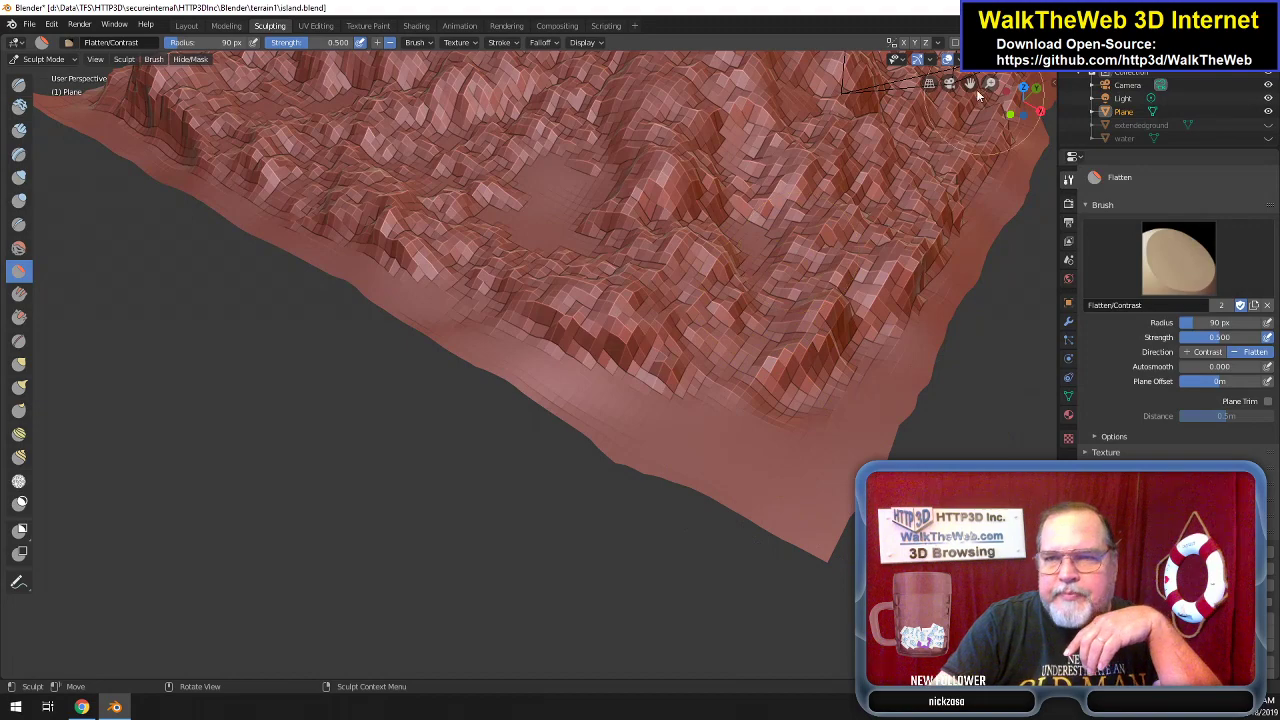
Toggle the extendedground plane's visibility on and off to compare its level with the flattened terrain border.
drag(1022, 100, 992, 110)
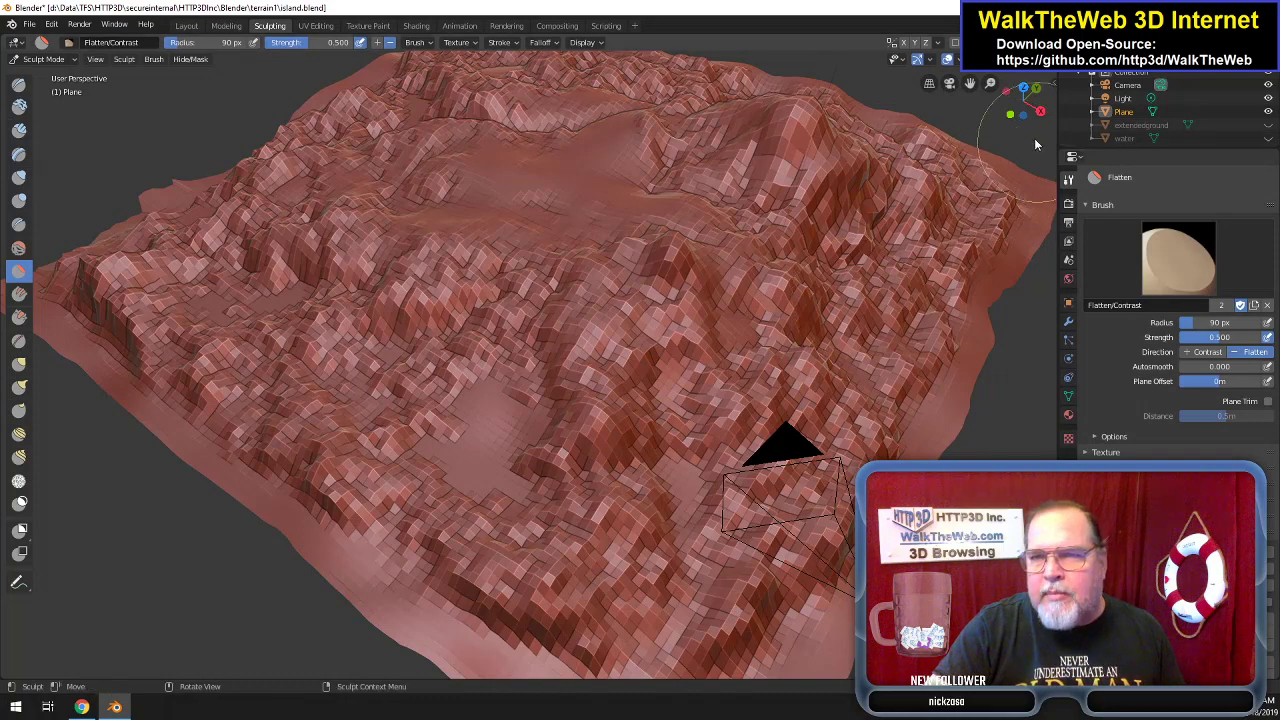
mouse_move(1027, 115)
mouse_down()
mouse_move(985, 120)
mouse_move(1010, 112)
mouse_up()
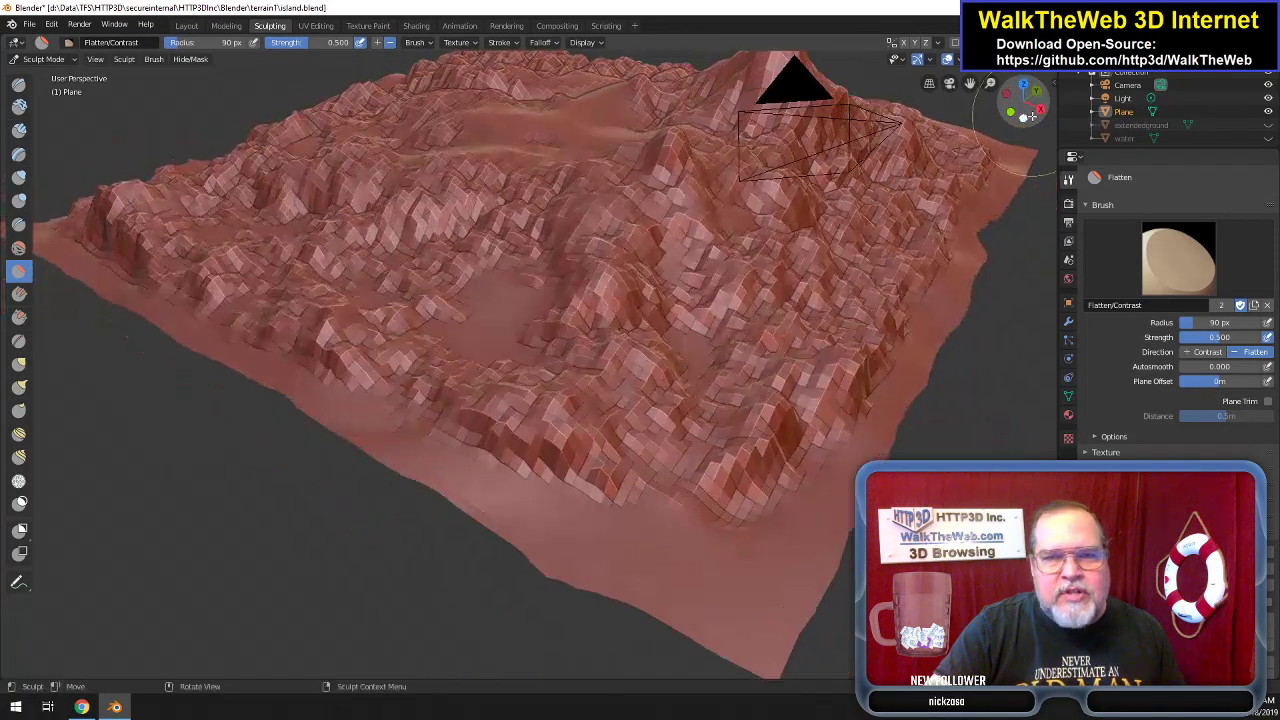
click(1268, 125)
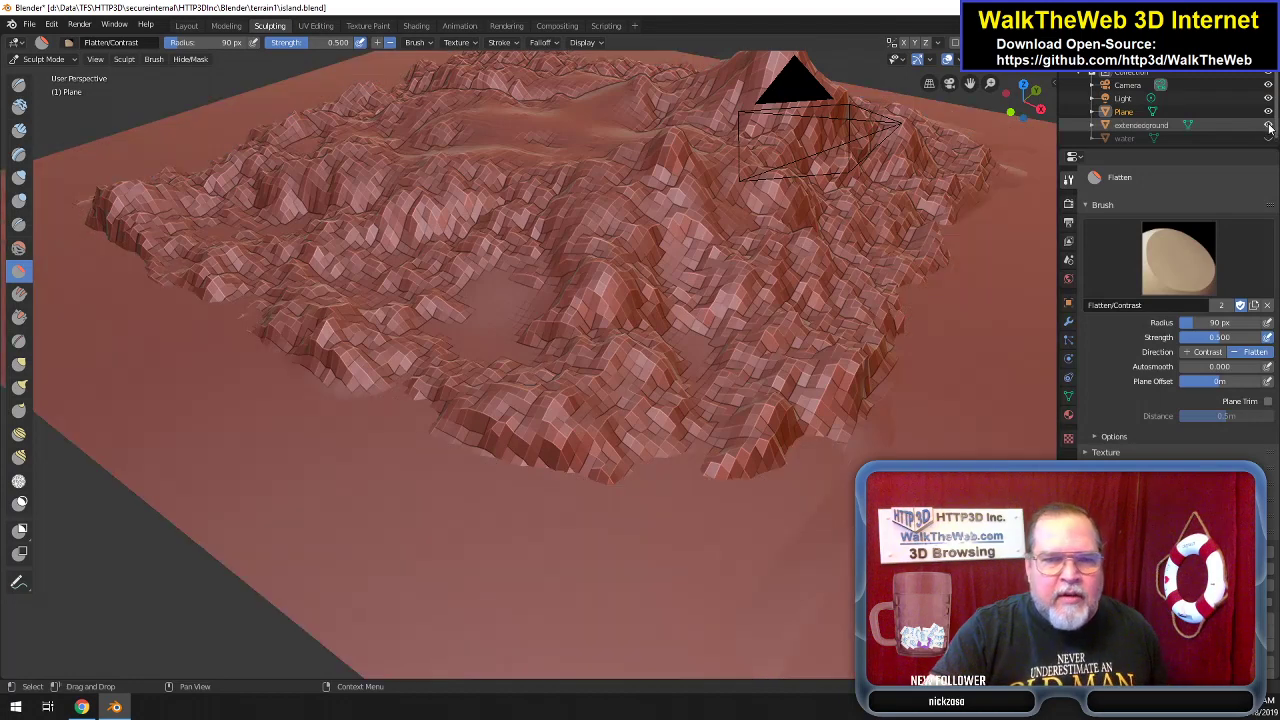
click(1268, 125)
click(1268, 125)
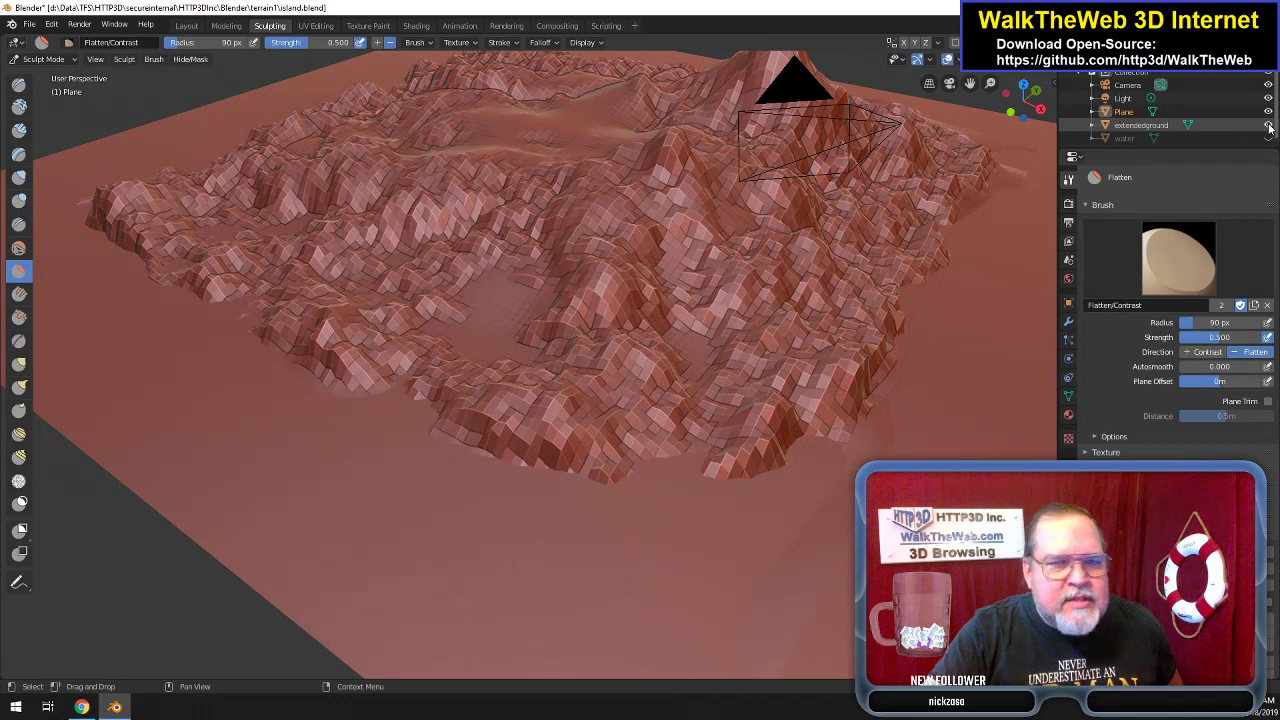
click(1268, 125)
click(1268, 125)
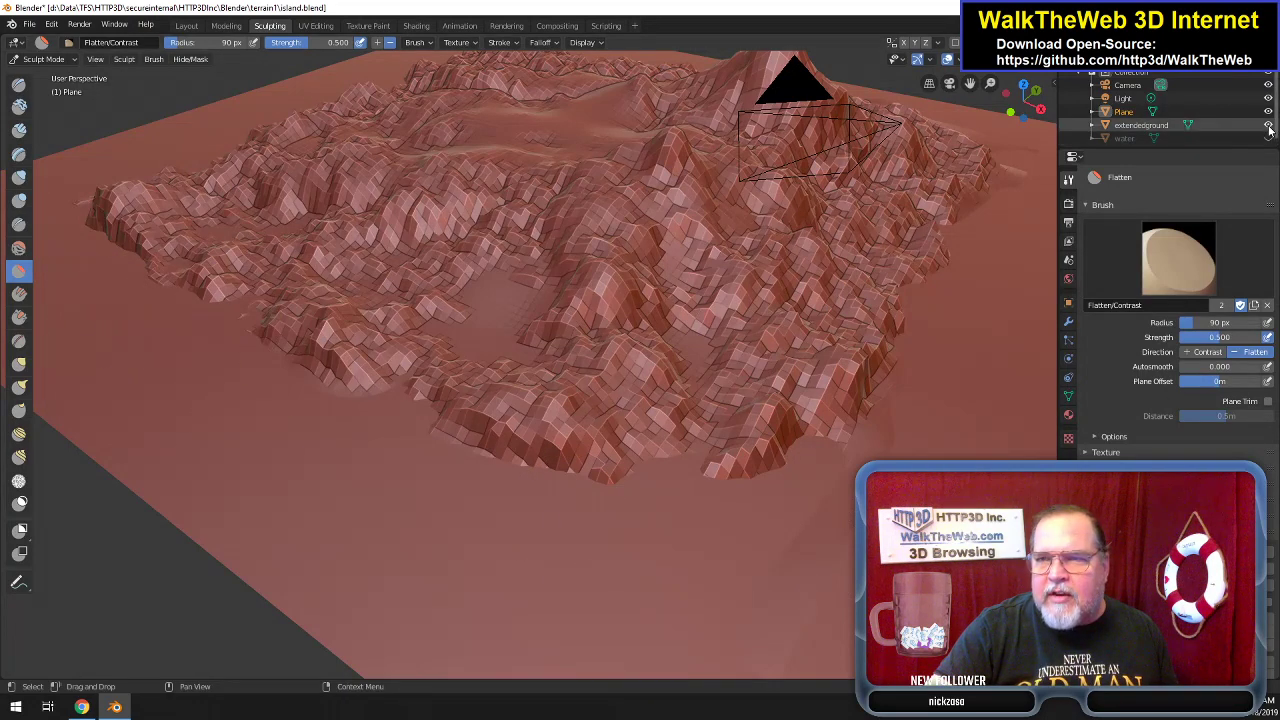
click(1269, 127)
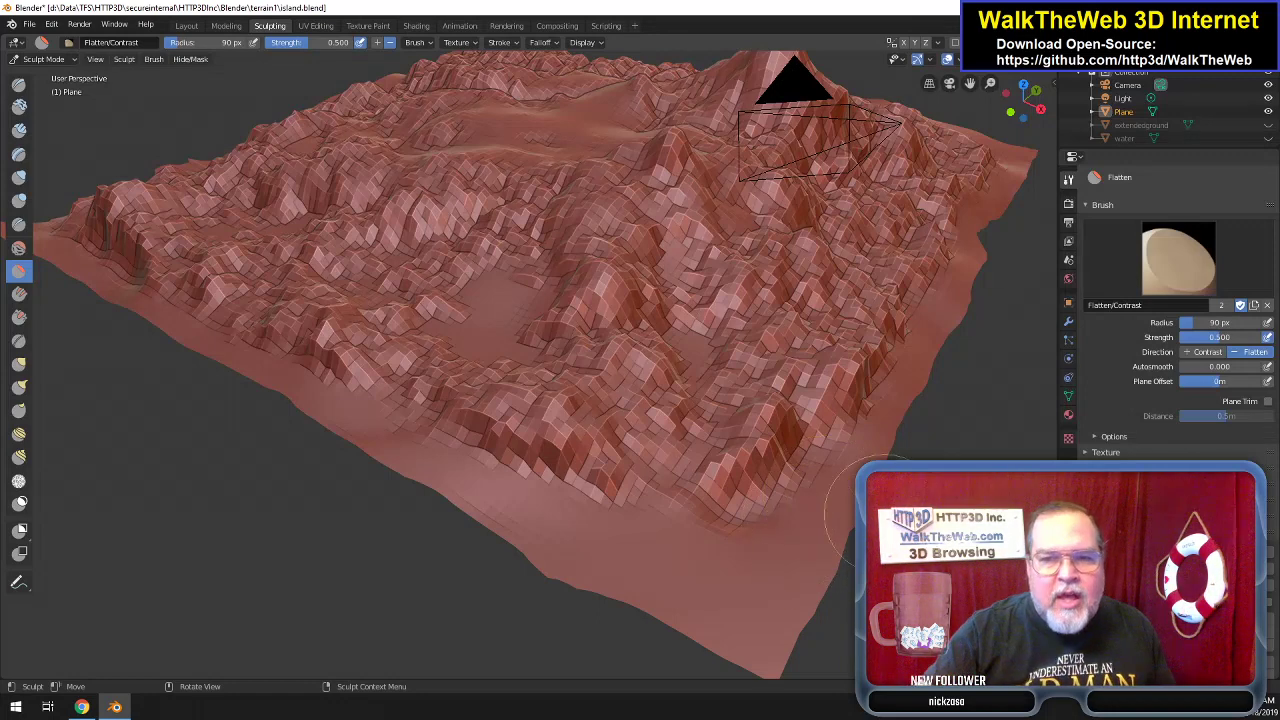
Set the brush radius to 58 px, switch to the Draw brush and lower one side's outer border with subtracting strokes.
right_click(828, 518)
drag(898, 514, 868, 514)
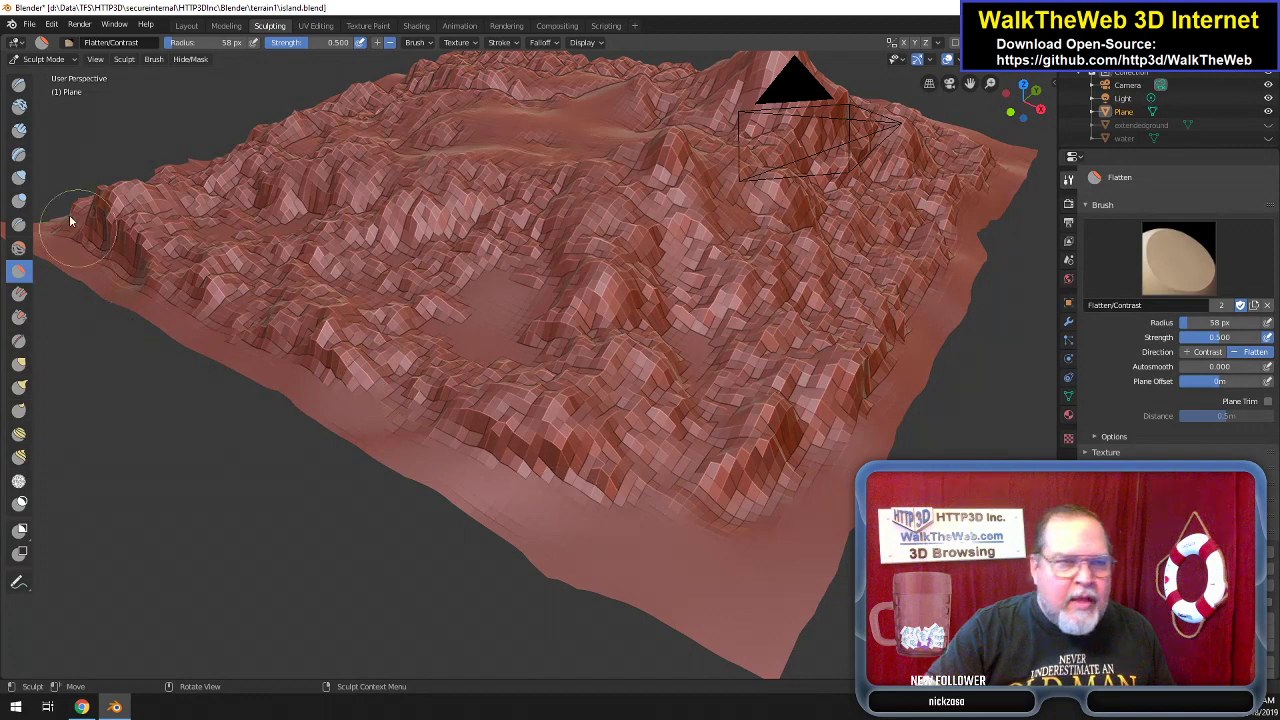
click(19, 86)
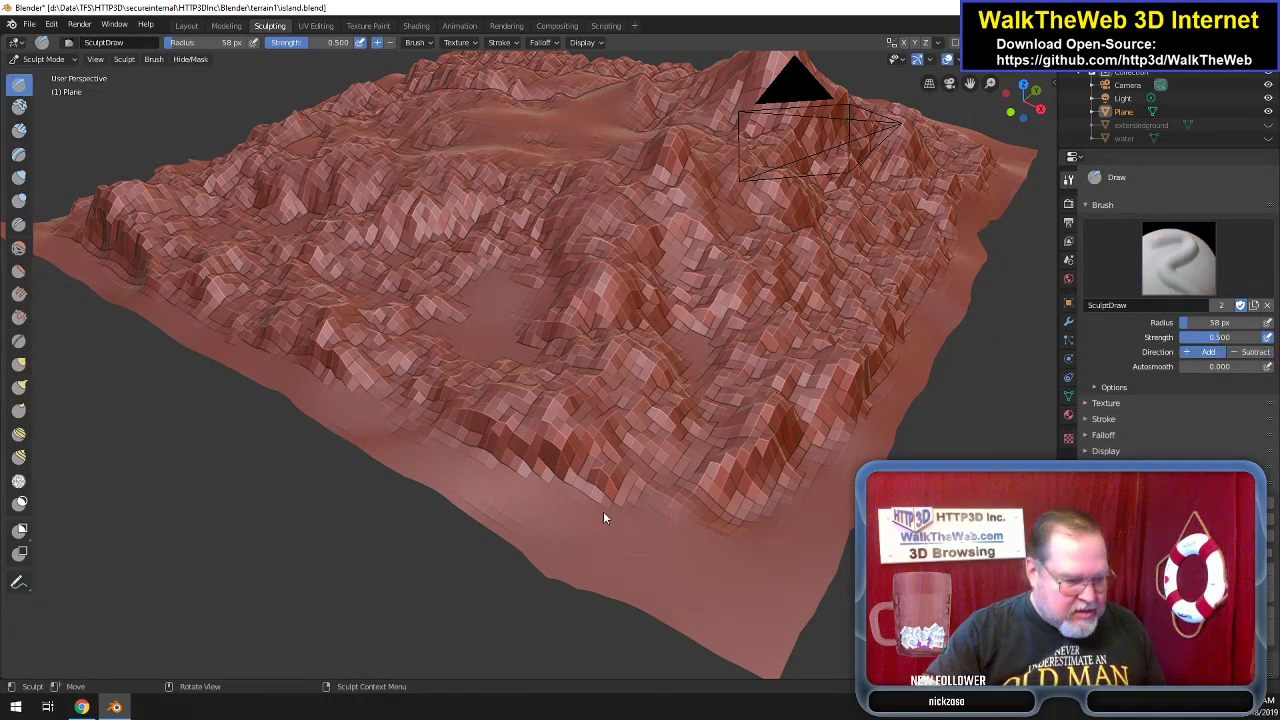
ctrl+drag(817, 510, 826, 514)
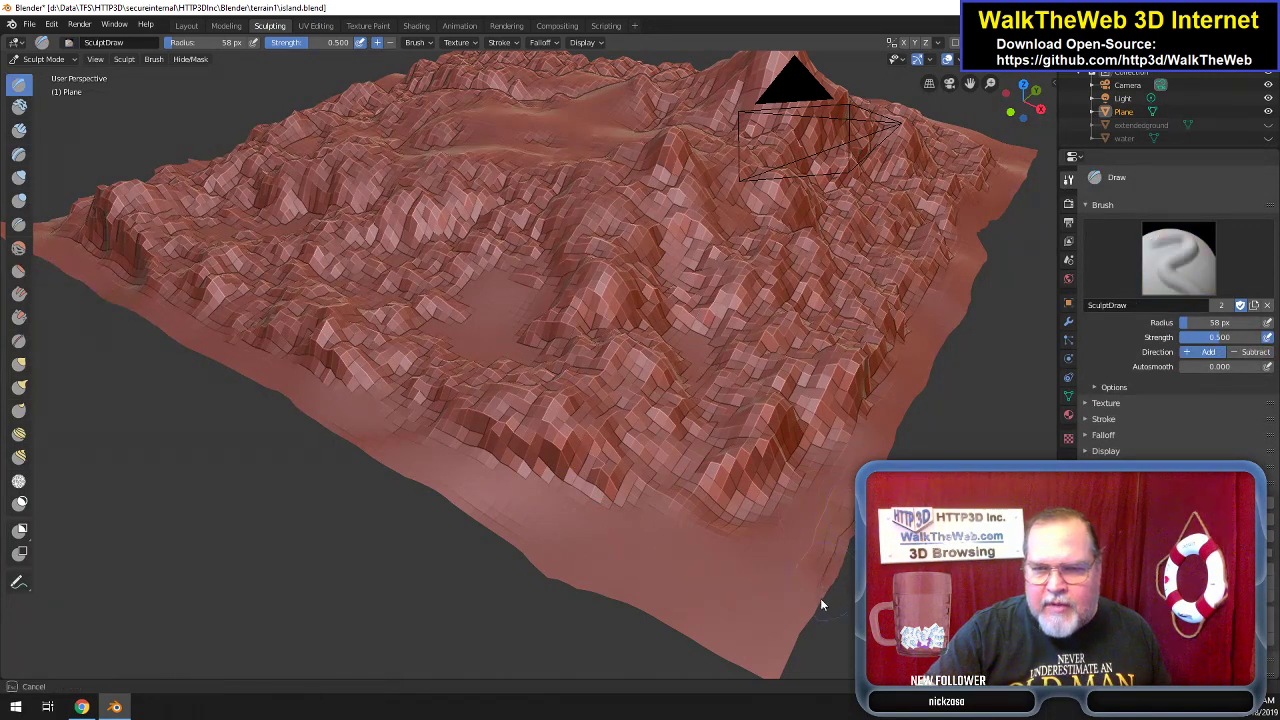
mouse_move(902, 440)
ctrl+mouse_down()
mouse_move(891, 437)
mouse_move(911, 373)
ctrl+mouse_up()
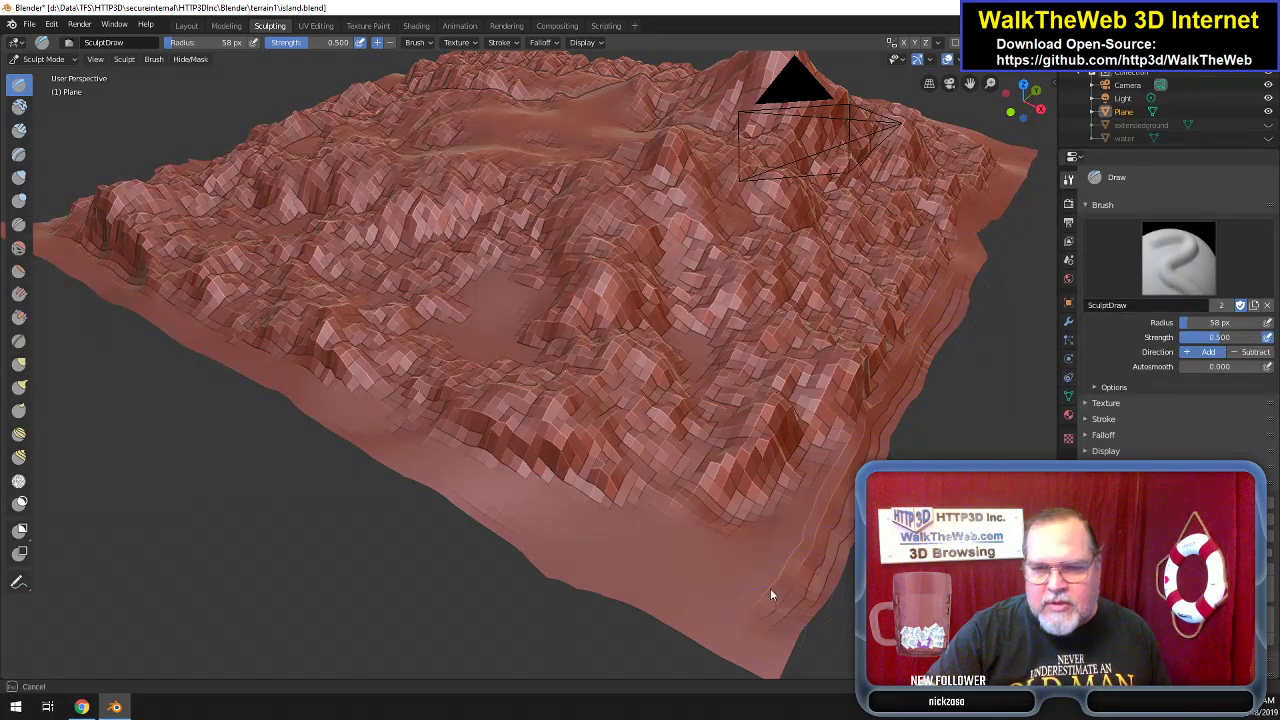
Lower the outer border around the nearest corner and along the entire adjoining side with subtracting Draw strokes.
ctrl+drag(743, 611, 759, 664)
mouse_move(803, 595)
ctrl+mouse_down()
mouse_move(671, 617)
mouse_move(703, 611)
mouse_move(480, 543)
mouse_move(537, 536)
ctrl+mouse_up()
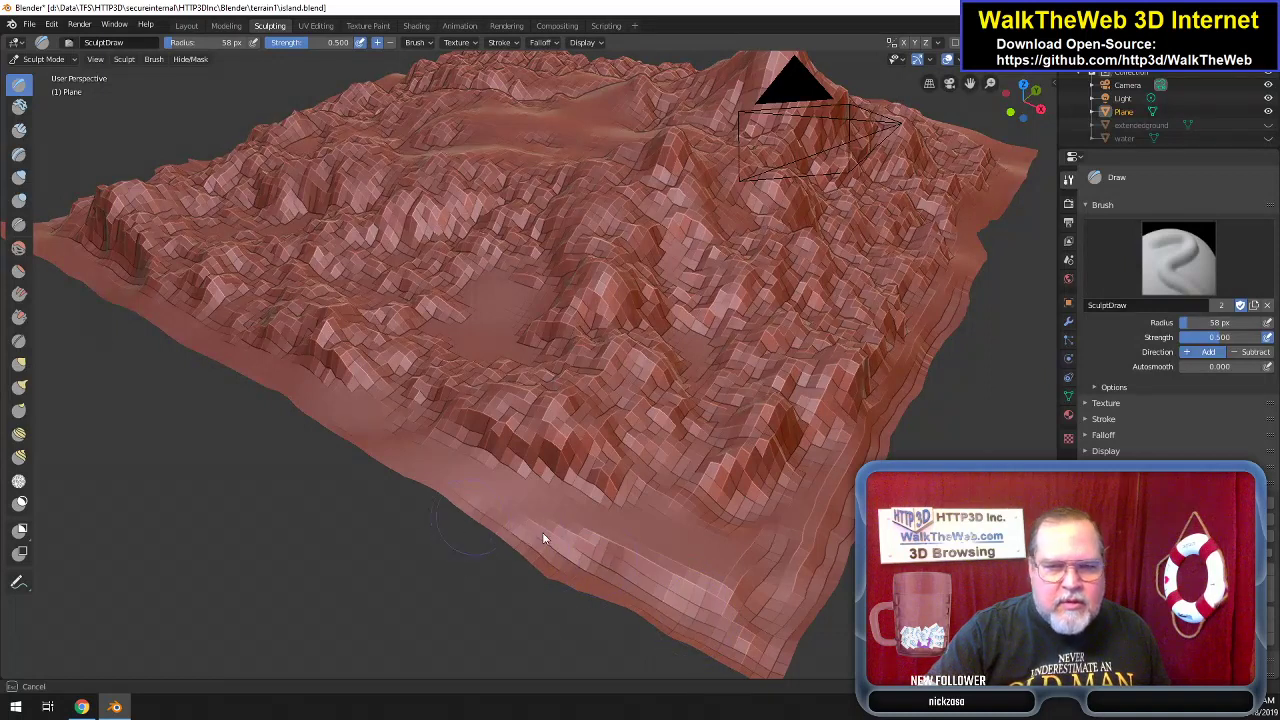
mouse_move(430, 499)
ctrl+mouse_down()
mouse_move(366, 460)
mouse_move(437, 483)
ctrl+mouse_up()
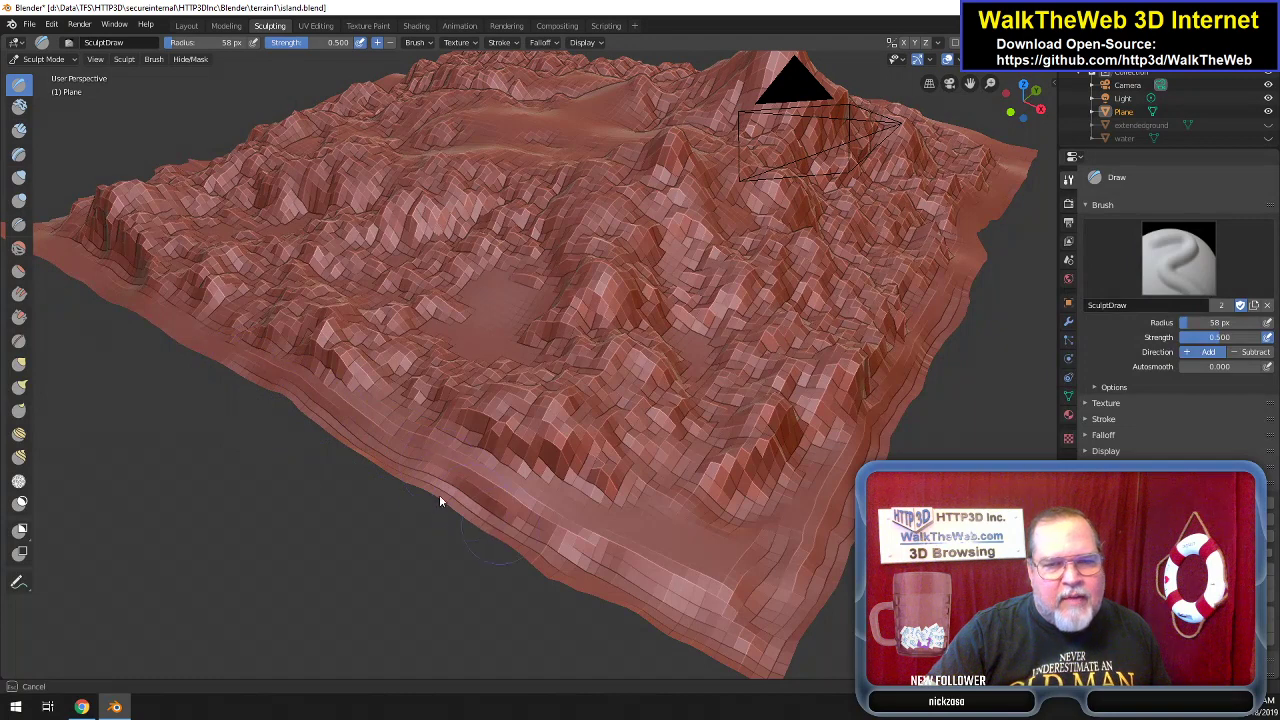
mouse_move(565, 588)
ctrl+mouse_down()
mouse_move(658, 608)
mouse_move(790, 673)
ctrl+mouse_up()
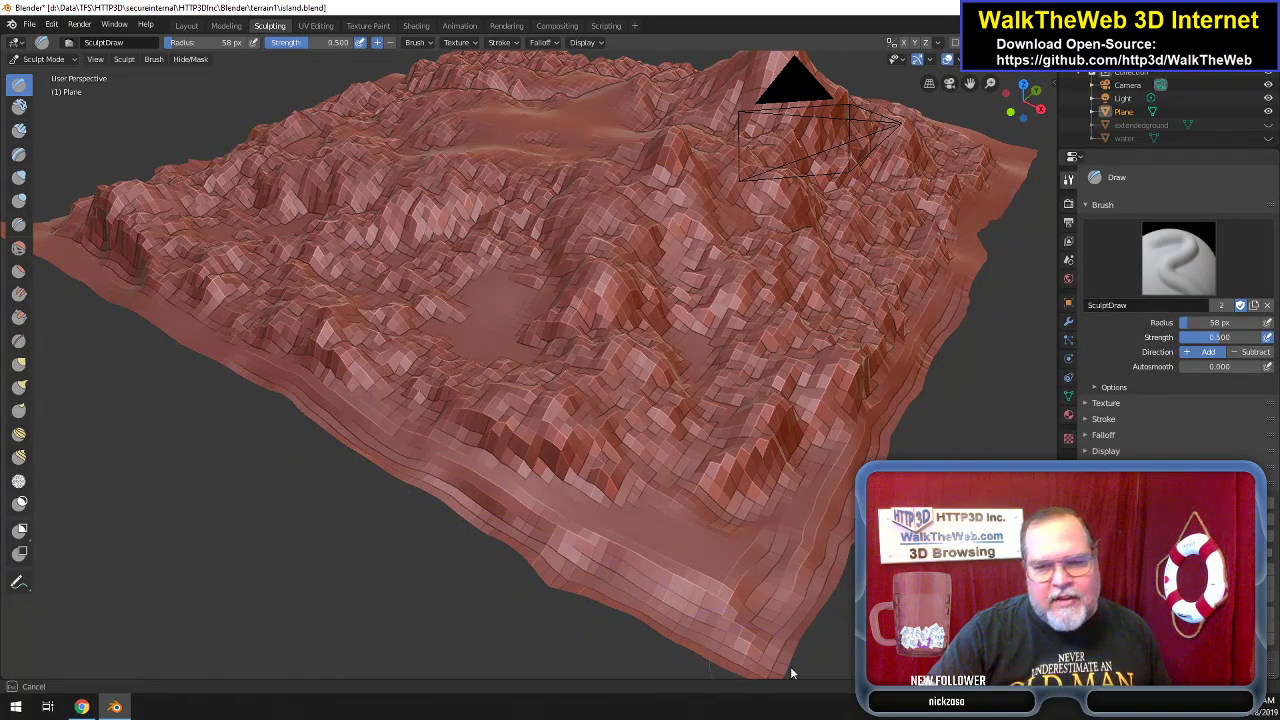
ctrl+drag(615, 603, 695, 591)
mouse_move(476, 527)
ctrl+mouse_down()
mouse_move(334, 436)
mouse_move(281, 384)
ctrl+mouse_up()
ctrl+drag(315, 430, 196, 357)
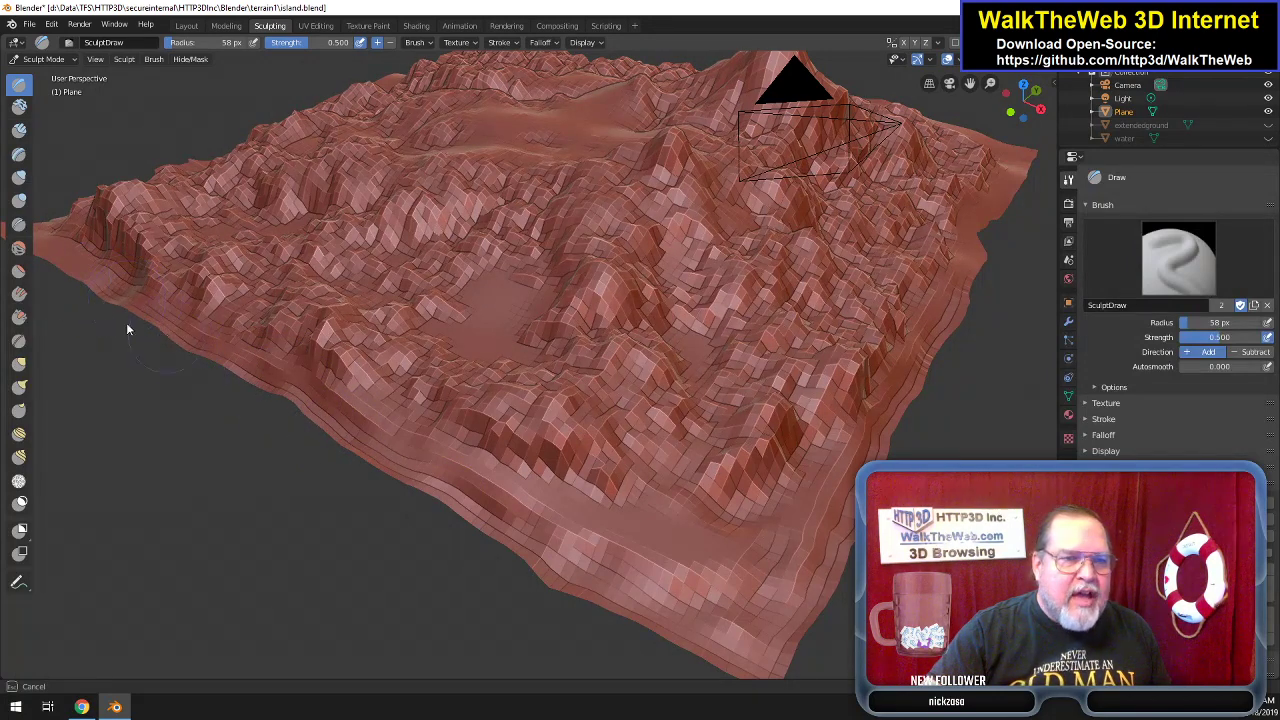
mouse_move(82, 274)
ctrl+mouse_down()
mouse_move(33, 251)
mouse_move(126, 343)
mouse_move(275, 393)
ctrl+mouse_up()
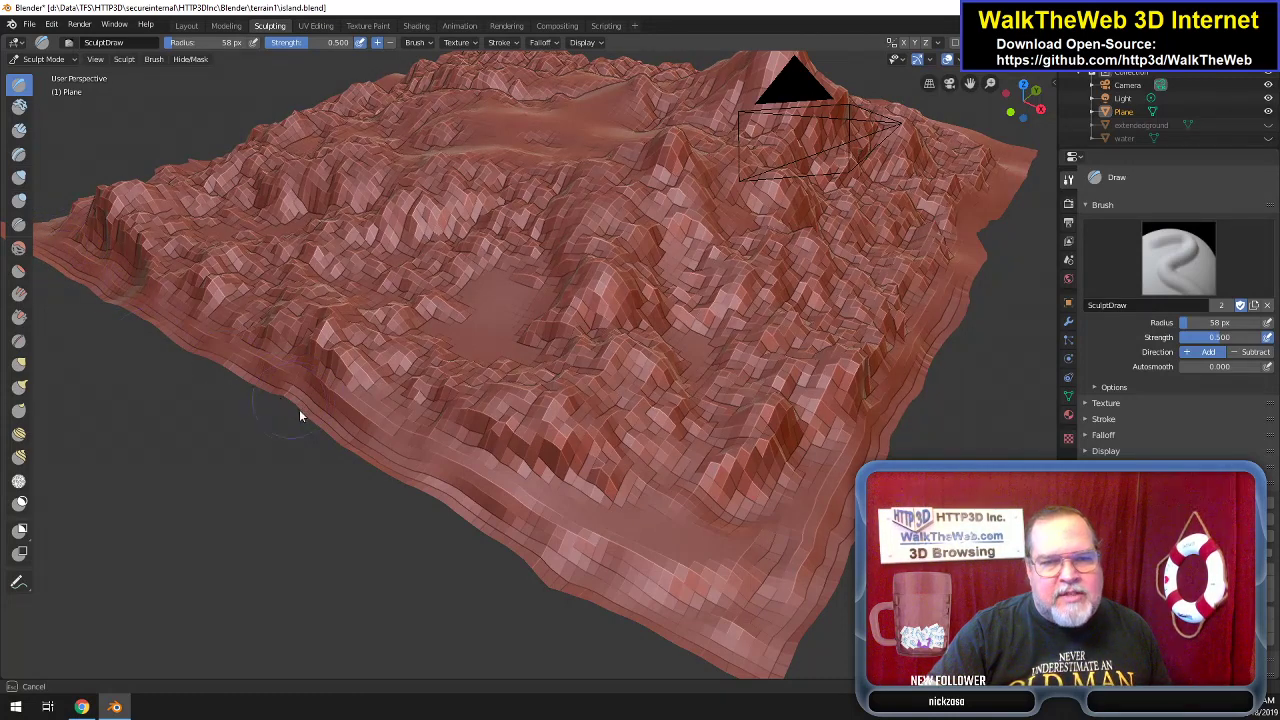
Push down the rest of the first side's border as far as its distant corner with subtracting Draw strokes.
mouse_move(367, 448)
ctrl+mouse_down()
mouse_move(570, 526)
mouse_move(880, 505)
mouse_move(972, 312)
ctrl+mouse_up()
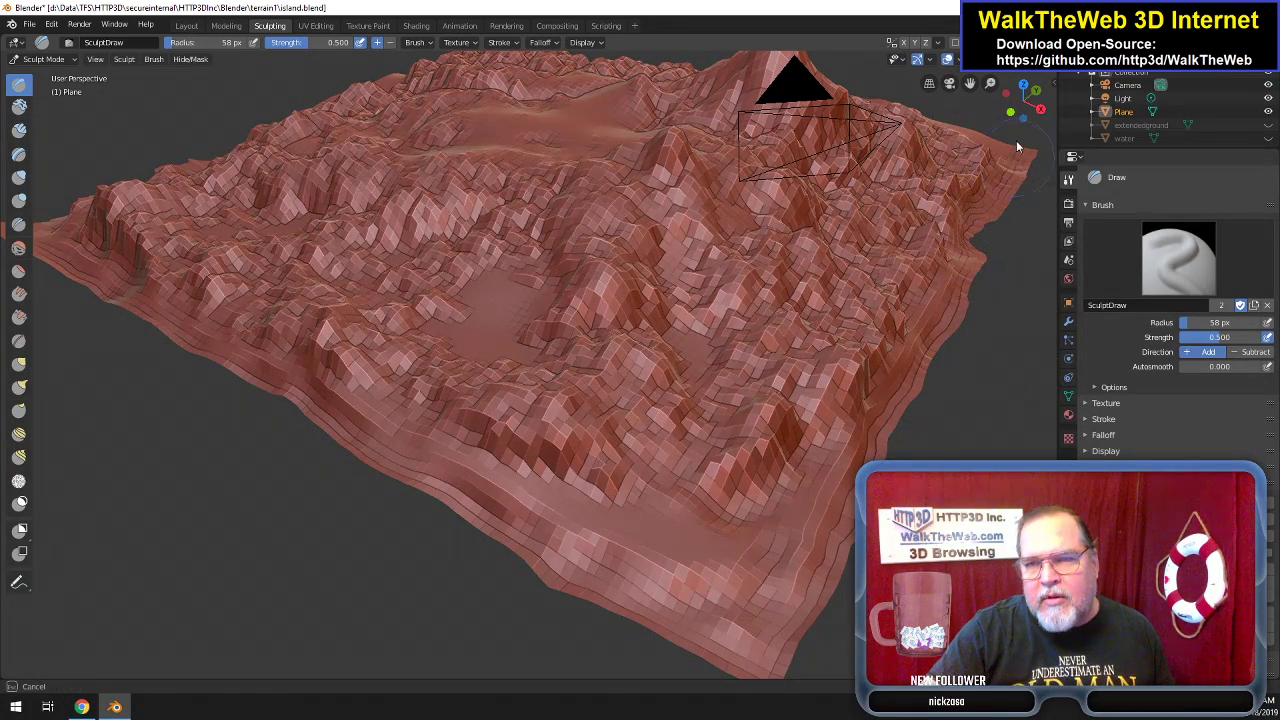
mouse_move(1016, 182)
ctrl+mouse_down()
mouse_move(981, 210)
mouse_move(885, 425)
mouse_move(835, 500)
mouse_move(756, 608)
mouse_move(712, 620)
ctrl+mouse_up()
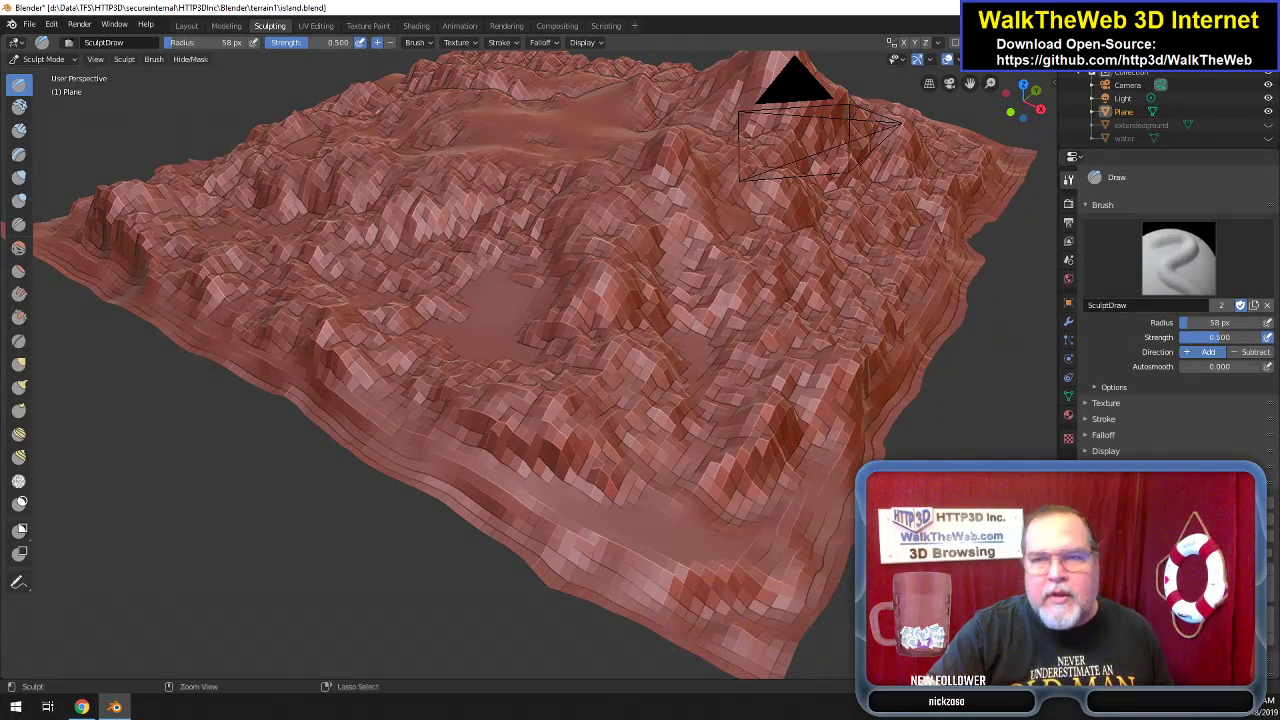
click(1027, 118)
click(1025, 116)
drag(1027, 116, 1036, 116)
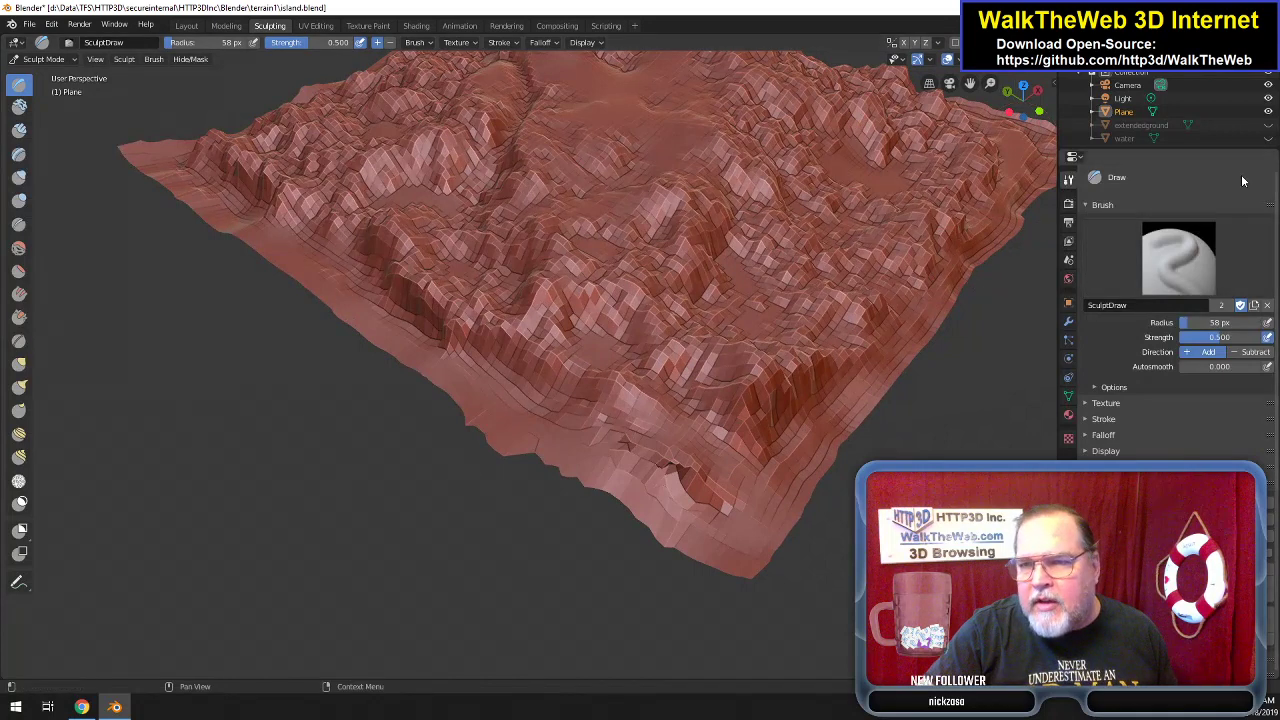
Compare the terrain's border with the extendedground plane and lower the distant corner with subtracting Draw strokes.
click(1268, 126)
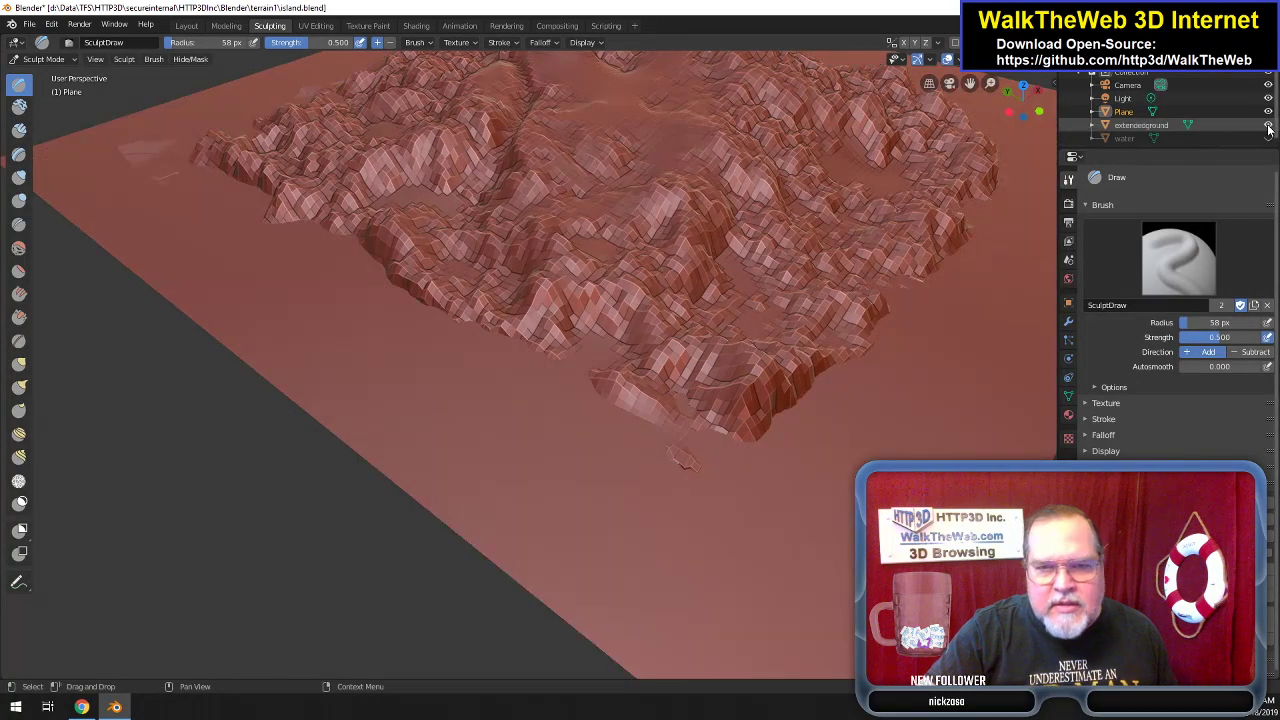
click(1268, 126)
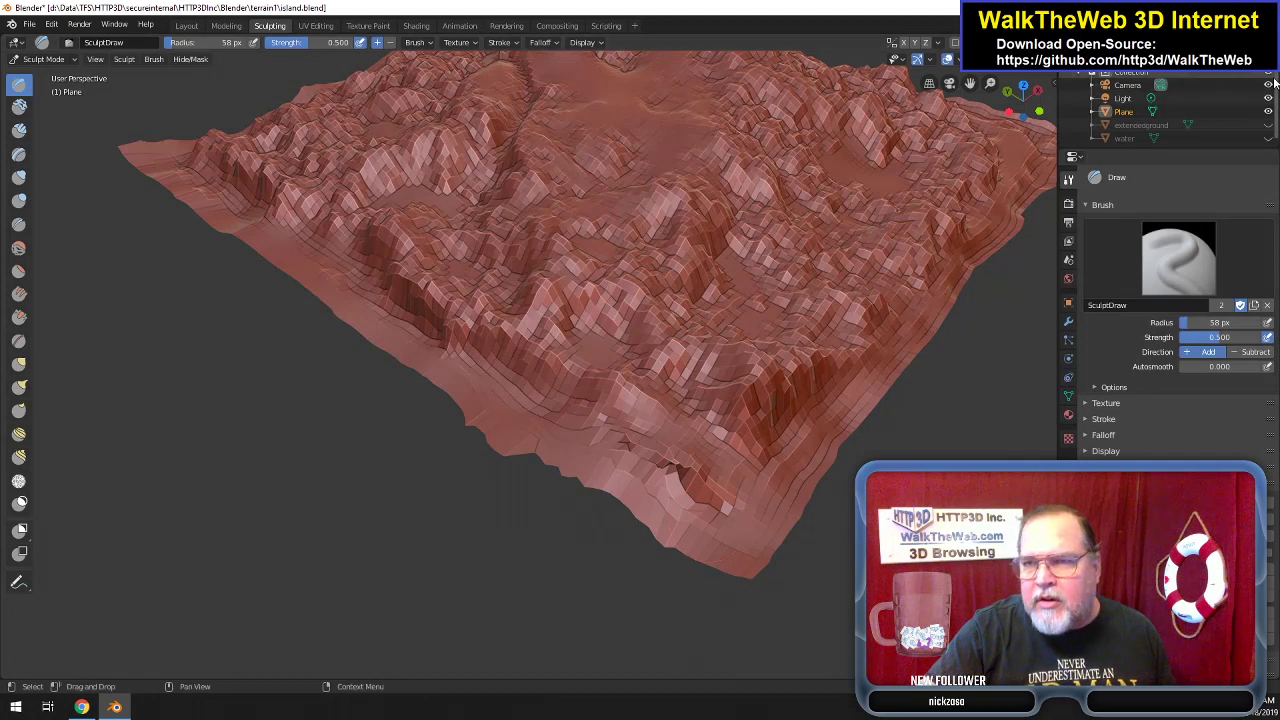
click(1268, 126)
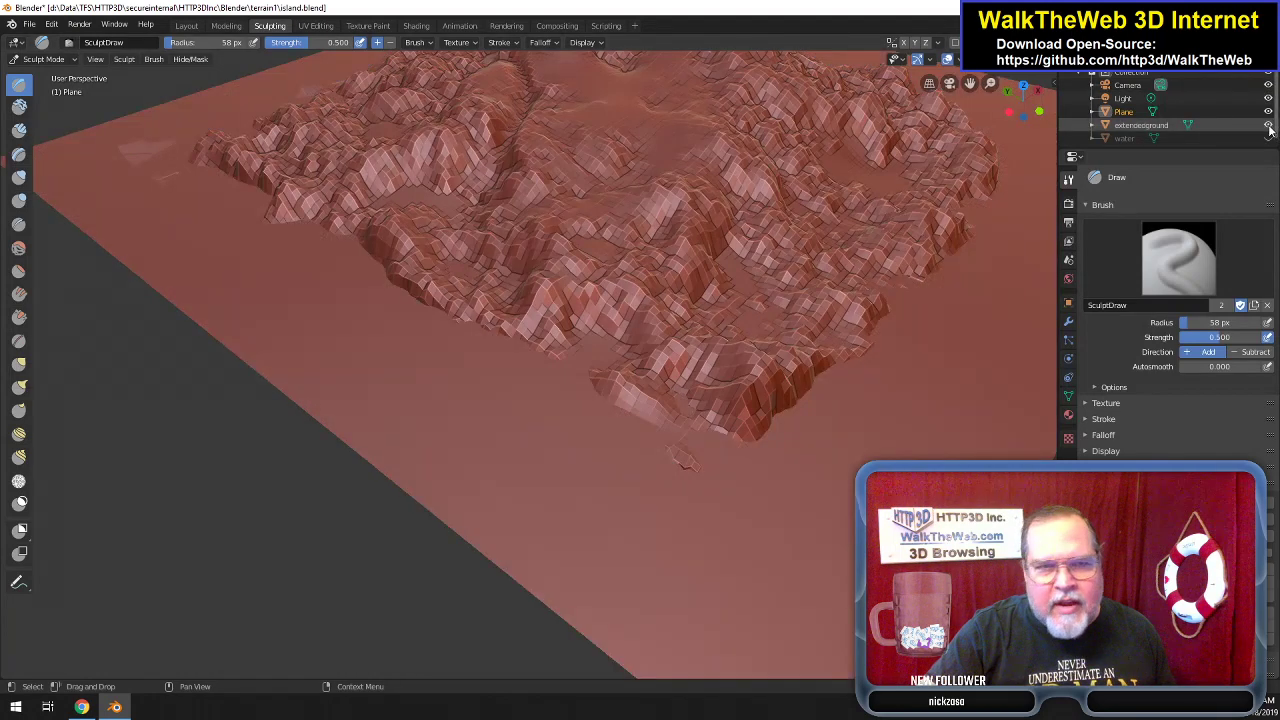
click(1268, 126)
drag(125, 161, 133, 156)
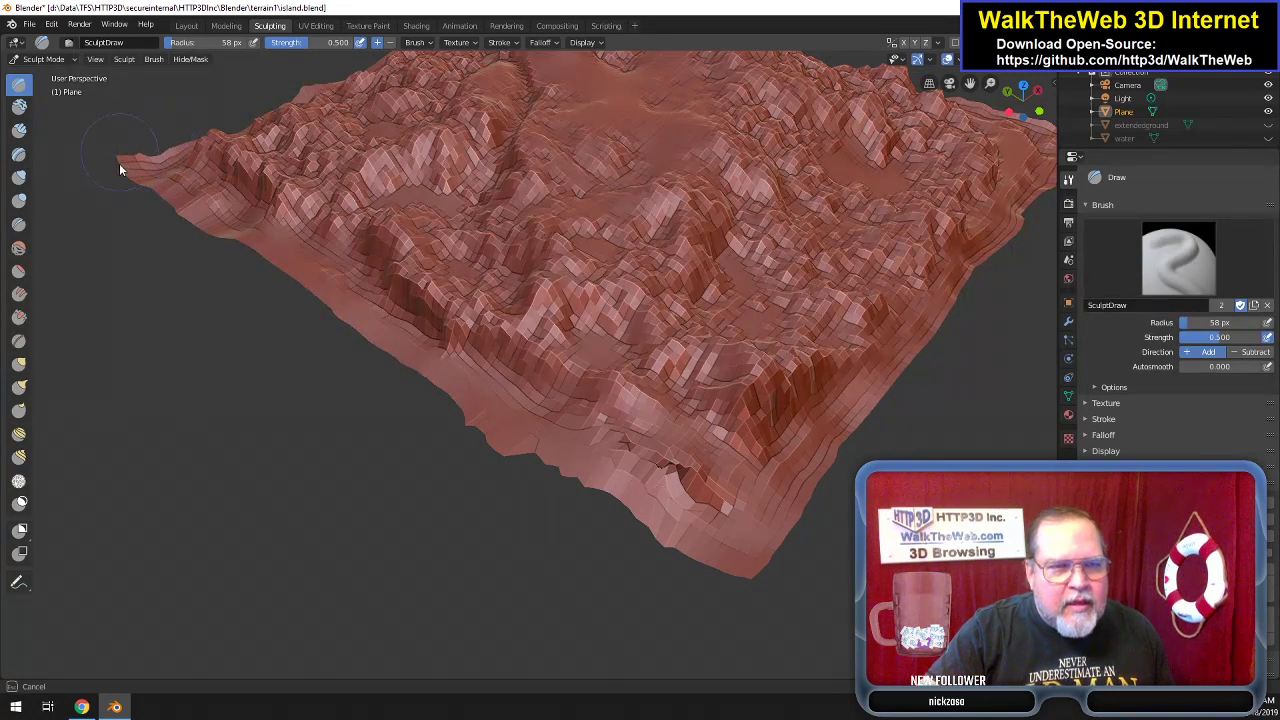
ctrl+drag(171, 204, 222, 230)
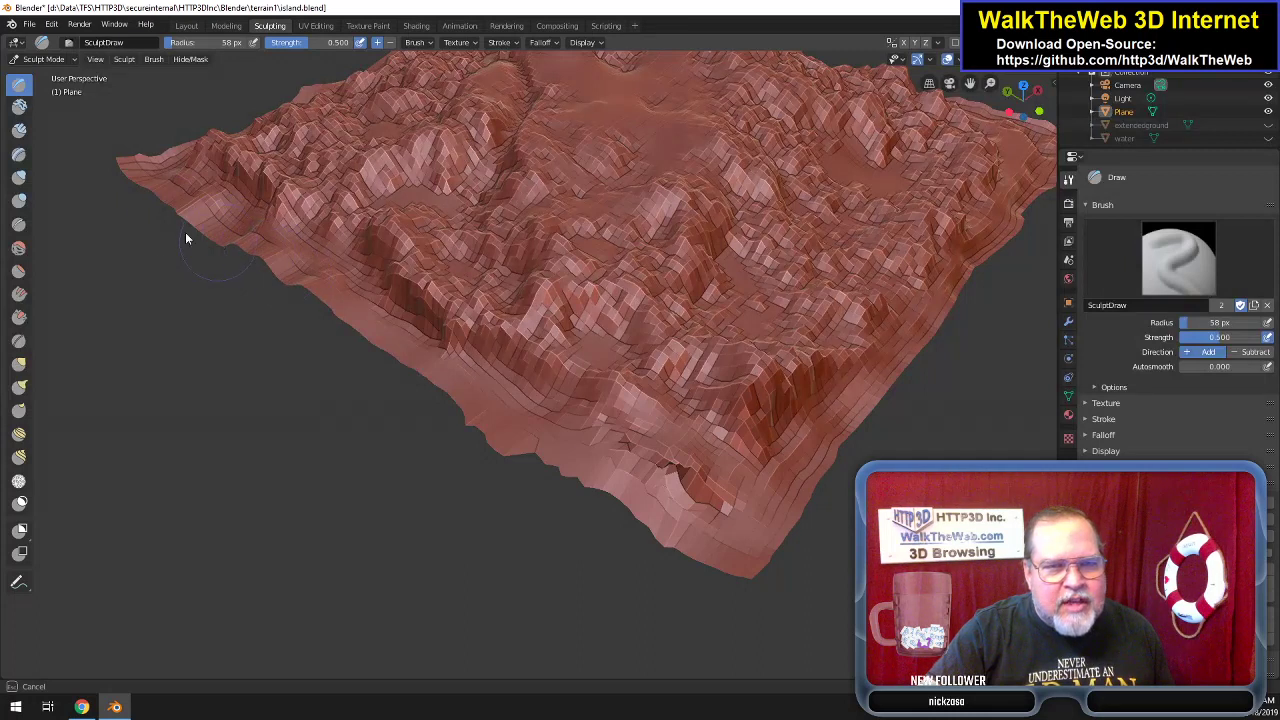
ctrl+drag(118, 160, 113, 154)
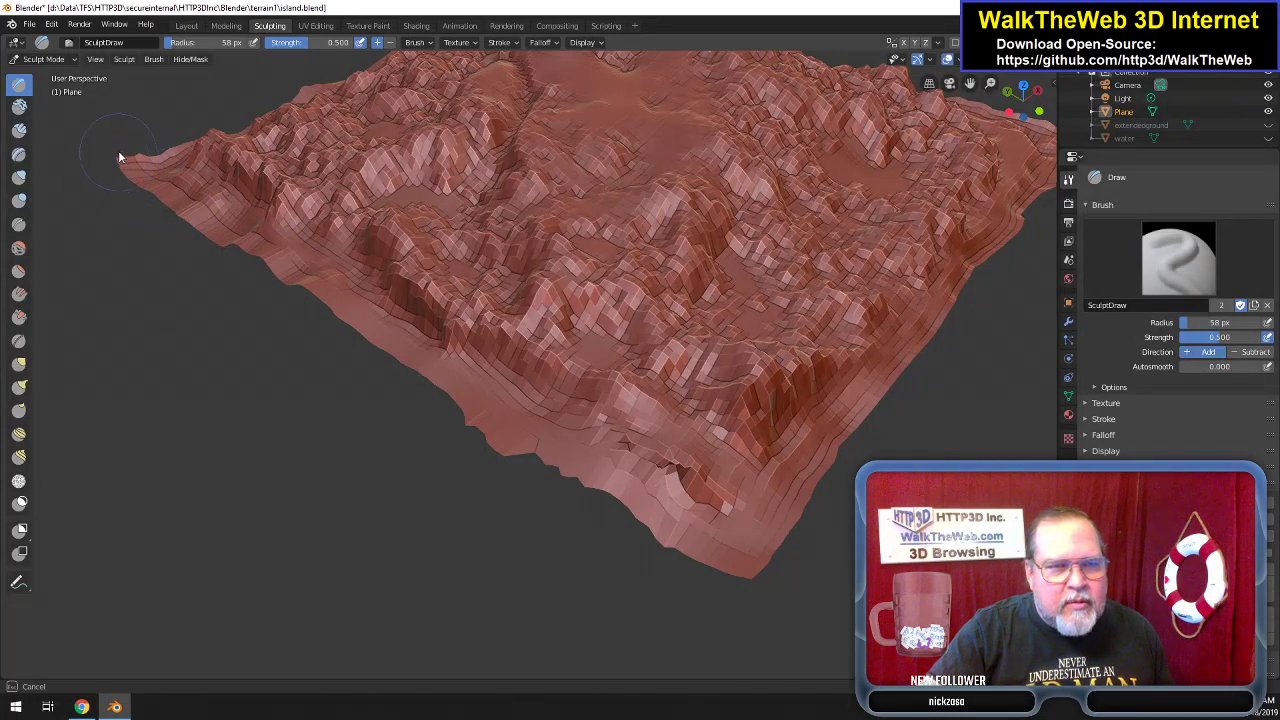
click(1267, 129)
click(1267, 129)
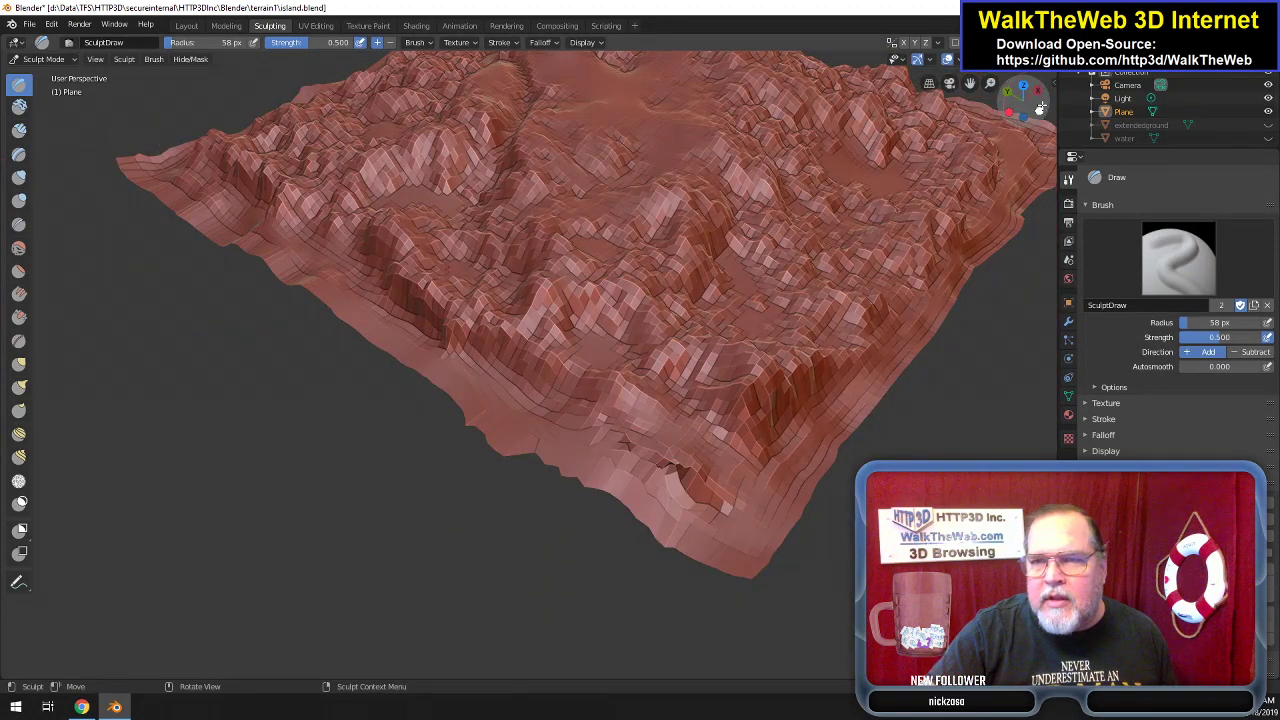
Push down the terrain's nearest corner and the border edges beside it with subtracting Draw strokes.
drag(1040, 108, 1186, 112)
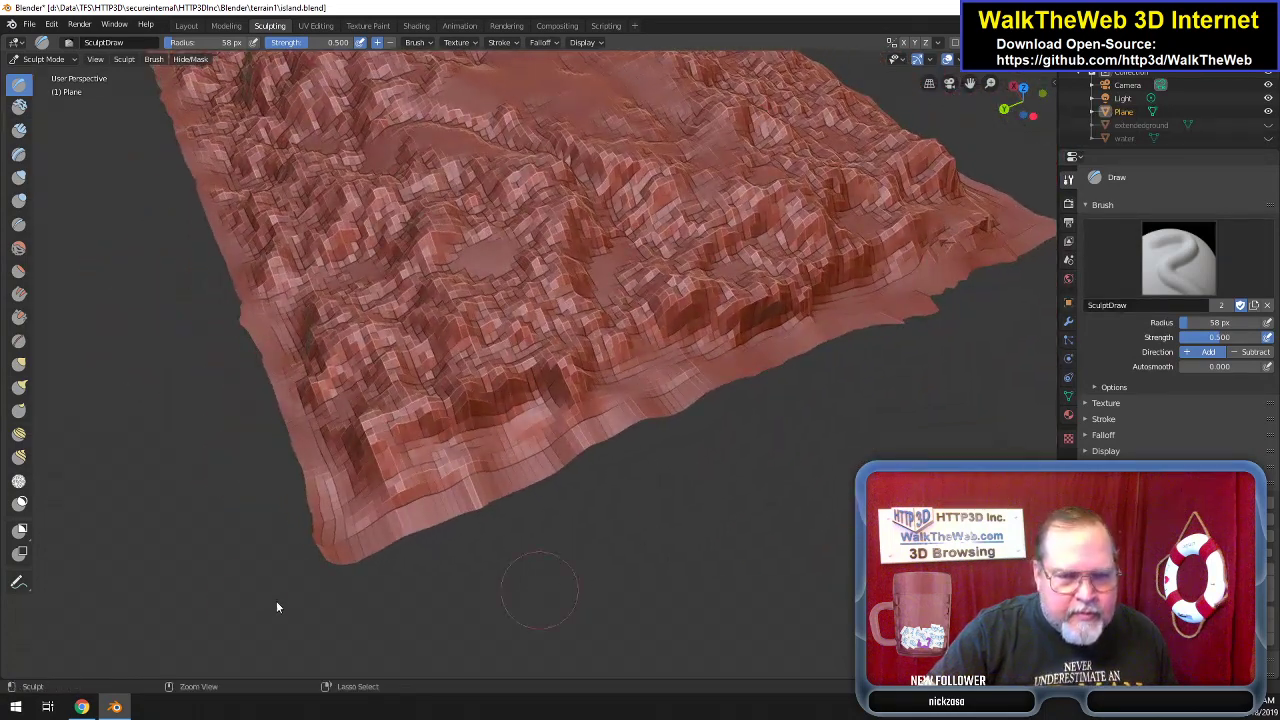
ctrl+drag(337, 567, 326, 550)
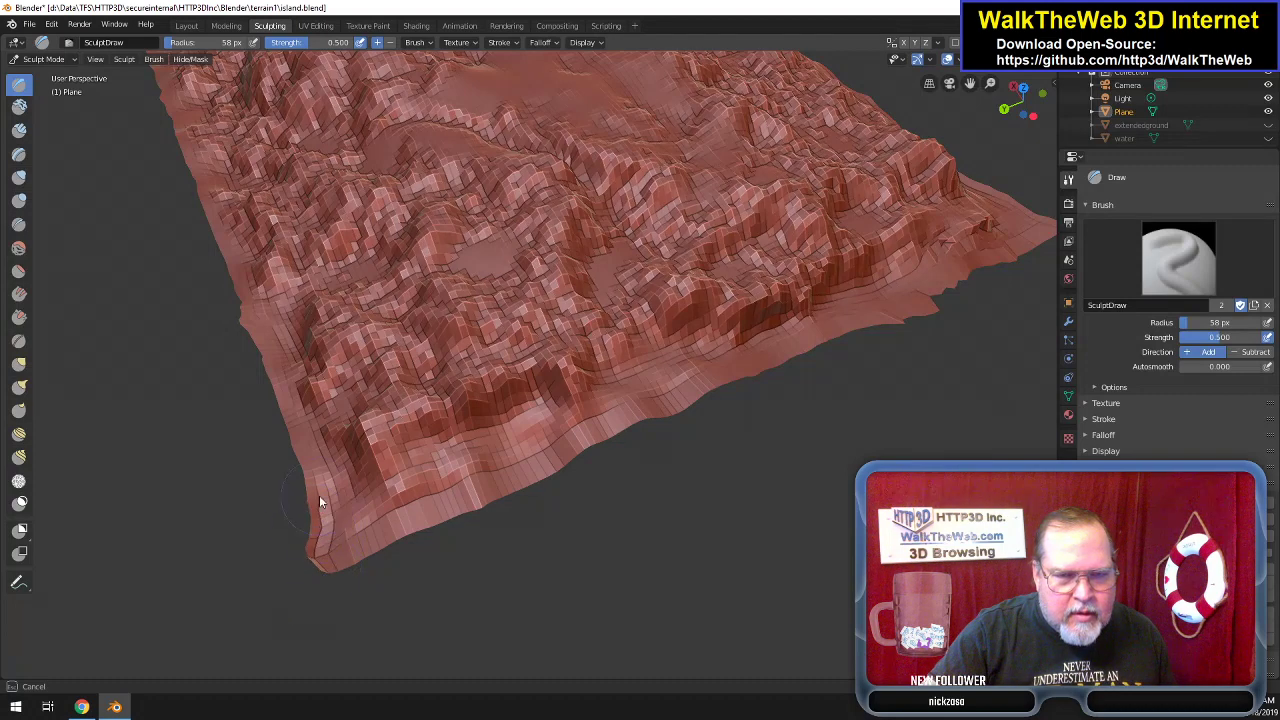
mouse_move(312, 478)
ctrl+mouse_down()
mouse_move(276, 450)
mouse_move(342, 558)
mouse_move(481, 503)
mouse_move(374, 503)
ctrl+mouse_up()
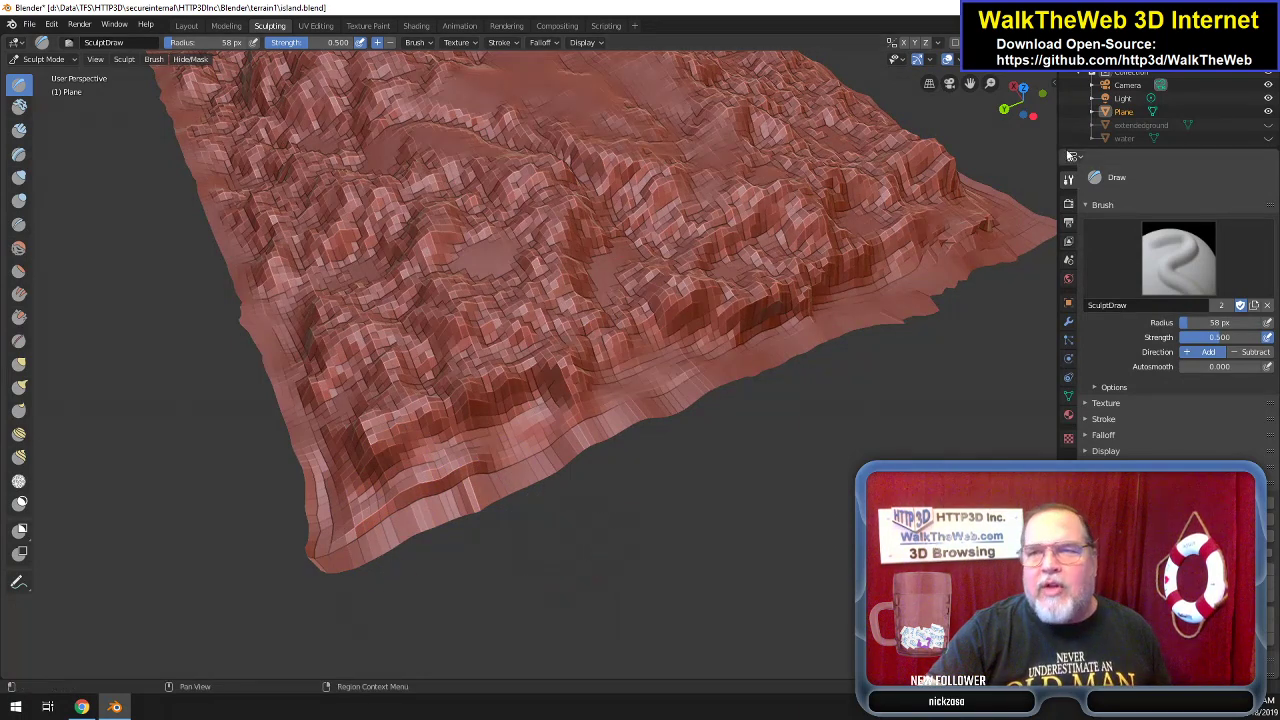
Toggle the extendedground plane's visibility from two sides of the terrain to examine where its border rises above the plane.
click(1269, 125)
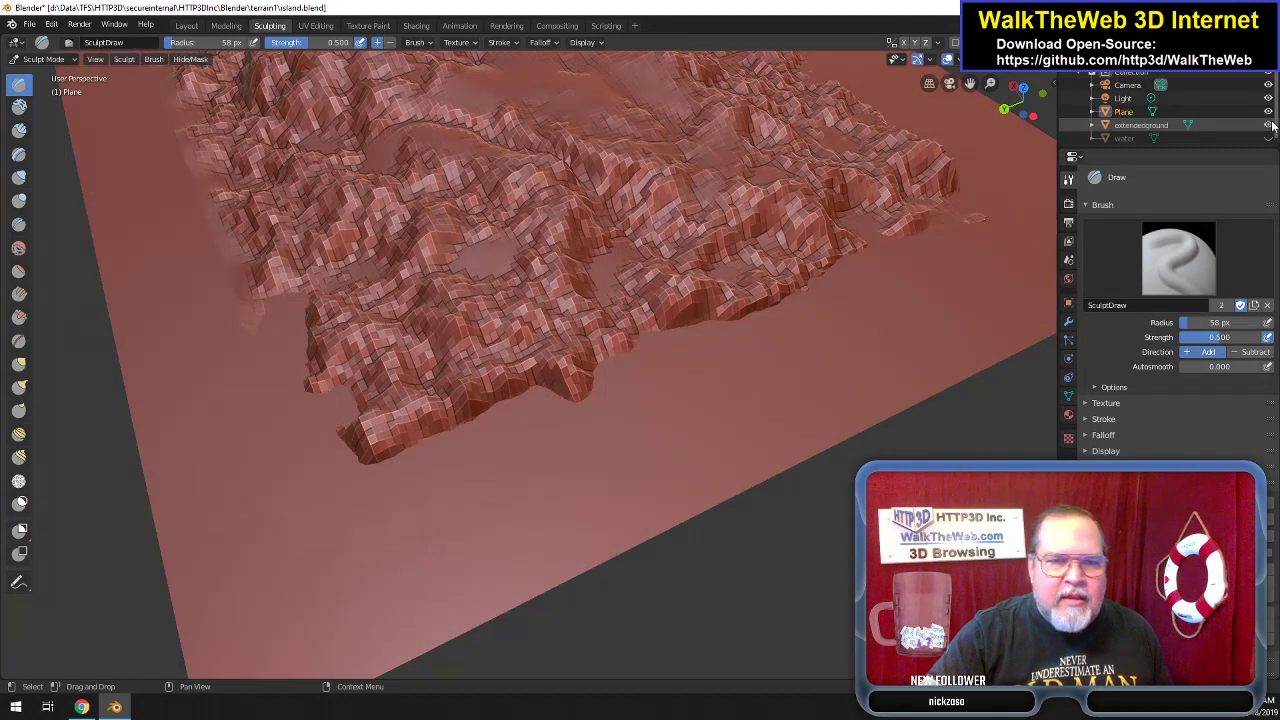
click(1269, 125)
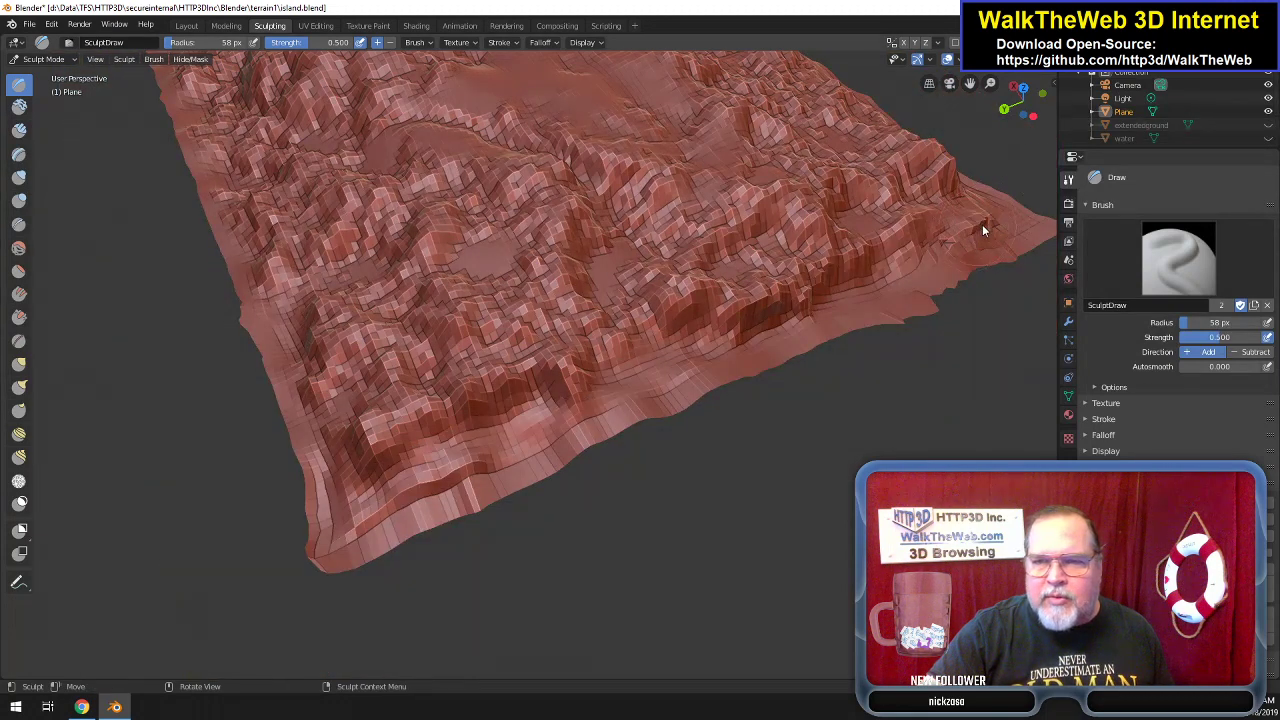
click(1269, 125)
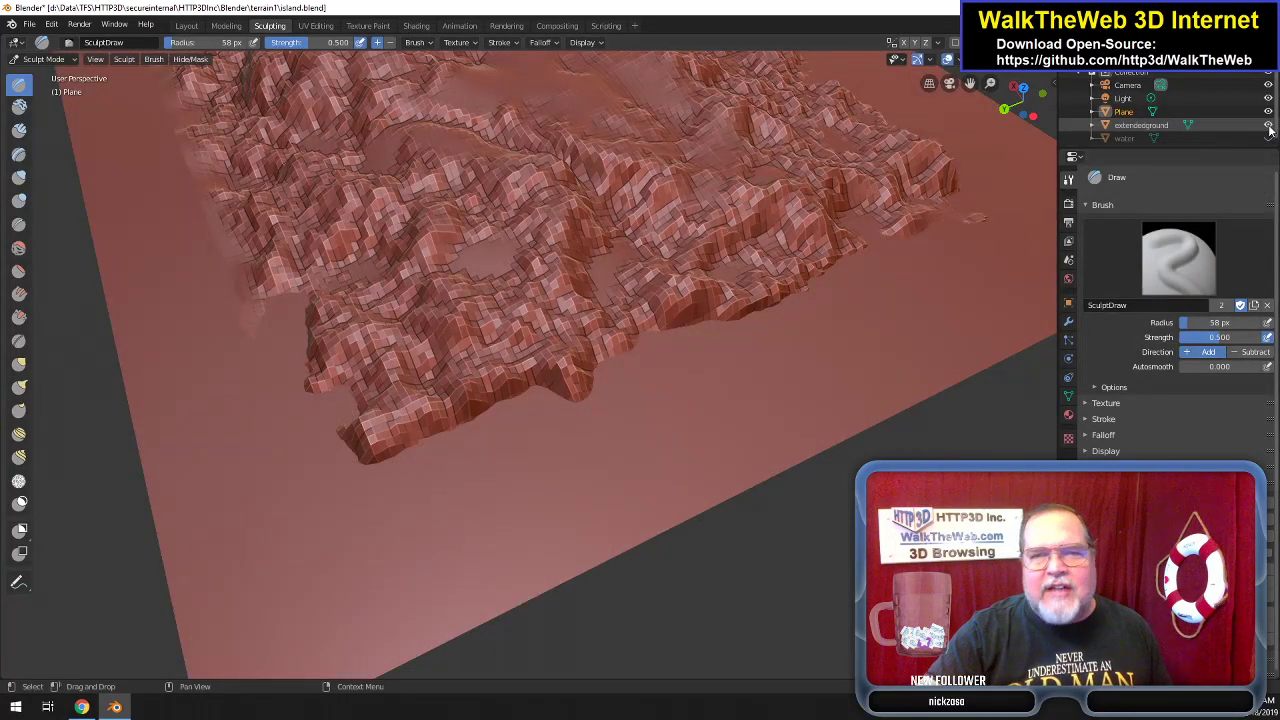
click(1269, 125)
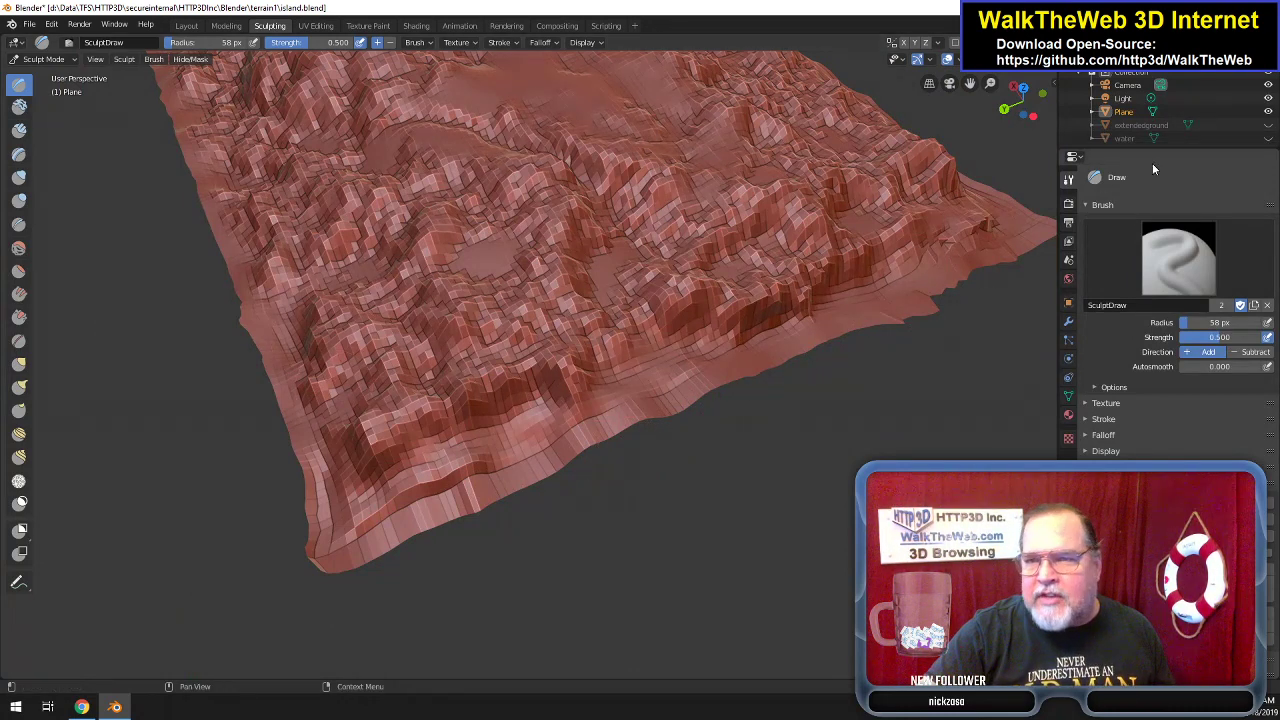
mouse_move(1028, 106)
mouse_down()
mouse_move(1042, 110)
mouse_move(786, 338)
mouse_up()
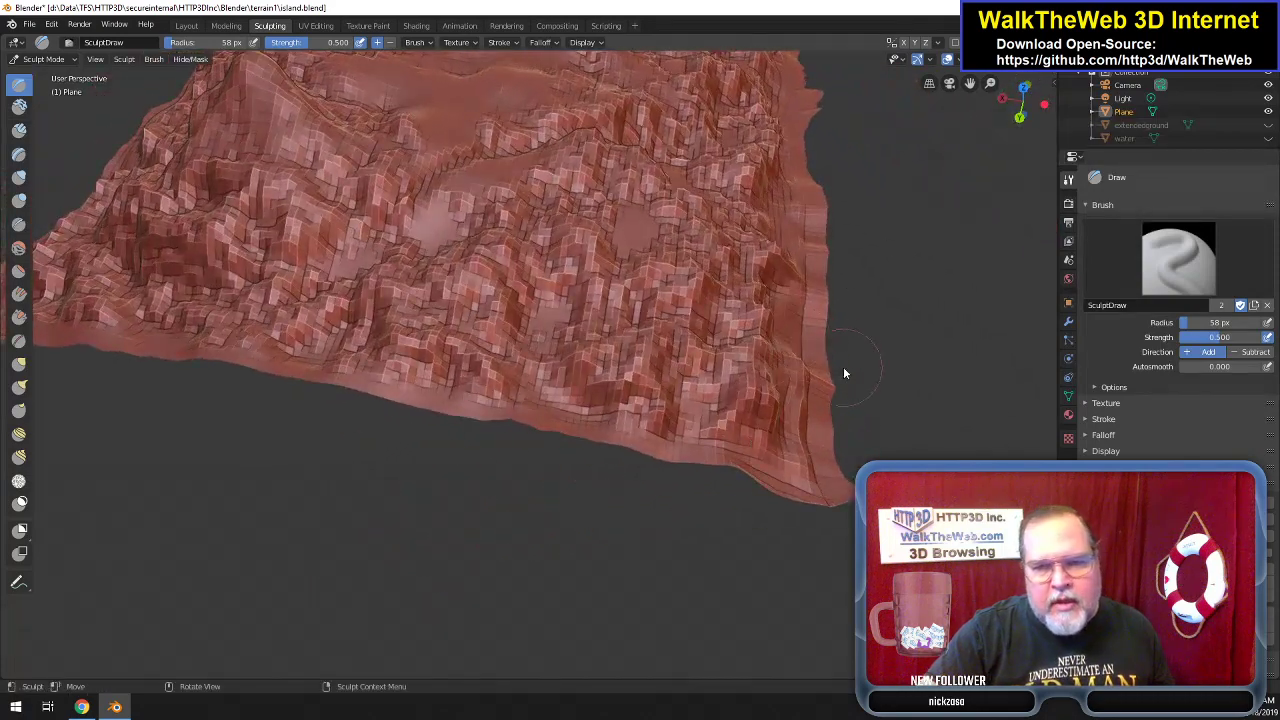
click(1269, 125)
click(1269, 125)
click(1269, 125)
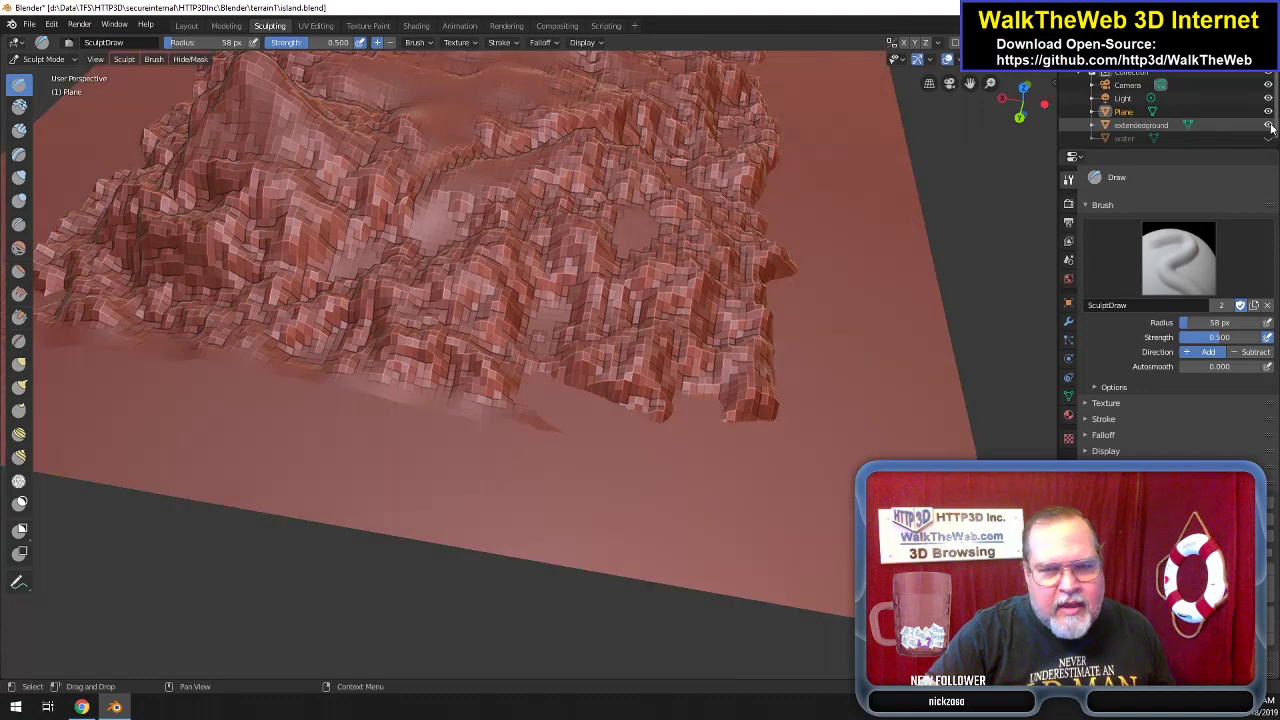
click(1269, 125)
click(1269, 125)
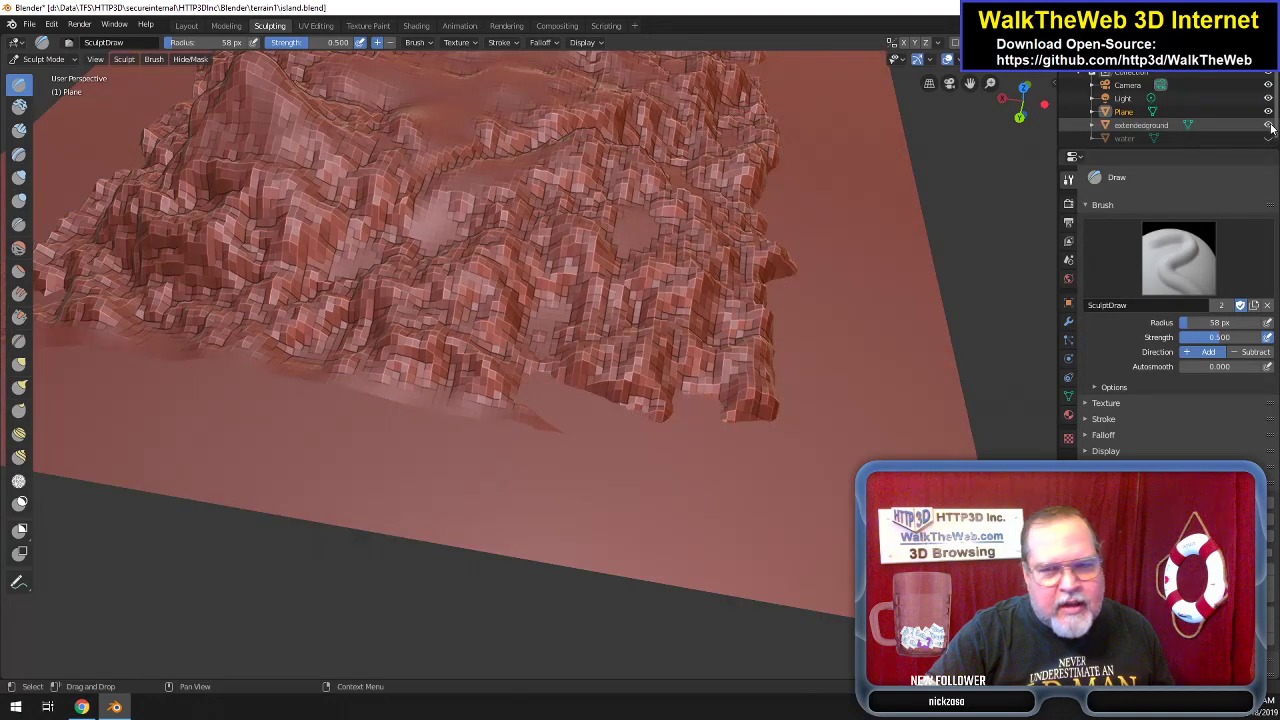
click(1269, 125)
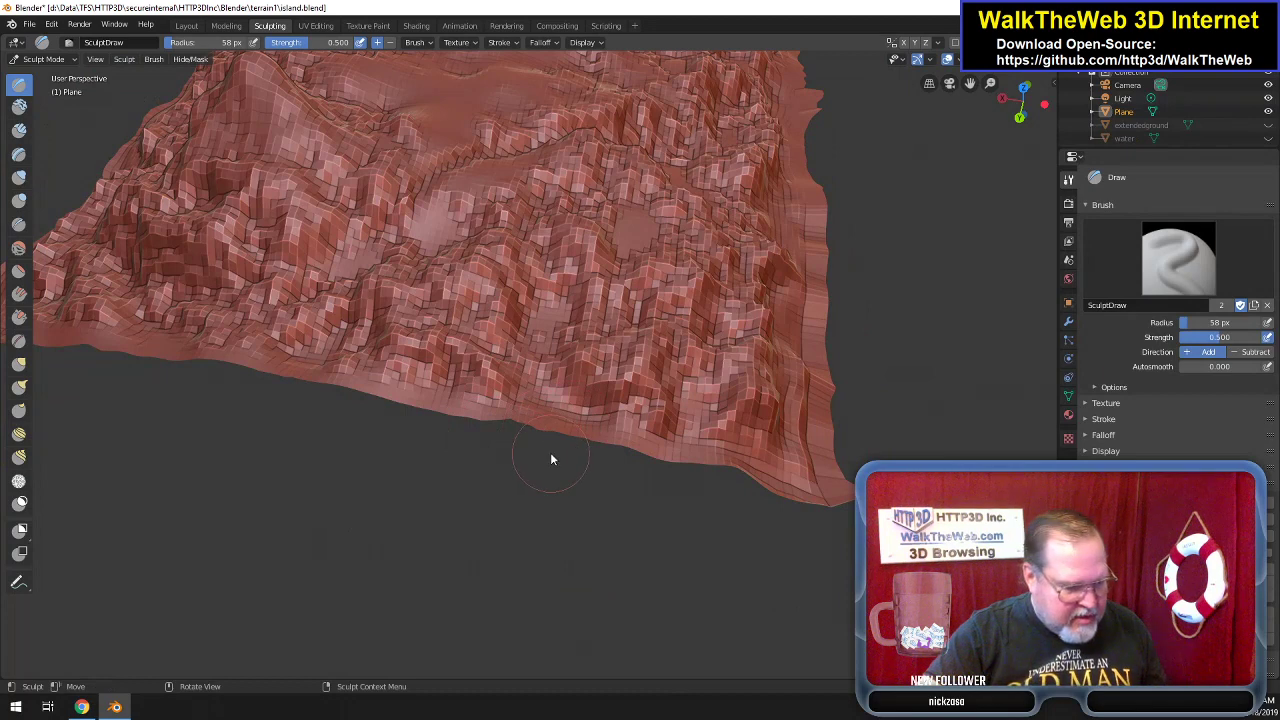
Lower the outer border along the untreated front side with subtracting Draw strokes, working from near its corner towards the far end.
mouse_move(563, 456)
mouse_down()
mouse_move(557, 421)
mouse_move(524, 378)
mouse_move(531, 401)
mouse_move(571, 412)
mouse_move(446, 404)
mouse_move(531, 391)
mouse_move(535, 362)
mouse_move(631, 443)
mouse_move(606, 463)
mouse_move(797, 454)
mouse_move(797, 471)
mouse_move(604, 463)
mouse_up()
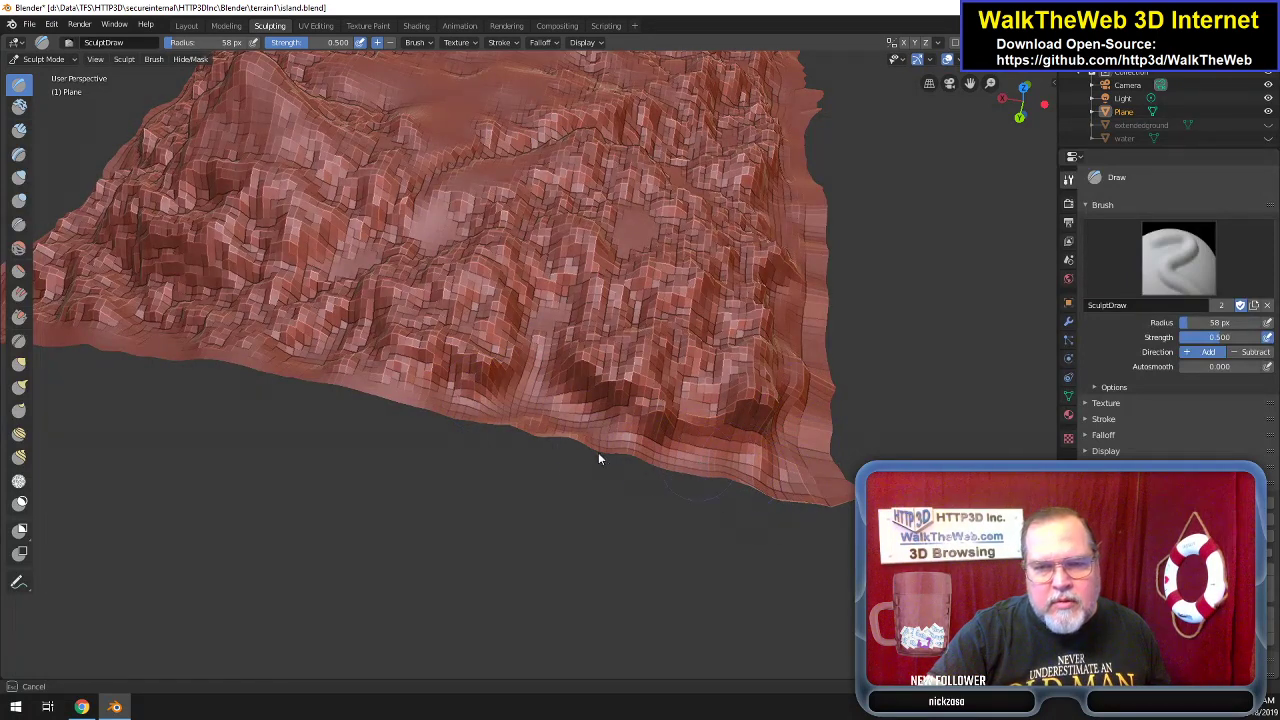
drag(696, 441, 624, 431)
mouse_move(424, 397)
mouse_down()
mouse_move(329, 371)
mouse_move(289, 386)
mouse_move(332, 381)
mouse_move(279, 341)
mouse_move(357, 347)
mouse_move(366, 384)
mouse_up()
mouse_move(301, 350)
mouse_down()
mouse_move(140, 333)
mouse_move(281, 364)
mouse_move(126, 363)
mouse_move(385, 412)
mouse_move(487, 398)
mouse_up()
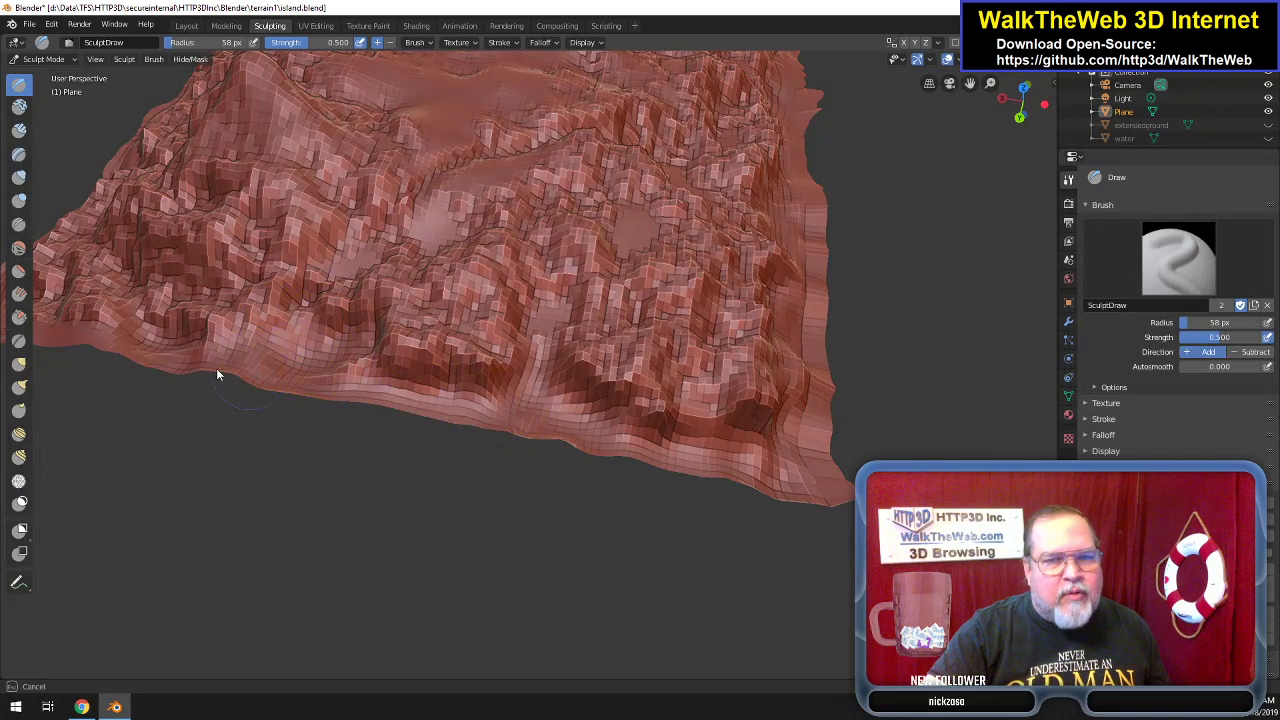
mouse_move(226, 366)
mouse_down()
mouse_move(246, 367)
mouse_move(200, 364)
mouse_move(326, 383)
mouse_up()
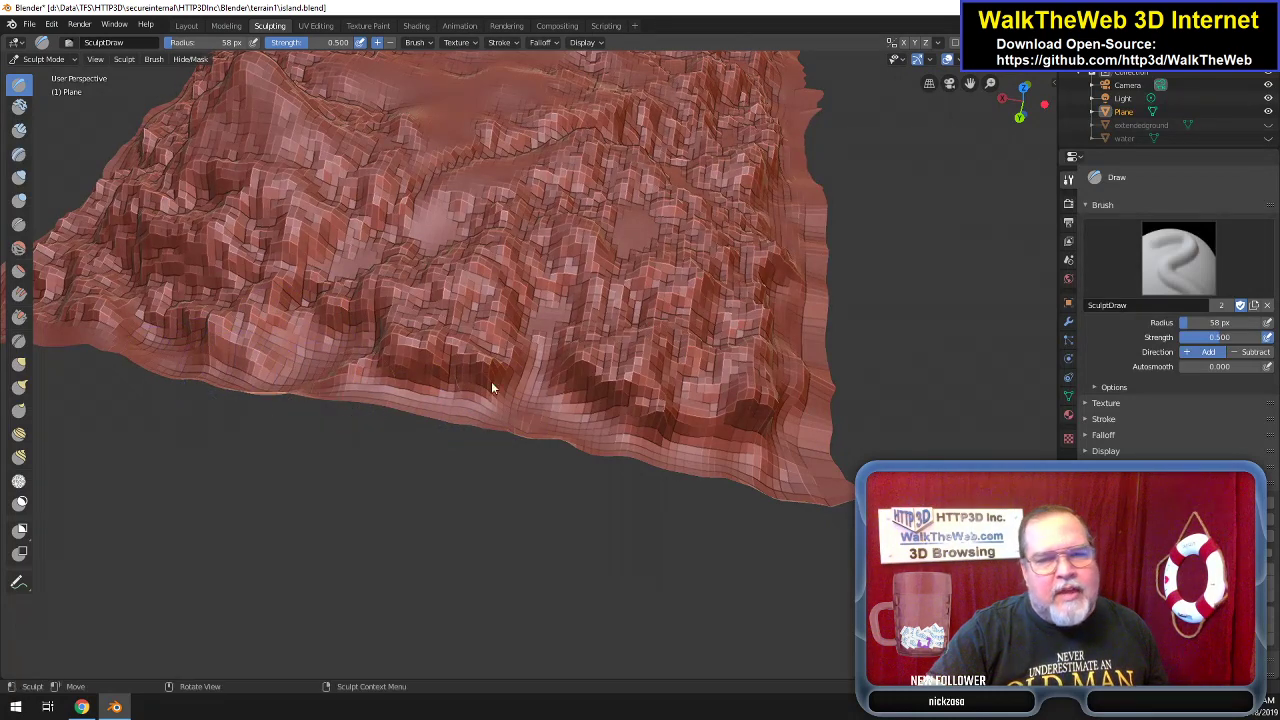
Deepen the middle stretch of the same side's border and lower it out to the distant corner with Draw strokes.
drag(1020, 115, 700, 130)
mouse_move(330, 505)
mouse_down()
mouse_move(318, 490)
mouse_move(191, 521)
mouse_move(315, 463)
mouse_move(141, 576)
mouse_move(632, 387)
mouse_up()
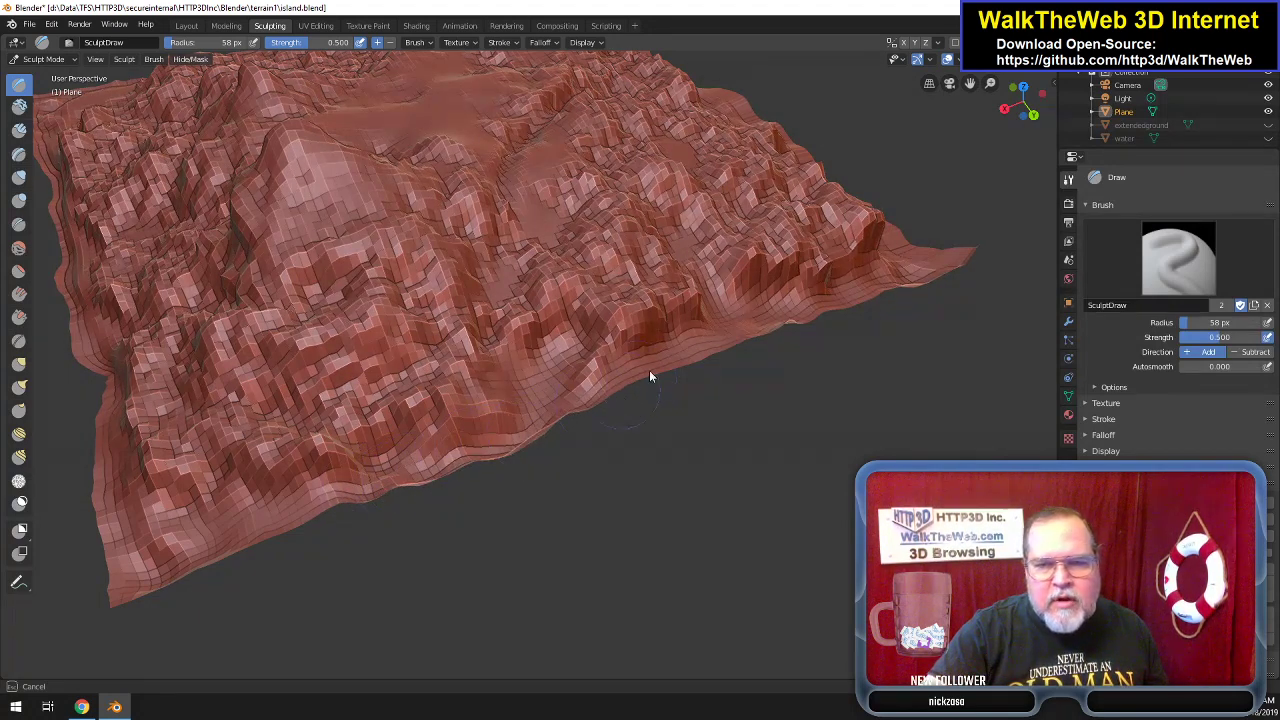
drag(519, 443, 847, 301)
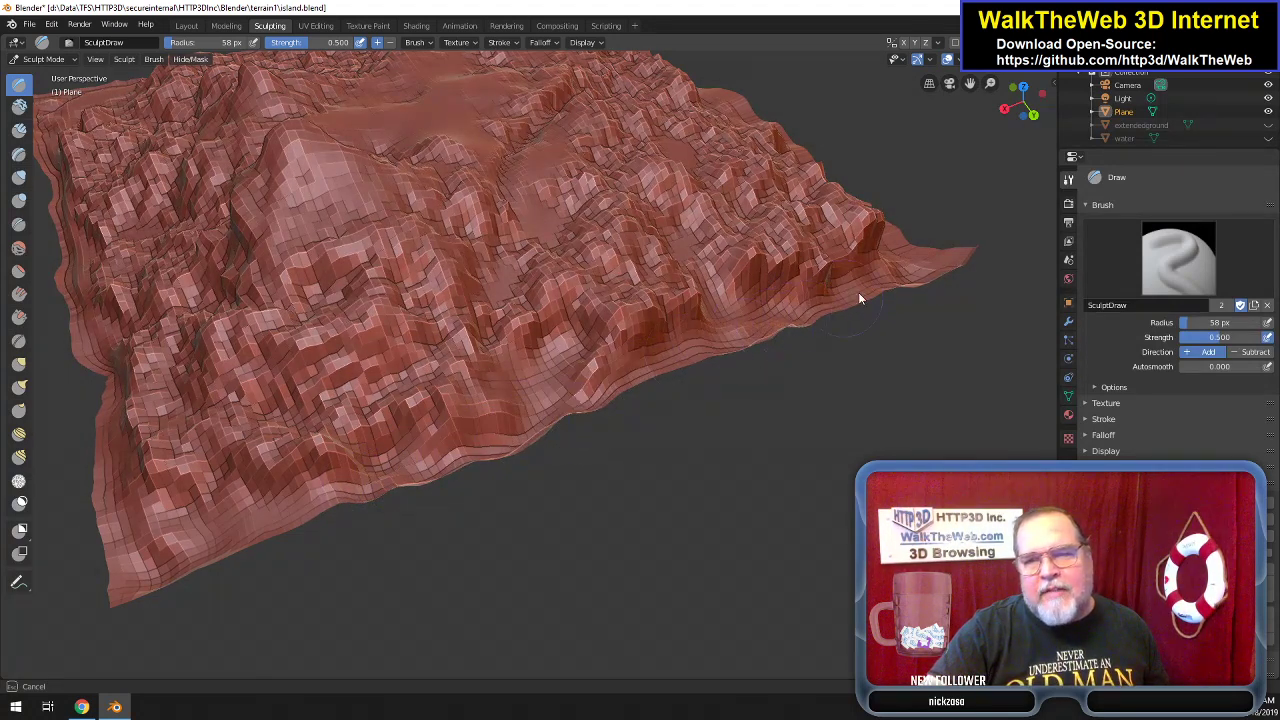
mouse_move(933, 263)
mouse_down()
mouse_move(985, 249)
mouse_move(972, 250)
mouse_move(977, 277)
mouse_move(936, 296)
mouse_move(945, 306)
mouse_move(985, 264)
mouse_move(975, 253)
mouse_move(942, 295)
mouse_up()
Lower the near end of this side's border and the nearest corner with subtracting Draw strokes.
drag(386, 600, 277, 543)
mouse_move(355, 508)
mouse_down()
mouse_move(426, 485)
mouse_move(233, 531)
mouse_move(437, 473)
mouse_move(147, 570)
mouse_move(219, 572)
mouse_up()
drag(147, 617, 222, 584)
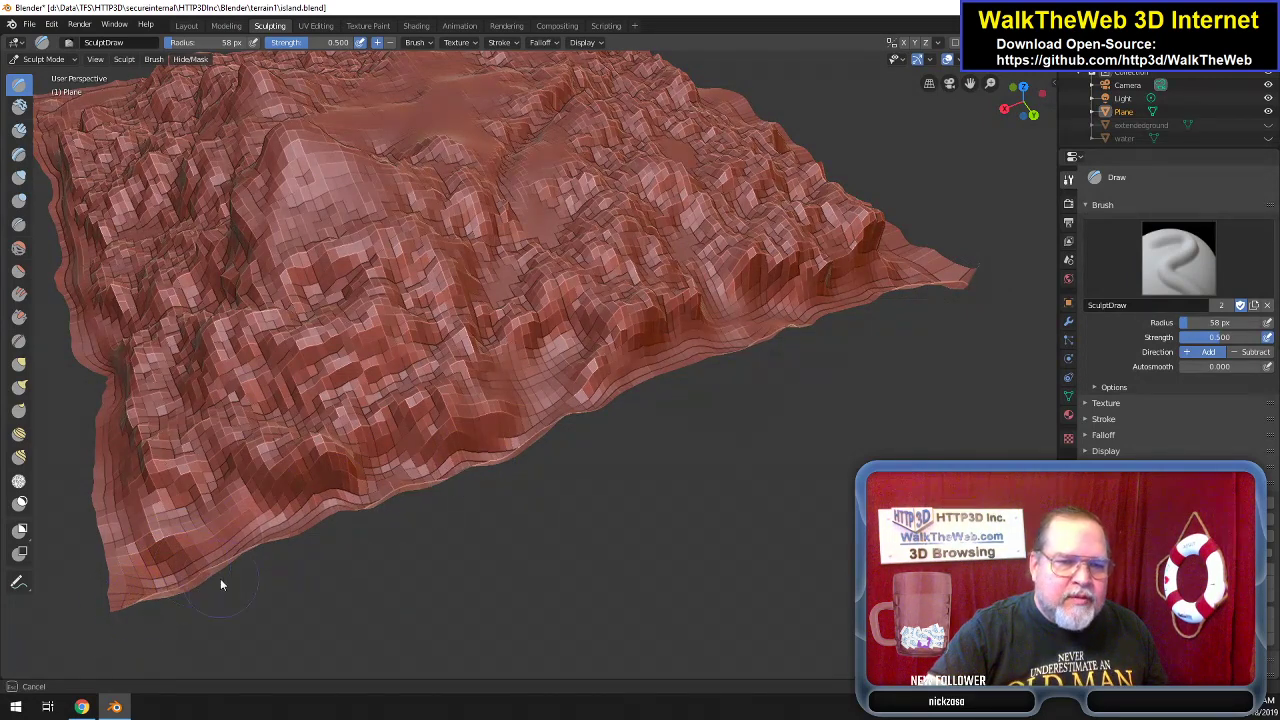
drag(120, 604, 124, 559)
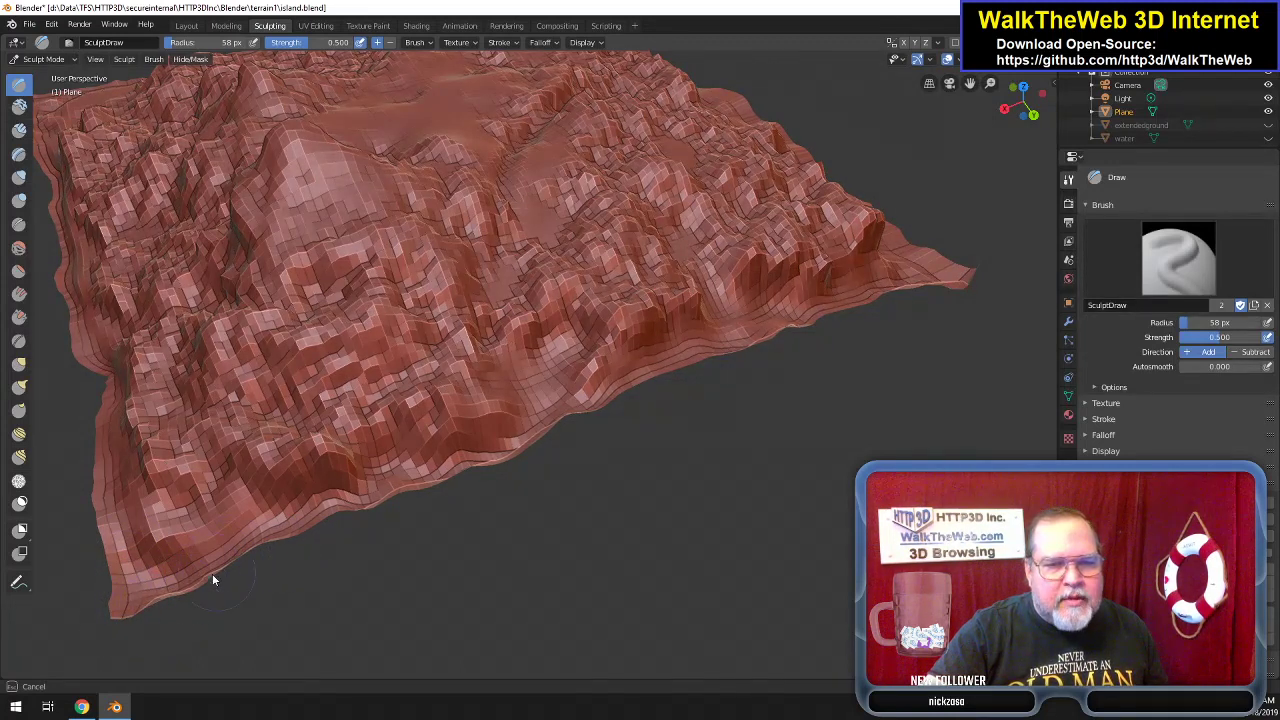
mouse_move(141, 608)
mouse_down()
mouse_move(190, 543)
mouse_move(116, 554)
mouse_move(106, 495)
mouse_move(113, 578)
mouse_move(115, 560)
mouse_up()
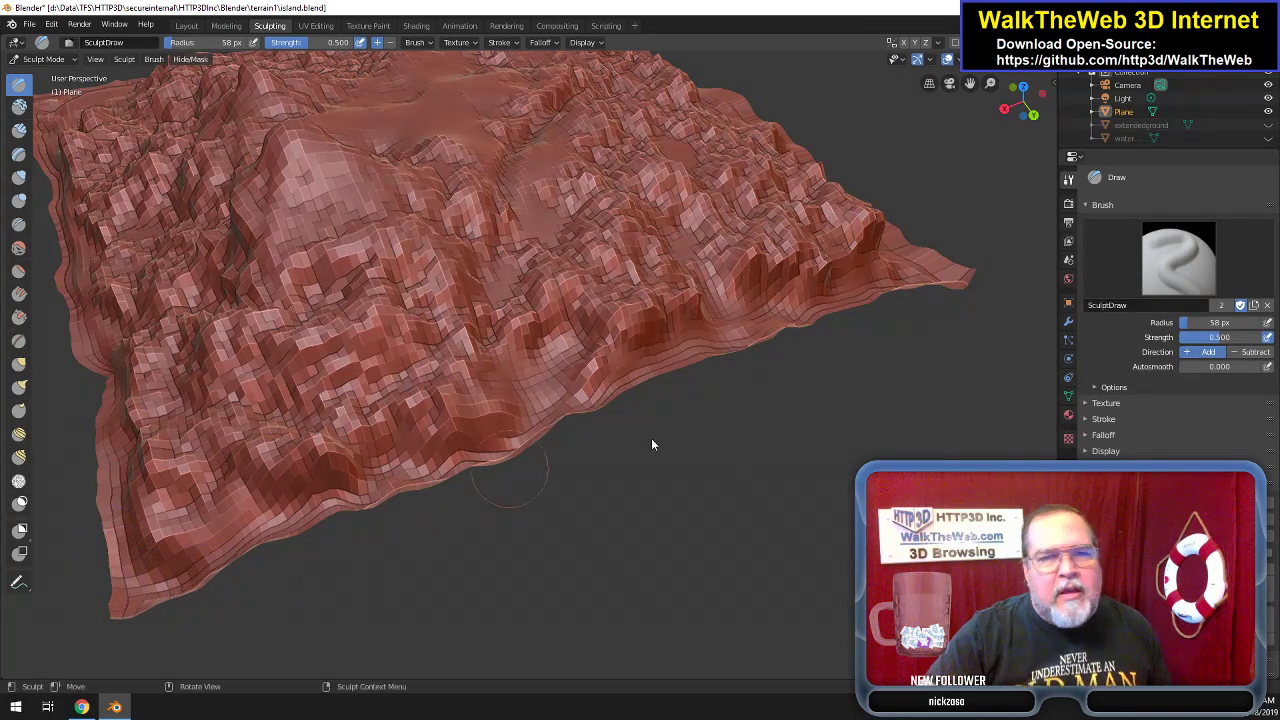
Check the border against the extendedground plane, hide the plane and push down the high spots along the side's middle.
click(1268, 127)
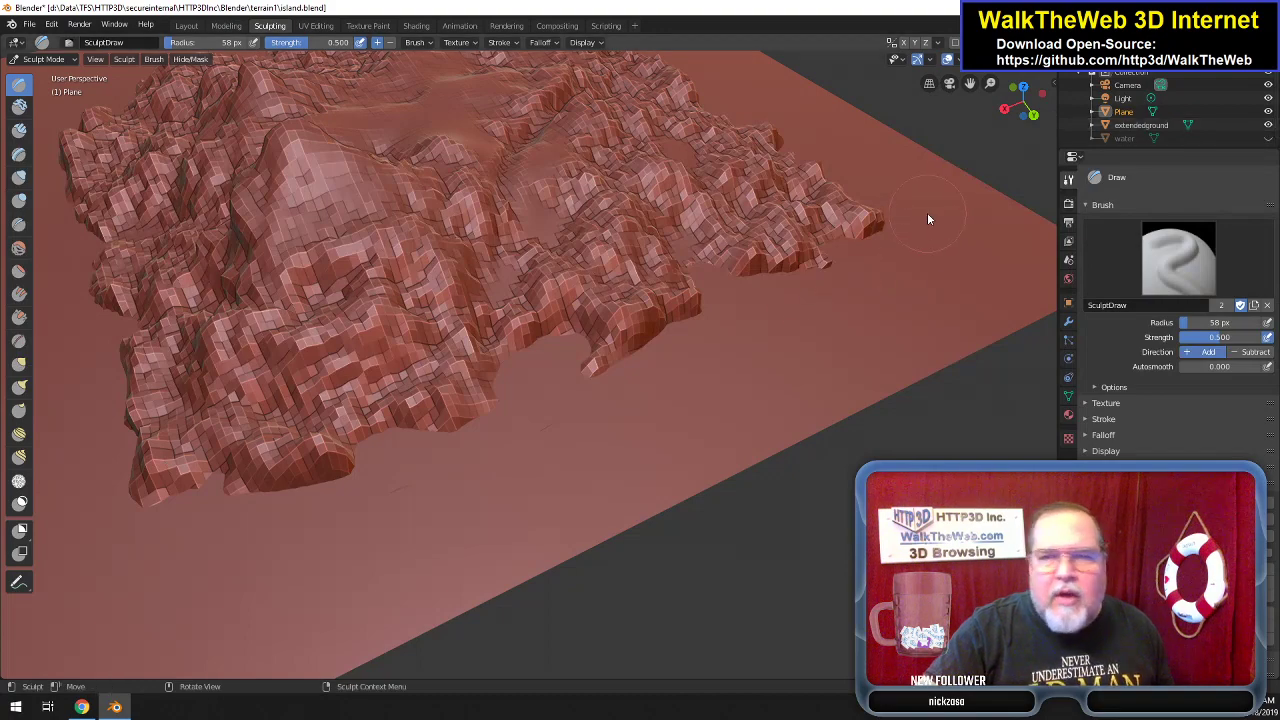
mouse_move(1045, 108)
mouse_down()
mouse_move(1004, 115)
mouse_move(1042, 121)
mouse_up()
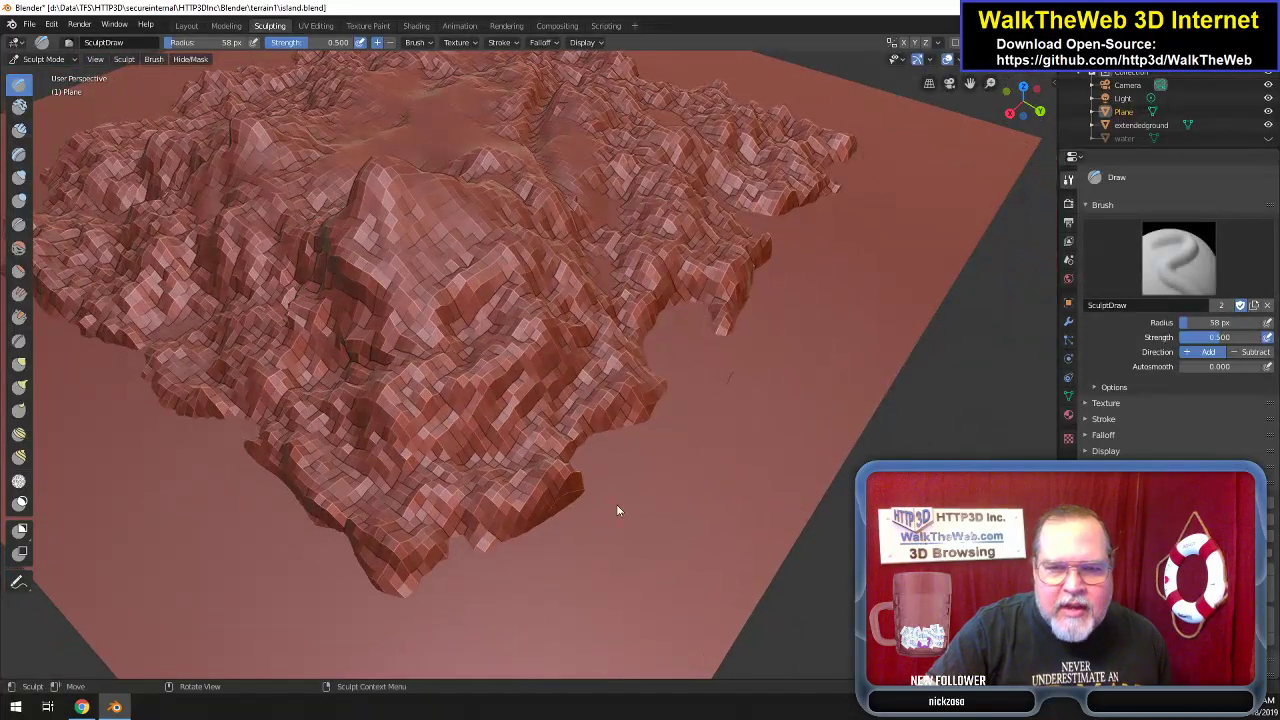
click(1268, 125)
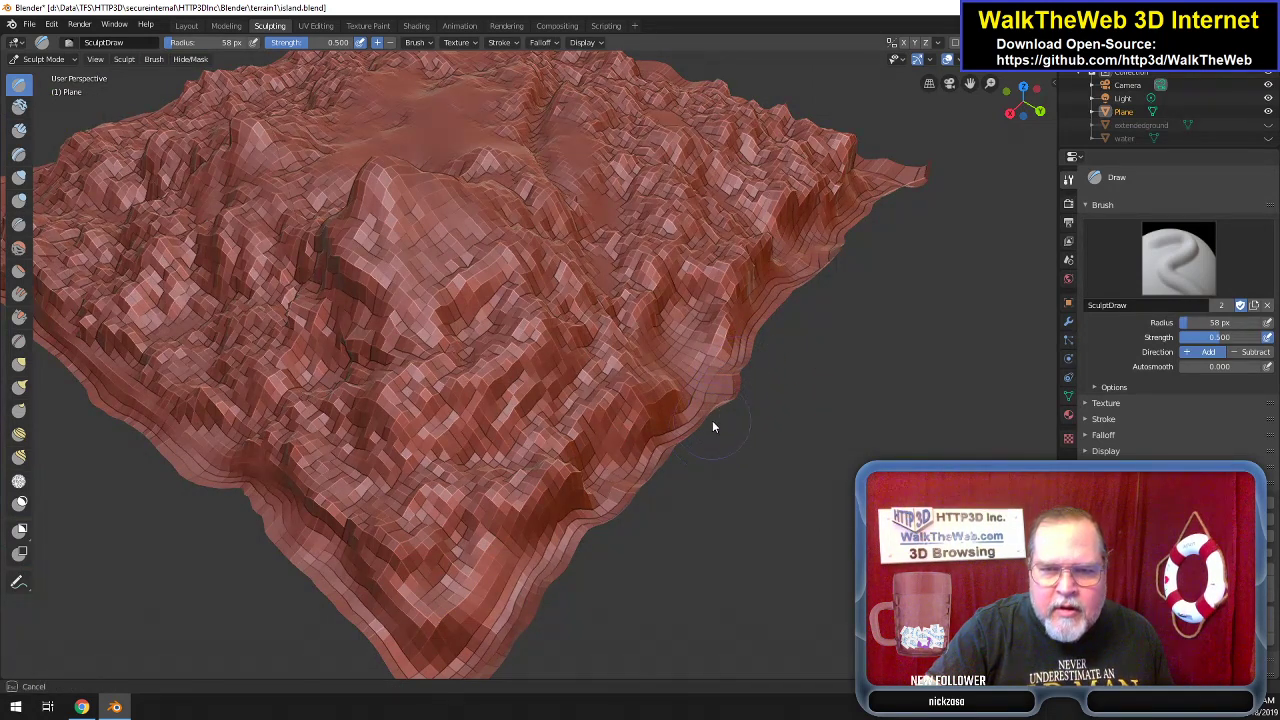
mouse_move(614, 516)
mouse_down()
mouse_move(560, 562)
mouse_move(590, 531)
mouse_up()
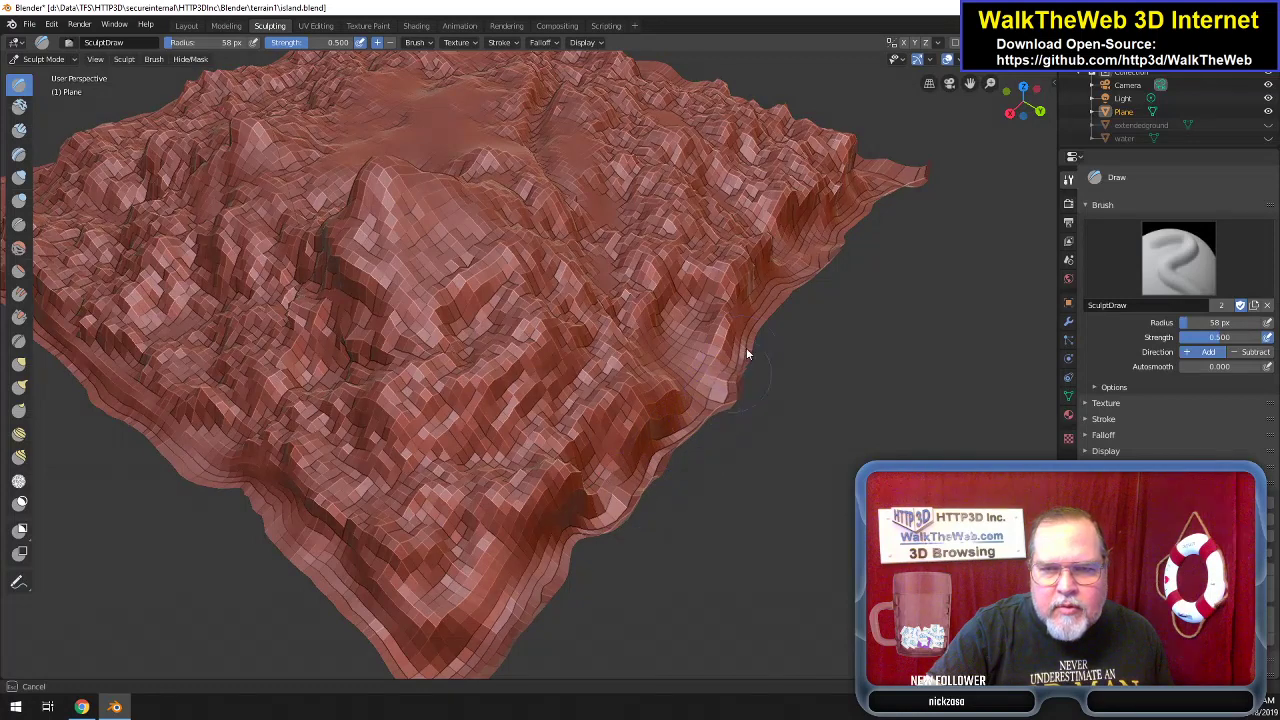
mouse_move(691, 414)
mouse_down()
mouse_move(738, 365)
mouse_move(697, 443)
mouse_up()
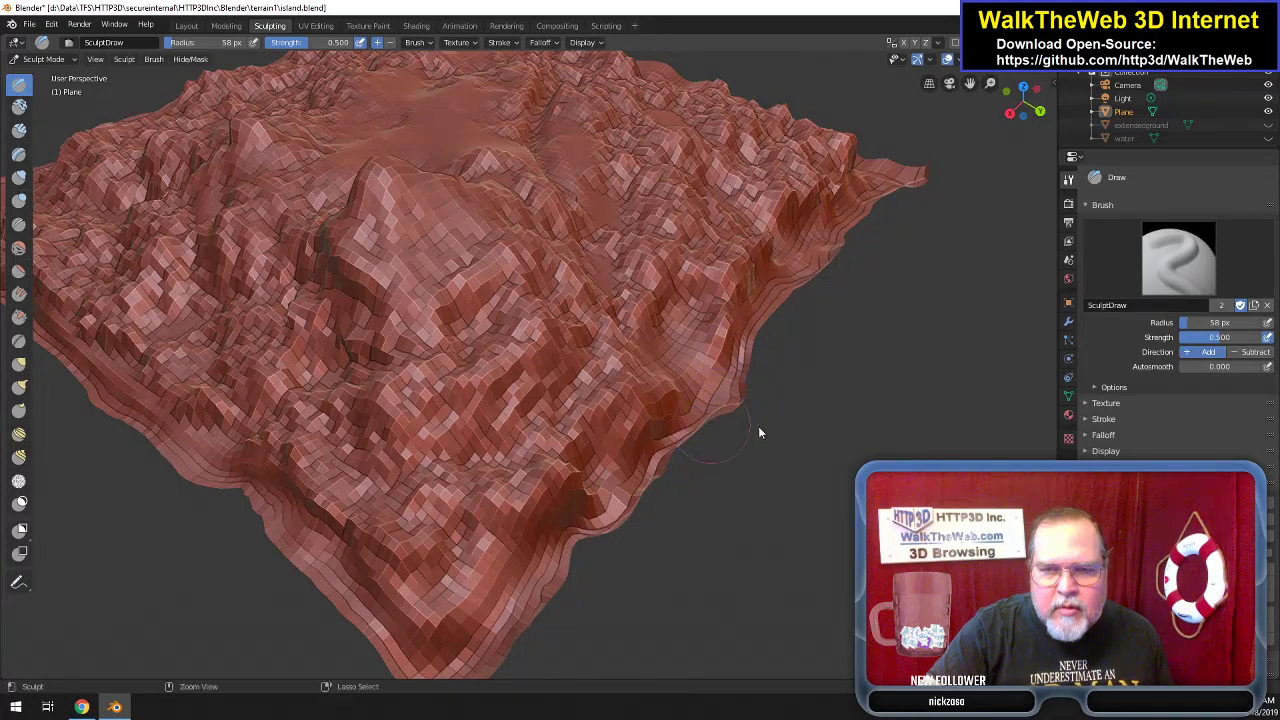
Lower the full length of this side's border again with Draw strokes and show the extendedground plane to inspect it from a low angle.
drag(1037, 117, 898, 360)
mouse_move(827, 425)
mouse_down()
mouse_move(843, 413)
mouse_move(831, 424)
mouse_move(840, 279)
mouse_move(829, 218)
mouse_up()
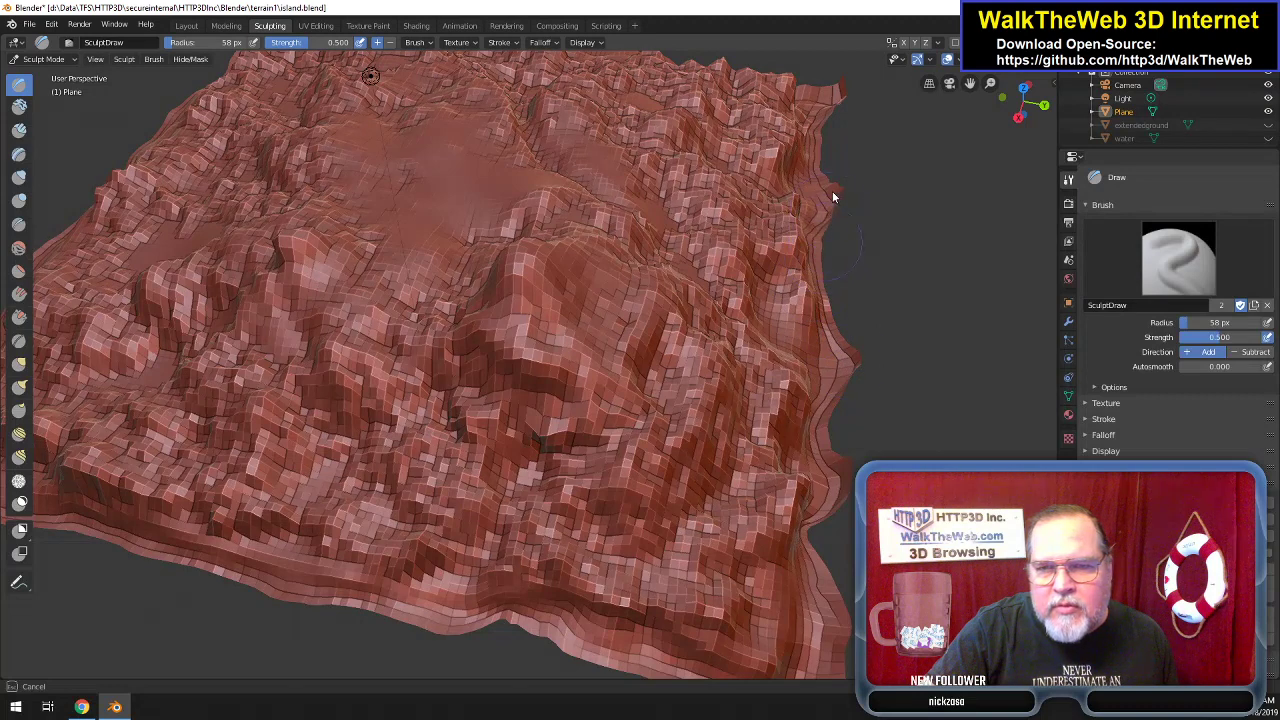
mouse_move(806, 579)
mouse_down()
mouse_move(825, 495)
mouse_move(825, 603)
mouse_move(834, 336)
mouse_up()
mouse_move(920, 354)
mouse_down()
mouse_move(931, 282)
mouse_move(837, 396)
mouse_move(803, 560)
mouse_move(816, 529)
mouse_move(818, 557)
mouse_move(809, 510)
mouse_move(815, 544)
mouse_move(820, 535)
mouse_up()
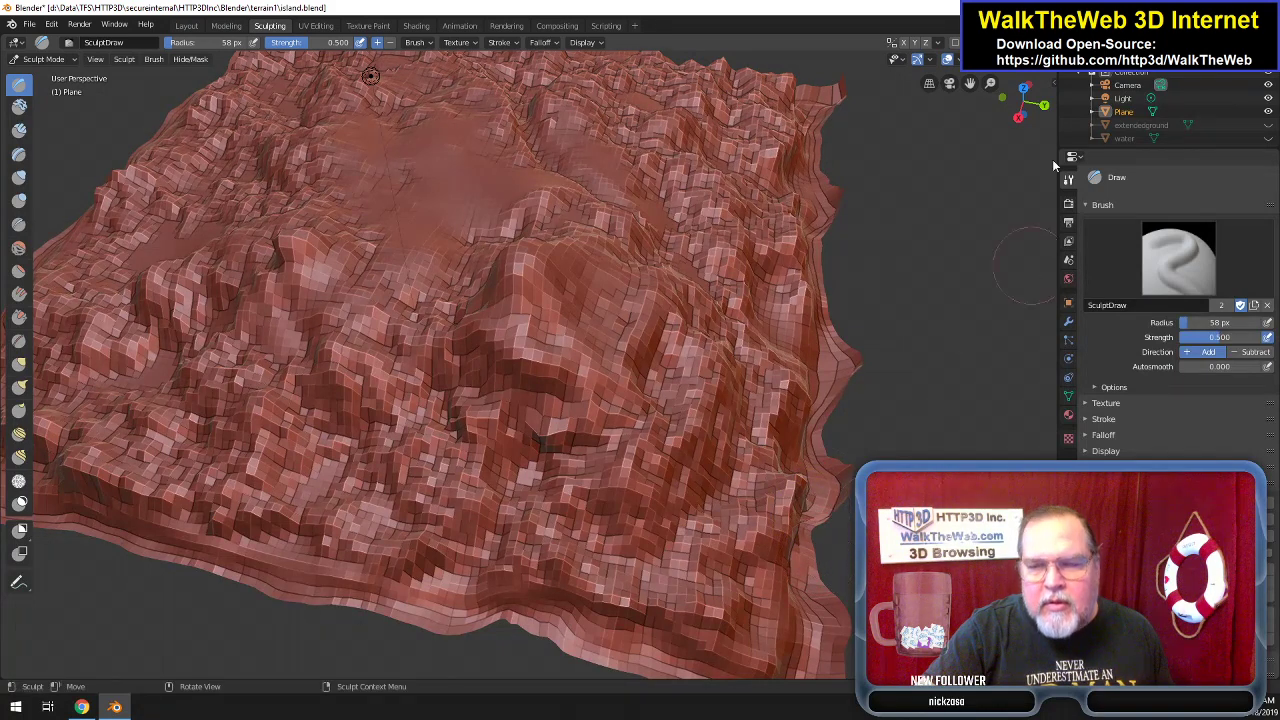
click(1268, 125)
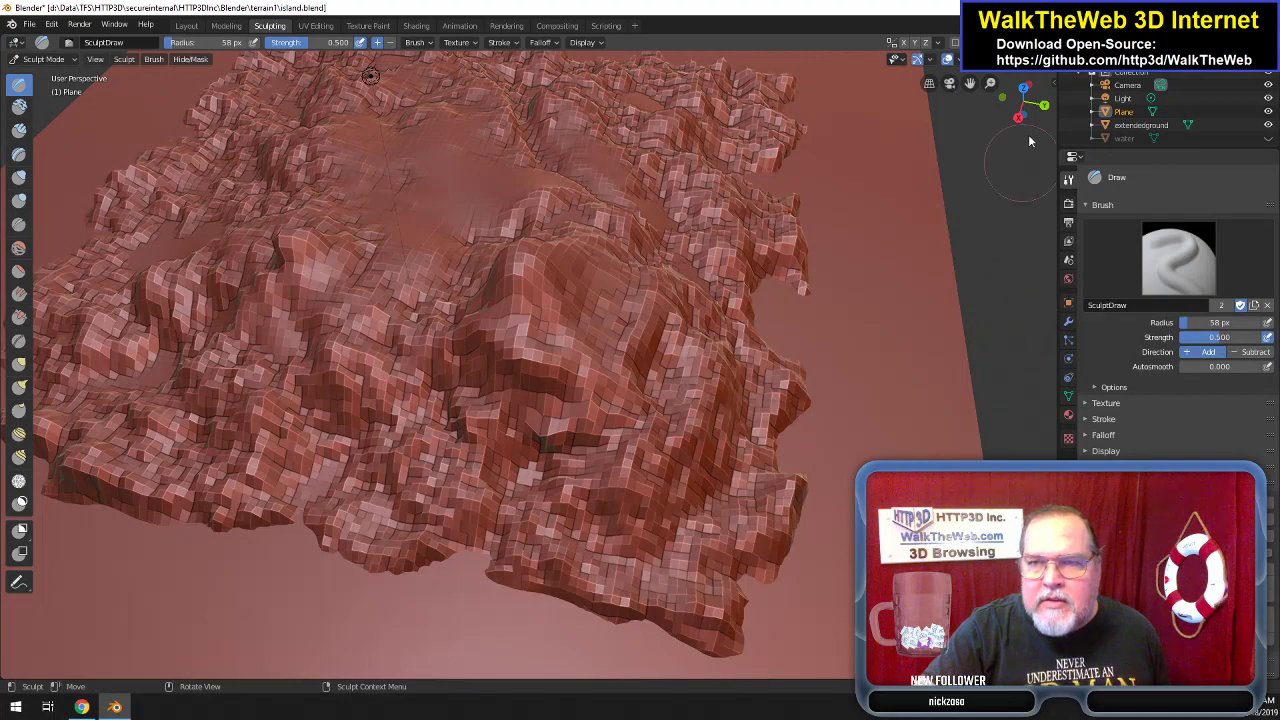
mouse_move(1021, 116)
mouse_down()
mouse_move(1023, 100)
mouse_move(879, 200)
mouse_up()
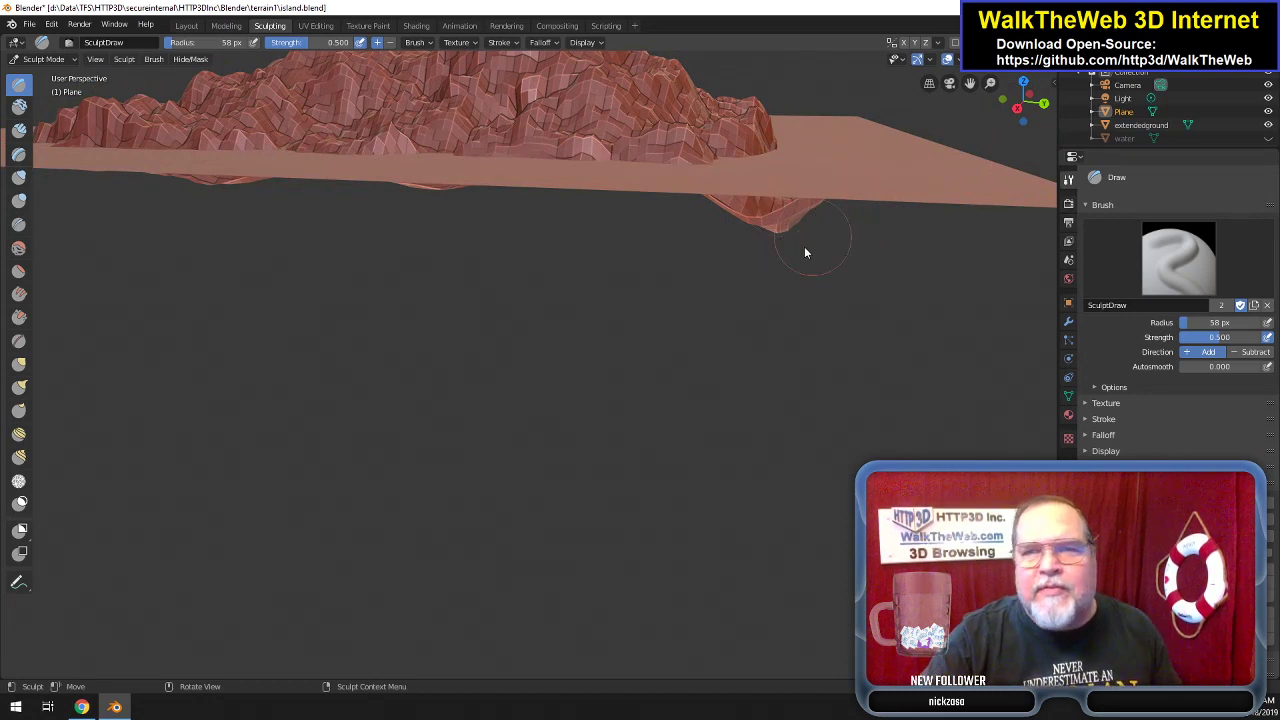
Hide the extendedground plane and inspect the terrain's lowered border around the nearest corner.
scroll(809, 206, up, 4)
drag(1021, 122, 989, 177)
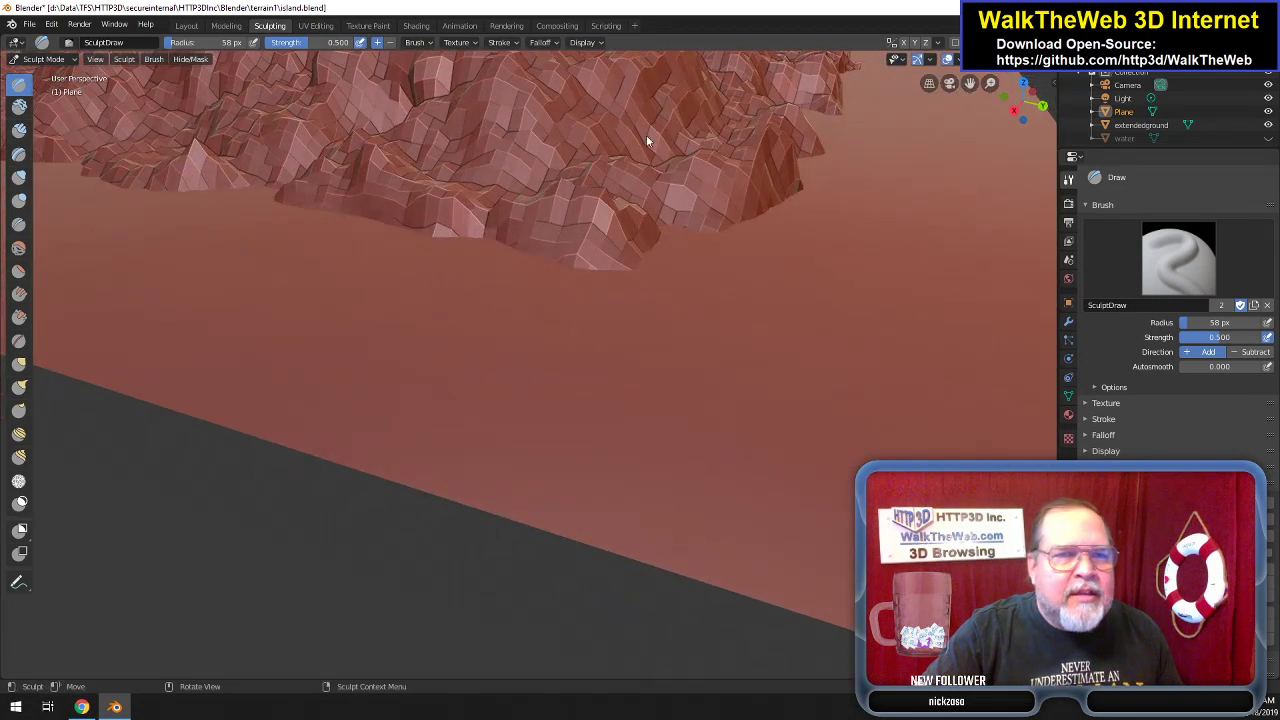
click(1268, 125)
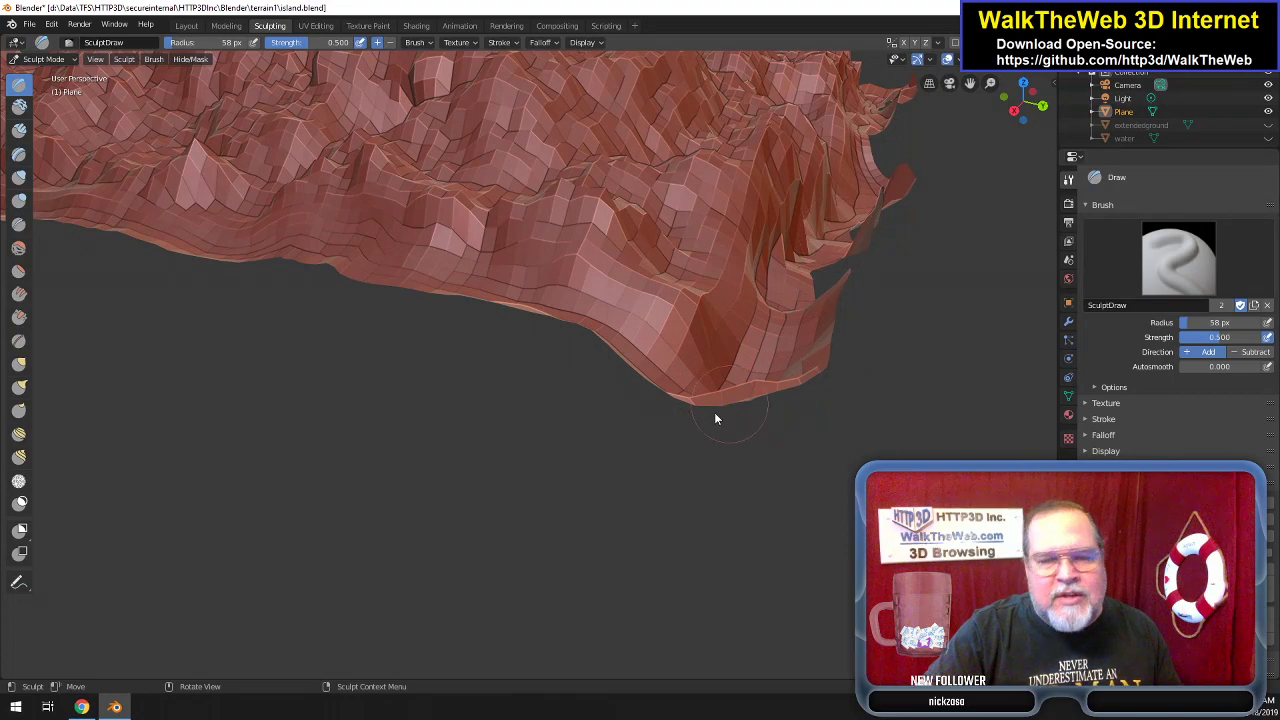
drag(1036, 118, 1014, 192)
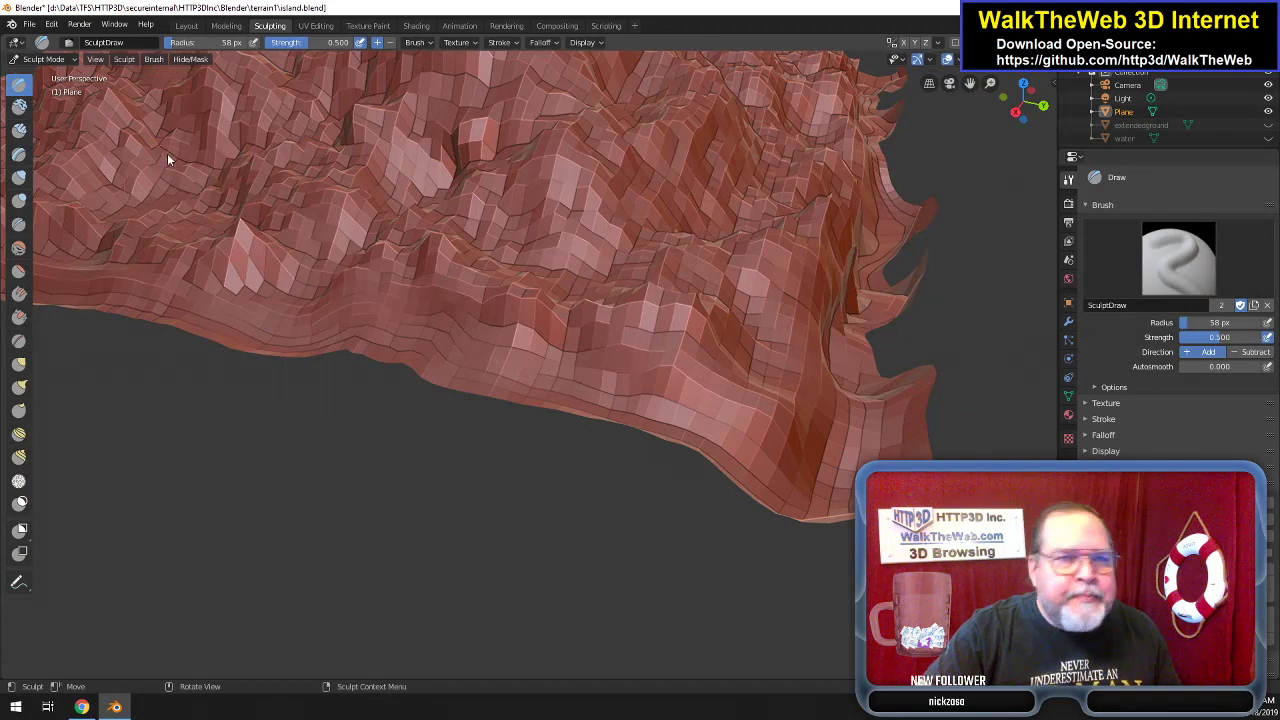
Compare the terrain in the Modeling and Sculpting workspaces, and save the island file.
click(226, 25)
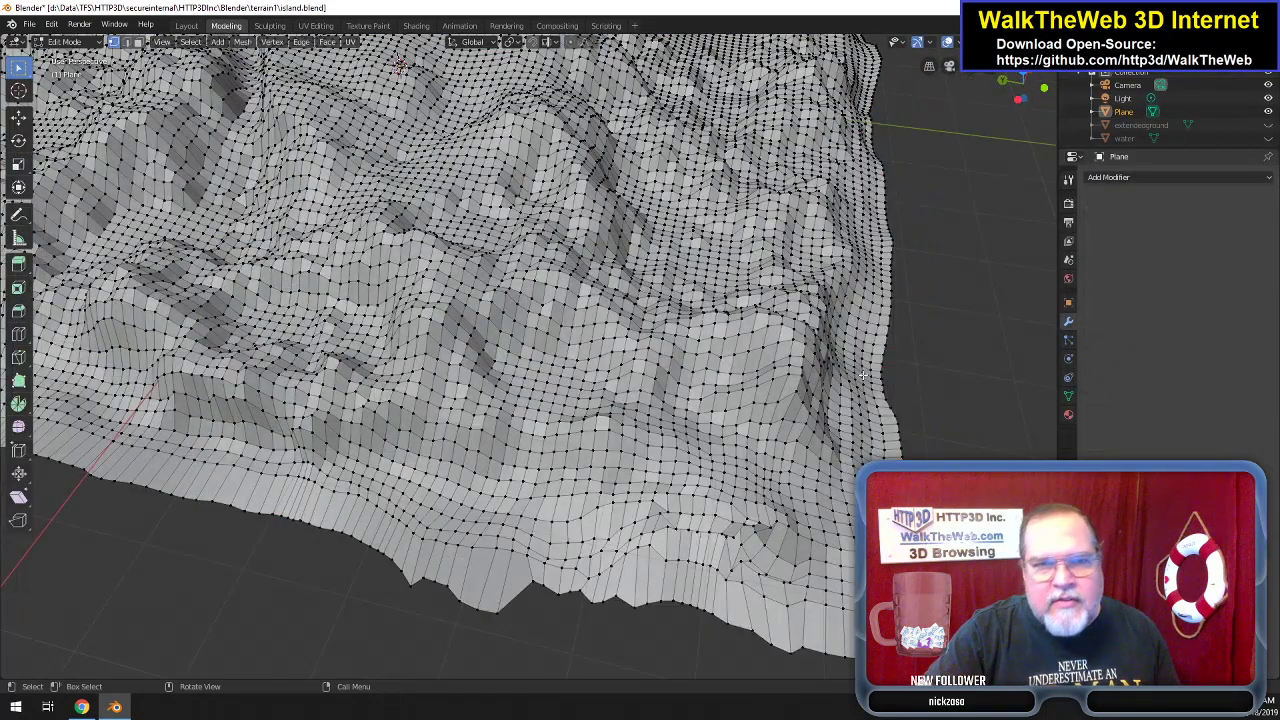
click(270, 25)
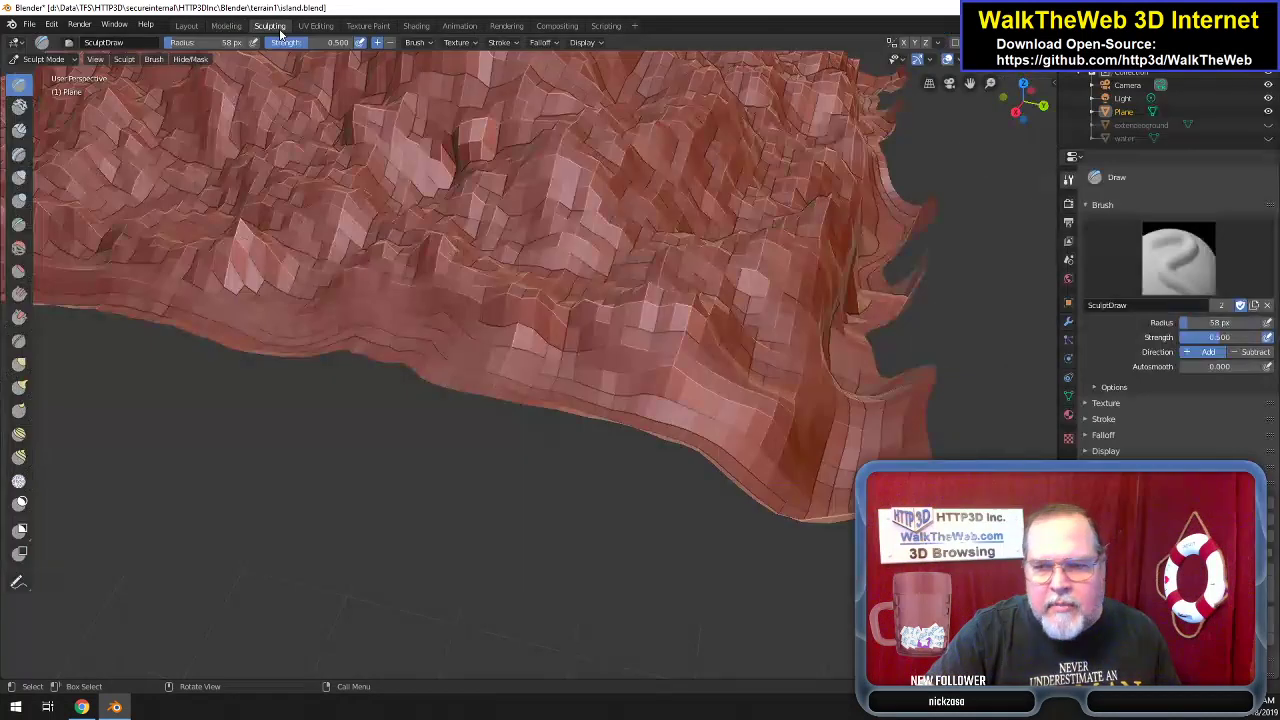
click(226, 25)
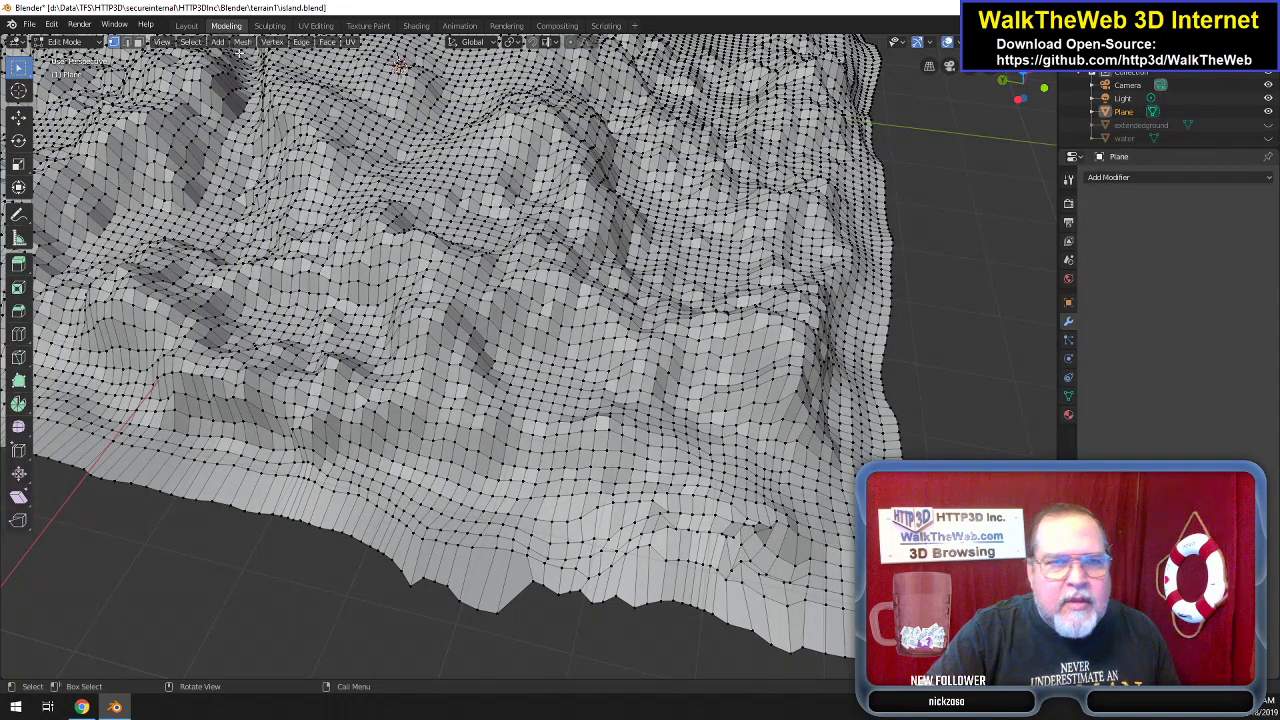
click(272, 25)
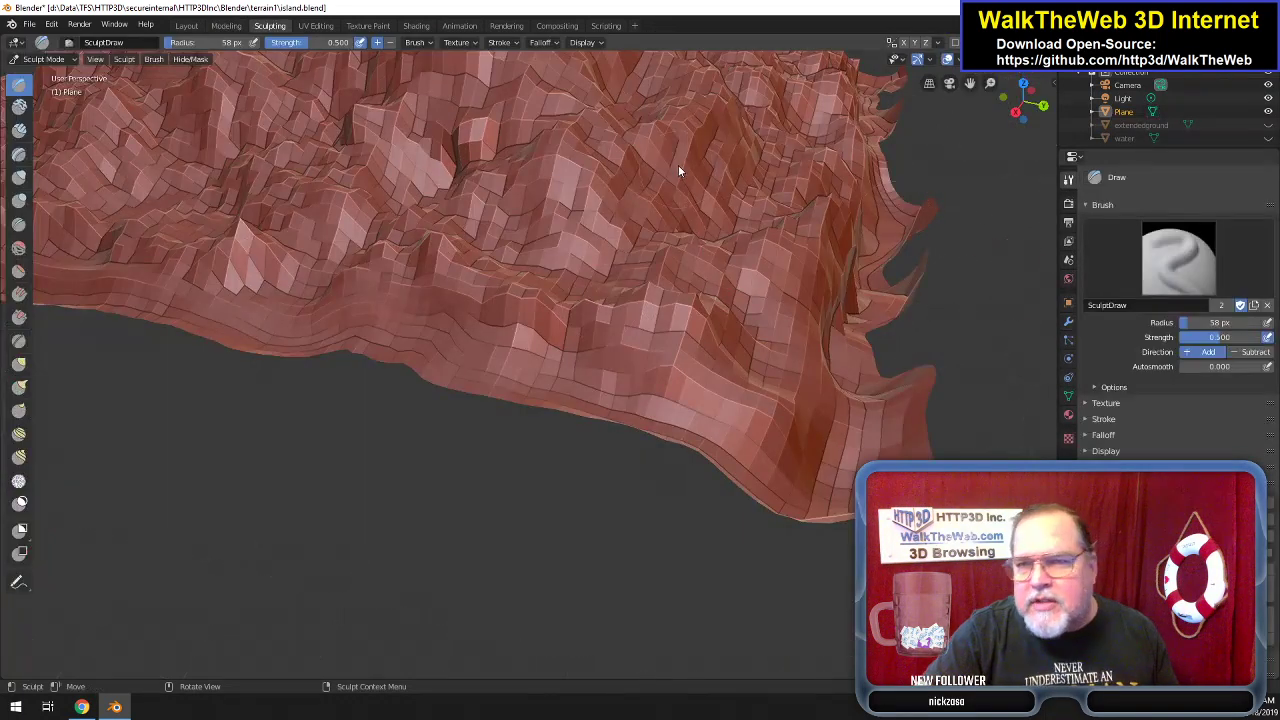
click(30, 24)
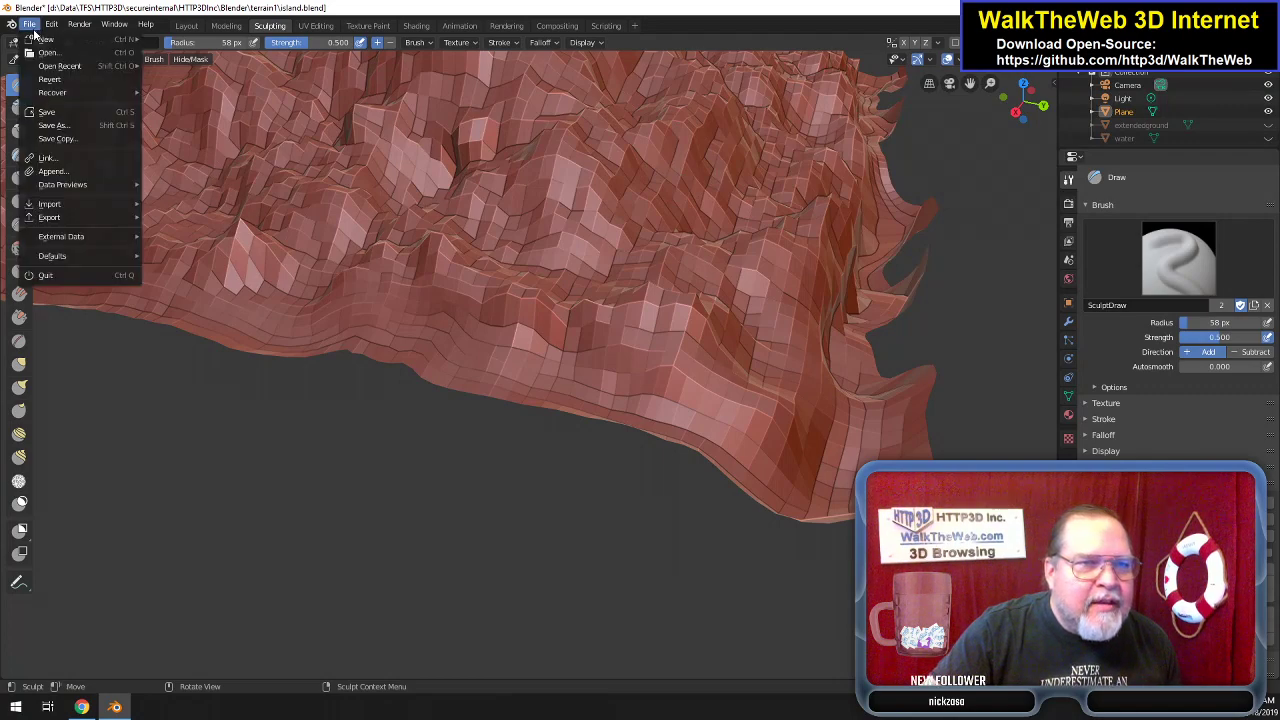
click(50, 112)
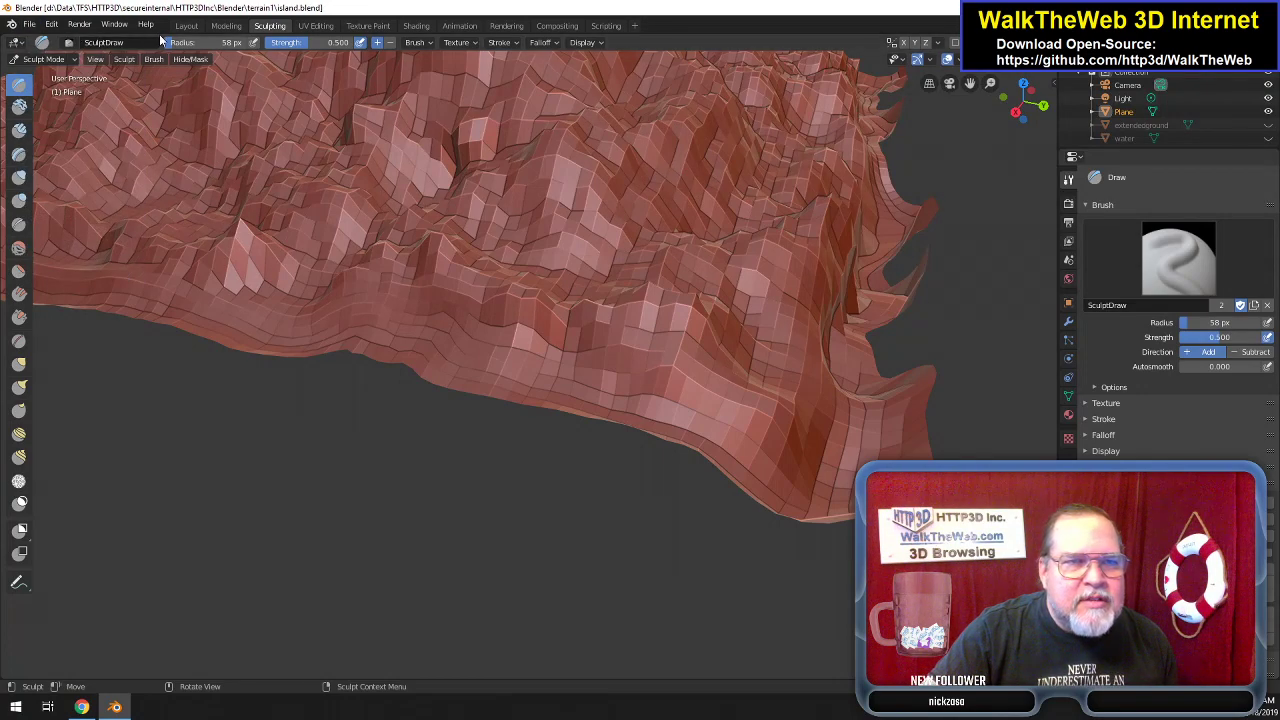
In the Modeling workspace, select the outermost edge loop along the adjoining side and lower it about 0.17 m along Z.
click(227, 28)
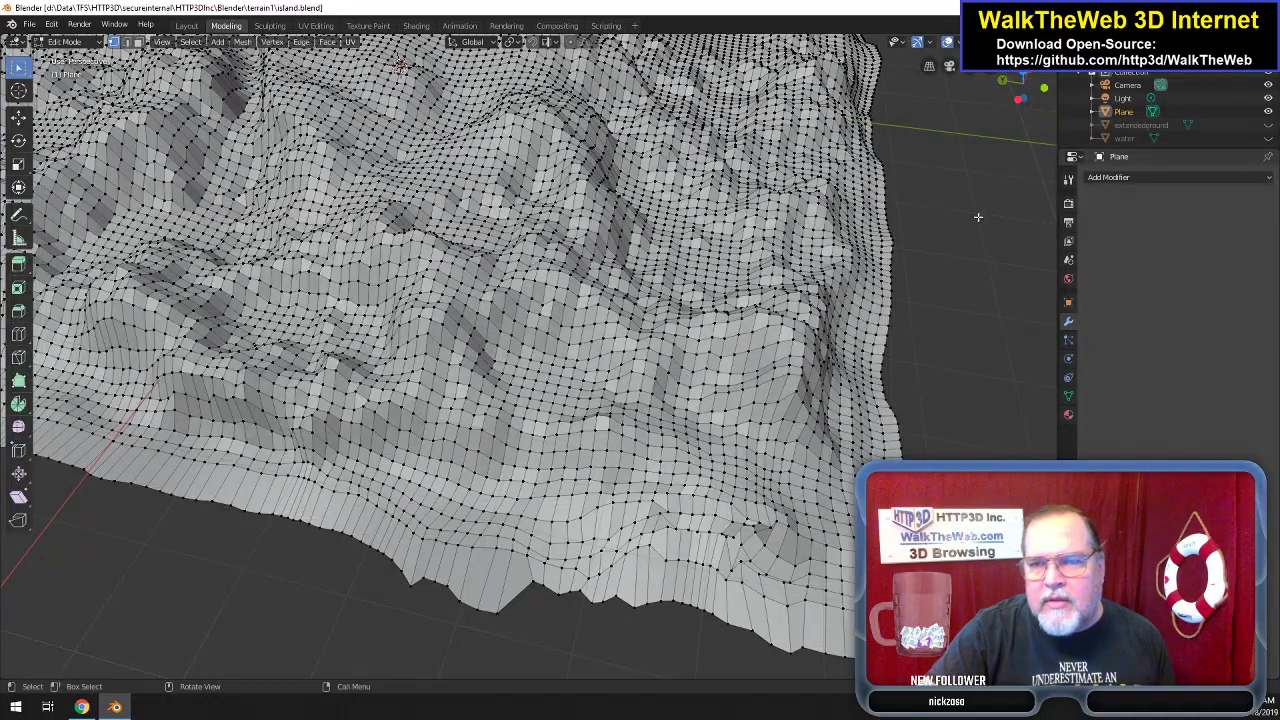
mouse_move(1014, 120)
mouse_down()
mouse_move(1011, 68)
mouse_move(1016, 108)
mouse_up()
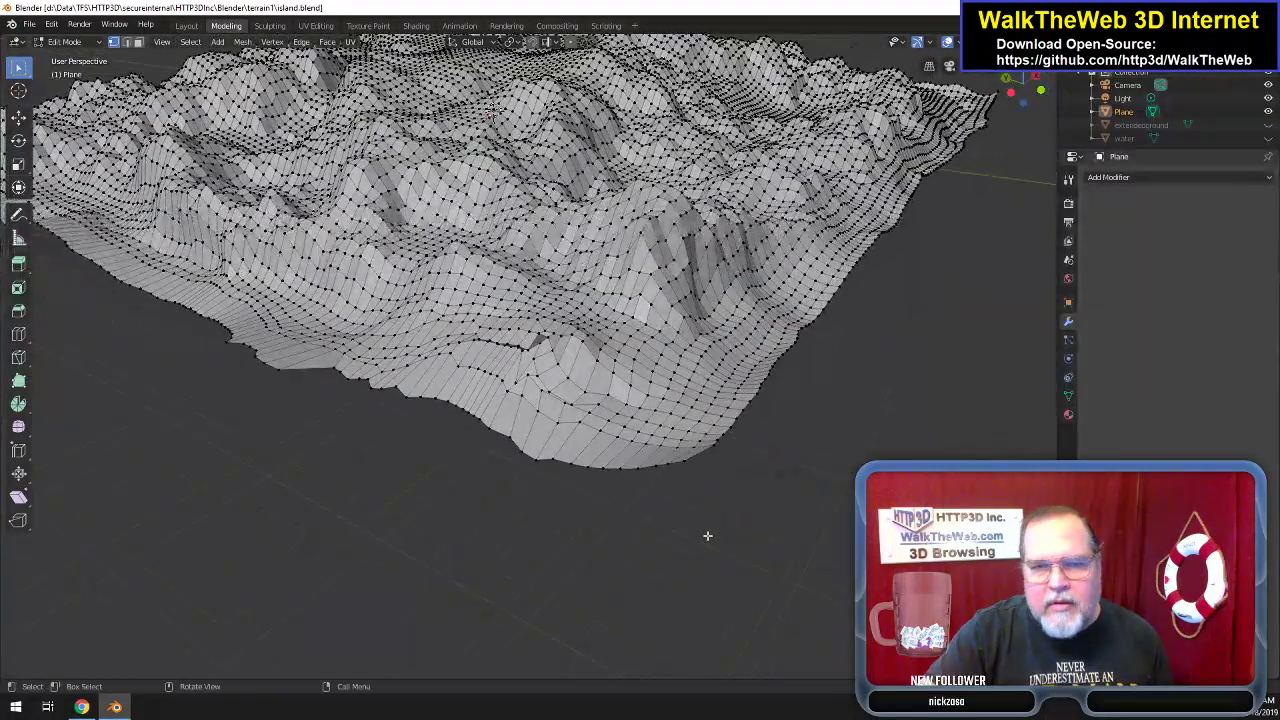
right_click(686, 465)
key(Escape)
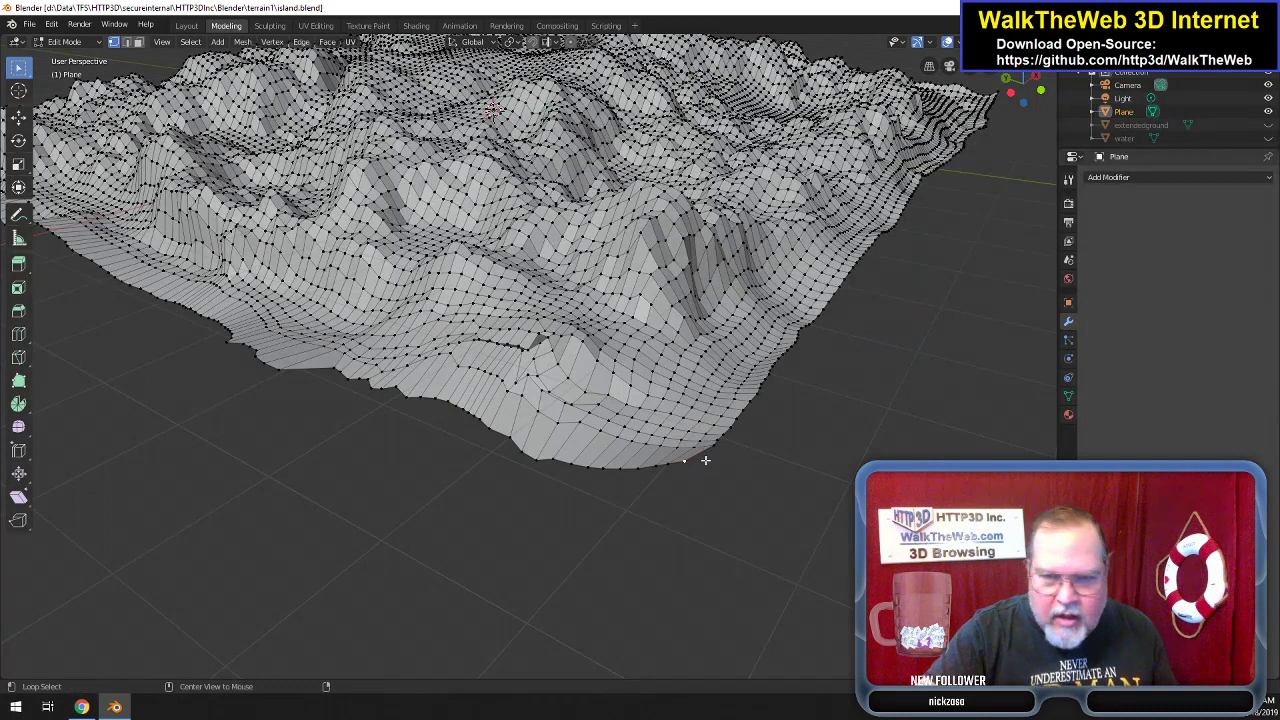
alt+click(708, 462)
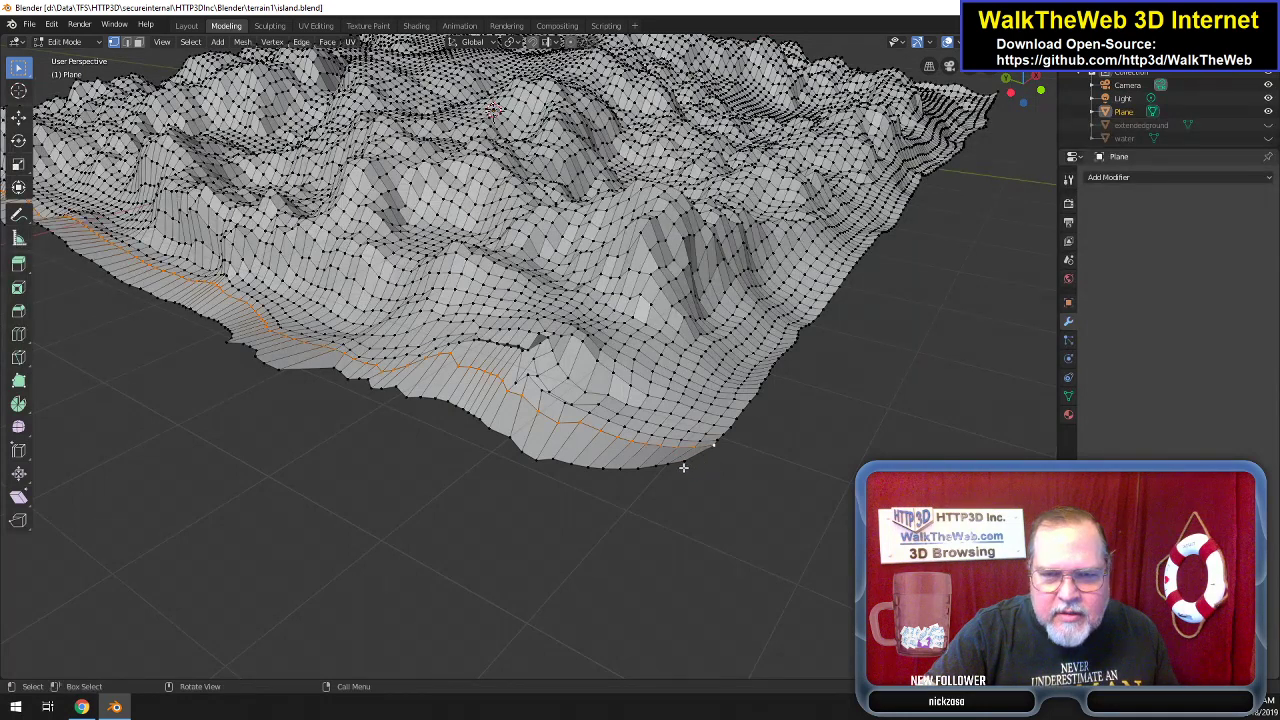
alt+click(729, 437)
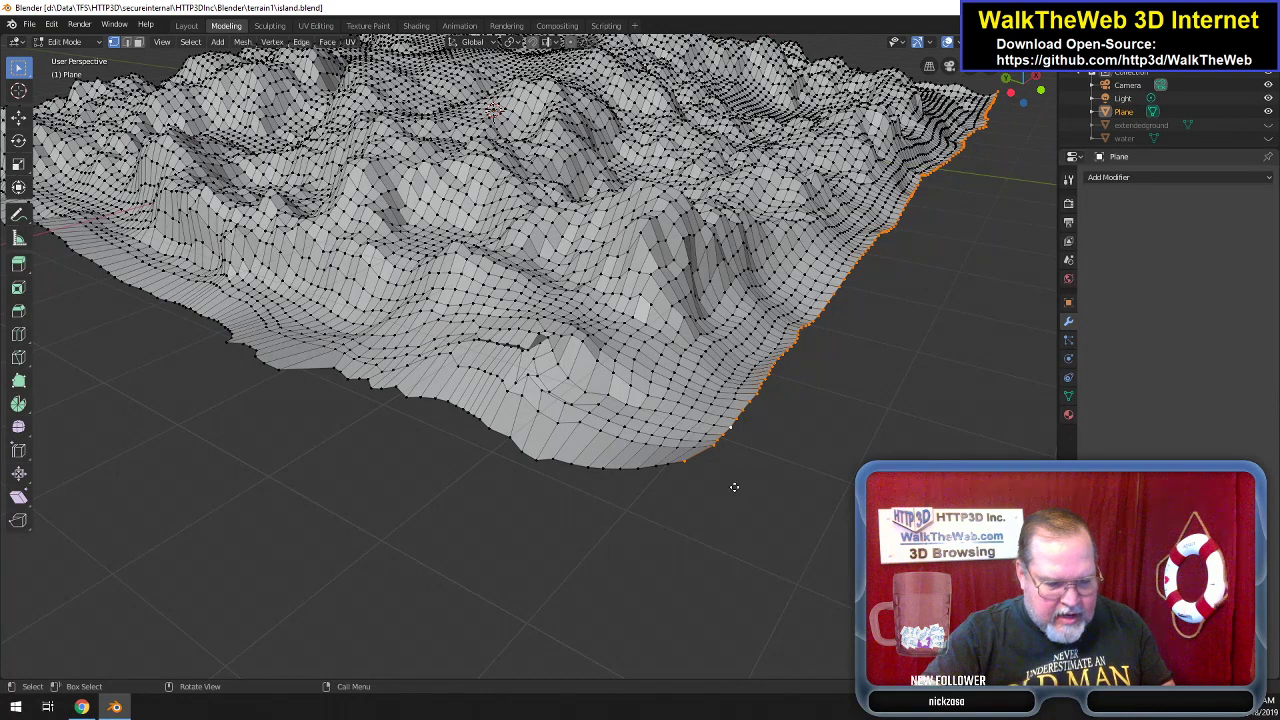
key(g)
key(z)
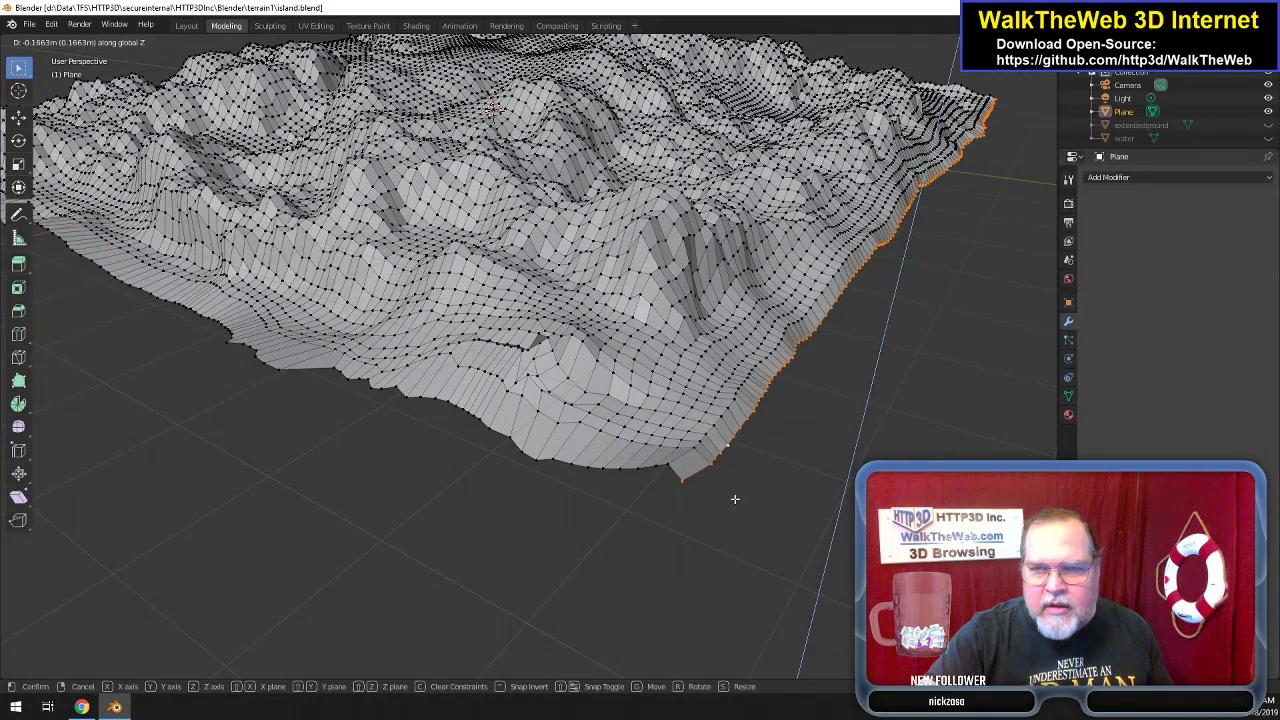
click(736, 500)
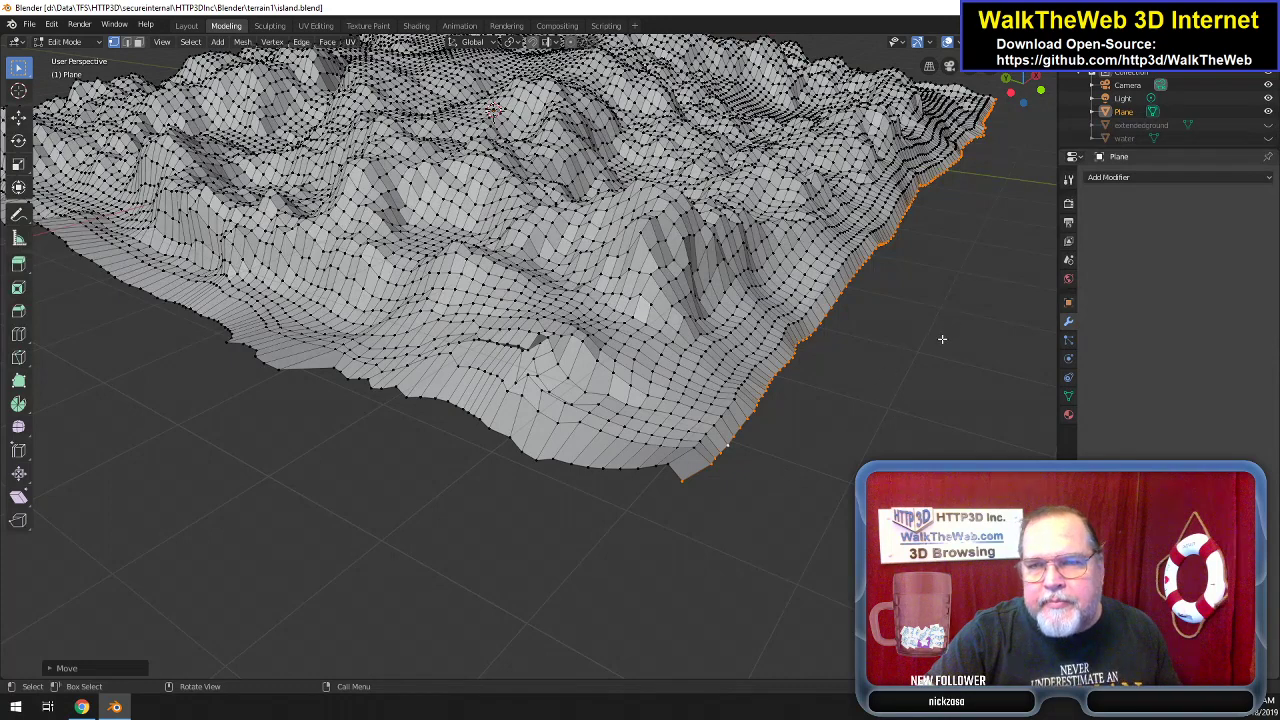
click(967, 318)
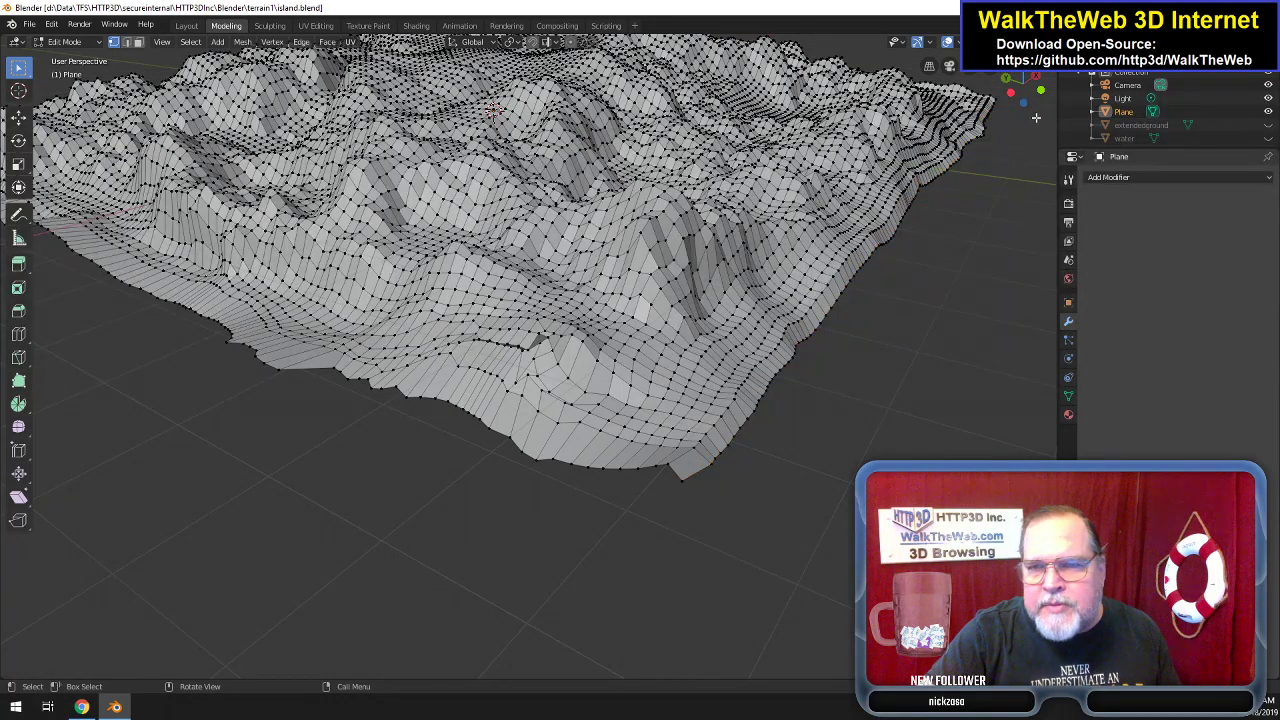
Circle-select the vertices at the tip of the nearest corner and move them slightly down along Z.
mouse_move(1038, 100)
mouse_down()
mouse_move(1038, 58)
mouse_move(1038, 100)
mouse_up()
key(c)
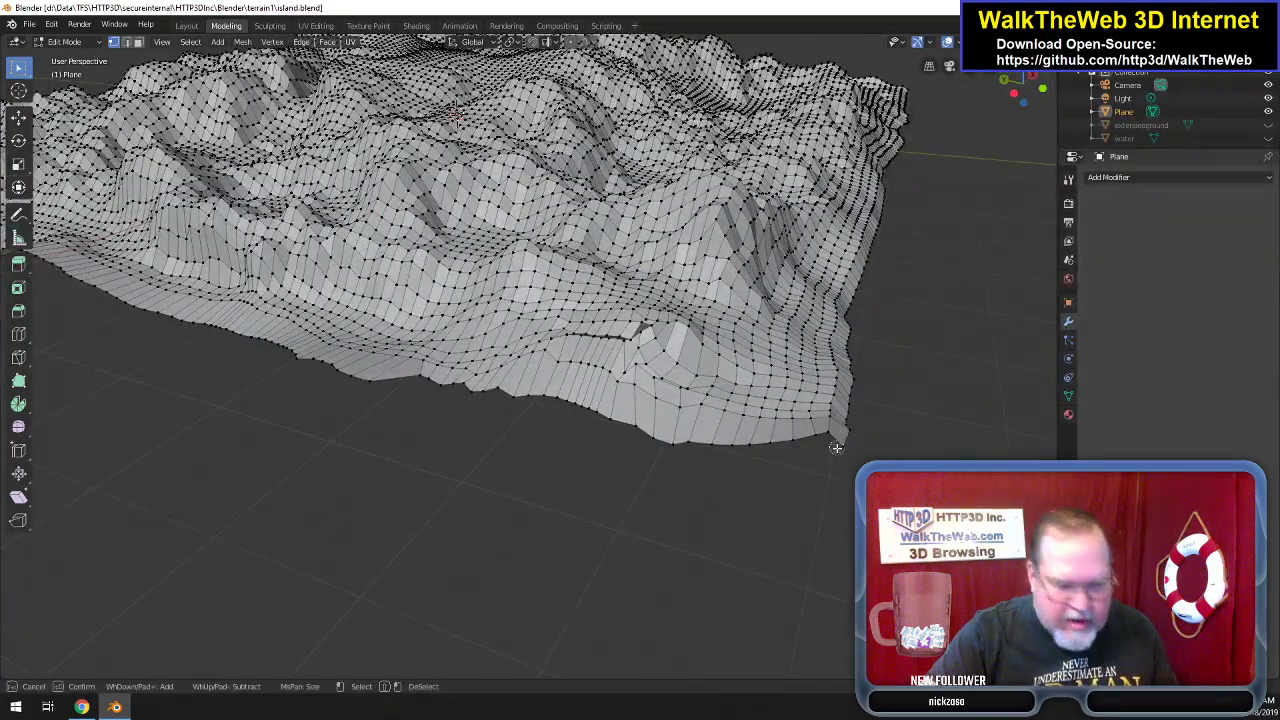
drag(821, 428, 838, 428)
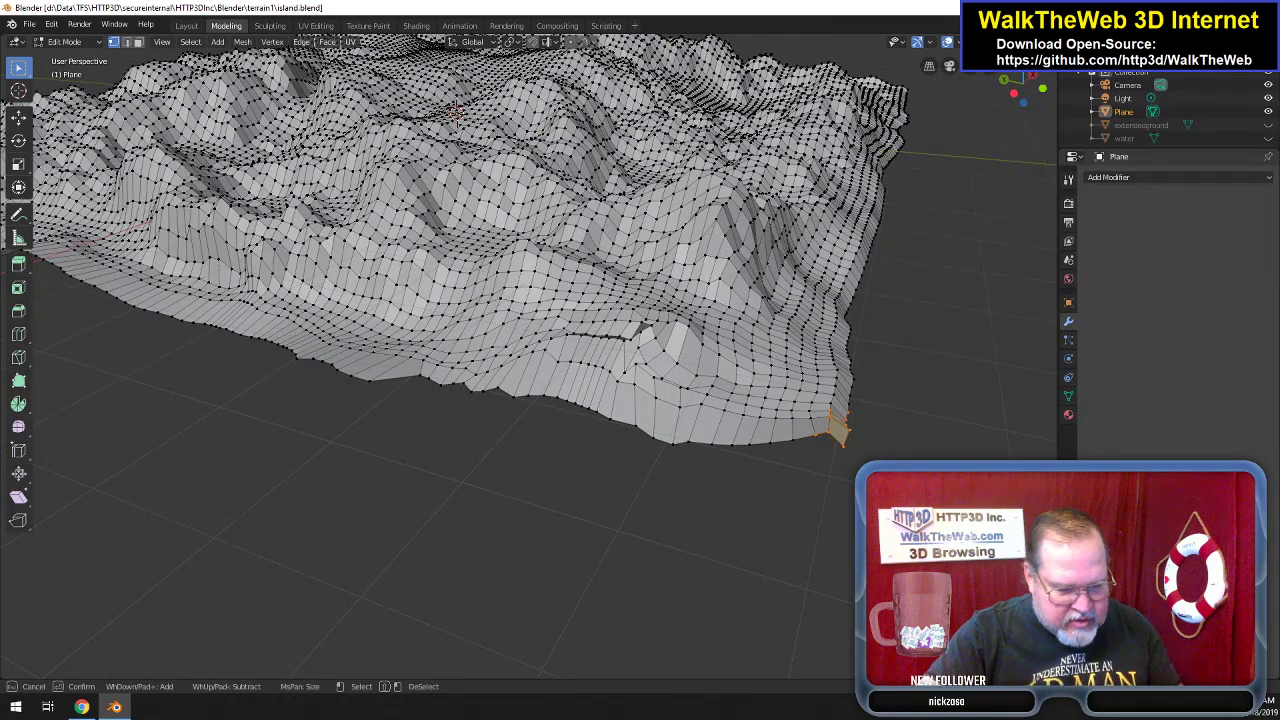
key(Escape)
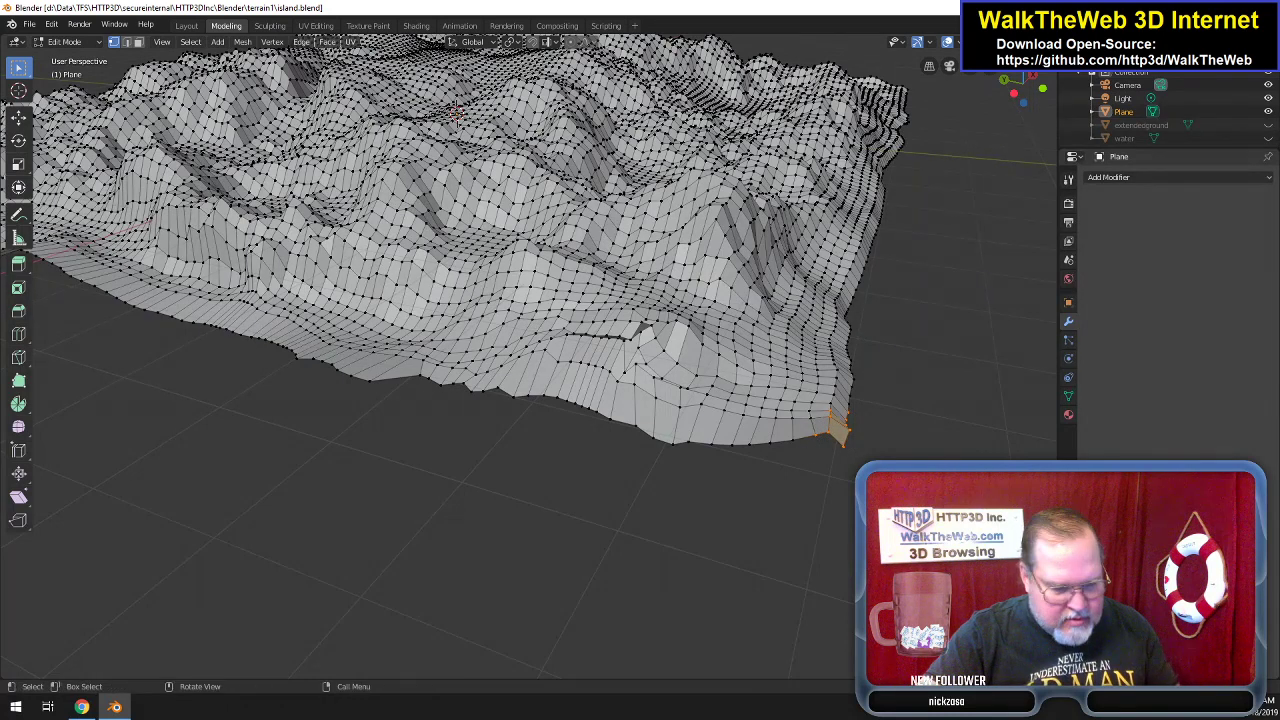
key(g)
key(z)
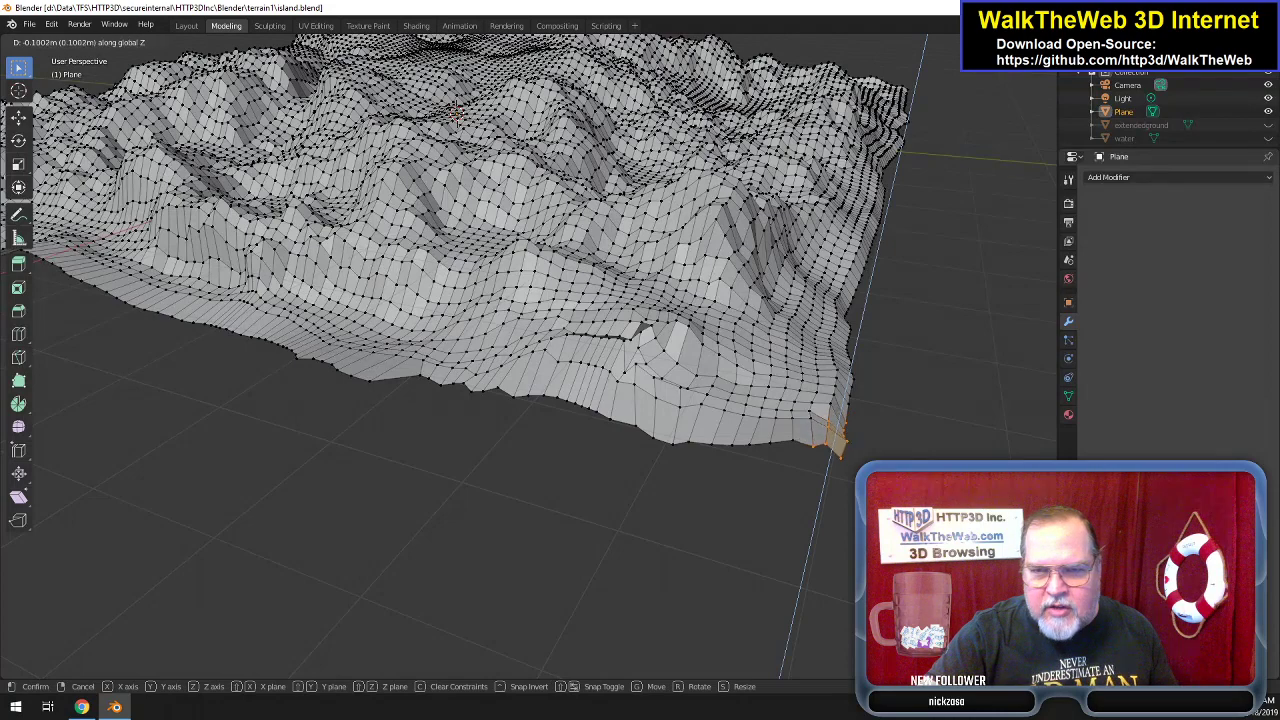
key(Return)
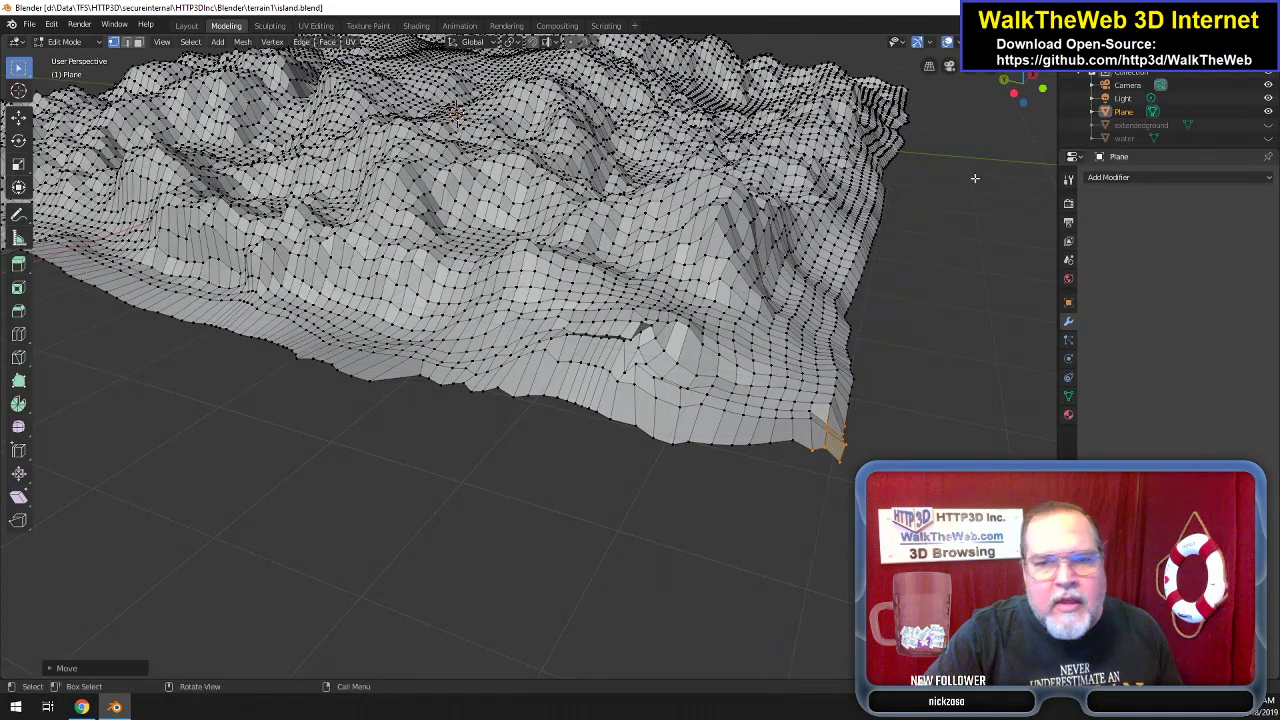
Lower the single raised vertex near the corner at the opposite end of the front side along Z, level with its neighbours.
drag(1042, 96, 638, 441)
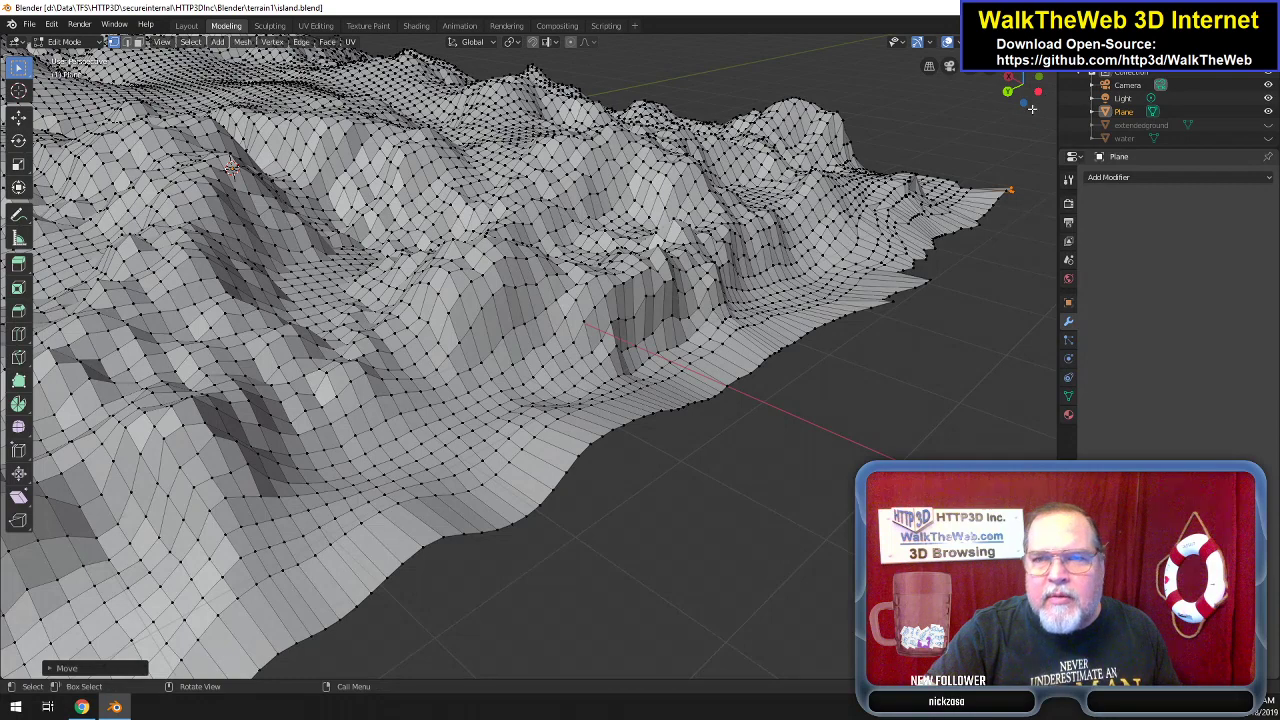
scroll(1032, 108, up, 10)
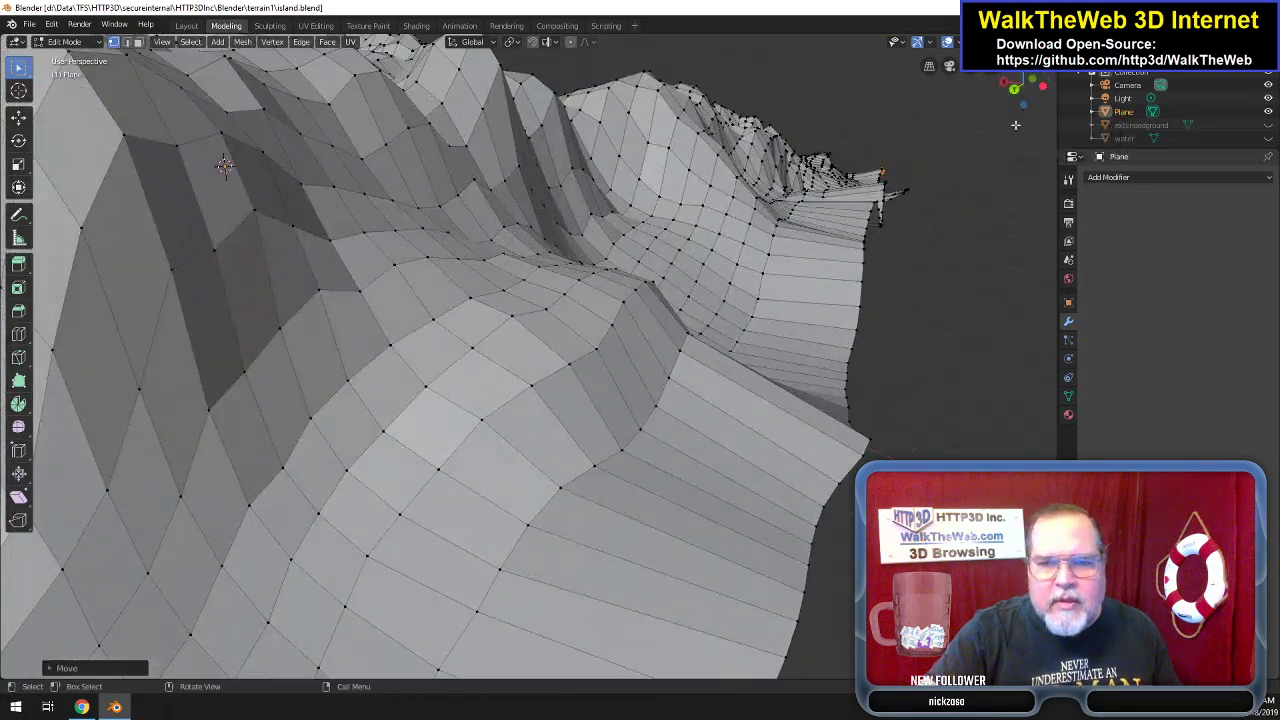
scroll(797, 314, down, 8)
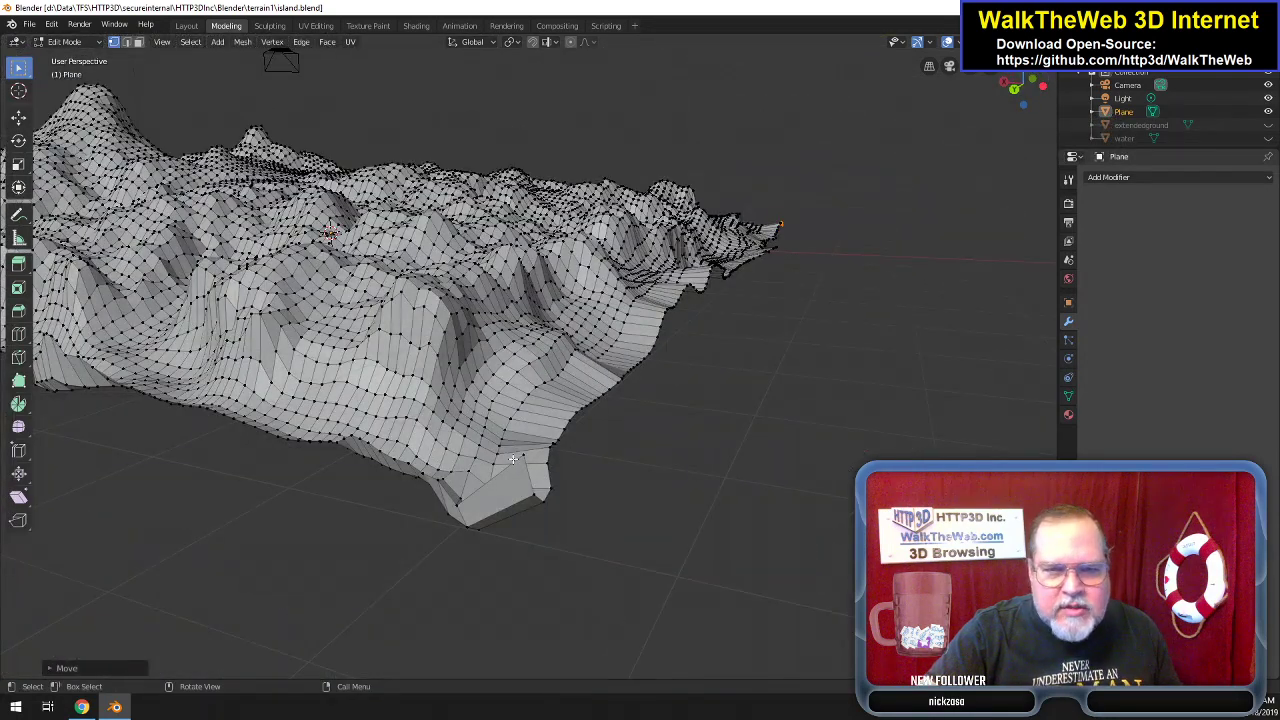
click(521, 469)
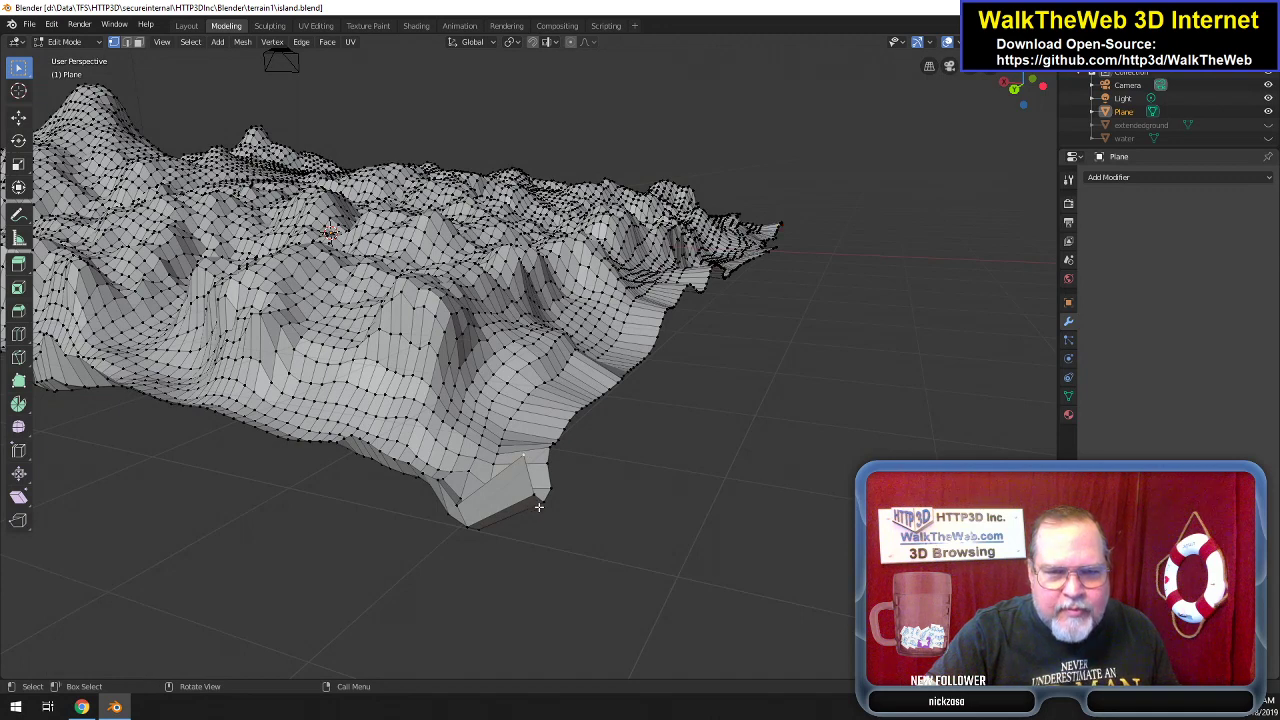
key(g)
key(z)
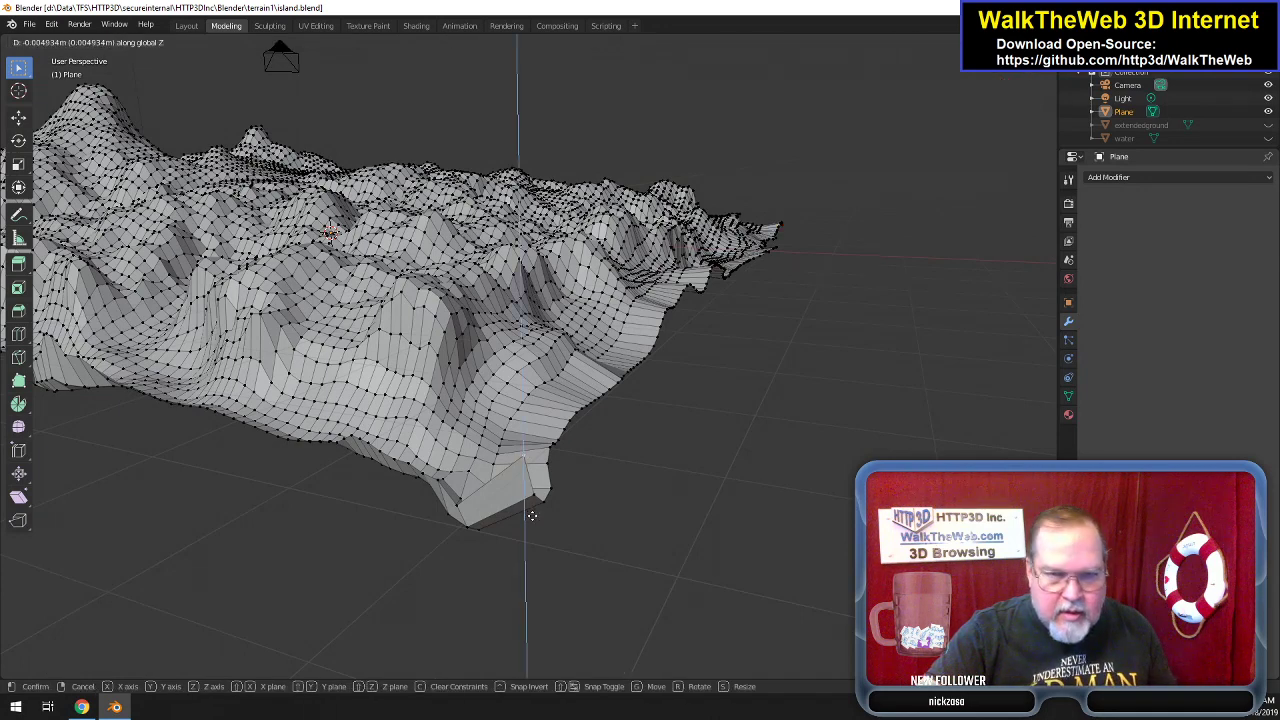
click(514, 568)
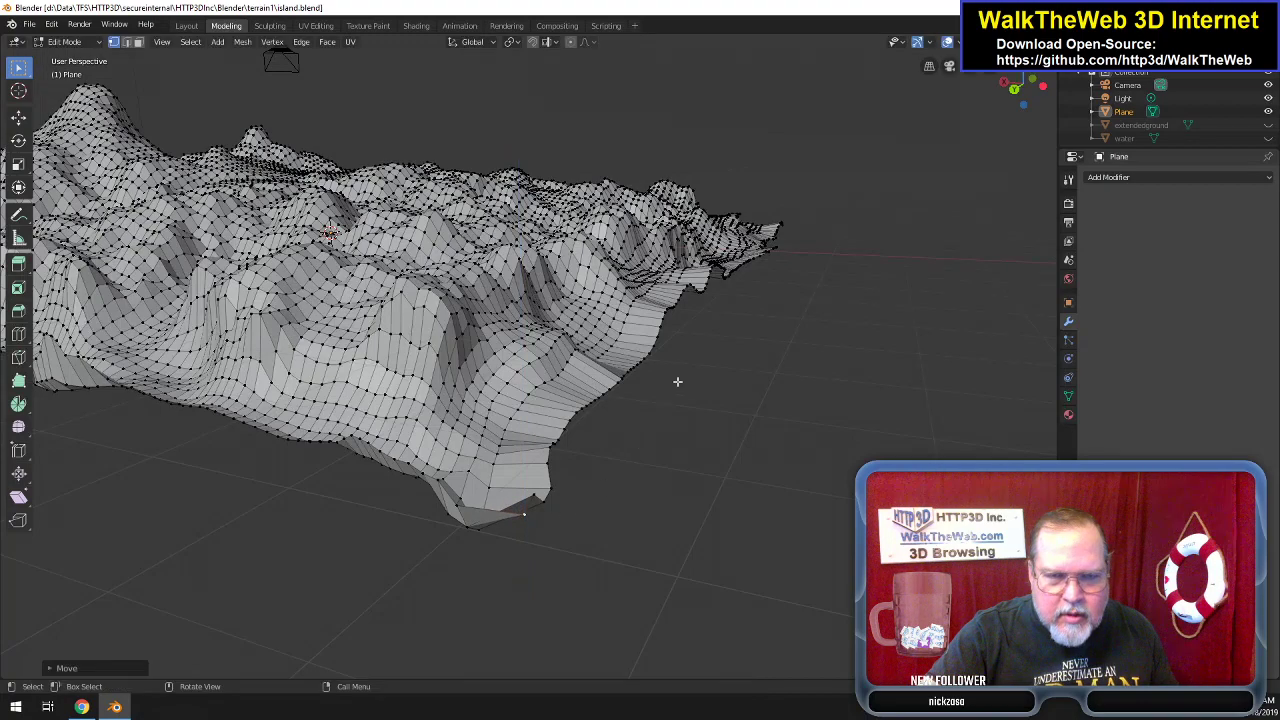
Circle-select the cluster of vertices at this opposite corner's tip and move them slightly down along Z.
mouse_move(1034, 101)
mouse_down()
mouse_move(1055, 98)
mouse_move(1000, 98)
mouse_move(1023, 107)
mouse_up()
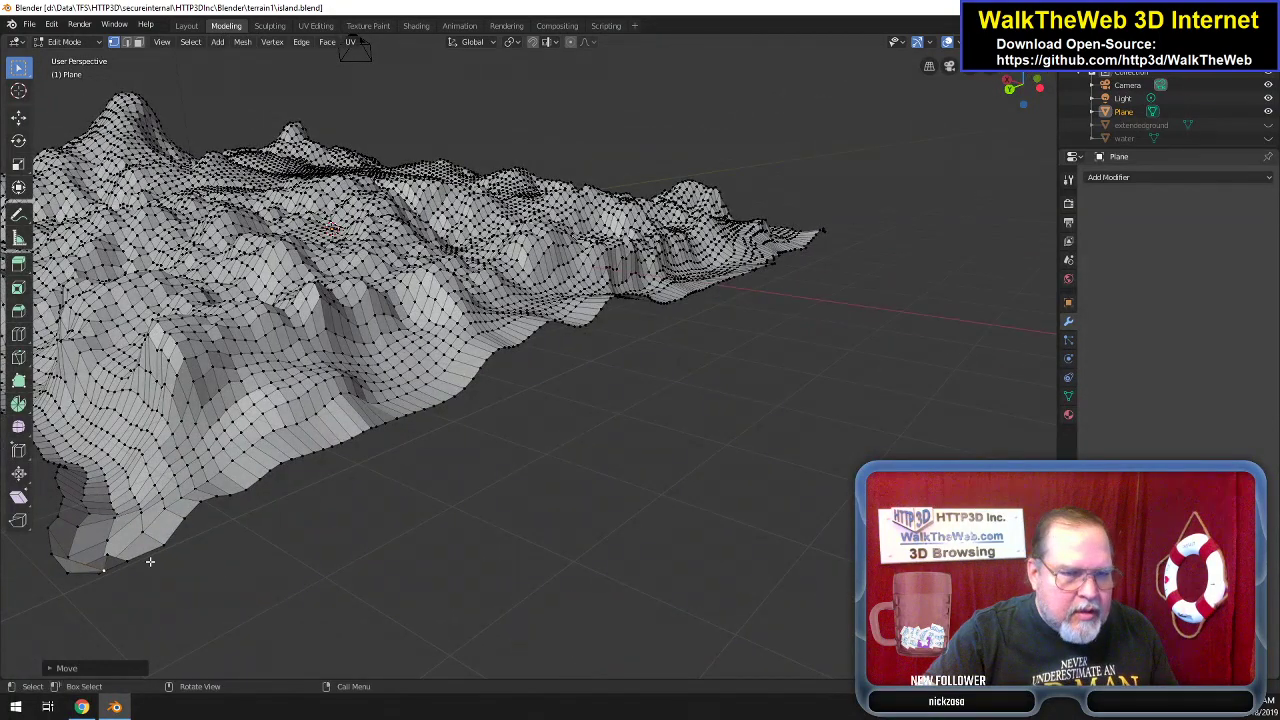
key(c)
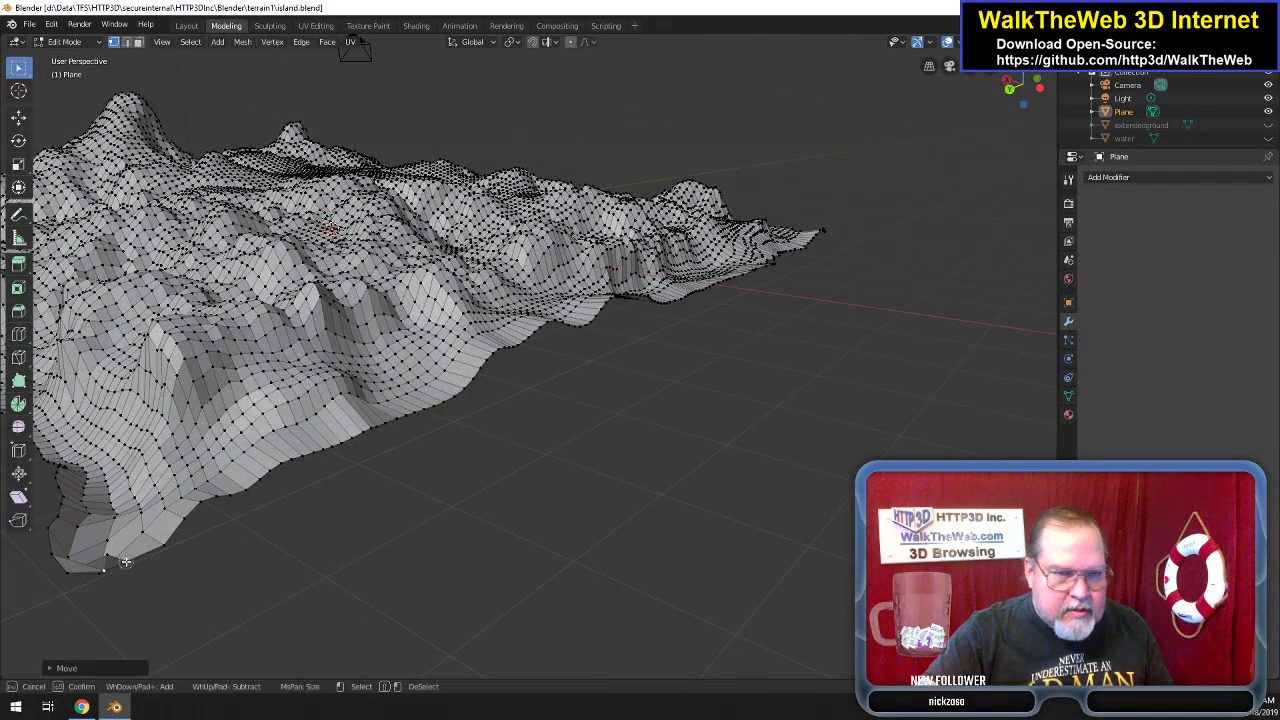
right_click(127, 564)
key(c)
mouse_move(131, 565)
mouse_down()
mouse_move(103, 570)
mouse_move(84, 545)
mouse_move(51, 537)
mouse_move(101, 570)
mouse_up()
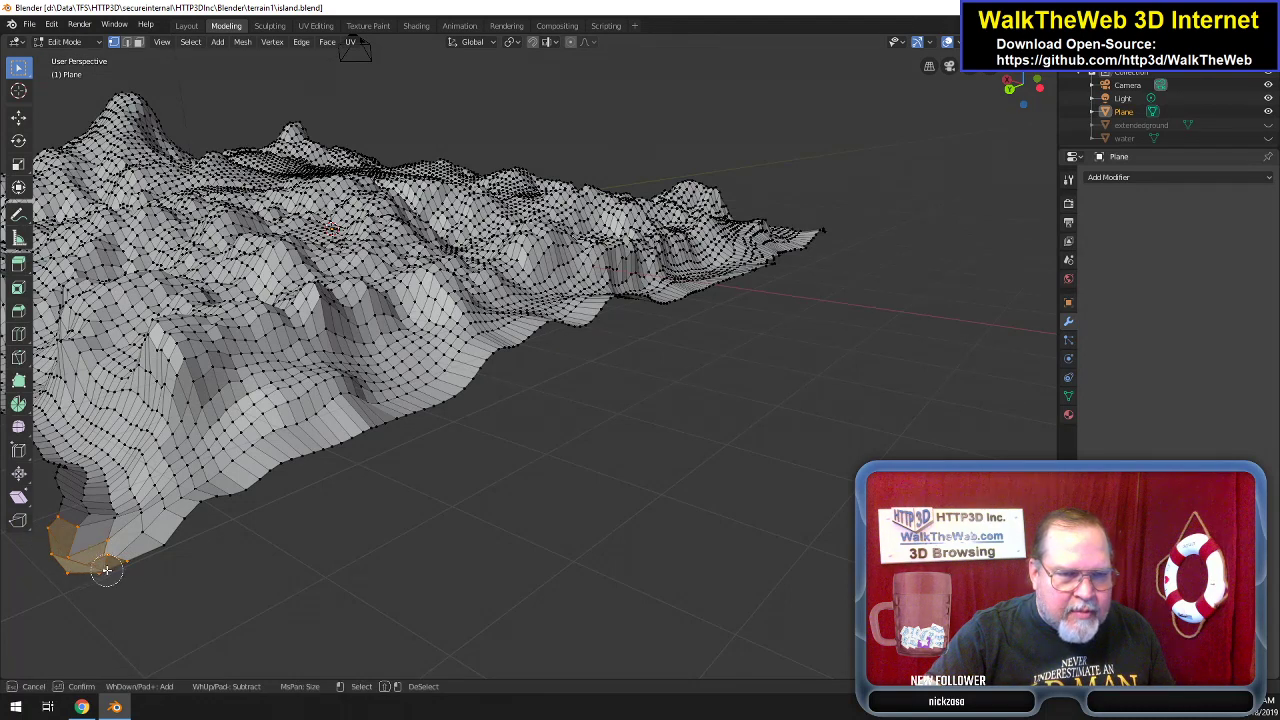
key(Escape)
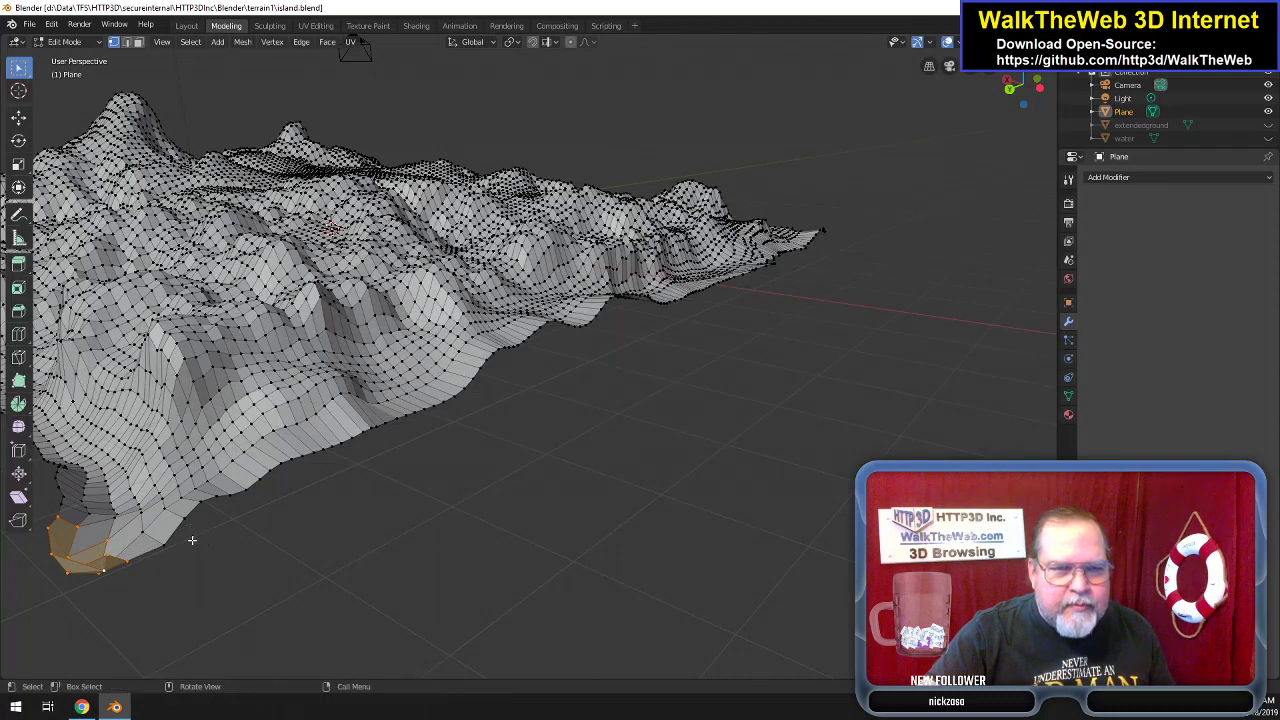
key(g)
key(z)
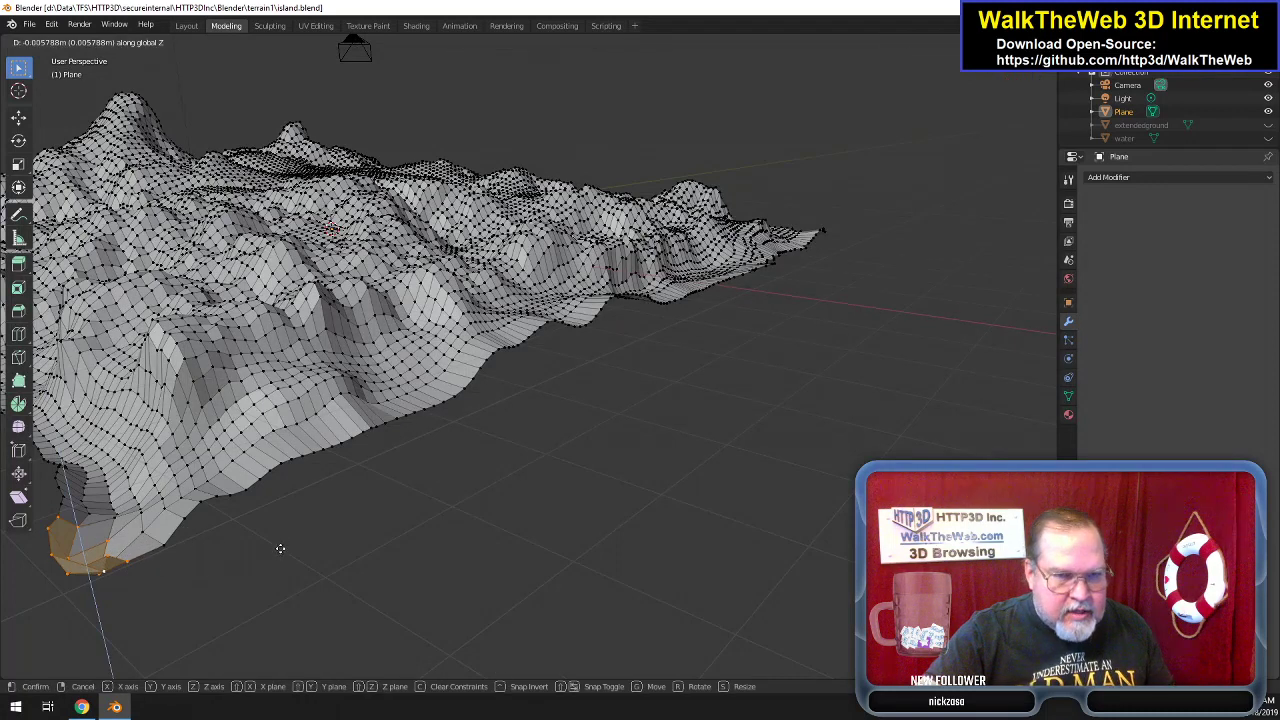
click(272, 555)
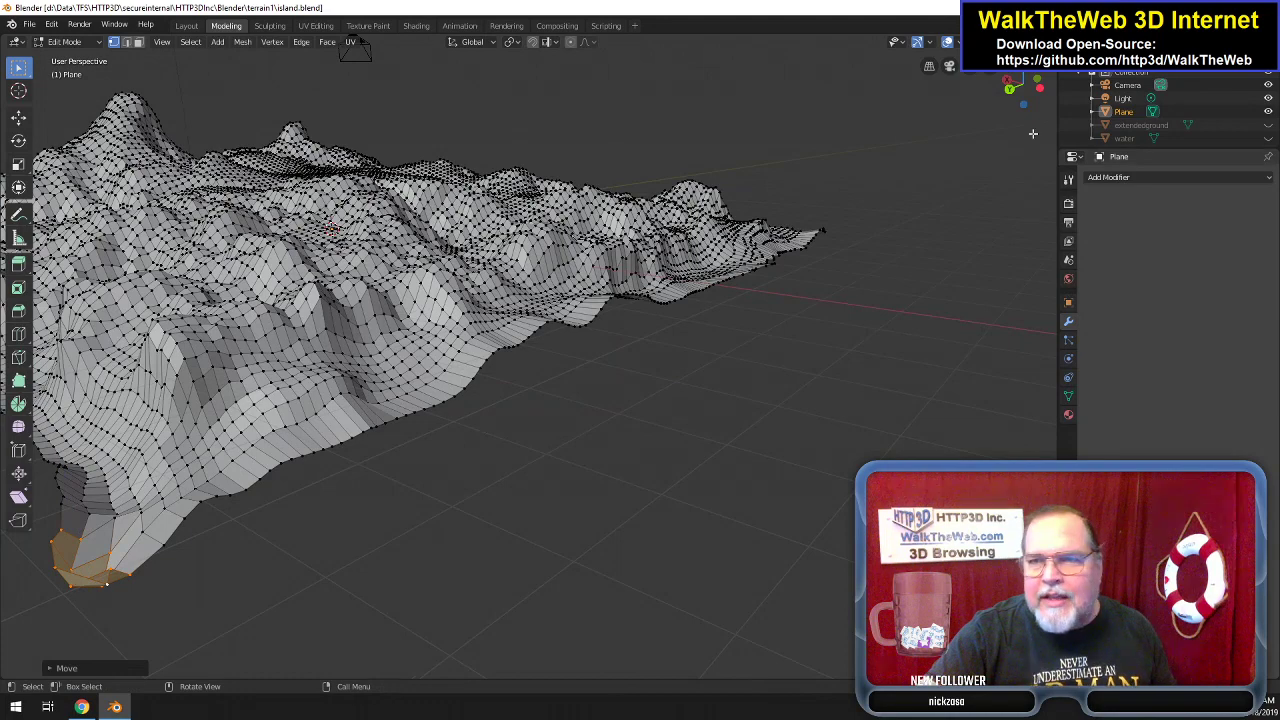
mouse_move(1014, 80)
mouse_down()
mouse_move(1075, 95)
mouse_move(1022, 87)
mouse_move(1045, 114)
mouse_move(1028, 95)
mouse_up()
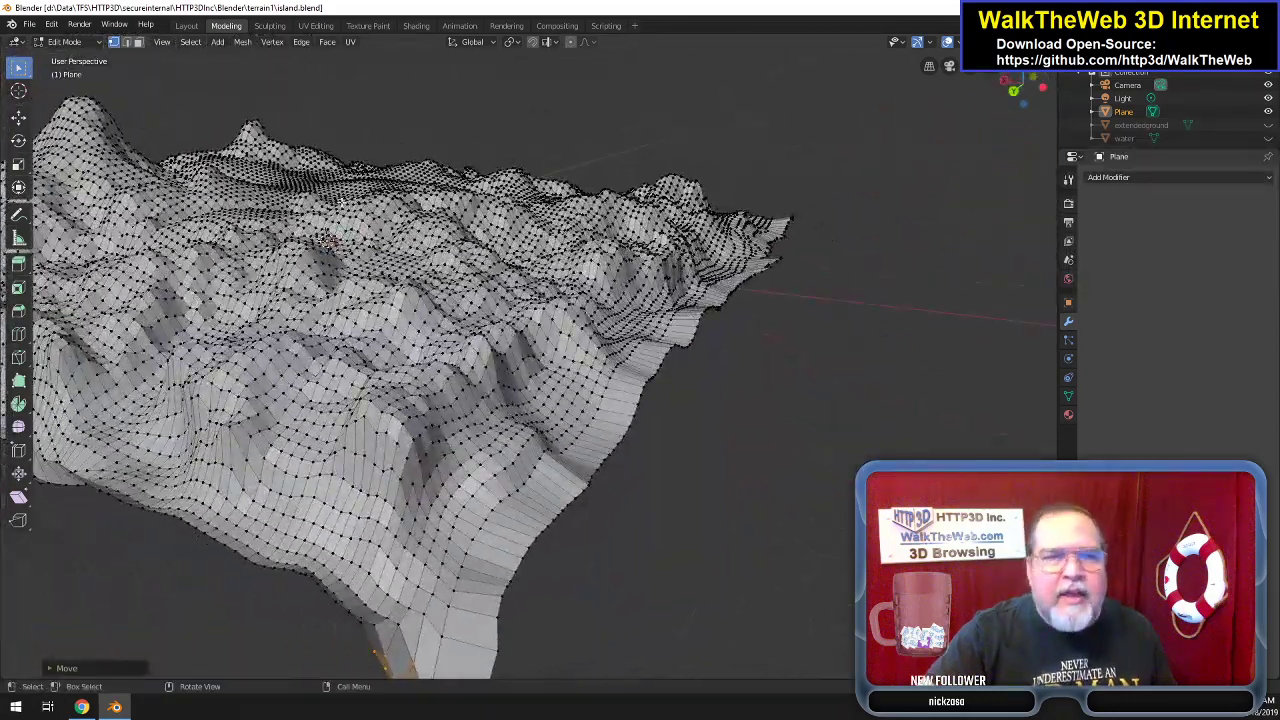
In the Sculpting workspace, lower the pointed edges along the terrain's spiky side with the Draw brush in subtracting strokes.
key(Tab)
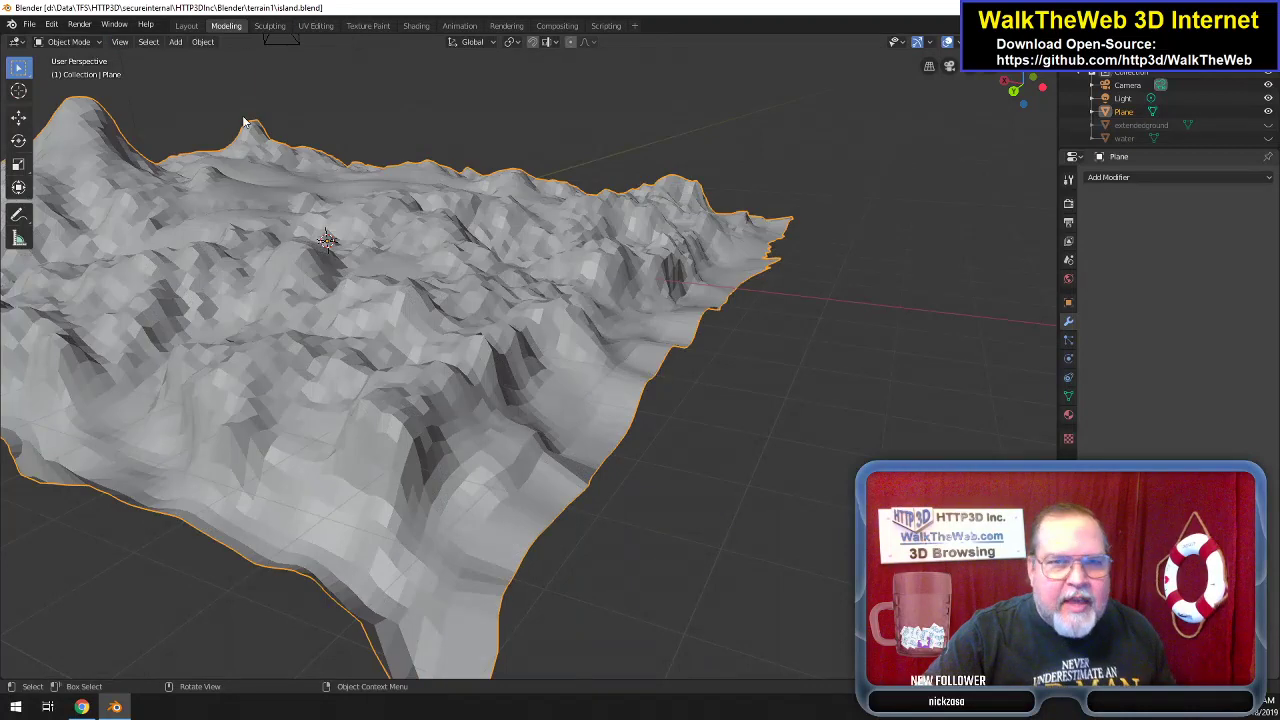
click(271, 27)
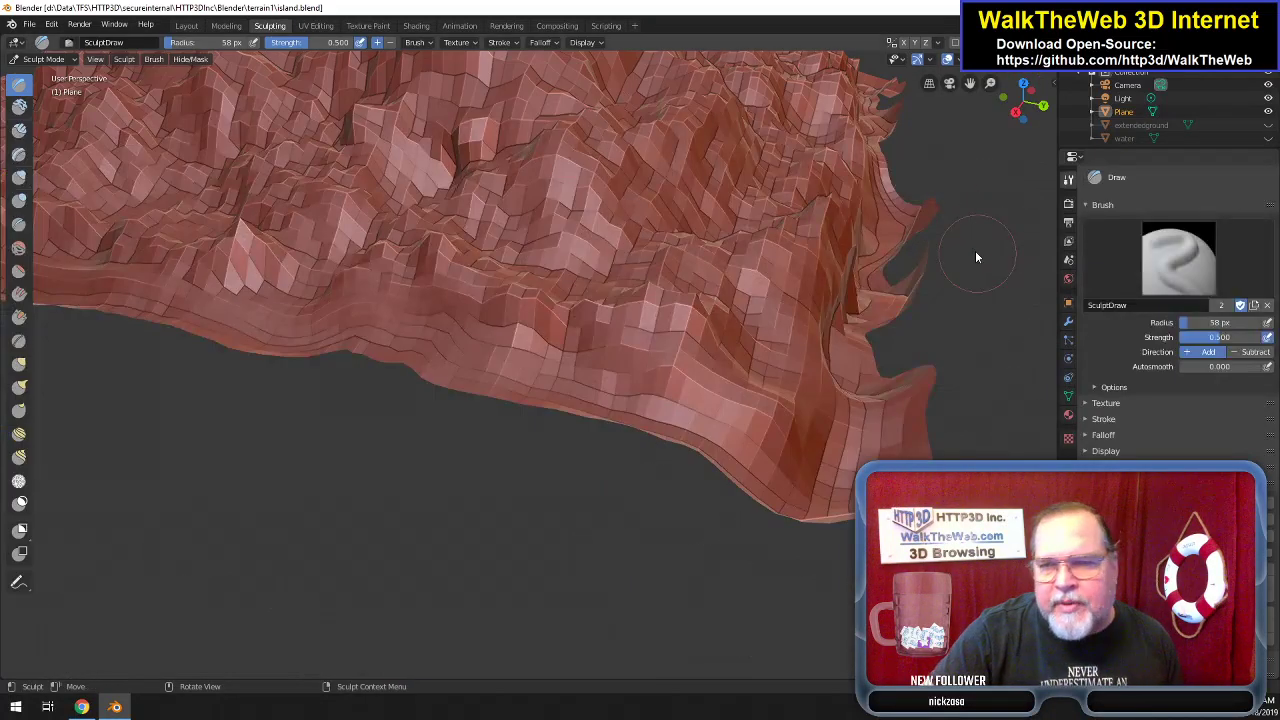
mouse_move(1044, 126)
mouse_down()
mouse_move(1044, 100)
mouse_move(920, 456)
mouse_up()
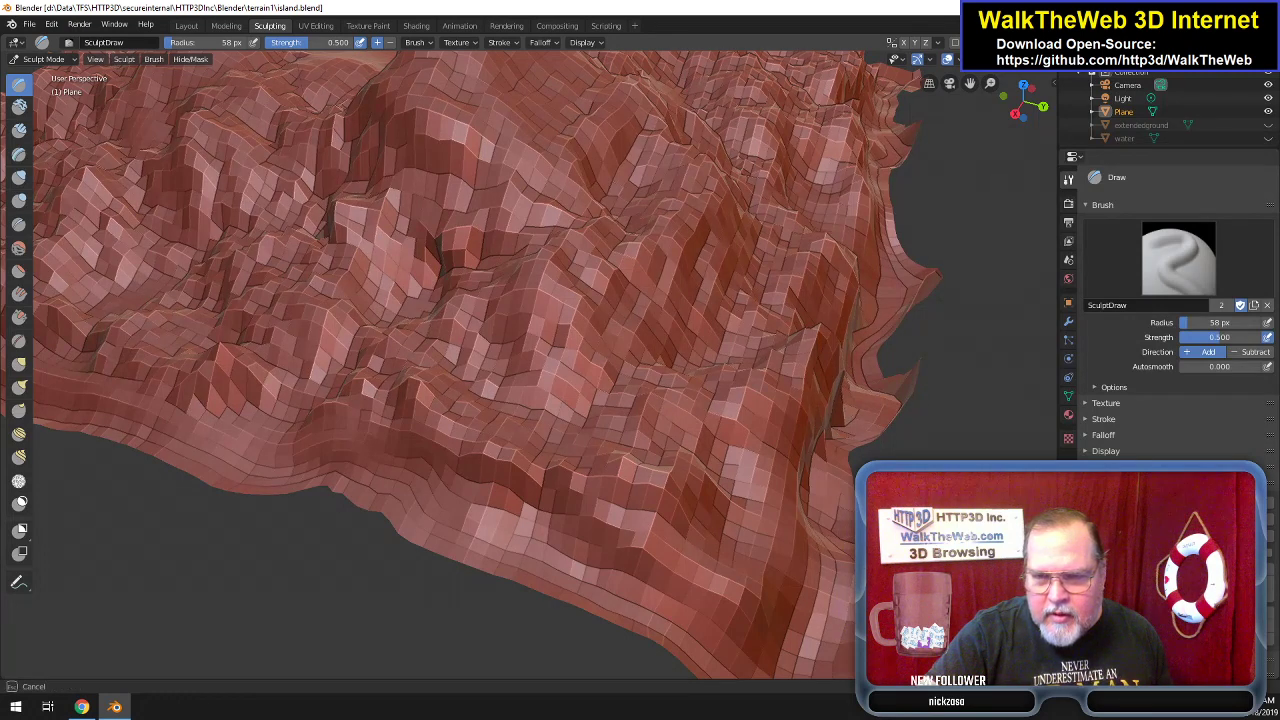
mouse_move(913, 375)
mouse_down()
mouse_move(926, 338)
mouse_move(918, 395)
mouse_move(934, 400)
mouse_move(934, 290)
mouse_up()
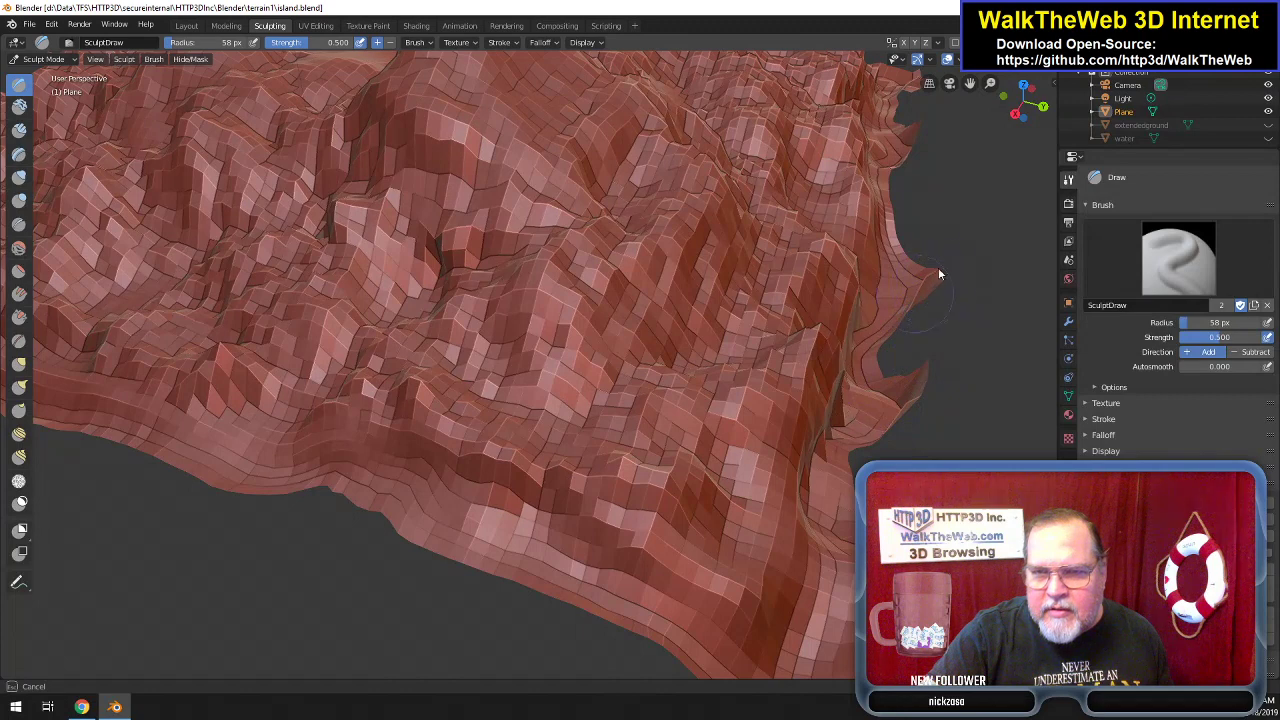
mouse_move(951, 259)
mouse_down()
mouse_move(1017, 211)
mouse_move(959, 254)
mouse_up()
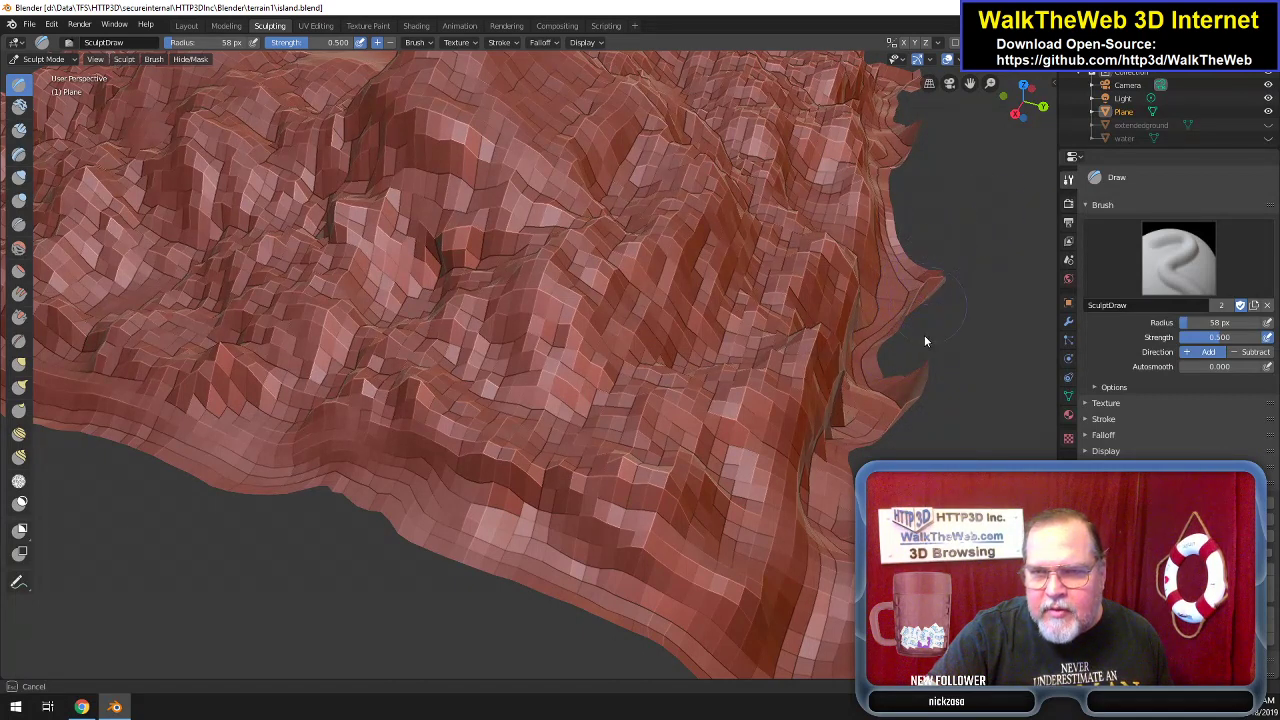
mouse_move(923, 293)
mouse_down()
mouse_move(917, 146)
mouse_move(939, 355)
mouse_move(893, 352)
mouse_move(840, 660)
mouse_up()
drag(860, 450, 910, 400)
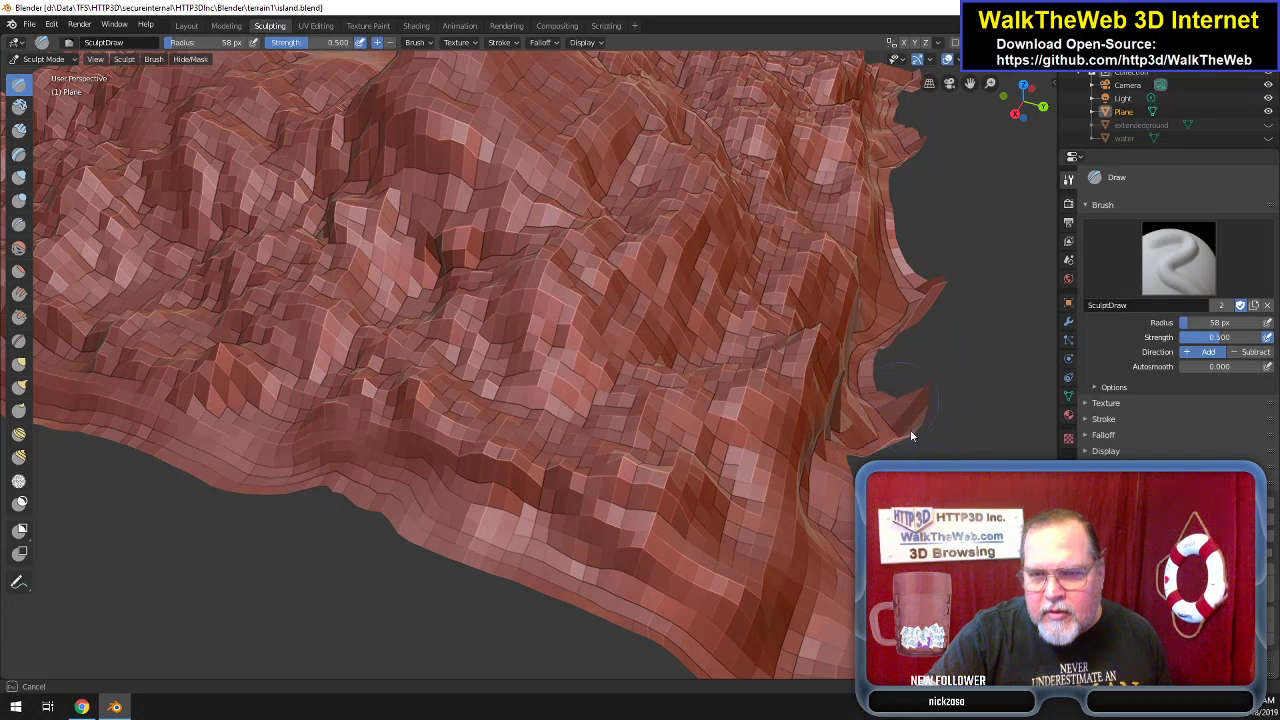
drag(853, 476, 919, 448)
drag(846, 470, 890, 443)
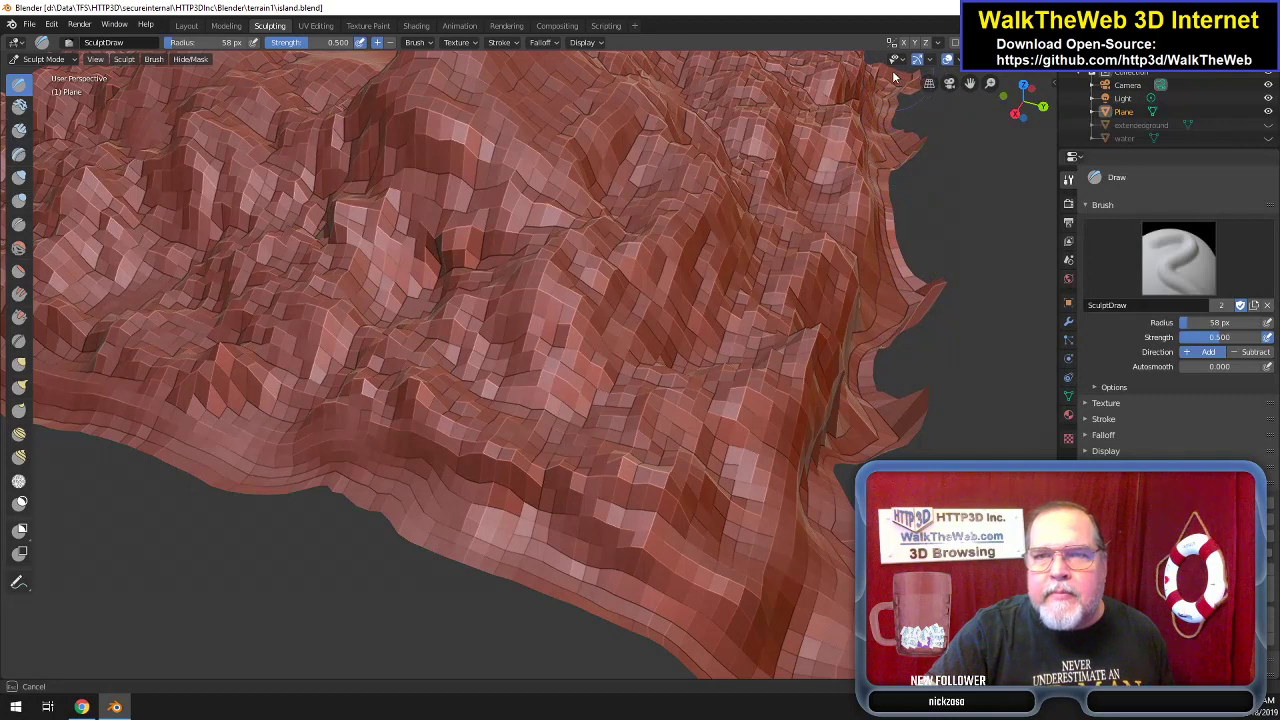
drag(902, 175, 862, 665)
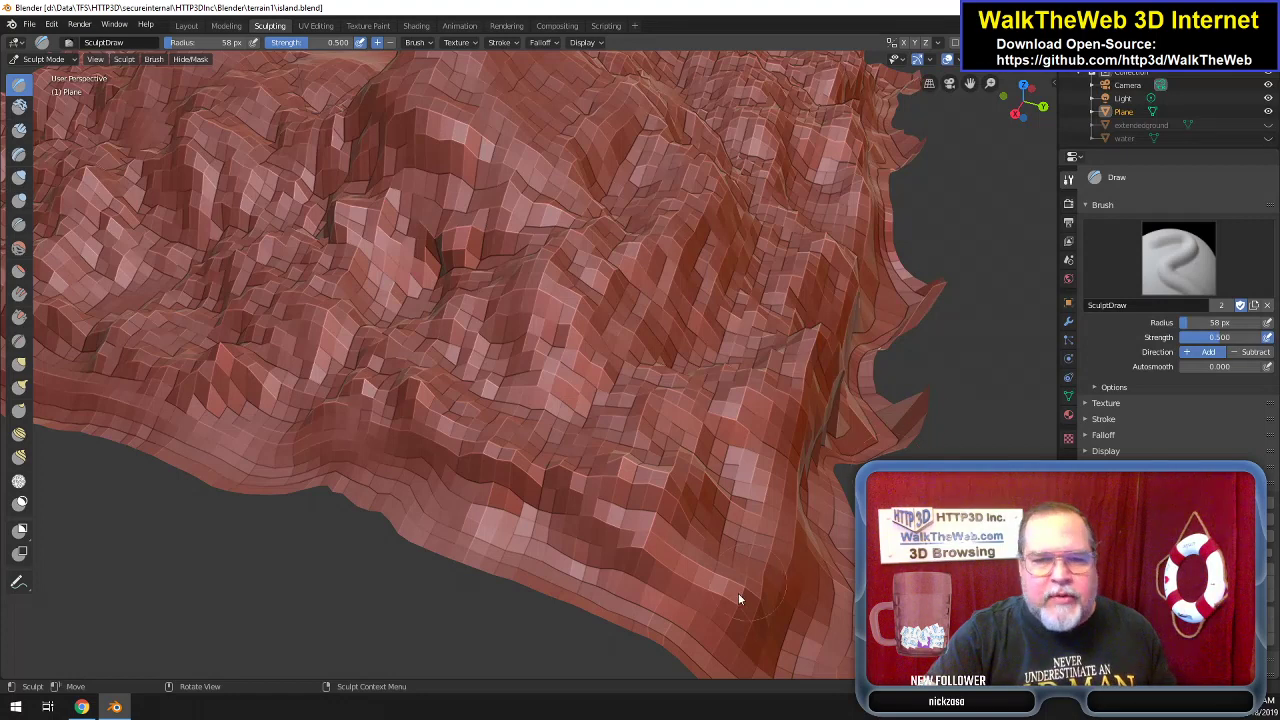
Lower the front border strip away from the corner with subtracting Draw brush strokes.
mouse_move(720, 610)
mouse_down()
mouse_move(734, 614)
mouse_move(637, 609)
mouse_move(610, 625)
mouse_up()
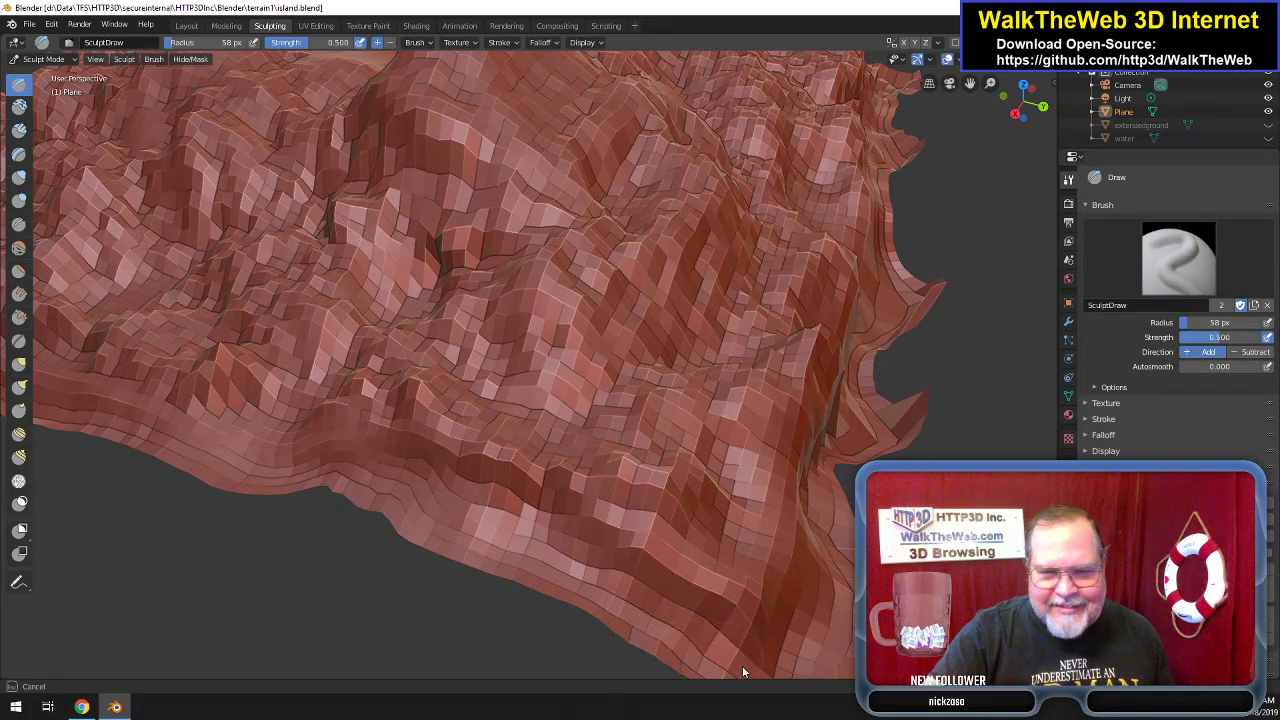
mouse_move(657, 633)
mouse_down()
mouse_move(382, 529)
mouse_move(404, 530)
mouse_move(373, 505)
mouse_up()
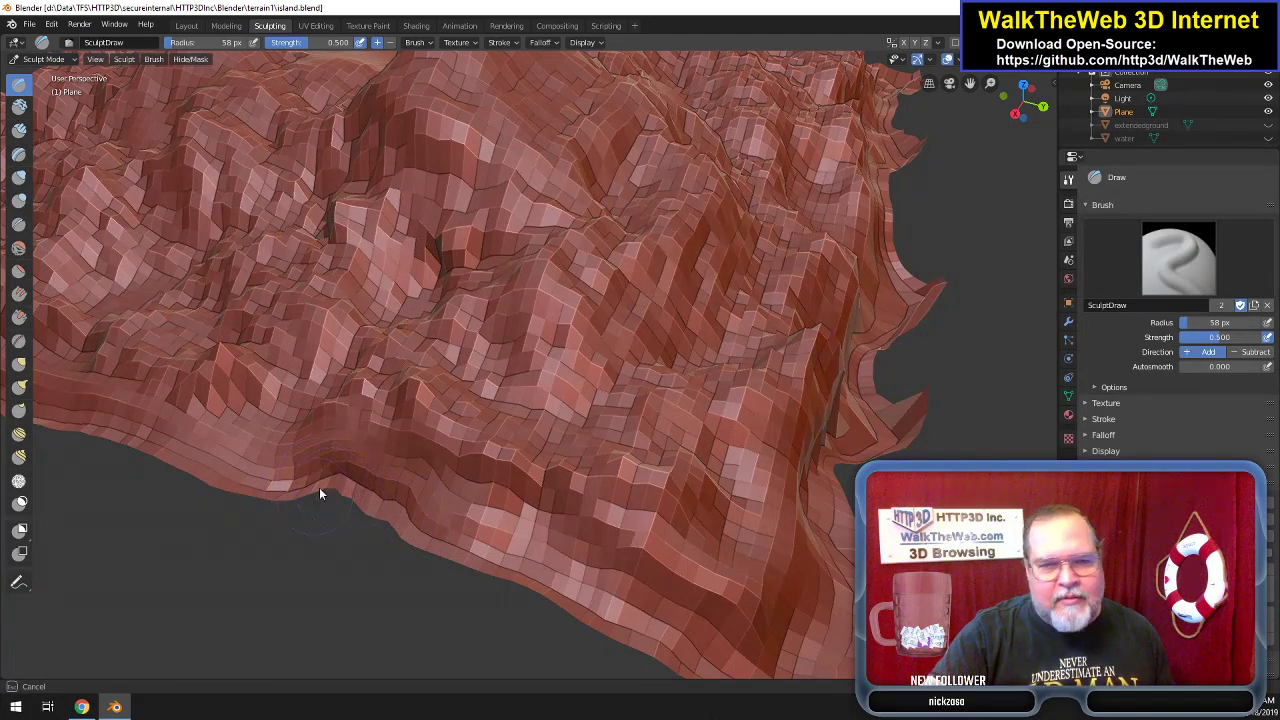
mouse_move(394, 498)
mouse_down()
mouse_move(358, 478)
mouse_move(275, 488)
mouse_up()
Choose the Flatten brush and level the upturned spikes along the side edge near the front corner.
mouse_move(1035, 119)
mouse_down()
mouse_move(1030, 88)
mouse_move(1012, 120)
mouse_move(960, 104)
mouse_move(890, 126)
mouse_move(980, 92)
mouse_move(1032, 122)
mouse_up()
click(18, 270)
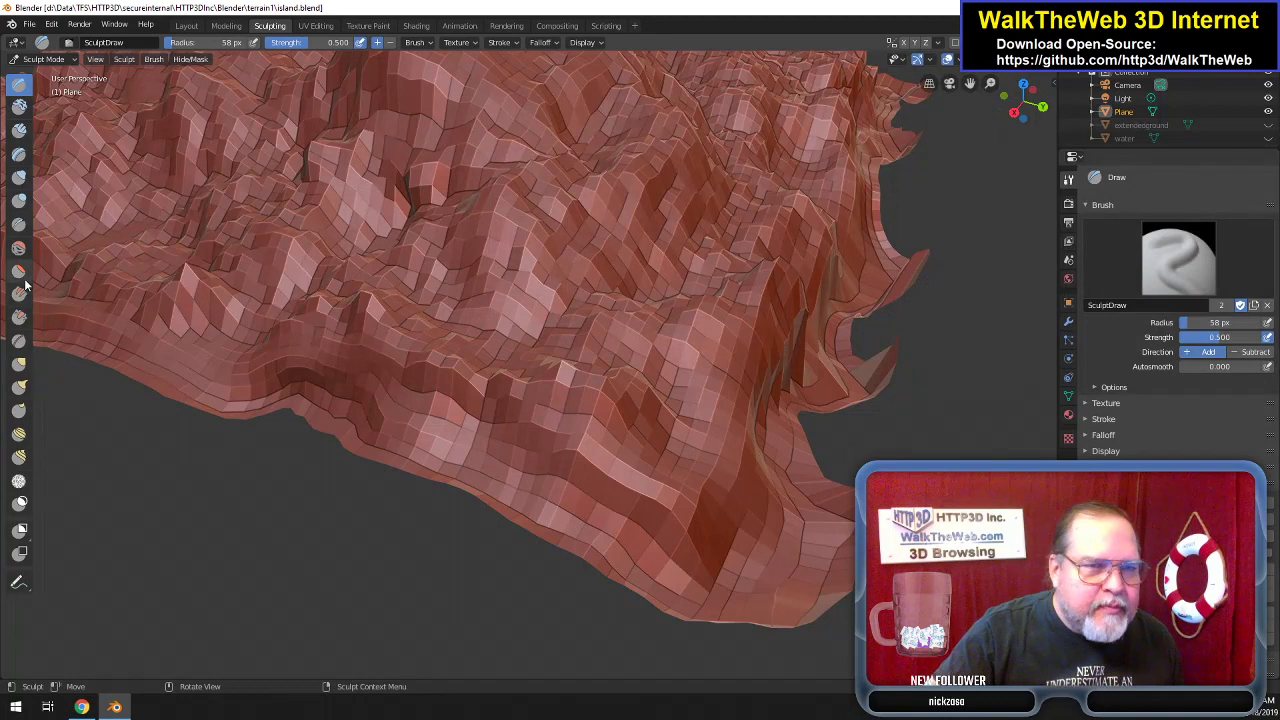
mouse_move(930, 253)
mouse_down()
mouse_move(907, 275)
mouse_move(912, 262)
mouse_move(890, 373)
mouse_move(910, 243)
mouse_move(869, 446)
mouse_move(854, 389)
mouse_move(918, 255)
mouse_move(894, 234)
mouse_move(903, 308)
mouse_move(878, 333)
mouse_move(838, 470)
mouse_move(886, 402)
mouse_move(877, 457)
mouse_up()
mouse_move(893, 390)
mouse_down()
mouse_move(872, 358)
mouse_move(891, 380)
mouse_move(903, 371)
mouse_move(912, 420)
mouse_move(851, 457)
mouse_move(944, 302)
mouse_move(914, 277)
mouse_move(934, 223)
mouse_up()
mouse_move(926, 291)
mouse_down()
mouse_move(900, 334)
mouse_move(937, 232)
mouse_move(921, 296)
mouse_move(920, 129)
mouse_move(908, 137)
mouse_move(916, 144)
mouse_move(920, 122)
mouse_move(907, 161)
mouse_move(918, 160)
mouse_up()
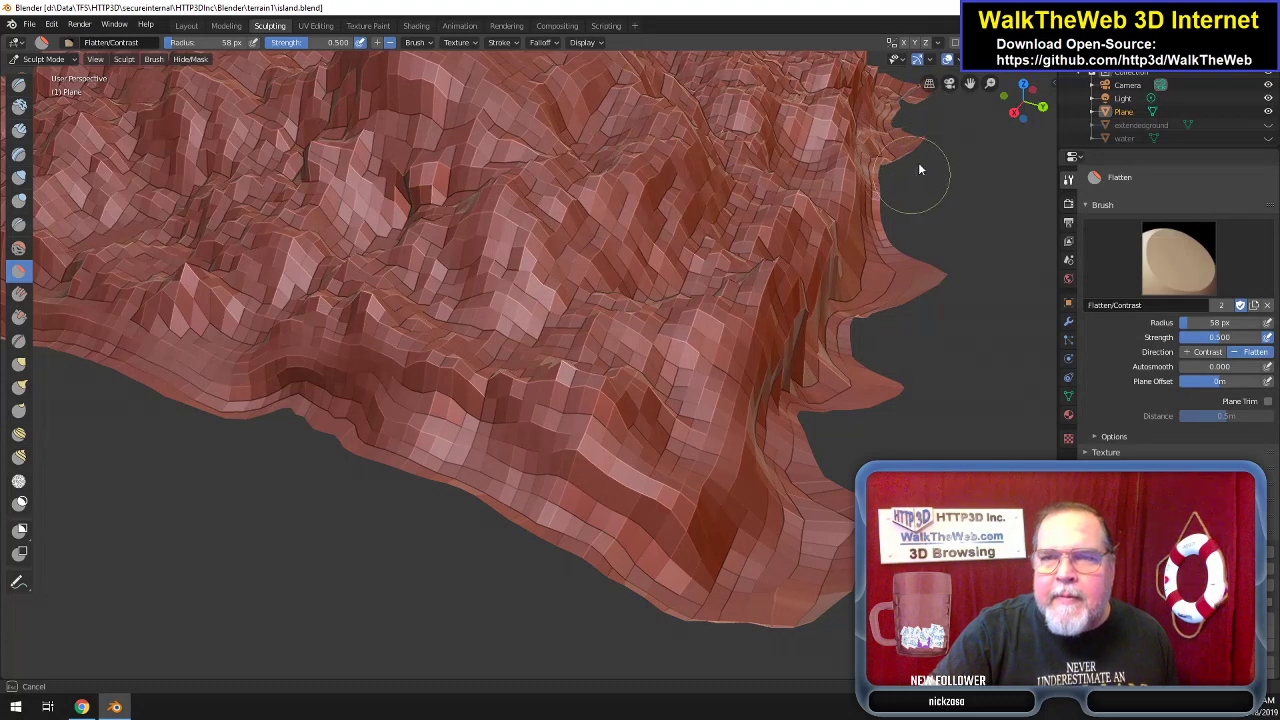
Flatten the protruding tips farther along the same side edge with more brush strokes.
mouse_move(1024, 100)
mouse_down()
mouse_move(998, 135)
mouse_move(1030, 100)
mouse_up()
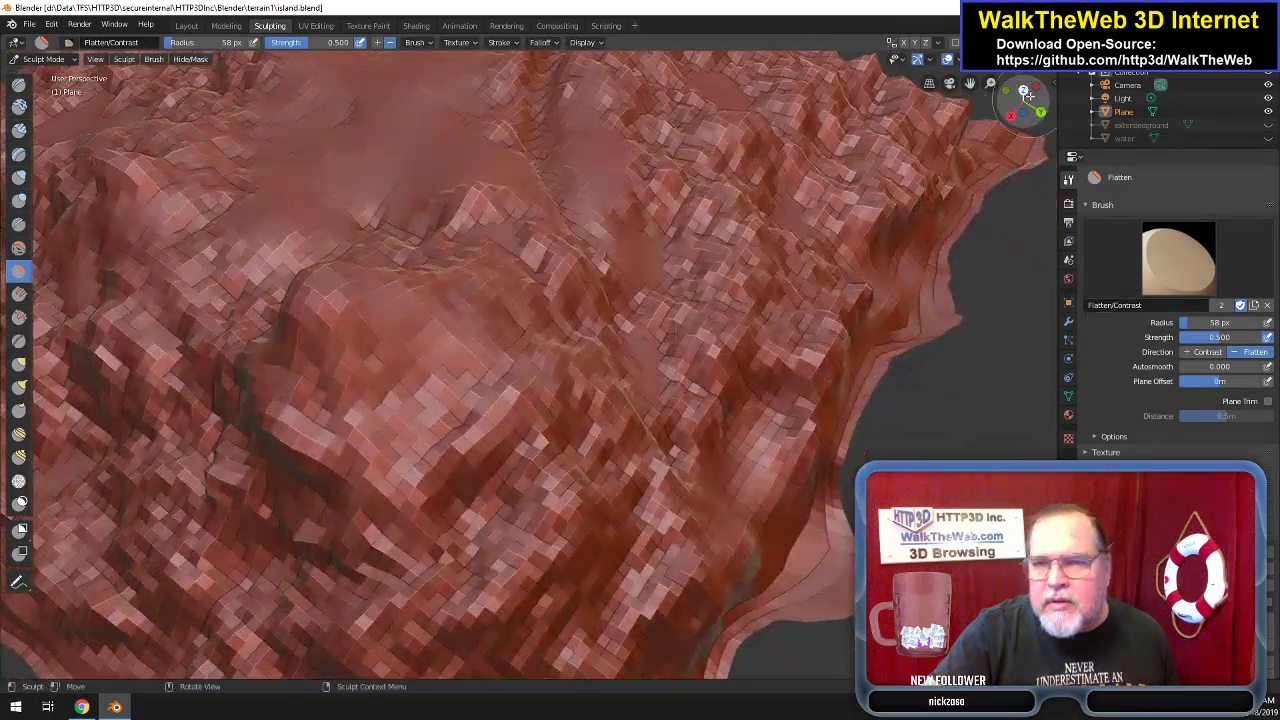
scroll(906, 328, down, 4)
mouse_move(700, 465)
mouse_down()
mouse_move(692, 407)
mouse_move(726, 366)
mouse_move(708, 452)
mouse_move(671, 480)
mouse_move(727, 366)
mouse_up()
mouse_move(796, 258)
mouse_down()
mouse_move(829, 220)
mouse_move(831, 277)
mouse_move(845, 203)
mouse_move(847, 240)
mouse_move(800, 287)
mouse_move(802, 227)
mouse_move(825, 207)
mouse_move(839, 257)
mouse_up()
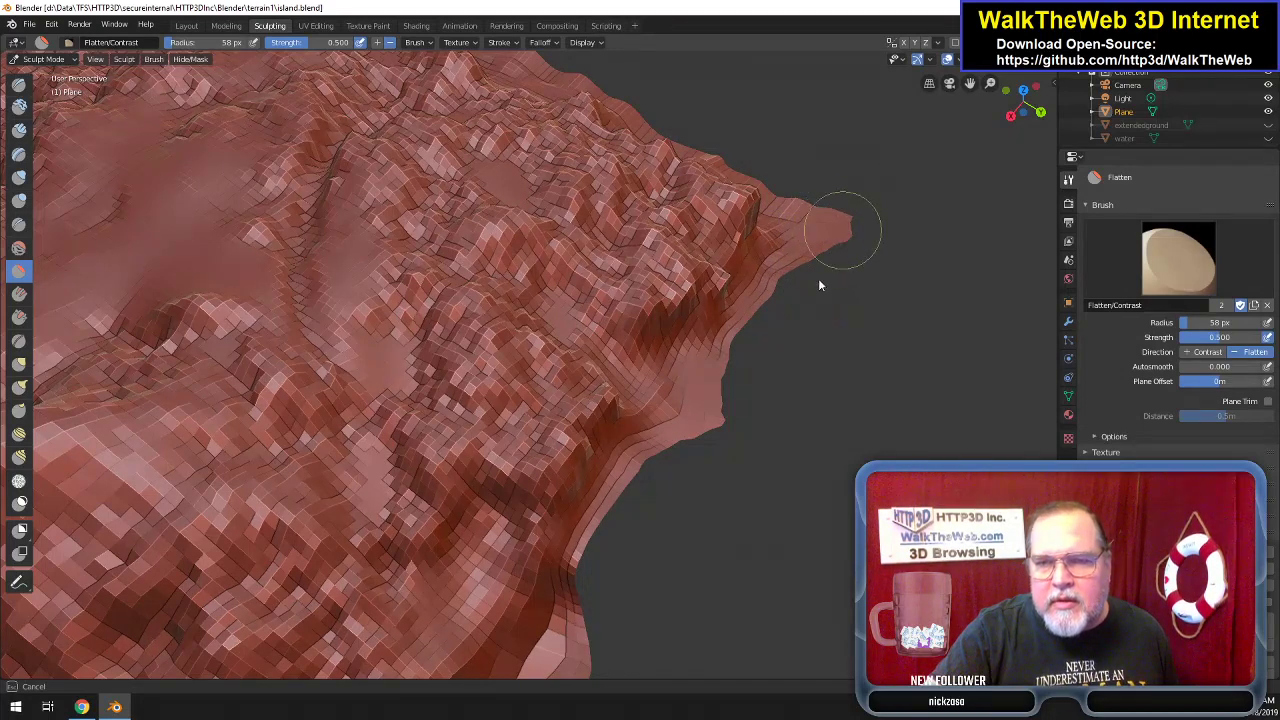
mouse_move(675, 408)
mouse_down()
mouse_move(651, 463)
mouse_move(691, 446)
mouse_up()
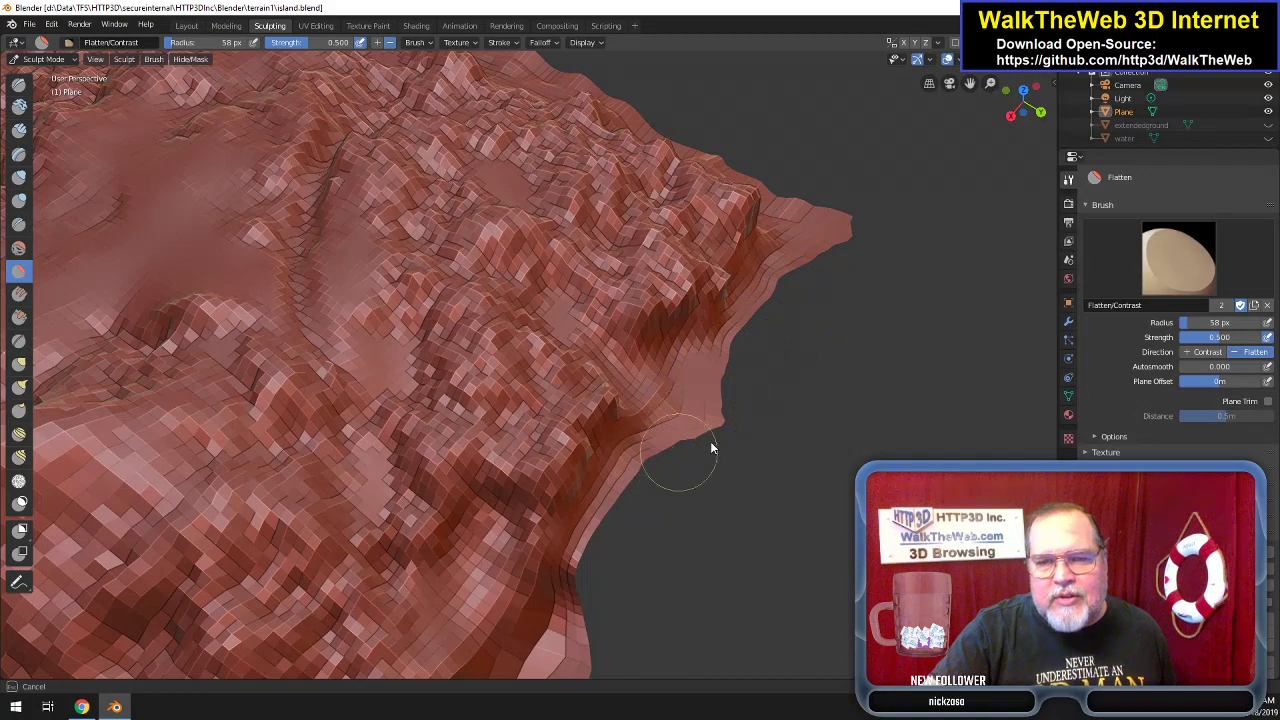
Flatten the upturned front corner and the adjoining stretch of the front border.
drag(1027, 124, 1034, 87)
mouse_move(745, 205)
mouse_down()
mouse_move(776, 190)
mouse_move(780, 209)
mouse_move(782, 194)
mouse_move(764, 256)
mouse_move(730, 244)
mouse_move(685, 262)
mouse_move(680, 289)
mouse_move(731, 252)
mouse_move(721, 285)
mouse_move(750, 216)
mouse_move(783, 186)
mouse_move(738, 255)
mouse_move(580, 311)
mouse_move(618, 354)
mouse_move(511, 360)
mouse_move(680, 334)
mouse_move(669, 324)
mouse_up()
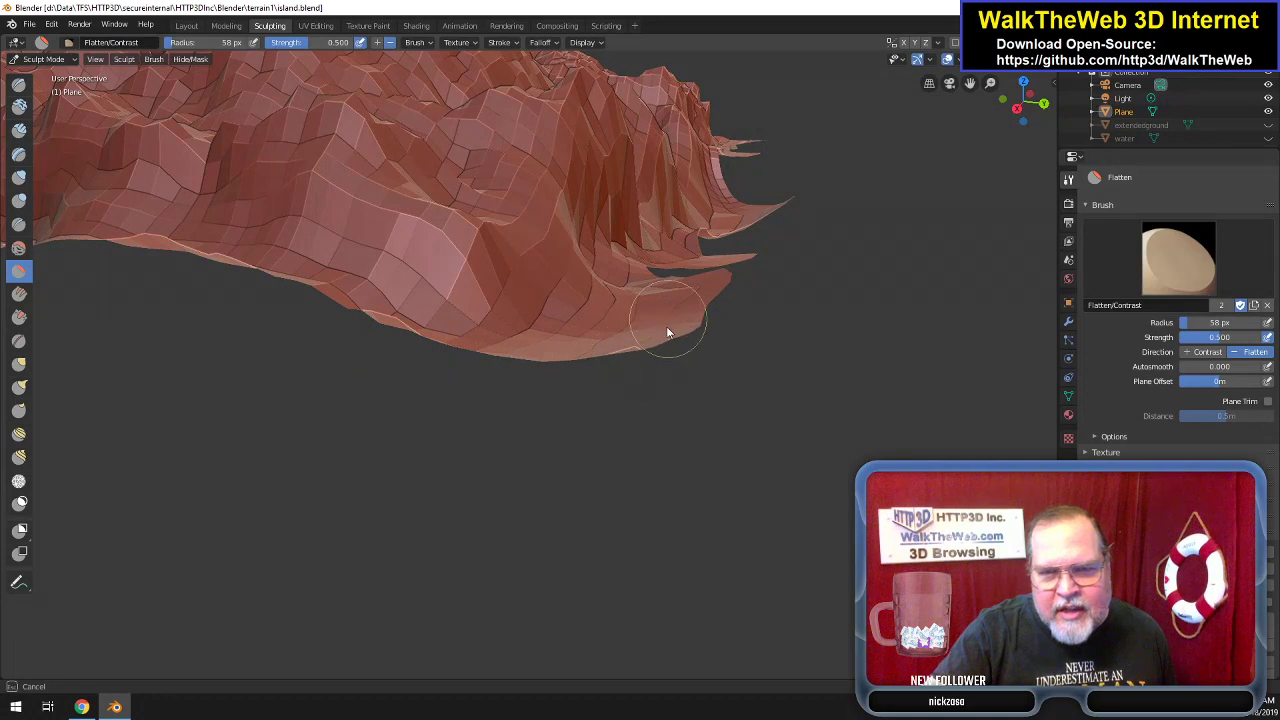
mouse_move(609, 385)
mouse_down()
mouse_move(688, 312)
mouse_move(700, 242)
mouse_move(691, 290)
mouse_move(670, 234)
mouse_move(649, 256)
mouse_move(674, 255)
mouse_move(654, 309)
mouse_move(697, 294)
mouse_move(656, 327)
mouse_move(711, 244)
mouse_move(817, 171)
mouse_move(779, 208)
mouse_move(753, 196)
mouse_move(732, 214)
mouse_move(737, 232)
mouse_move(766, 202)
mouse_move(734, 208)
mouse_move(753, 187)
mouse_move(791, 206)
mouse_move(760, 172)
mouse_move(759, 242)
mouse_up()
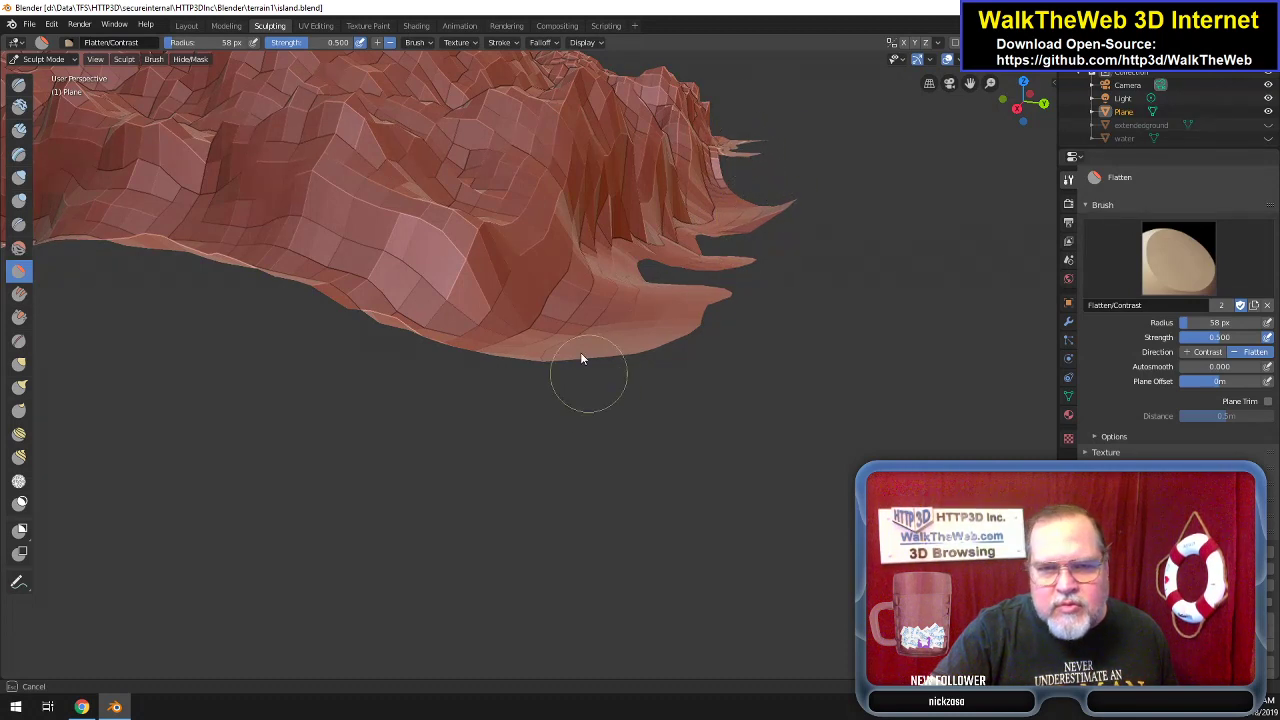
mouse_move(463, 348)
mouse_down()
mouse_move(391, 340)
mouse_move(456, 306)
mouse_move(277, 279)
mouse_move(130, 276)
mouse_move(228, 265)
mouse_move(83, 246)
mouse_move(192, 266)
mouse_move(180, 283)
mouse_up()
mouse_move(307, 310)
mouse_down()
mouse_move(597, 346)
mouse_move(514, 360)
mouse_move(626, 359)
mouse_move(420, 343)
mouse_move(569, 329)
mouse_move(740, 285)
mouse_up()
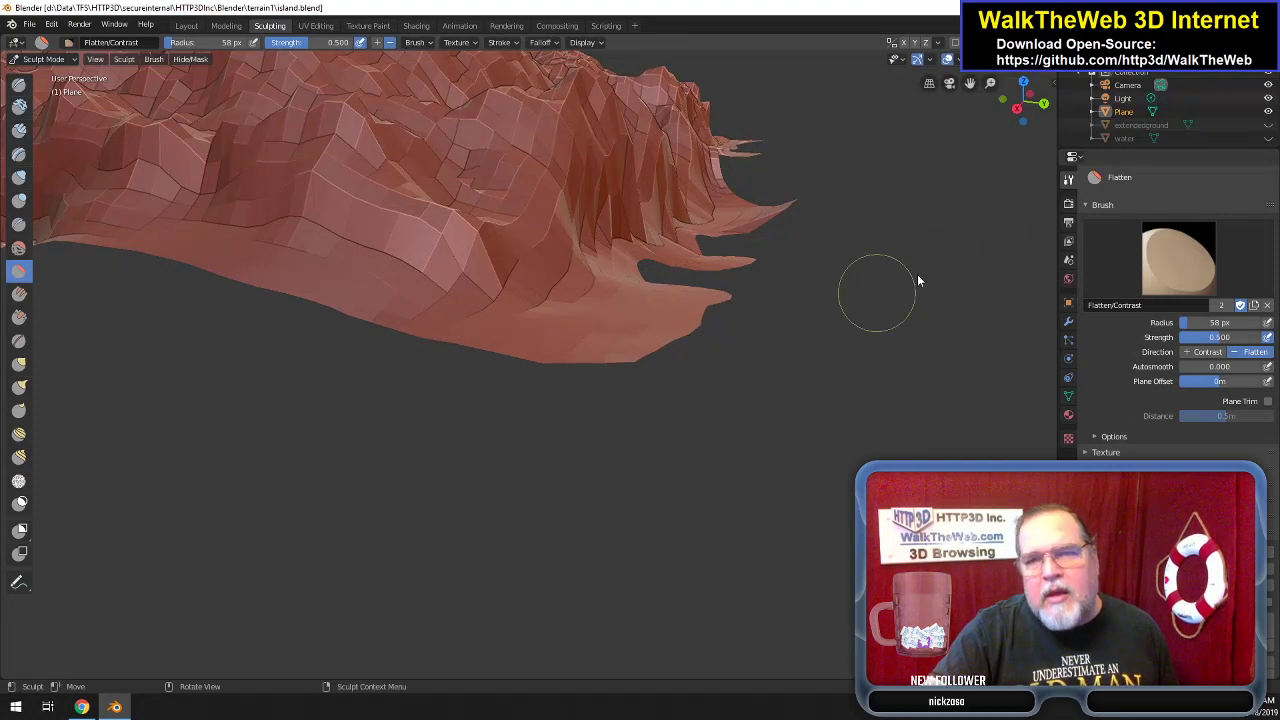
Toggle the visibility of extendedground repeatedly to compare the flattened border with the ground level.
click(1269, 126)
click(1268, 126)
click(1268, 126)
click(1268, 126)
click(1268, 126)
click(1268, 126)
click(1268, 126)
click(1268, 126)
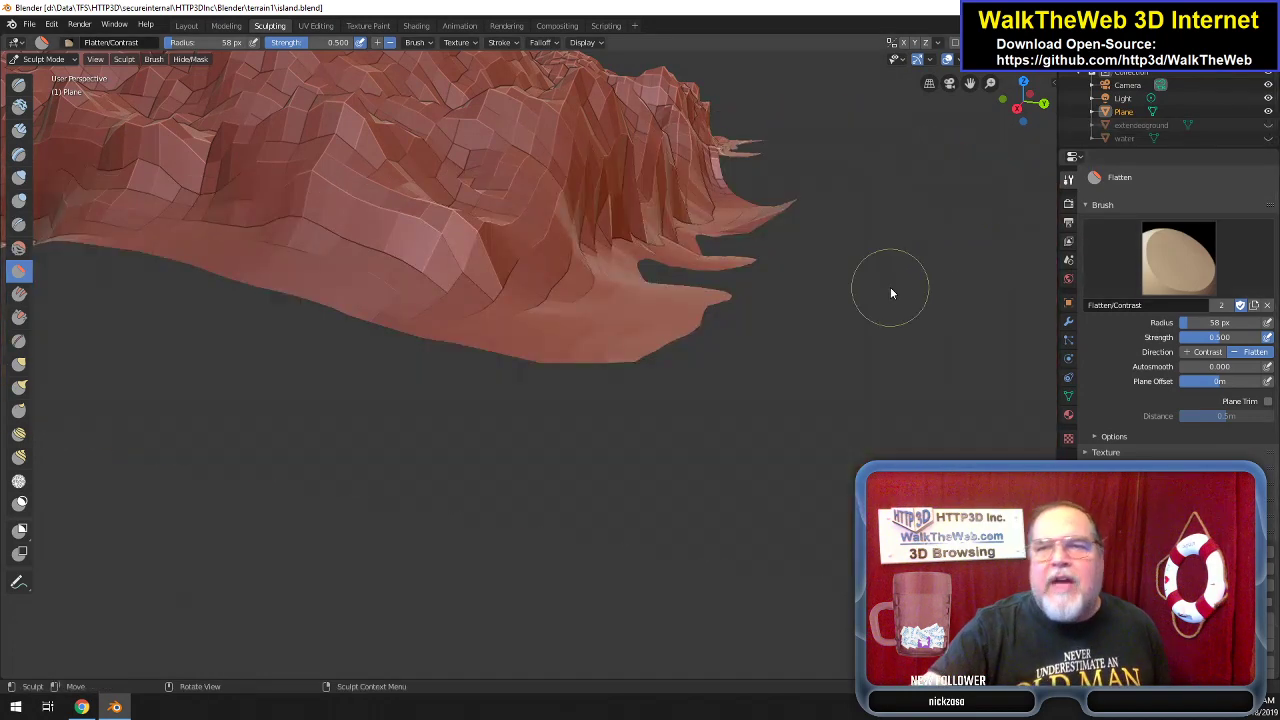
Continue the Flatten strokes along the middle of the front border, working toward the opposite corner.
drag(1035, 135, 1100, 130)
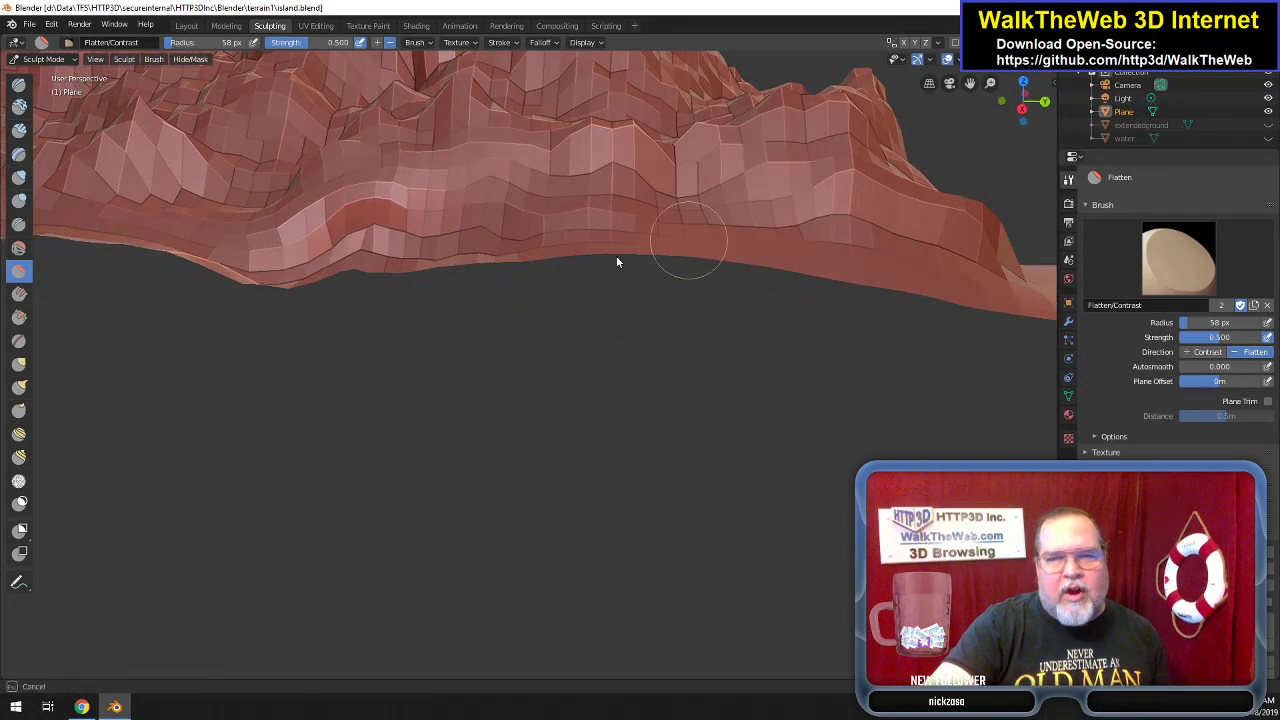
mouse_move(430, 270)
mouse_down()
mouse_move(260, 277)
mouse_move(340, 257)
mouse_move(280, 289)
mouse_move(222, 296)
mouse_move(252, 272)
mouse_move(425, 249)
mouse_move(225, 290)
mouse_move(123, 260)
mouse_move(280, 263)
mouse_move(237, 280)
mouse_move(288, 287)
mouse_move(400, 265)
mouse_move(728, 271)
mouse_up()
drag(1050, 126, 980, 130)
mouse_move(698, 452)
mouse_down()
mouse_move(680, 457)
mouse_move(841, 400)
mouse_move(872, 406)
mouse_move(801, 435)
mouse_move(912, 405)
mouse_move(963, 428)
mouse_move(797, 434)
mouse_move(652, 478)
mouse_move(666, 469)
mouse_move(637, 440)
mouse_move(377, 466)
mouse_move(750, 444)
mouse_move(737, 449)
mouse_move(766, 429)
mouse_move(777, 443)
mouse_move(765, 435)
mouse_move(814, 409)
mouse_move(764, 425)
mouse_move(798, 431)
mouse_move(692, 461)
mouse_move(374, 451)
mouse_move(206, 506)
mouse_move(81, 522)
mouse_move(730, 420)
mouse_up()
drag(1022, 104, 1017, 135)
mouse_move(628, 608)
mouse_down()
mouse_move(654, 611)
mouse_move(626, 610)
mouse_move(802, 532)
mouse_move(676, 594)
mouse_move(717, 566)
mouse_move(545, 575)
mouse_move(649, 537)
mouse_move(706, 594)
mouse_move(593, 584)
mouse_move(603, 611)
mouse_up()
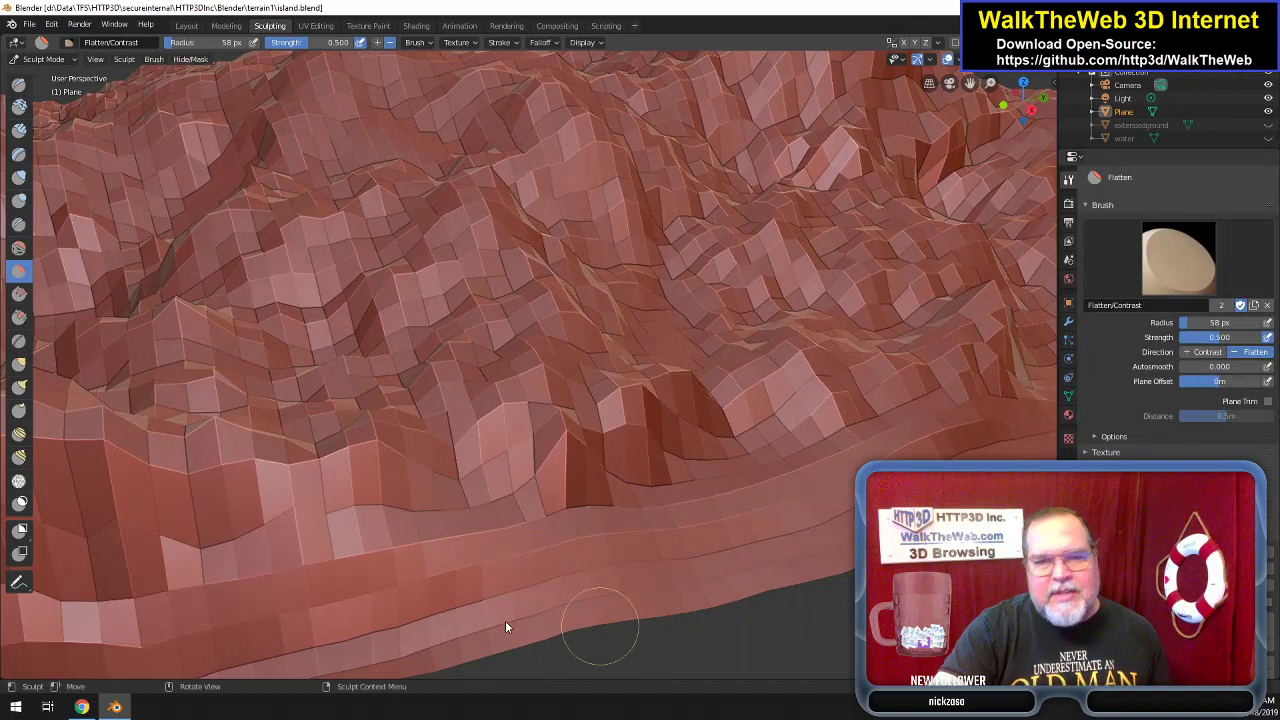
Flatten the remaining stretch of the front border and the corner area at its opposite end.
mouse_move(1043, 112)
mouse_down()
mouse_move(1036, 102)
mouse_move(1026, 114)
mouse_up()
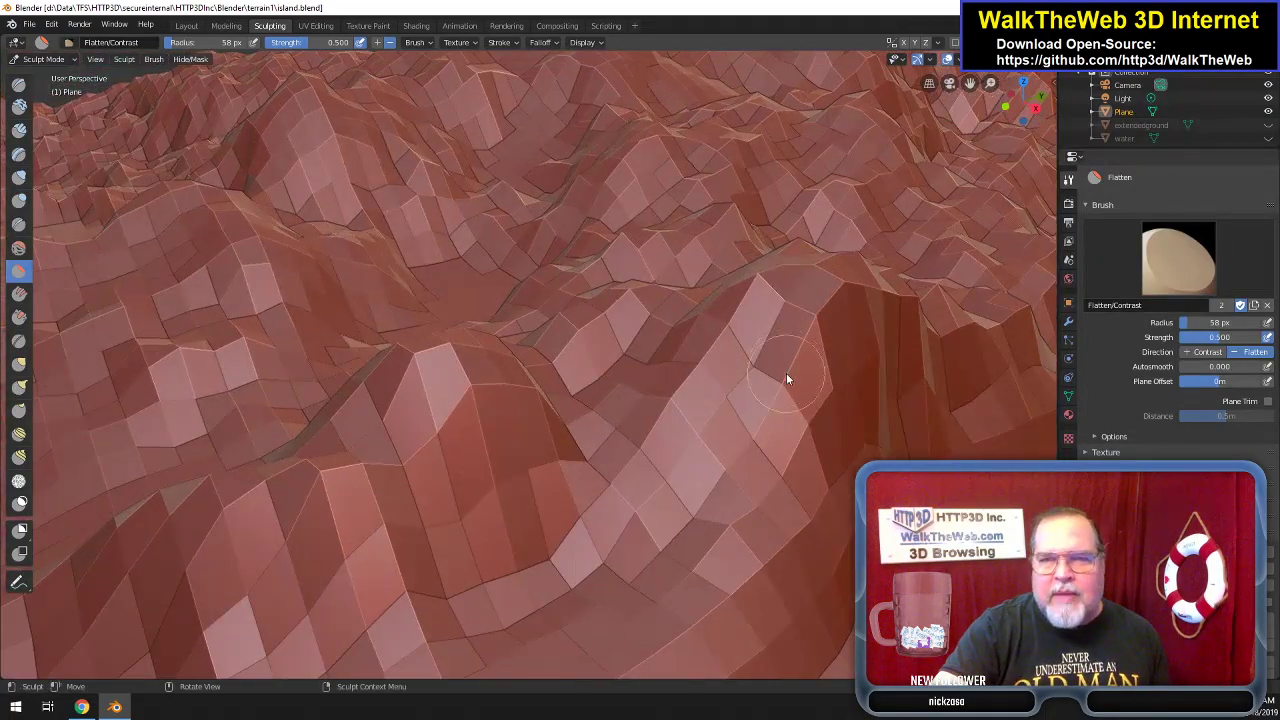
scroll(786, 373, down, 5)
mouse_move(734, 411)
mouse_down()
mouse_move(646, 486)
mouse_move(481, 575)
mouse_move(537, 542)
mouse_move(552, 558)
mouse_move(626, 494)
mouse_move(670, 490)
mouse_up()
mouse_move(534, 538)
mouse_down()
mouse_move(251, 684)
mouse_move(392, 632)
mouse_move(466, 559)
mouse_move(518, 544)
mouse_move(509, 572)
mouse_move(156, 709)
mouse_move(255, 650)
mouse_up()
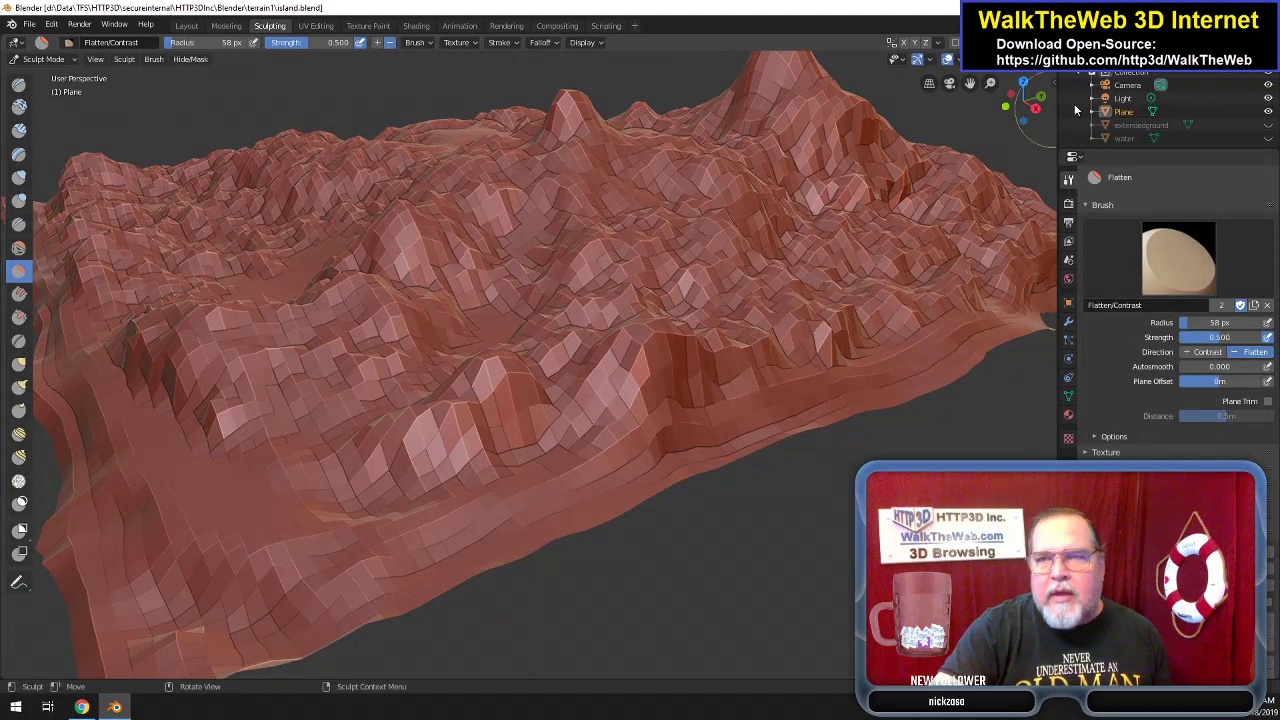
mouse_move(1015, 100)
mouse_down()
mouse_move(591, 508)
mouse_move(706, 462)
mouse_up()
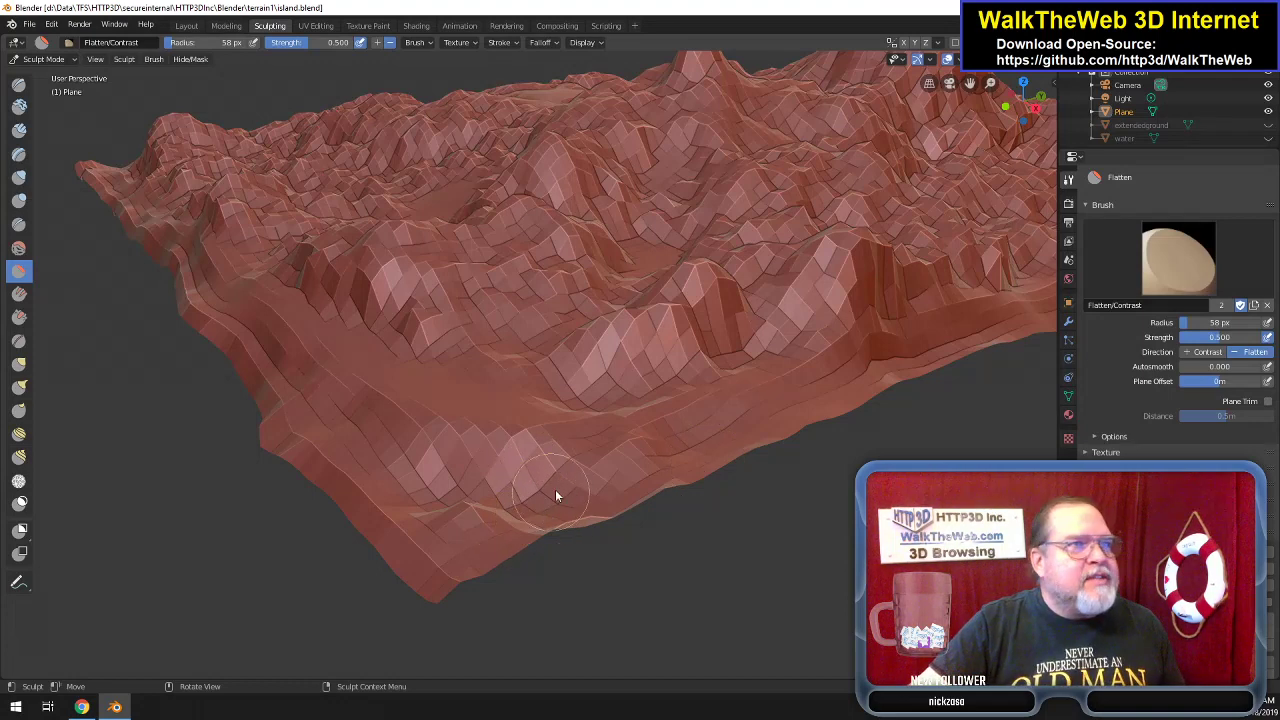
mouse_move(620, 506)
mouse_down()
mouse_move(594, 517)
mouse_move(645, 496)
mouse_move(500, 523)
mouse_move(638, 503)
mouse_move(585, 518)
mouse_move(621, 525)
mouse_move(394, 576)
mouse_move(488, 575)
mouse_move(463, 586)
mouse_up()
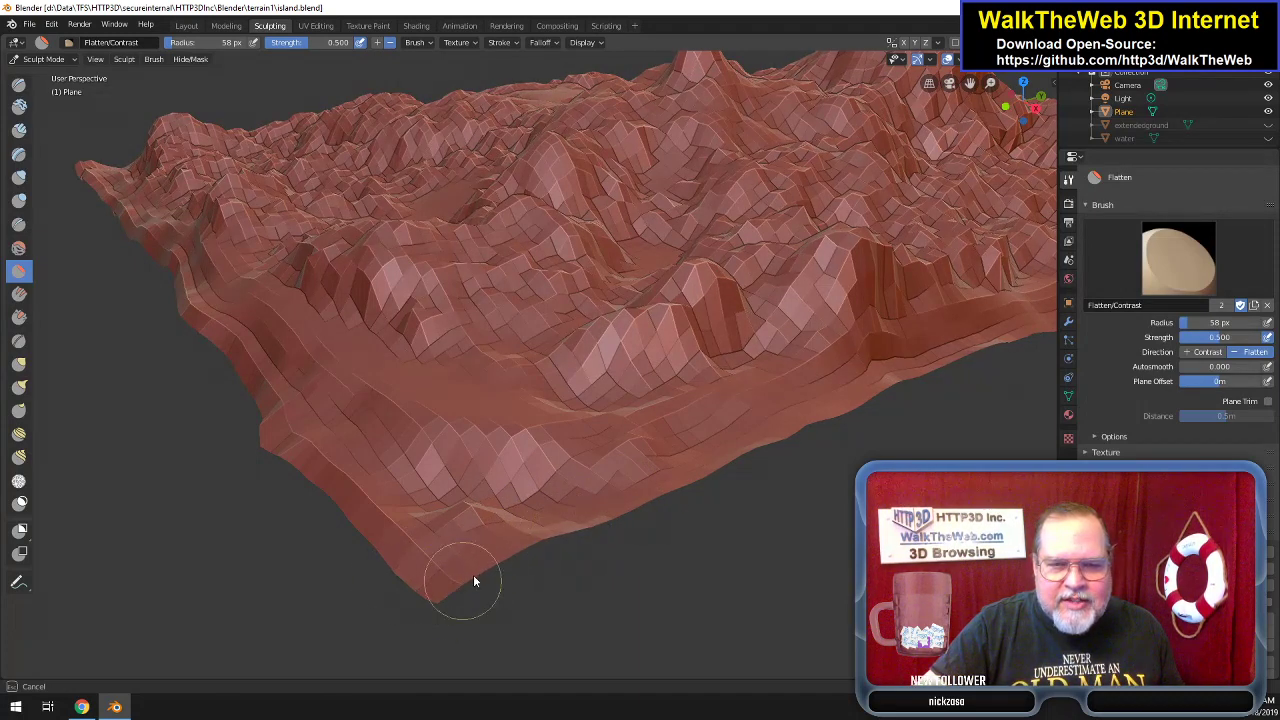
mouse_move(545, 541)
mouse_down()
mouse_move(500, 567)
mouse_move(327, 512)
mouse_move(272, 440)
mouse_move(290, 440)
mouse_move(267, 362)
mouse_move(233, 375)
mouse_move(251, 388)
mouse_move(243, 360)
mouse_move(414, 527)
mouse_move(573, 520)
mouse_move(580, 534)
mouse_move(476, 550)
mouse_up()
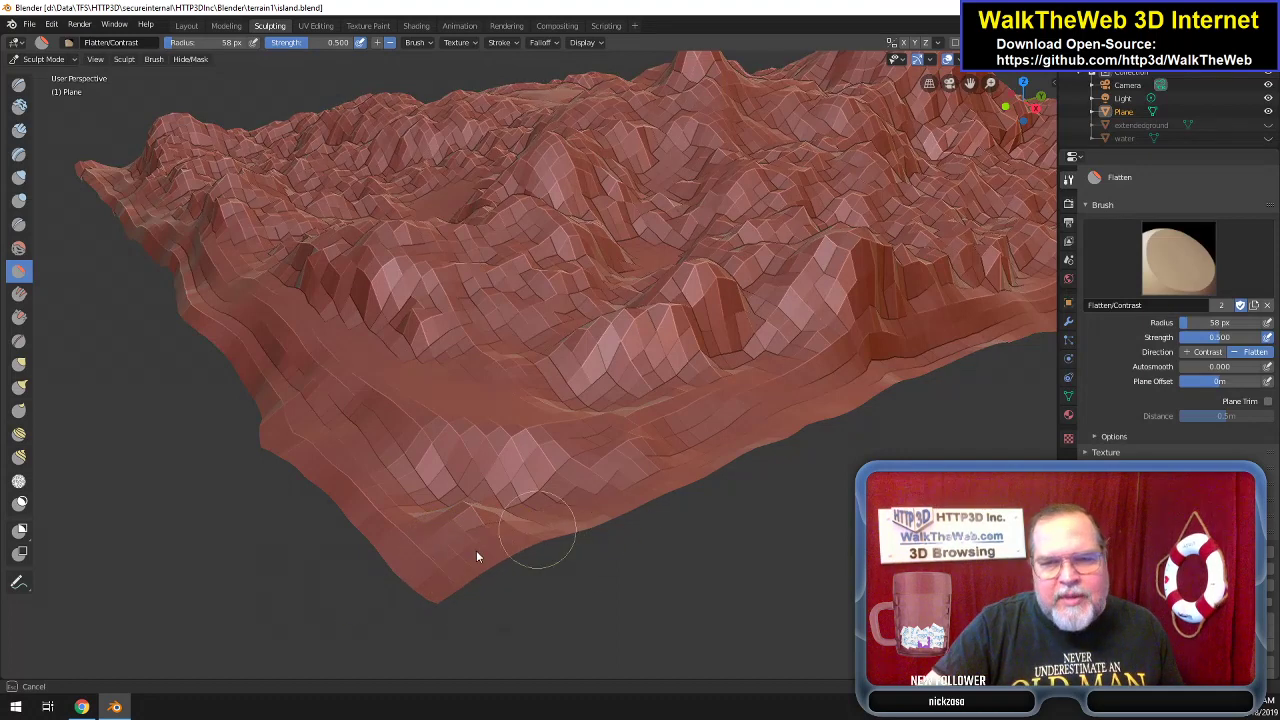
Flatten the sloping border strip along the whole adjoining side, up to the far corner.
drag(1042, 117, 908, 264)
mouse_move(644, 385)
mouse_down()
mouse_move(574, 371)
mouse_move(502, 323)
mouse_move(505, 351)
mouse_up()
mouse_move(405, 293)
mouse_down()
mouse_move(221, 254)
mouse_move(205, 235)
mouse_move(216, 230)
mouse_move(255, 242)
mouse_move(158, 245)
mouse_move(426, 291)
mouse_move(537, 343)
mouse_move(524, 348)
mouse_move(640, 370)
mouse_move(589, 378)
mouse_up()
mouse_move(740, 410)
mouse_down()
mouse_move(648, 396)
mouse_move(784, 407)
mouse_move(788, 430)
mouse_up()
mouse_move(858, 453)
mouse_down()
mouse_move(657, 417)
mouse_move(529, 334)
mouse_move(410, 305)
mouse_up()
mouse_move(178, 222)
mouse_down()
mouse_move(220, 226)
mouse_move(233, 245)
mouse_move(175, 222)
mouse_up()
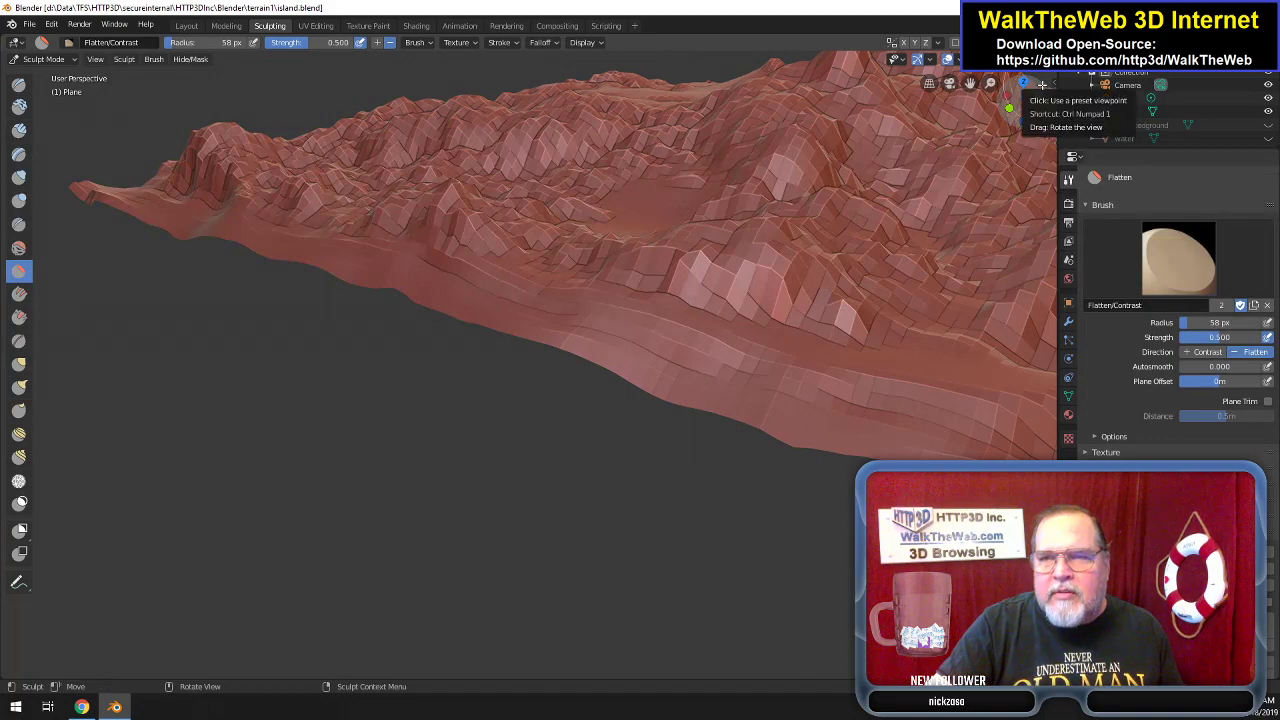
Go over the adjoining side's border from an outward-facing view with long back-and-forth Flatten strokes.
mouse_move(1022, 114)
mouse_down()
mouse_move(900, 120)
mouse_move(783, 240)
mouse_up()
mouse_move(323, 487)
mouse_down()
mouse_move(423, 482)
mouse_move(266, 478)
mouse_move(271, 418)
mouse_move(364, 506)
mouse_move(395, 494)
mouse_move(900, 520)
mouse_up()
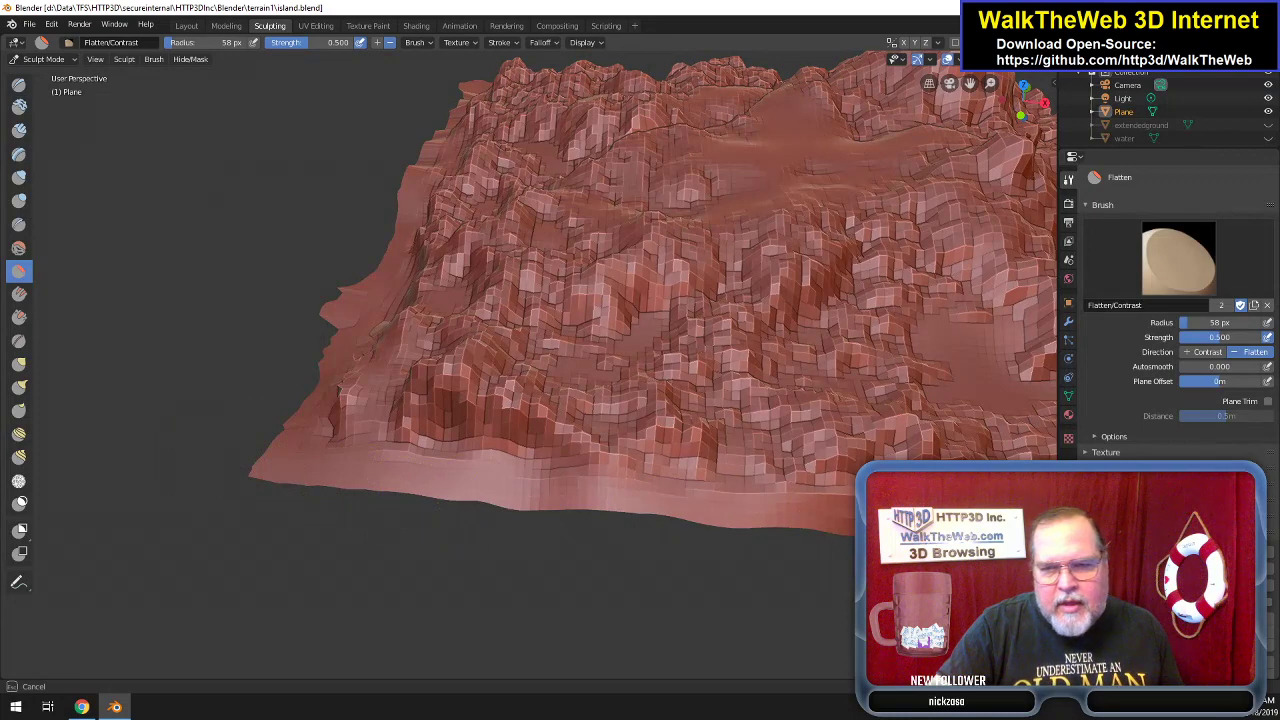
mouse_move(759, 525)
mouse_down()
mouse_move(277, 492)
mouse_move(266, 425)
mouse_move(278, 443)
mouse_move(326, 336)
mouse_move(328, 385)
mouse_move(287, 388)
mouse_move(282, 434)
mouse_up()
Show extendedground, examine from several angles where the terrain border meets it, and hide it again.
mouse_move(1022, 98)
mouse_down()
mouse_move(686, 484)
mouse_move(566, 371)
mouse_move(493, 365)
mouse_move(400, 152)
mouse_move(413, 168)
mouse_move(398, 173)
mouse_move(411, 158)
mouse_move(370, 142)
mouse_move(463, 194)
mouse_move(422, 167)
mouse_move(368, 164)
mouse_move(380, 126)
mouse_move(401, 139)
mouse_move(380, 119)
mouse_move(401, 112)
mouse_move(390, 96)
mouse_move(374, 104)
mouse_move(417, 206)
mouse_move(580, 403)
mouse_move(603, 491)
mouse_move(521, 484)
mouse_move(662, 514)
mouse_move(710, 434)
mouse_up()
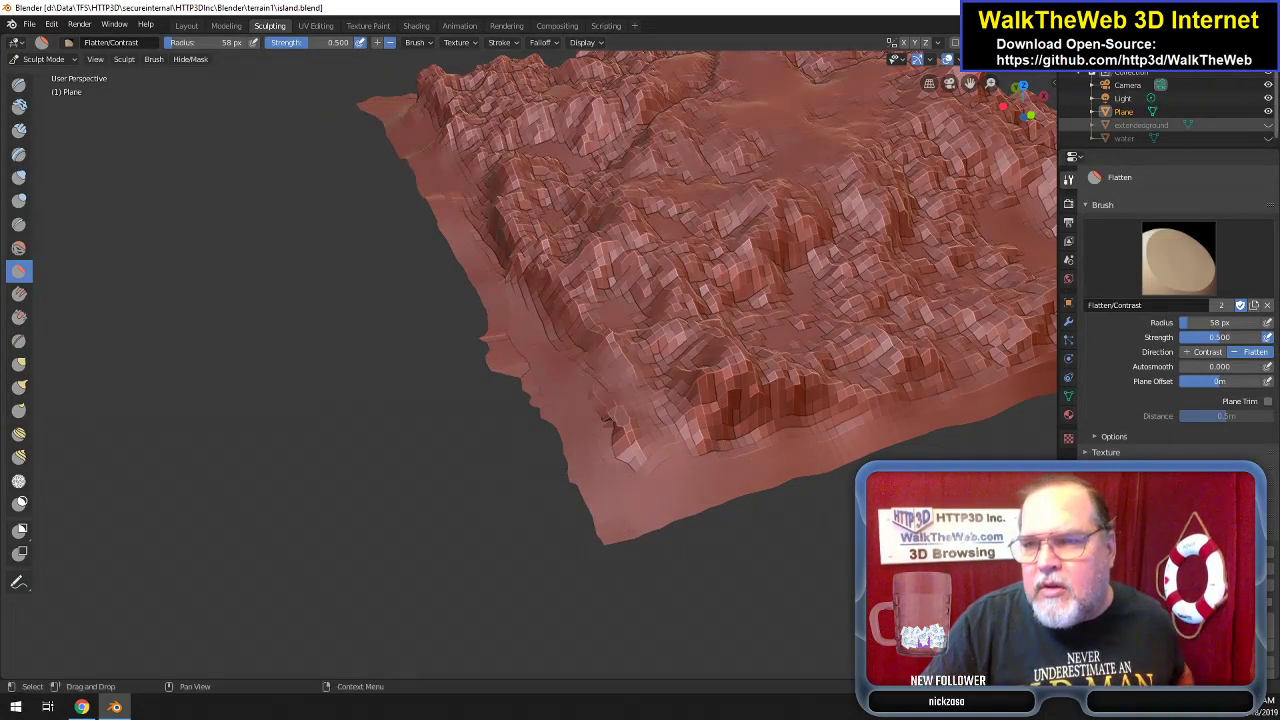
click(1267, 126)
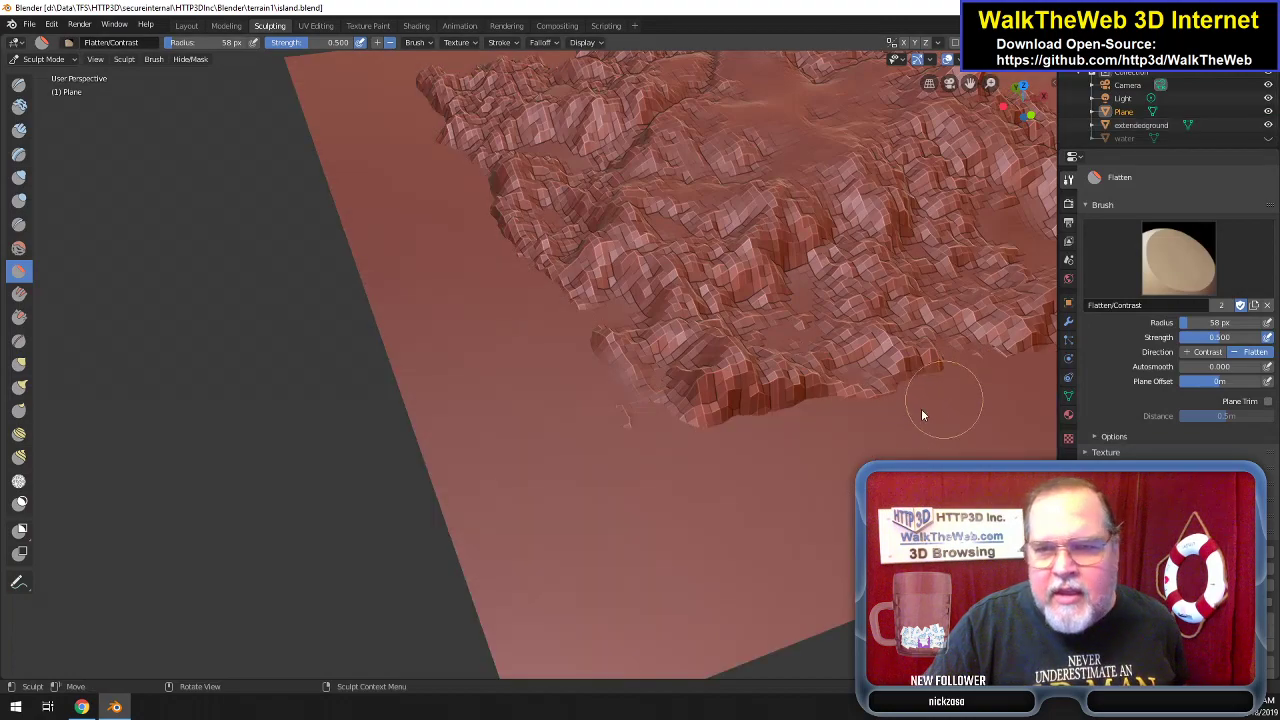
drag(1018, 102, 812, 160)
middle_drag(812, 160, 819, 188)
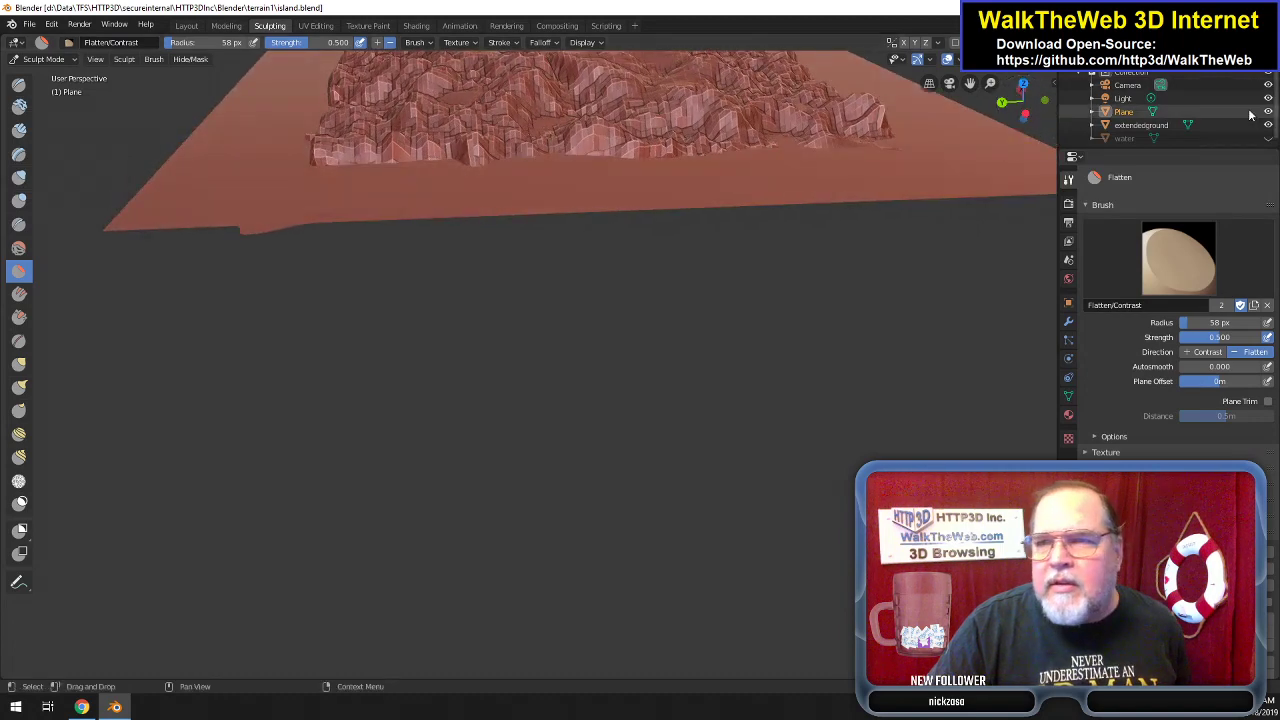
drag(1005, 98, 1012, 122)
click(1268, 125)
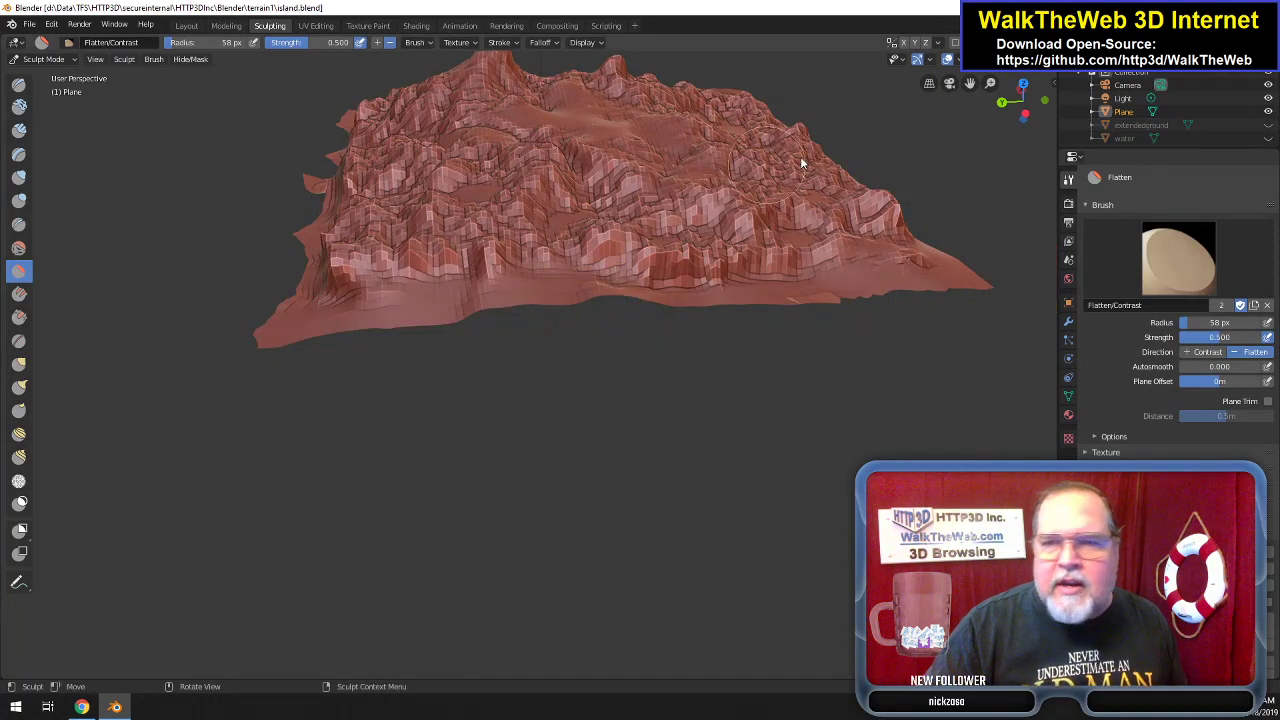
Lower the border strip along the front of the terrain with subtracting Draw brush strokes.
drag(1042, 122, 1036, 176)
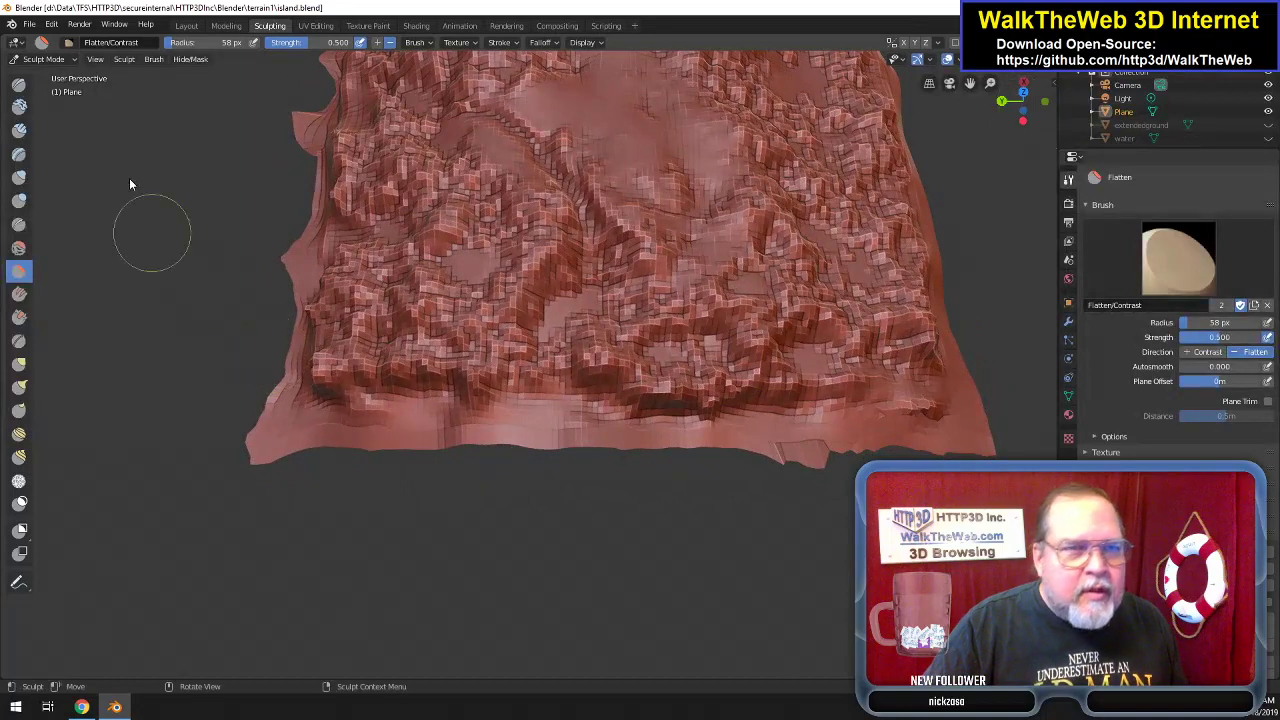
click(19, 85)
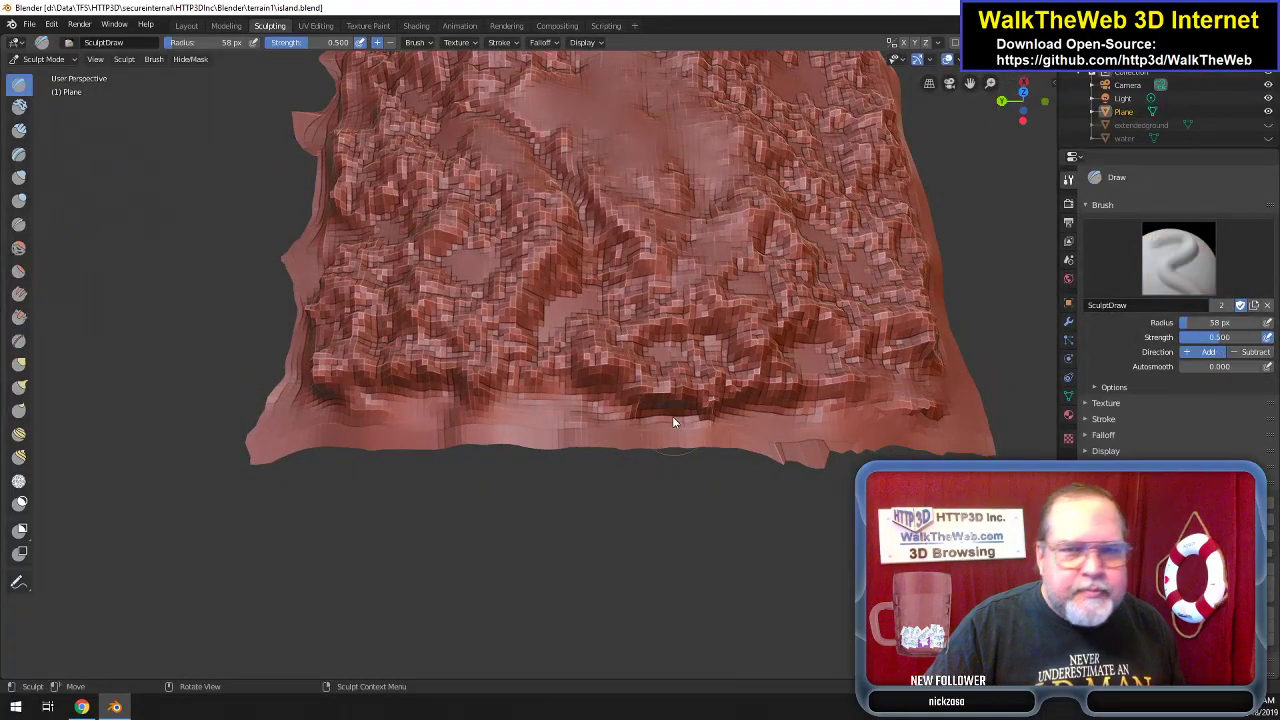
mouse_move(692, 450)
mouse_down()
mouse_move(669, 444)
mouse_move(772, 432)
mouse_move(452, 452)
mouse_move(470, 429)
mouse_move(466, 442)
mouse_move(389, 434)
mouse_move(670, 427)
mouse_move(512, 401)
mouse_move(426, 407)
mouse_move(537, 407)
mouse_move(566, 360)
mouse_move(548, 364)
mouse_move(575, 350)
mouse_move(624, 426)
mouse_move(629, 400)
mouse_move(697, 433)
mouse_move(674, 434)
mouse_move(700, 409)
mouse_move(640, 398)
mouse_up()
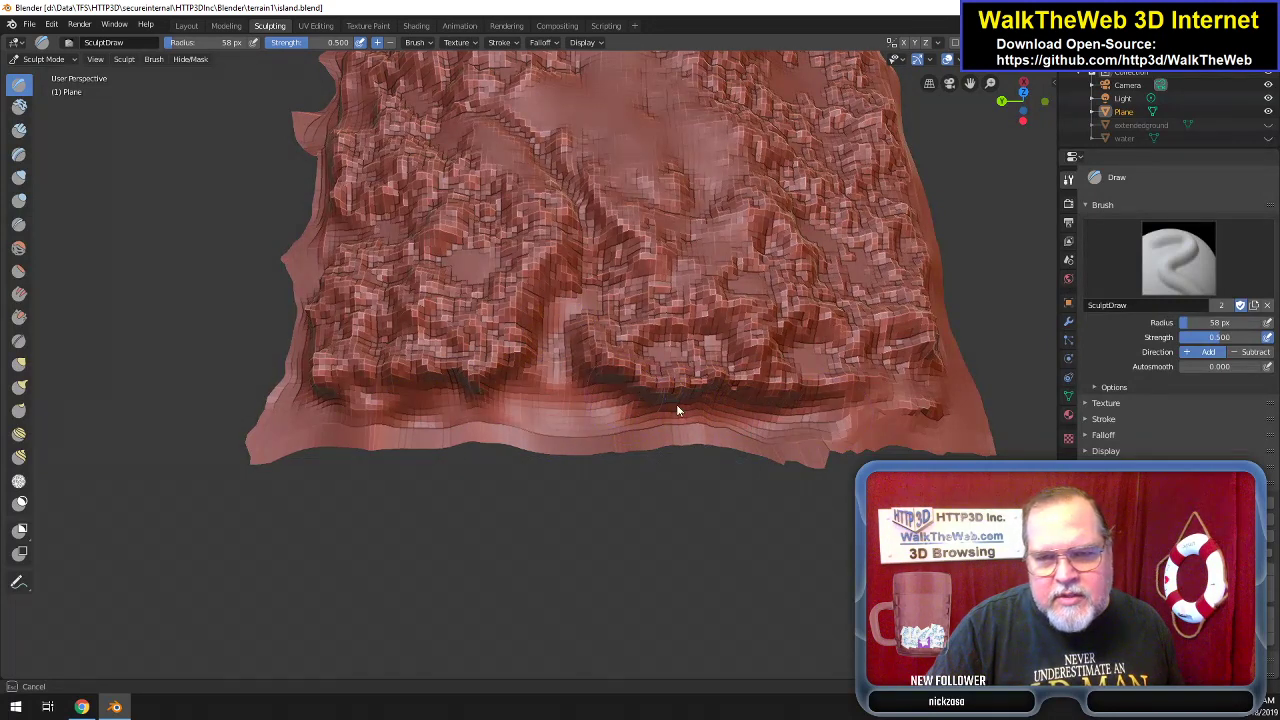
mouse_move(739, 437)
mouse_down()
mouse_move(903, 434)
mouse_move(620, 442)
mouse_up()
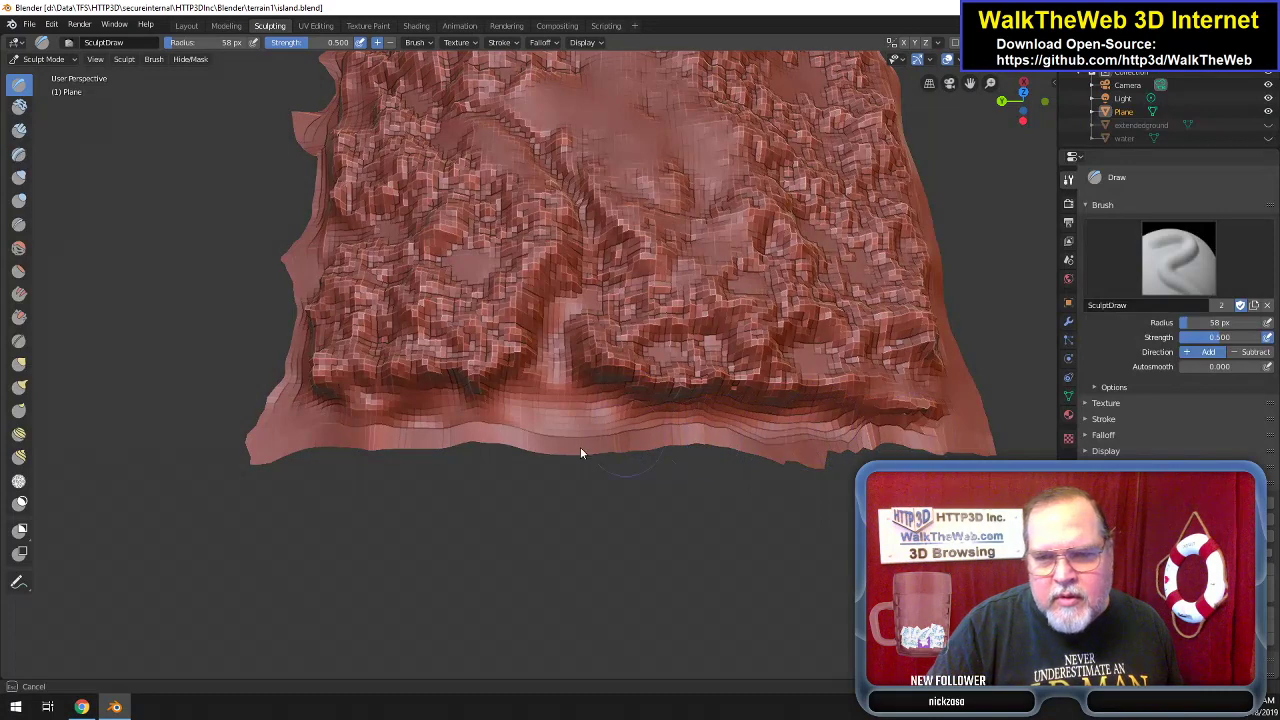
mouse_move(472, 430)
mouse_down()
mouse_move(372, 444)
mouse_move(313, 420)
mouse_move(508, 424)
mouse_up()
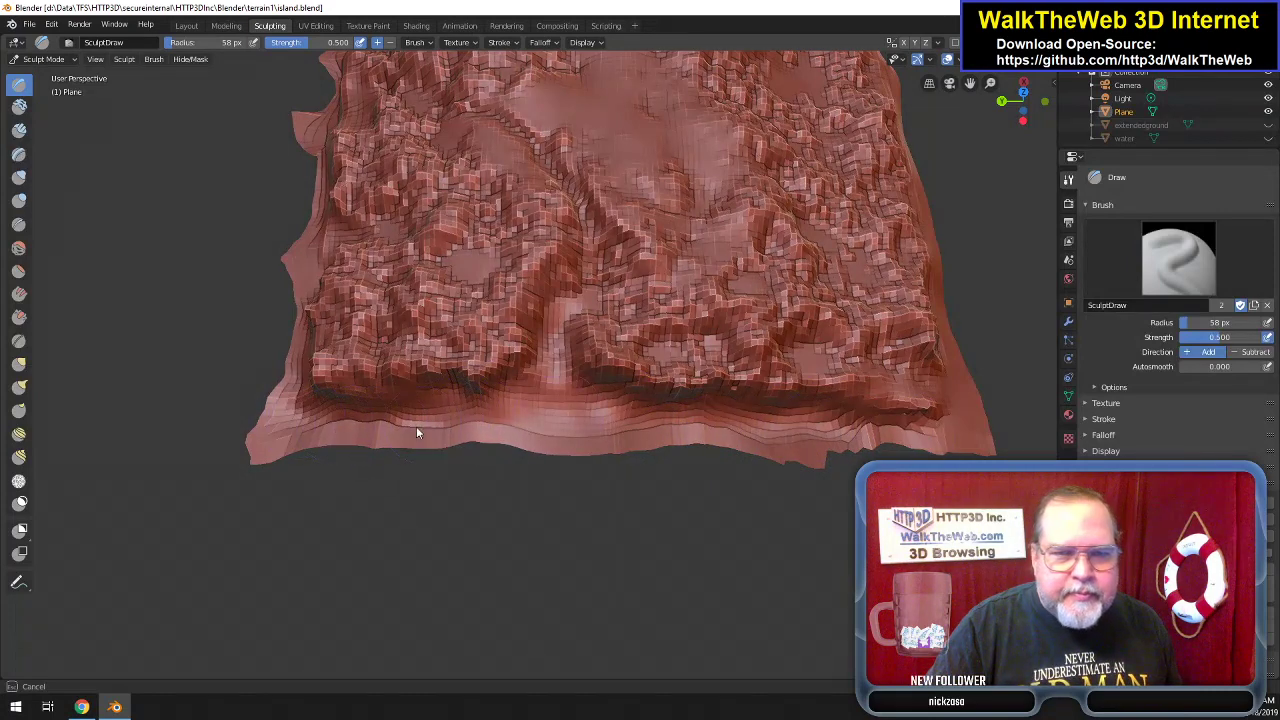
mouse_move(453, 455)
mouse_down()
mouse_move(500, 426)
mouse_move(509, 436)
mouse_up()
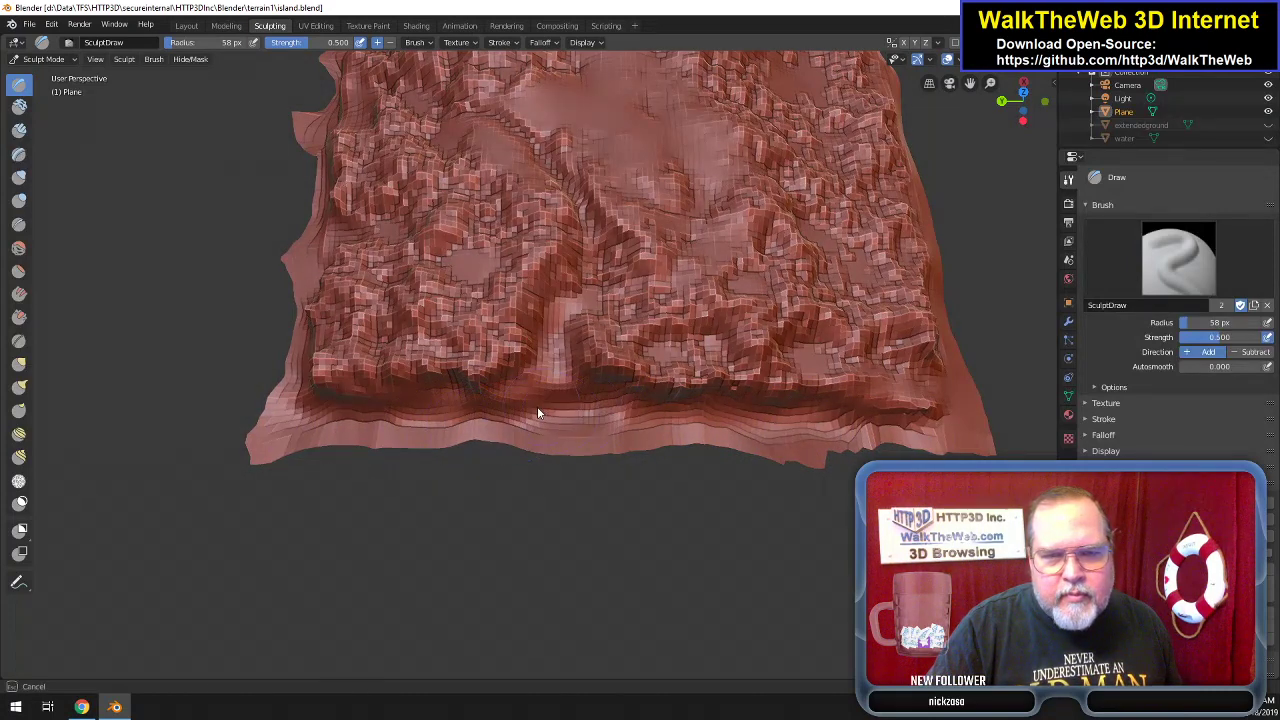
Deepen the gully that opens onto the front border and lower the border strip on both sides of its mouth.
mouse_move(547, 364)
mouse_down()
mouse_move(562, 317)
mouse_move(557, 412)
mouse_move(558, 292)
mouse_up()
mouse_move(550, 368)
mouse_down()
mouse_move(586, 285)
mouse_move(577, 426)
mouse_up()
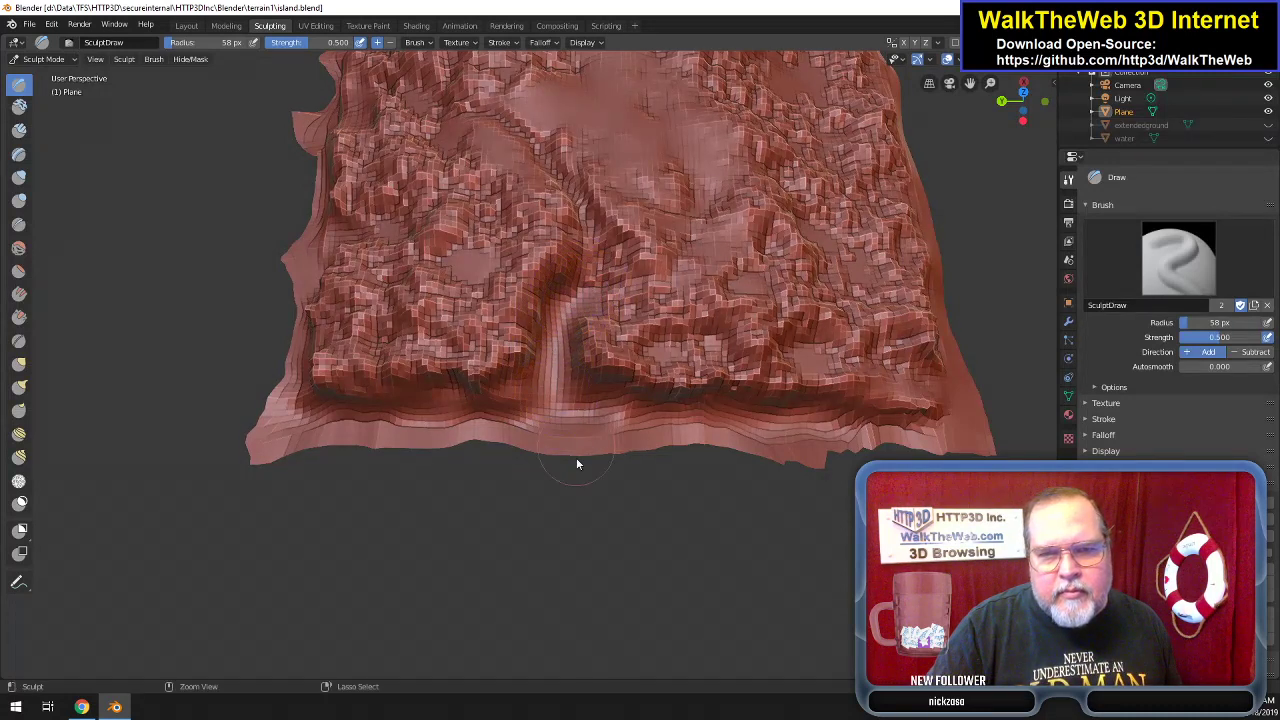
mouse_move(1020, 122)
mouse_down()
mouse_move(1020, 80)
mouse_move(970, 286)
mouse_up()
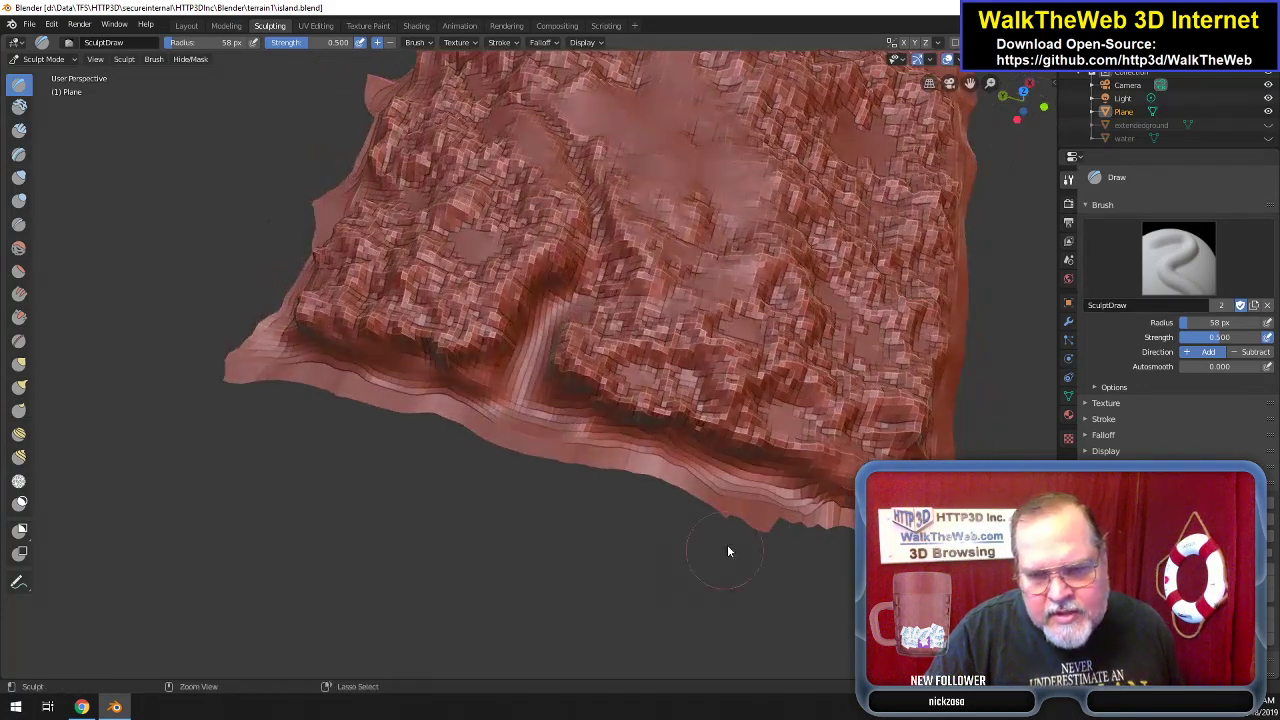
mouse_move(776, 521)
mouse_down()
mouse_move(735, 532)
mouse_move(845, 522)
mouse_move(801, 526)
mouse_move(808, 540)
mouse_move(700, 480)
mouse_move(671, 490)
mouse_move(628, 470)
mouse_move(780, 512)
mouse_up()
mouse_move(1020, 106)
mouse_down()
mouse_move(1022, 92)
mouse_move(1022, 112)
mouse_up()
mouse_move(561, 509)
mouse_down()
mouse_move(594, 480)
mouse_move(666, 494)
mouse_move(480, 477)
mouse_move(491, 467)
mouse_move(596, 488)
mouse_move(618, 472)
mouse_up()
drag(1041, 112, 1004, 165)
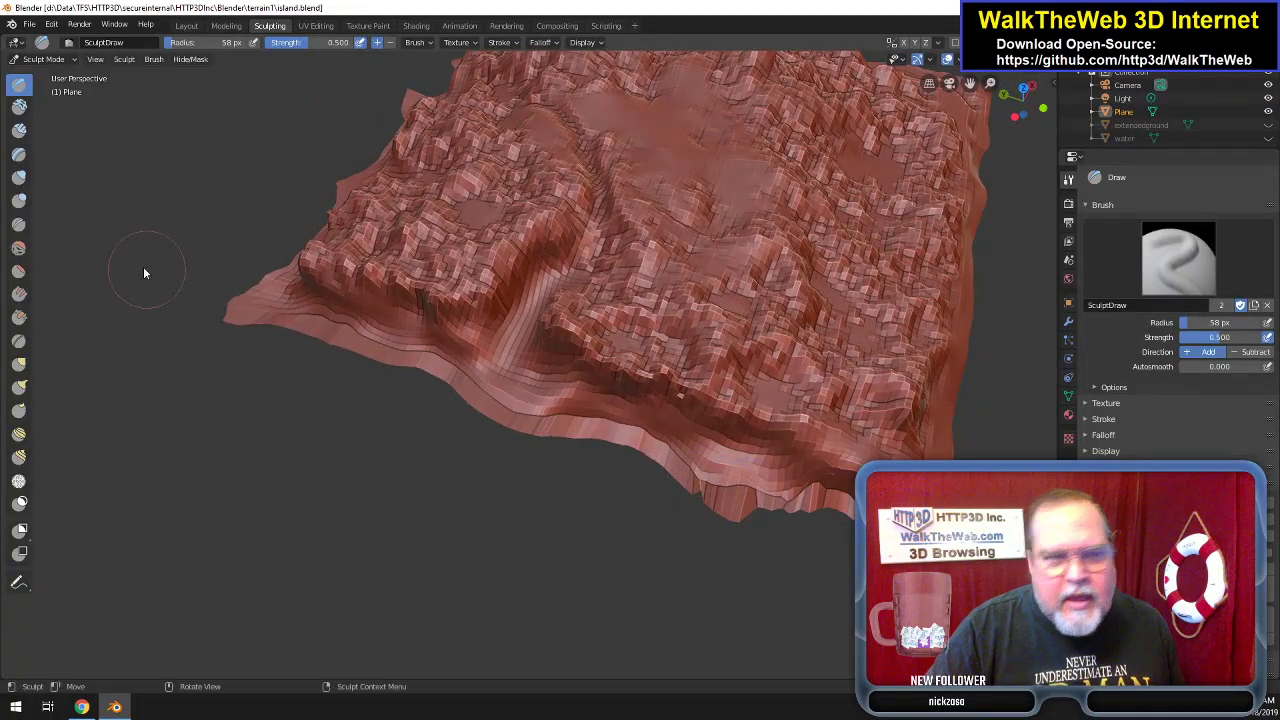
Flatten the jagged bulge on the front border near the corner with the 58 px Flatten brush, working from several angles.
click(14, 276)
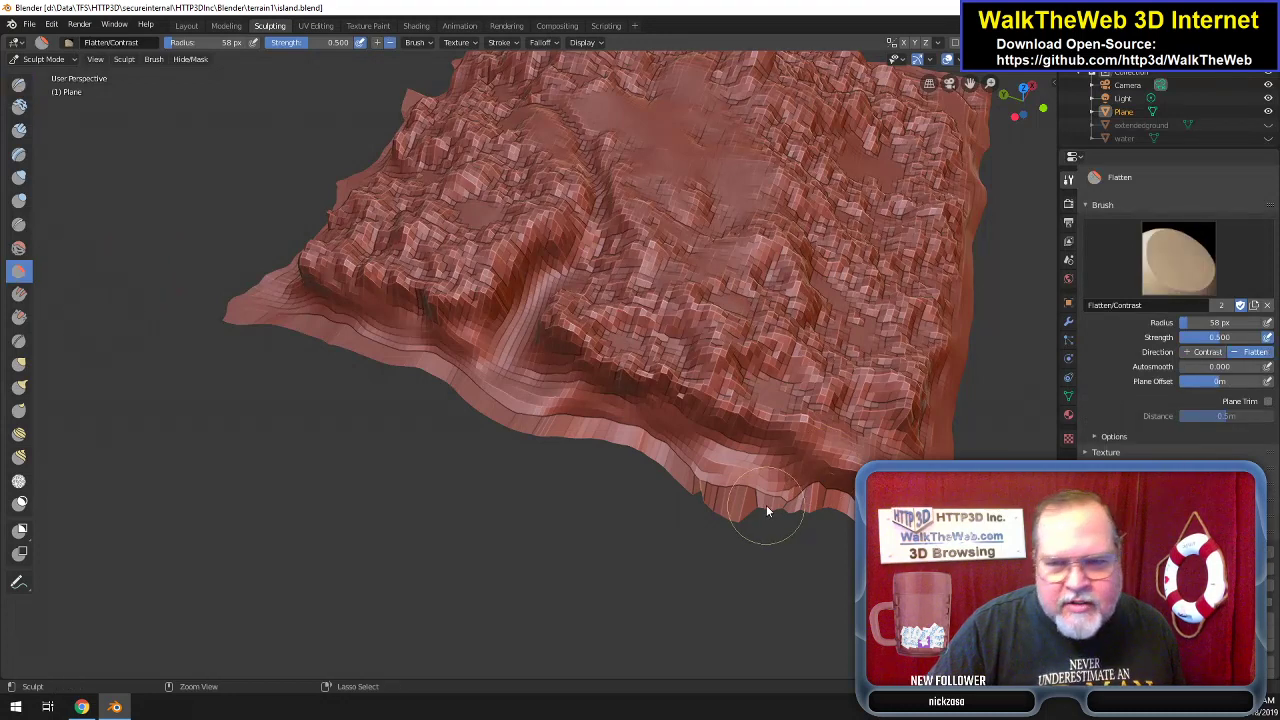
mouse_move(756, 507)
mouse_down()
mouse_move(675, 488)
mouse_move(725, 494)
mouse_move(724, 505)
mouse_move(726, 486)
mouse_move(742, 497)
mouse_up()
drag(1022, 100, 995, 76)
mouse_move(836, 318)
mouse_down()
mouse_move(703, 358)
mouse_move(804, 338)
mouse_move(817, 366)
mouse_up()
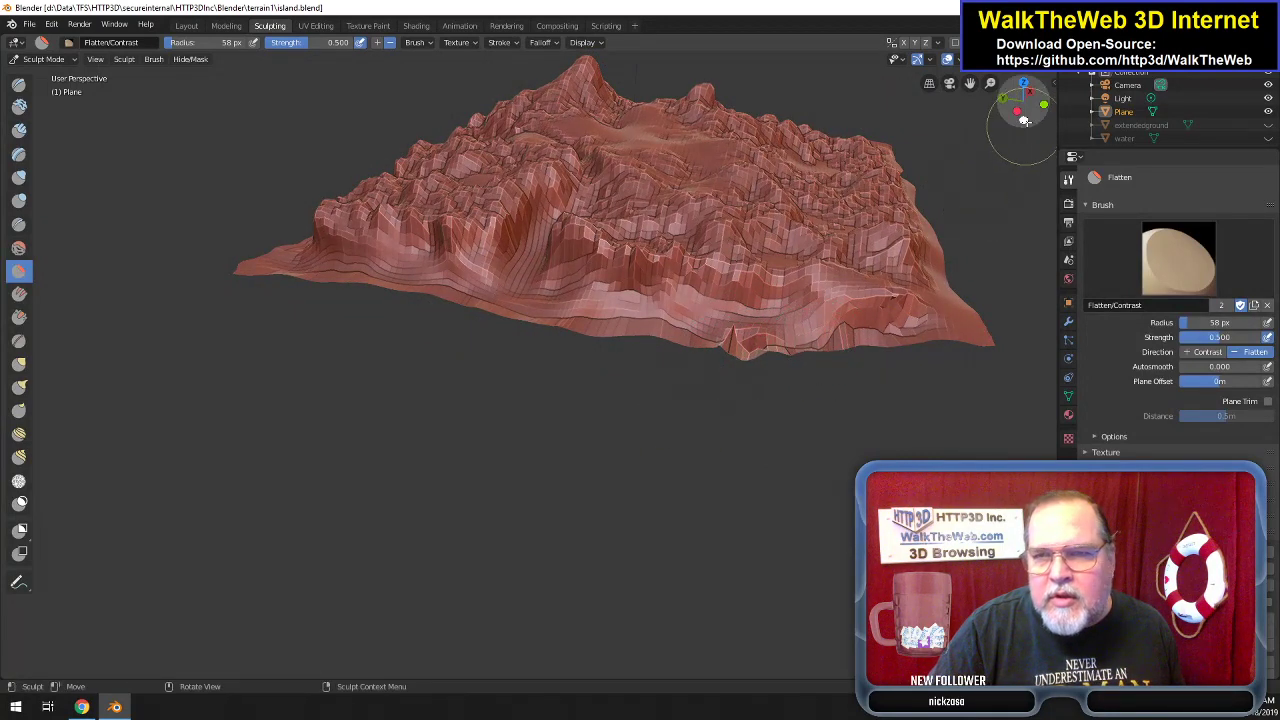
mouse_move(1022, 118)
mouse_down()
mouse_move(1020, 150)
mouse_move(1040, 115)
mouse_up()
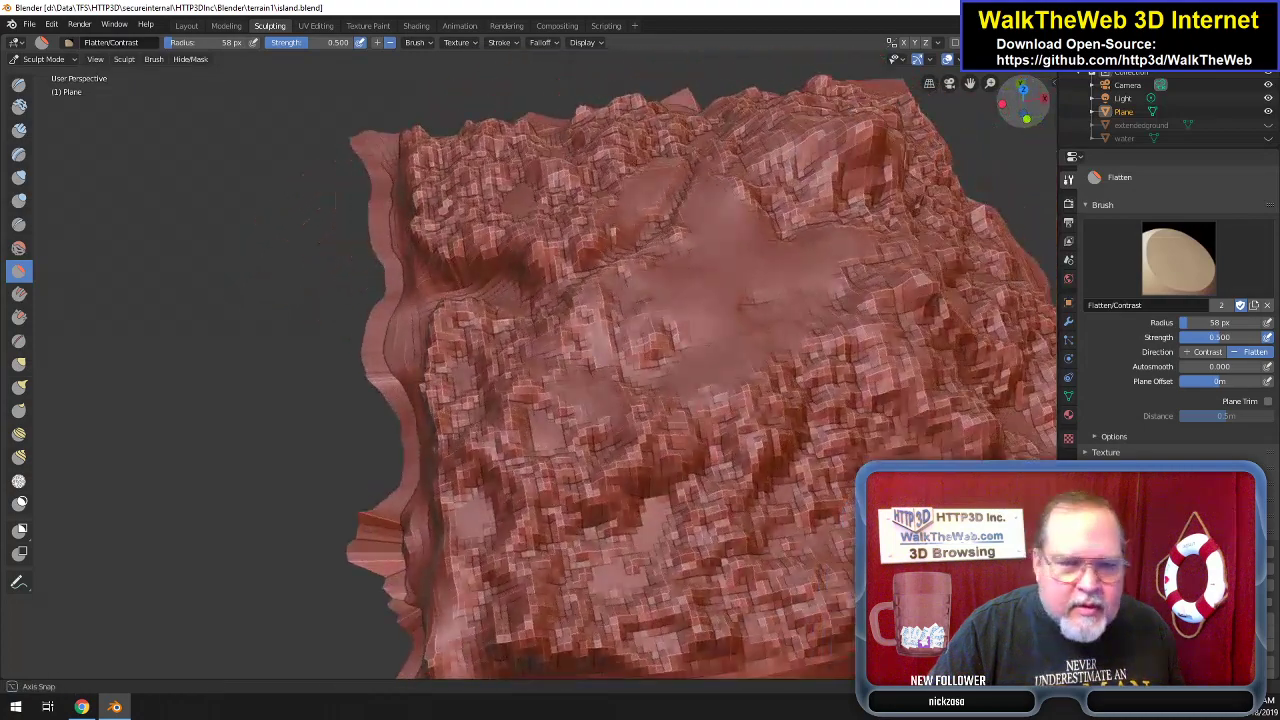
mouse_move(360, 552)
mouse_down()
mouse_move(362, 495)
mouse_move(380, 462)
mouse_move(425, 560)
mouse_move(407, 577)
mouse_move(401, 471)
mouse_move(405, 607)
mouse_move(355, 480)
mouse_move(406, 632)
mouse_move(371, 481)
mouse_move(402, 510)
mouse_move(398, 484)
mouse_move(388, 497)
mouse_move(416, 472)
mouse_move(380, 516)
mouse_move(368, 583)
mouse_move(410, 614)
mouse_move(381, 609)
mouse_move(384, 590)
mouse_move(400, 622)
mouse_move(378, 590)
mouse_move(386, 568)
mouse_move(414, 650)
mouse_move(365, 549)
mouse_move(400, 446)
mouse_move(381, 532)
mouse_move(384, 498)
mouse_up()
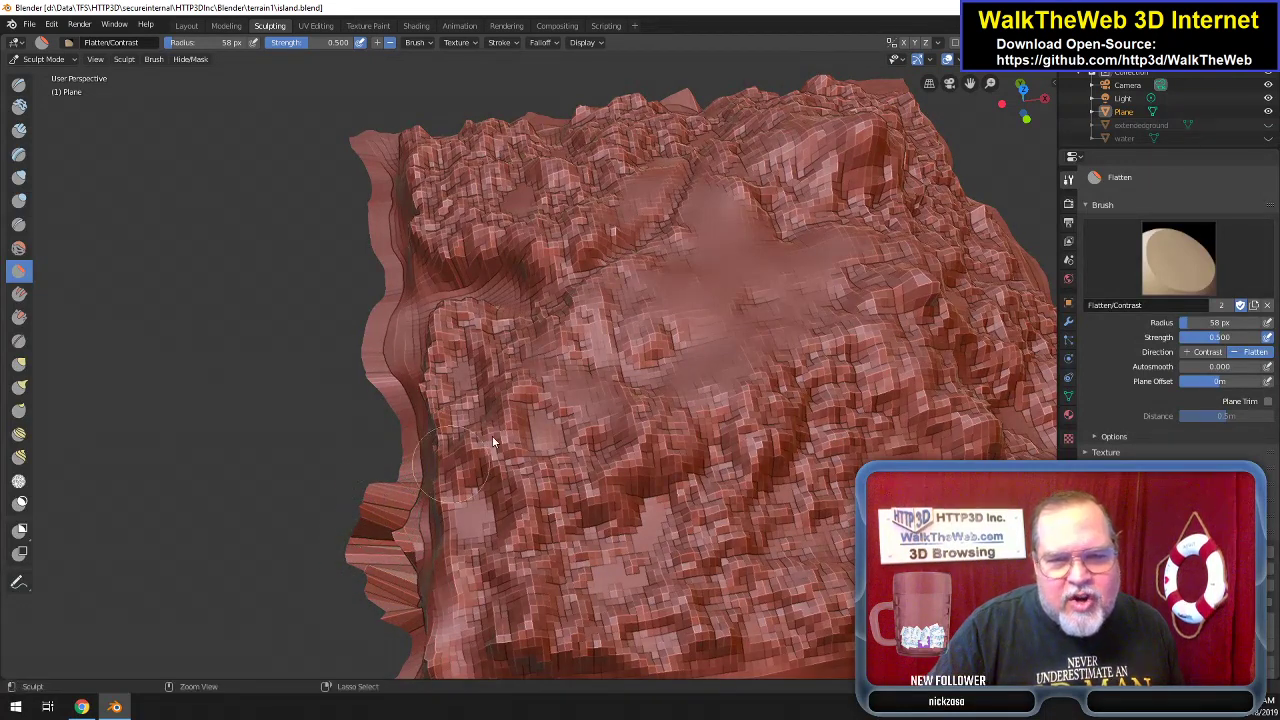
drag(1037, 113, 1026, 100)
mouse_move(585, 505)
mouse_down()
mouse_move(588, 530)
mouse_move(540, 460)
mouse_move(573, 527)
mouse_move(549, 473)
mouse_move(677, 543)
mouse_move(560, 523)
mouse_up()
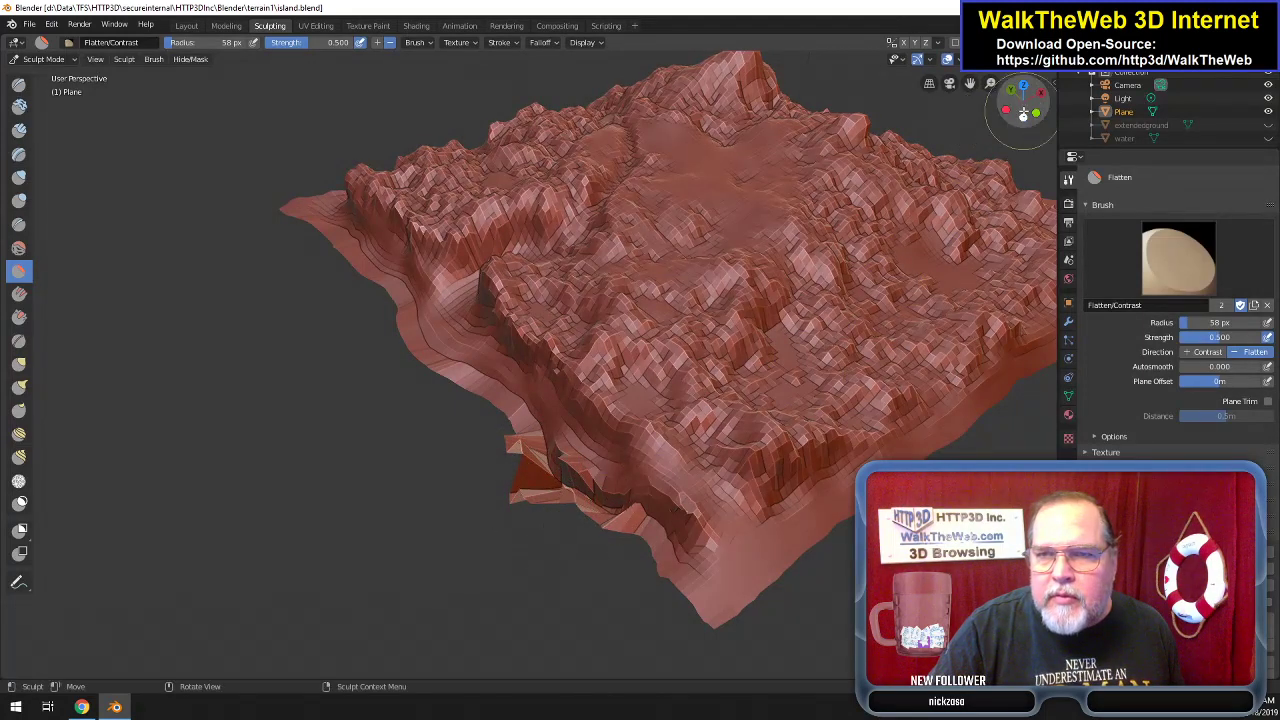
Go over the spiky, folded part of the front border with Flatten strokes from a close-up view.
mouse_move(1010, 100)
mouse_down()
mouse_move(976, 122)
mouse_move(955, 170)
mouse_move(971, 108)
mouse_move(952, 64)
mouse_up()
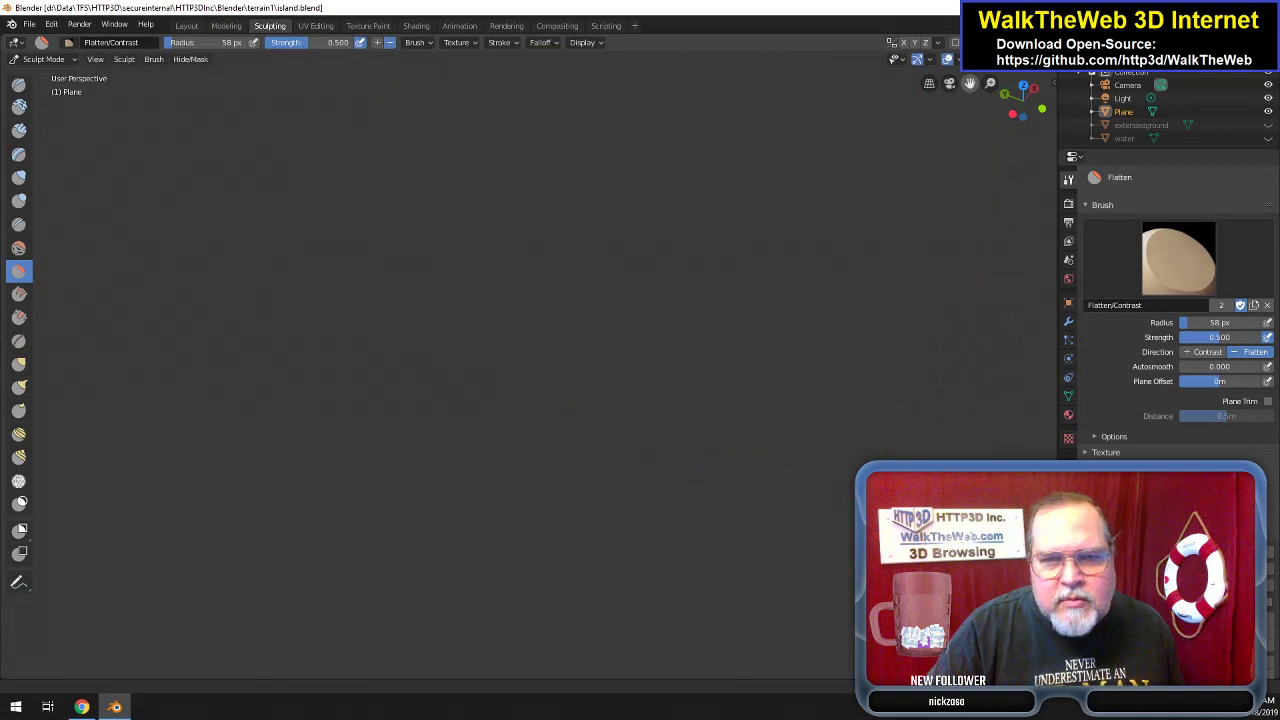
right_click(775, 256)
drag(970, 82, 935, 616)
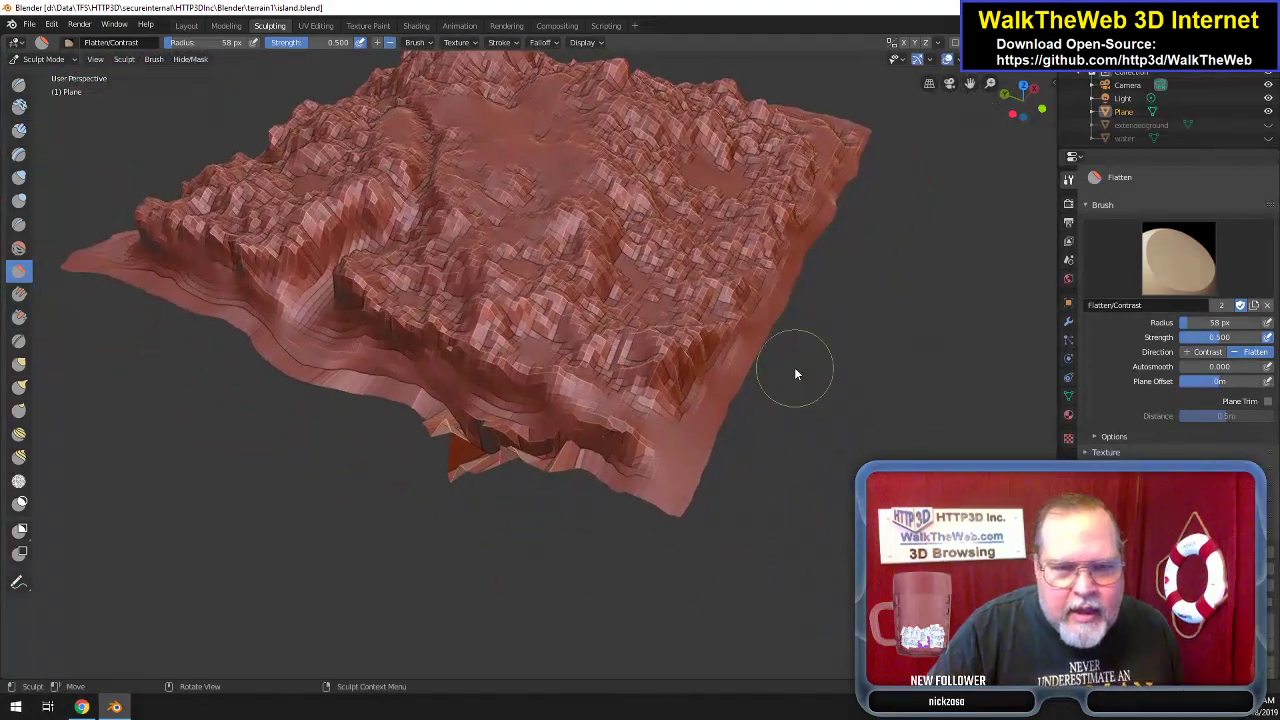
scroll(794, 371, up, 3)
scroll(794, 373, up, 2)
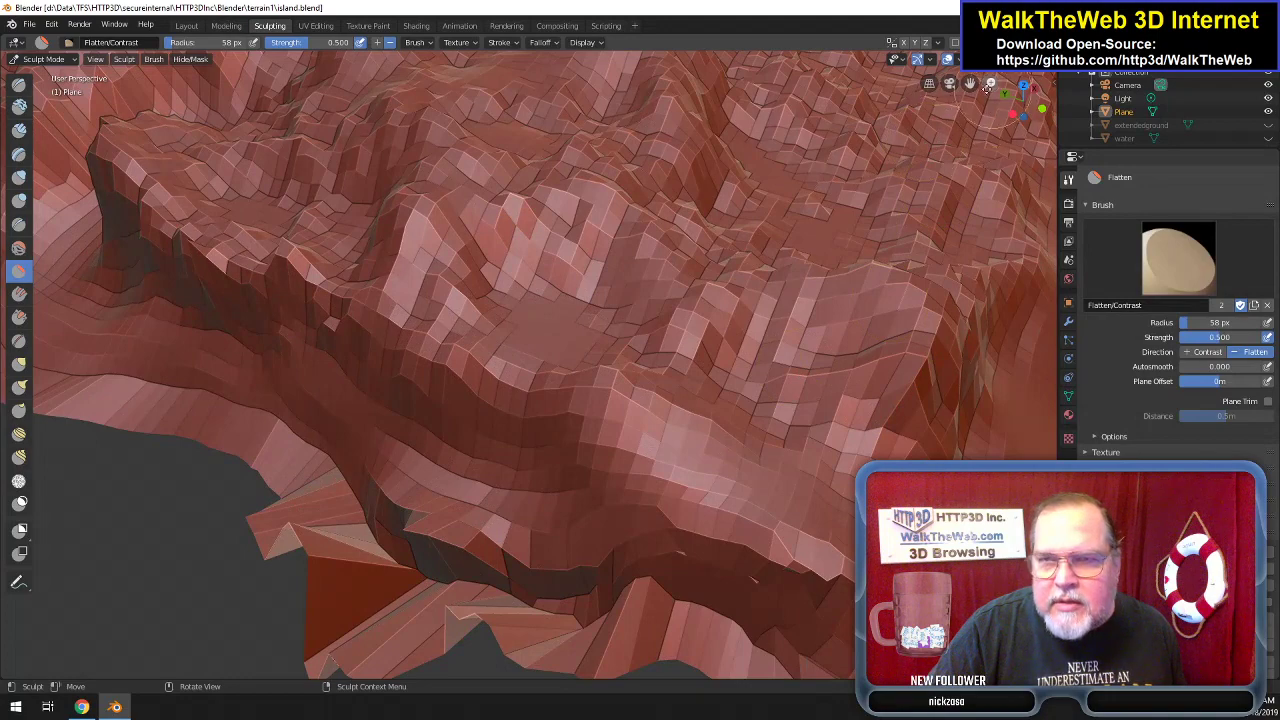
drag(970, 83, 978, 2)
mouse_move(630, 516)
mouse_down()
mouse_move(632, 505)
mouse_move(565, 502)
mouse_move(550, 519)
mouse_move(464, 485)
mouse_move(394, 508)
mouse_move(315, 561)
mouse_move(331, 562)
mouse_move(334, 448)
mouse_move(311, 385)
mouse_move(257, 392)
mouse_move(363, 403)
mouse_move(320, 438)
mouse_up()
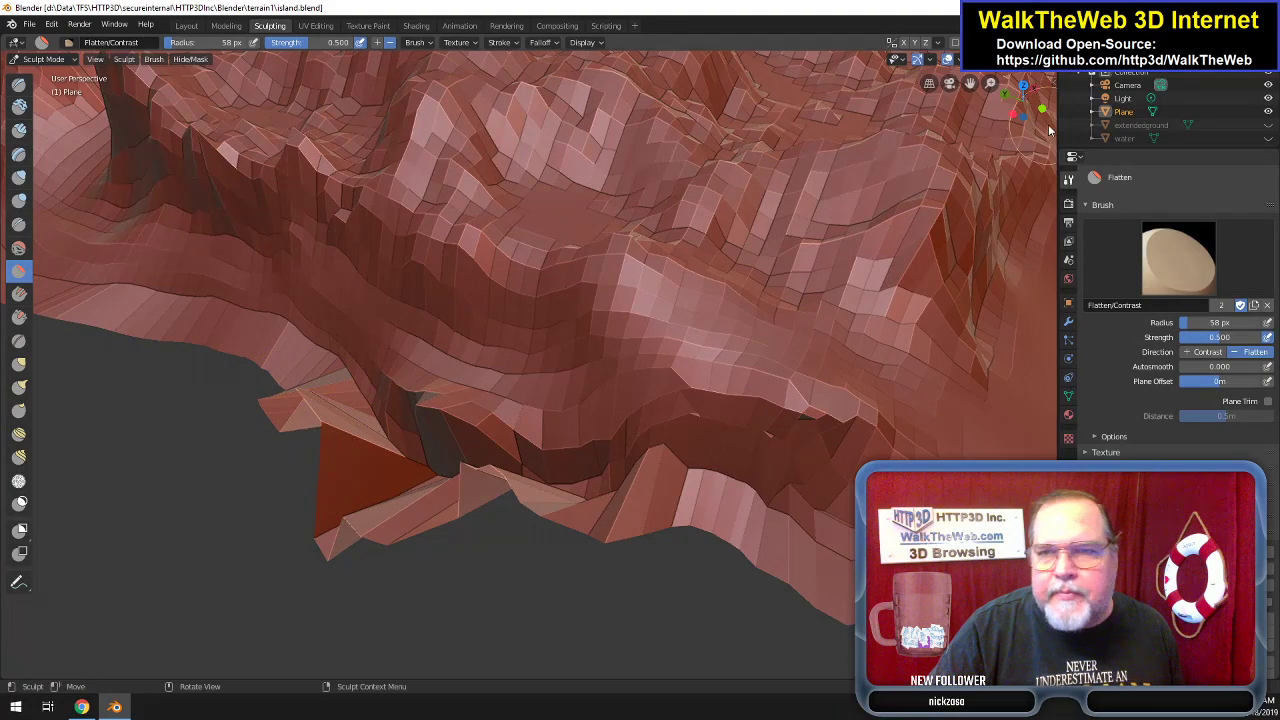
drag(1037, 115, 530, 517)
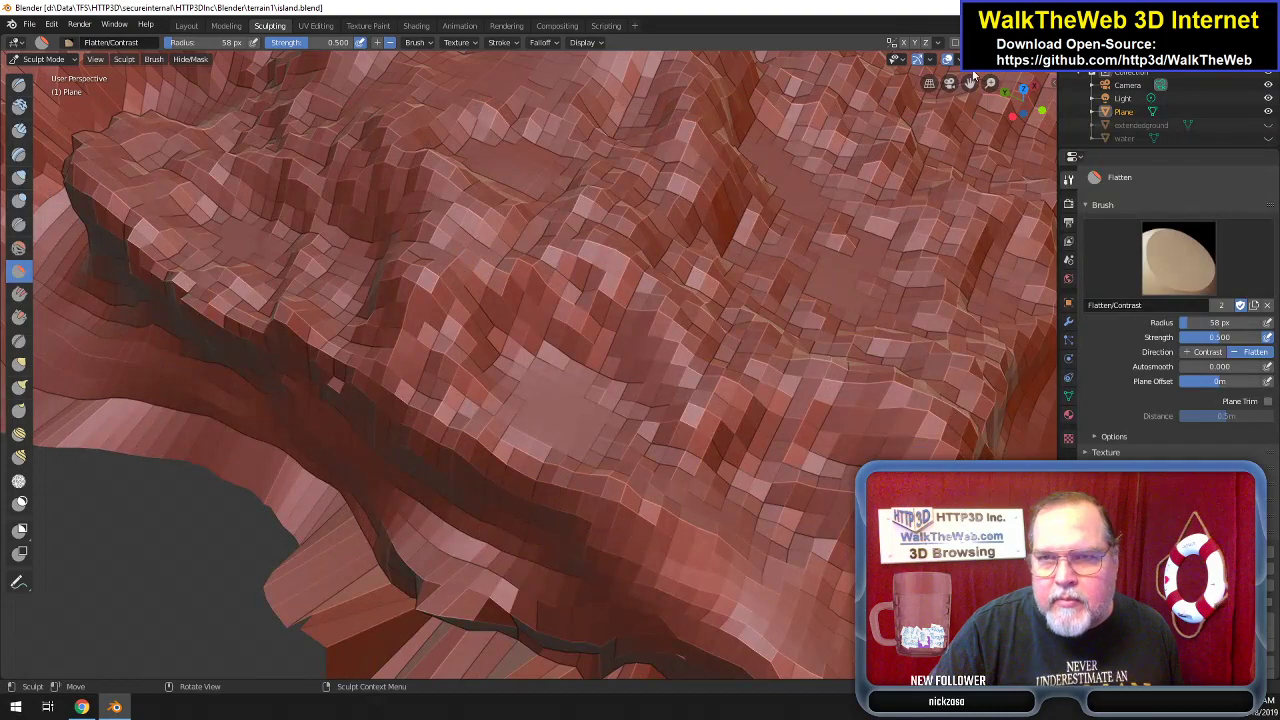
middle_drag(530, 517, 668, 566)
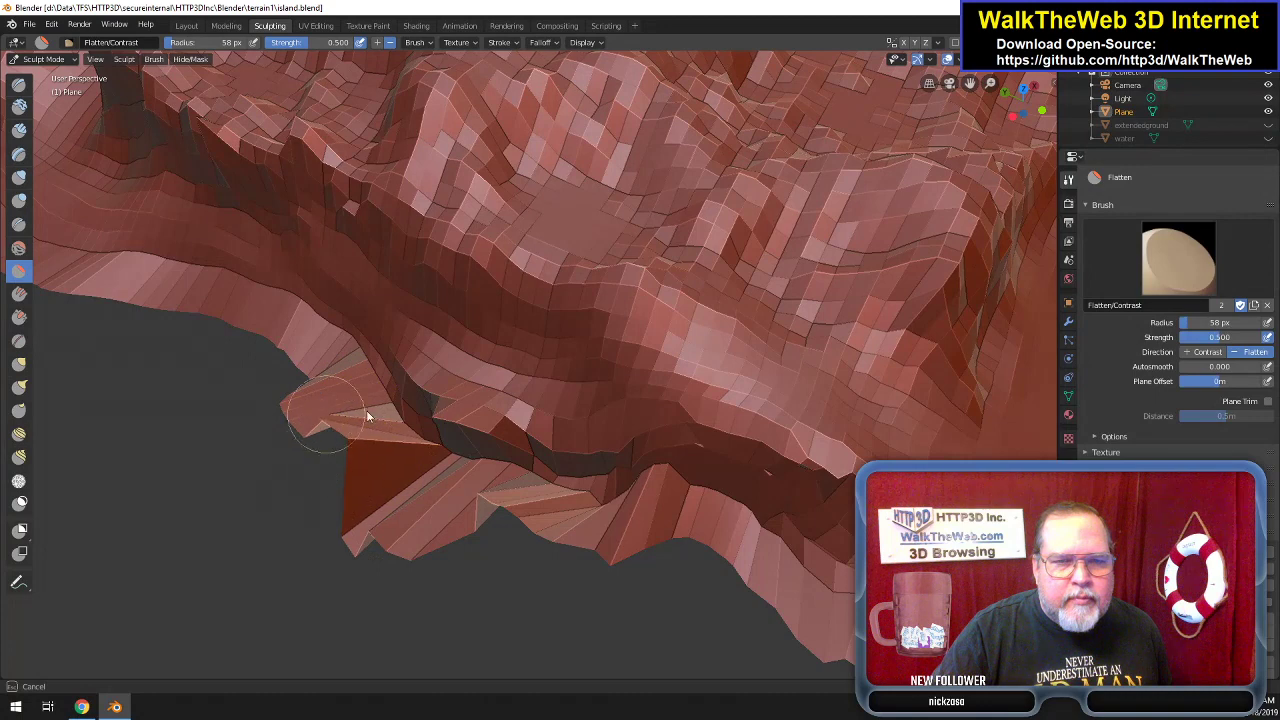
Set the Flatten brush to 130 px radius and 0.750 strength and flatten the border spikes with it.
right_click(354, 477)
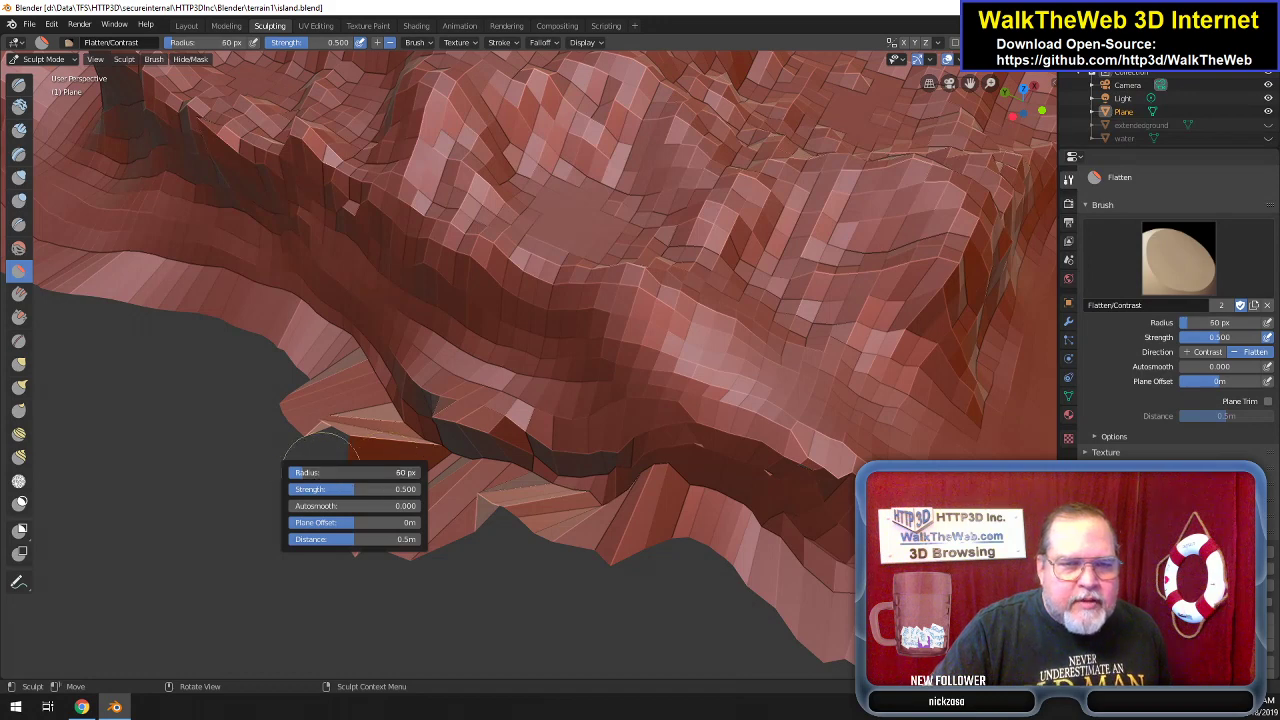
mouse_move(343, 489)
mouse_down()
mouse_move(508, 491)
mouse_move(523, 525)
mouse_move(465, 530)
mouse_move(398, 430)
mouse_move(521, 499)
mouse_move(350, 455)
mouse_move(388, 481)
mouse_move(300, 466)
mouse_move(582, 524)
mouse_move(575, 537)
mouse_move(709, 503)
mouse_move(457, 517)
mouse_move(603, 500)
mouse_move(480, 528)
mouse_move(363, 514)
mouse_move(394, 537)
mouse_move(514, 491)
mouse_move(449, 537)
mouse_move(317, 414)
mouse_move(290, 418)
mouse_move(334, 374)
mouse_move(197, 346)
mouse_move(295, 347)
mouse_move(421, 466)
mouse_move(362, 412)
mouse_move(361, 379)
mouse_move(297, 400)
mouse_move(374, 443)
mouse_move(405, 527)
mouse_move(512, 540)
mouse_move(450, 521)
mouse_move(825, 535)
mouse_up()
drag(1022, 104, 1022, 230)
mouse_move(291, 417)
mouse_down()
mouse_move(403, 440)
mouse_move(372, 535)
mouse_move(357, 509)
mouse_move(382, 460)
mouse_move(419, 496)
mouse_move(437, 541)
mouse_move(423, 534)
mouse_move(486, 574)
mouse_move(438, 524)
mouse_move(457, 449)
mouse_move(514, 517)
mouse_move(423, 506)
mouse_move(420, 486)
mouse_move(500, 534)
mouse_move(518, 519)
mouse_move(521, 477)
mouse_move(516, 527)
mouse_move(574, 437)
mouse_move(612, 575)
mouse_move(617, 546)
mouse_move(566, 534)
mouse_move(646, 498)
mouse_move(408, 543)
mouse_move(615, 622)
mouse_move(423, 534)
mouse_move(423, 566)
mouse_move(520, 549)
mouse_move(426, 506)
mouse_move(329, 503)
mouse_move(386, 479)
mouse_move(383, 503)
mouse_move(294, 483)
mouse_move(329, 480)
mouse_move(337, 400)
mouse_move(286, 383)
mouse_move(300, 360)
mouse_move(259, 305)
mouse_move(234, 303)
mouse_move(263, 320)
mouse_move(266, 351)
mouse_move(251, 341)
mouse_move(274, 323)
mouse_move(240, 337)
mouse_move(242, 477)
mouse_move(288, 464)
mouse_move(249, 525)
mouse_move(350, 534)
mouse_move(369, 563)
mouse_move(394, 534)
mouse_move(281, 530)
mouse_move(420, 571)
mouse_move(346, 489)
mouse_move(251, 486)
mouse_move(347, 617)
mouse_move(297, 477)
mouse_move(294, 500)
mouse_move(337, 531)
mouse_move(306, 477)
mouse_move(329, 506)
mouse_move(306, 517)
mouse_move(223, 420)
mouse_move(180, 397)
mouse_move(211, 467)
mouse_move(254, 361)
mouse_move(184, 284)
mouse_move(180, 311)
mouse_move(274, 363)
mouse_move(257, 369)
mouse_move(255, 309)
mouse_move(260, 423)
mouse_move(240, 323)
mouse_move(263, 443)
mouse_move(282, 383)
mouse_move(217, 286)
mouse_move(203, 349)
mouse_move(220, 306)
mouse_move(251, 320)
mouse_move(297, 406)
mouse_move(249, 366)
mouse_move(321, 444)
mouse_move(269, 405)
mouse_move(479, 527)
mouse_move(286, 442)
mouse_move(352, 469)
mouse_move(280, 400)
mouse_move(283, 360)
mouse_move(237, 340)
mouse_move(244, 427)
mouse_move(380, 540)
mouse_up()
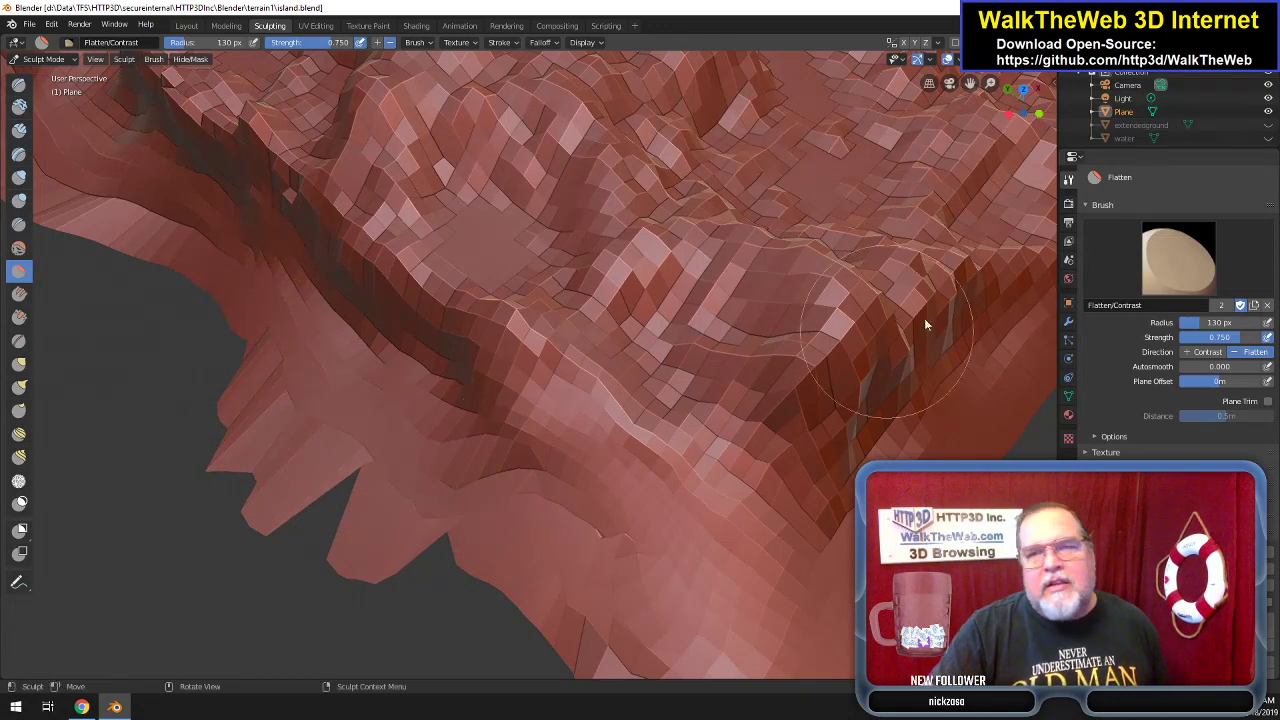
Flatten the border between the gully mouth and the spiky area from the opposite viewing direction.
mouse_move(1043, 103)
mouse_down()
mouse_move(1039, 88)
mouse_move(1036, 100)
mouse_up()
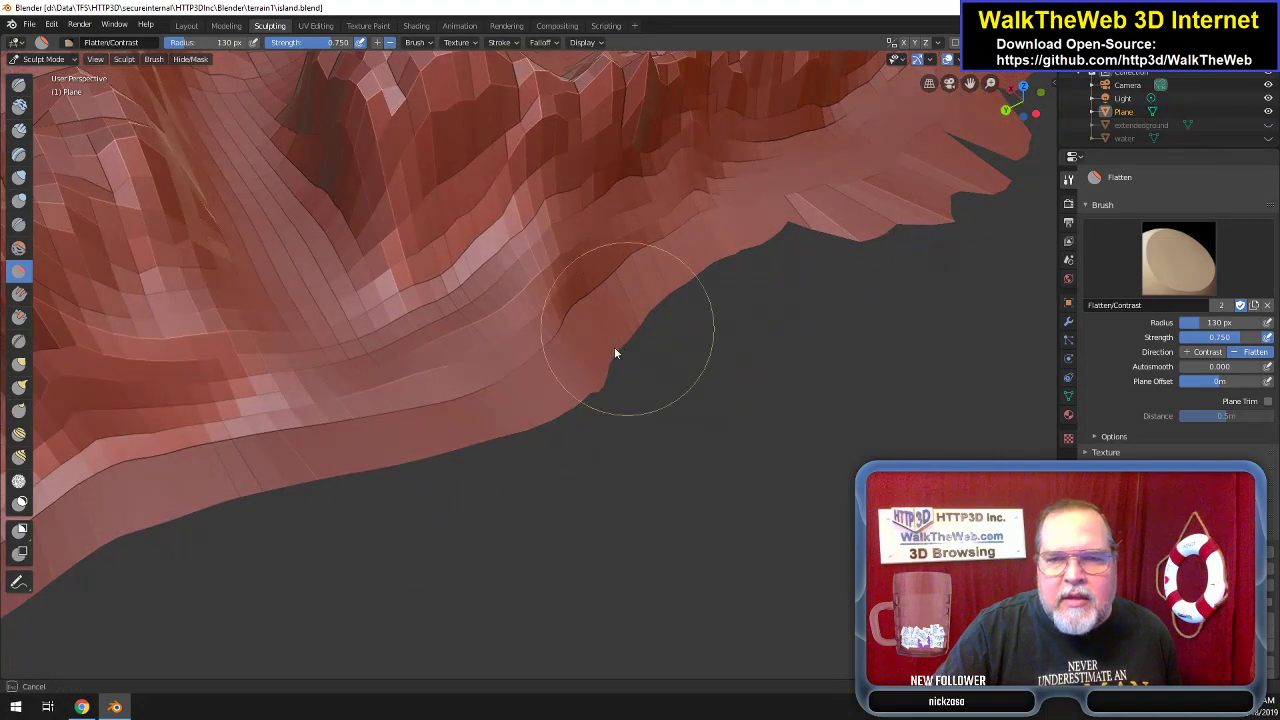
mouse_move(798, 229)
mouse_down()
mouse_move(914, 186)
mouse_move(943, 191)
mouse_move(966, 166)
mouse_move(931, 171)
mouse_up()
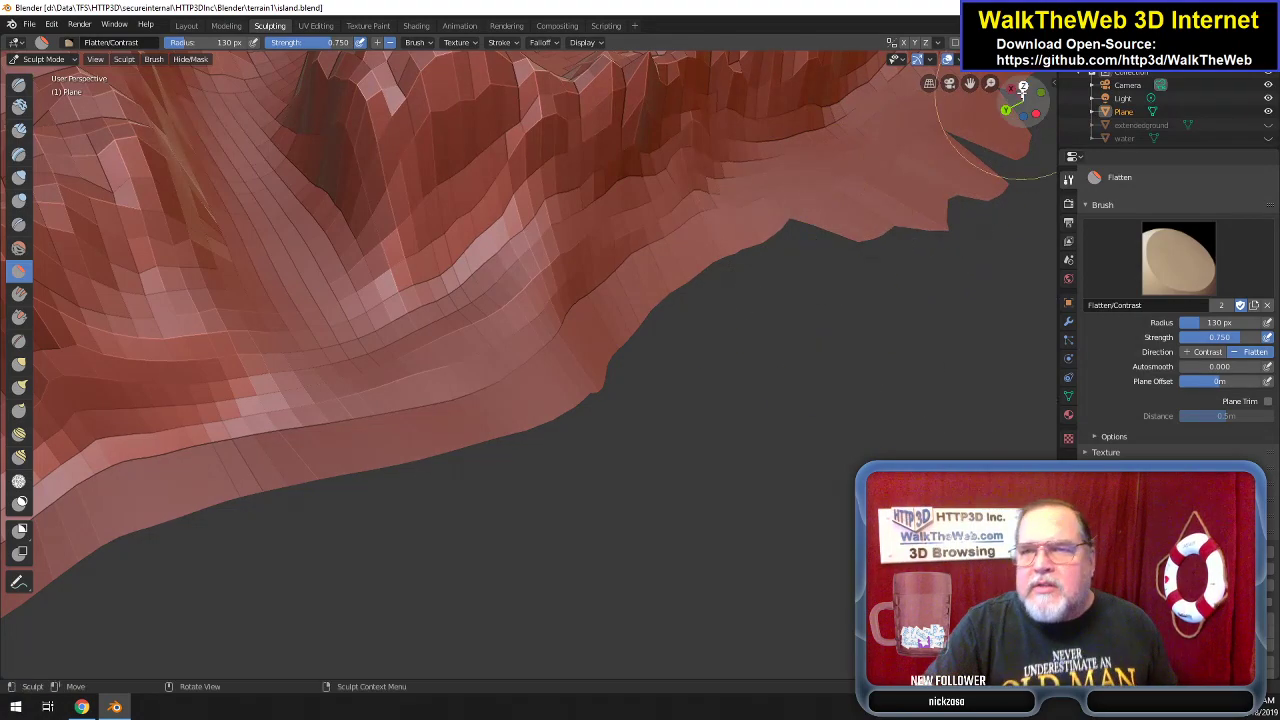
drag(1022, 95, 980, 158)
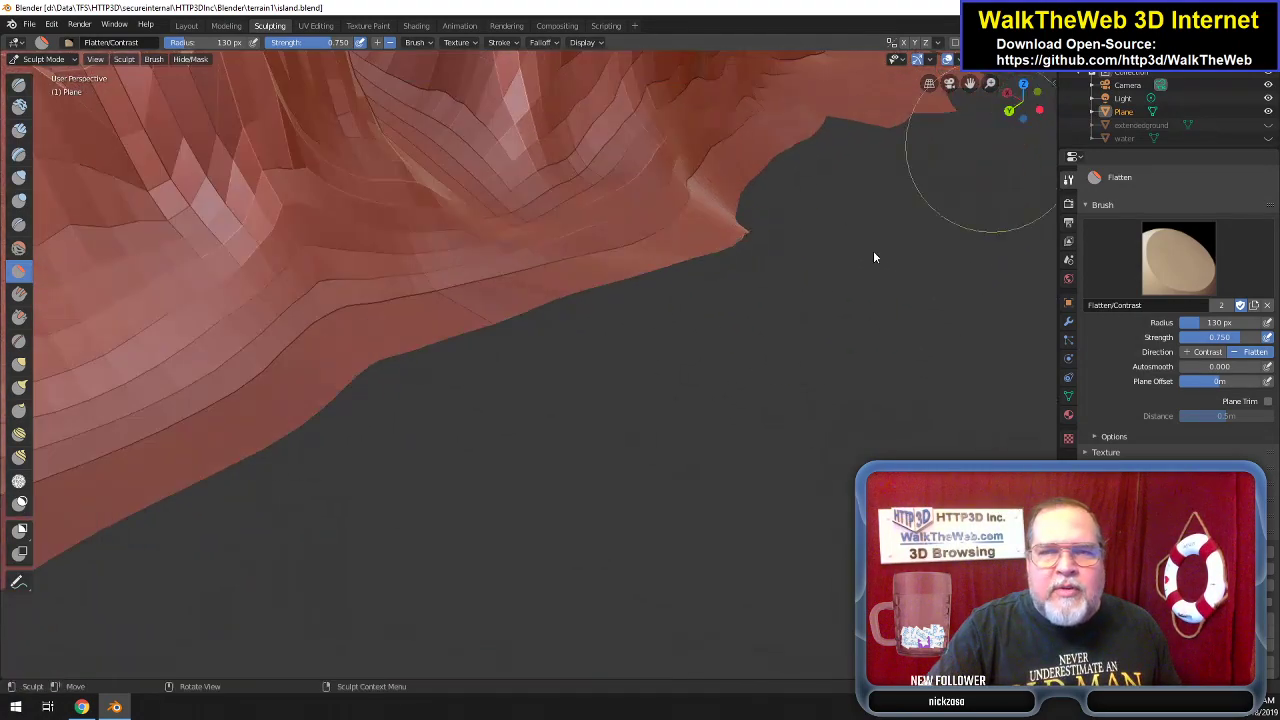
Show extendedground, examine how the terrain edges meet it on several sides, and hide it again.
scroll(748, 337, down, 5)
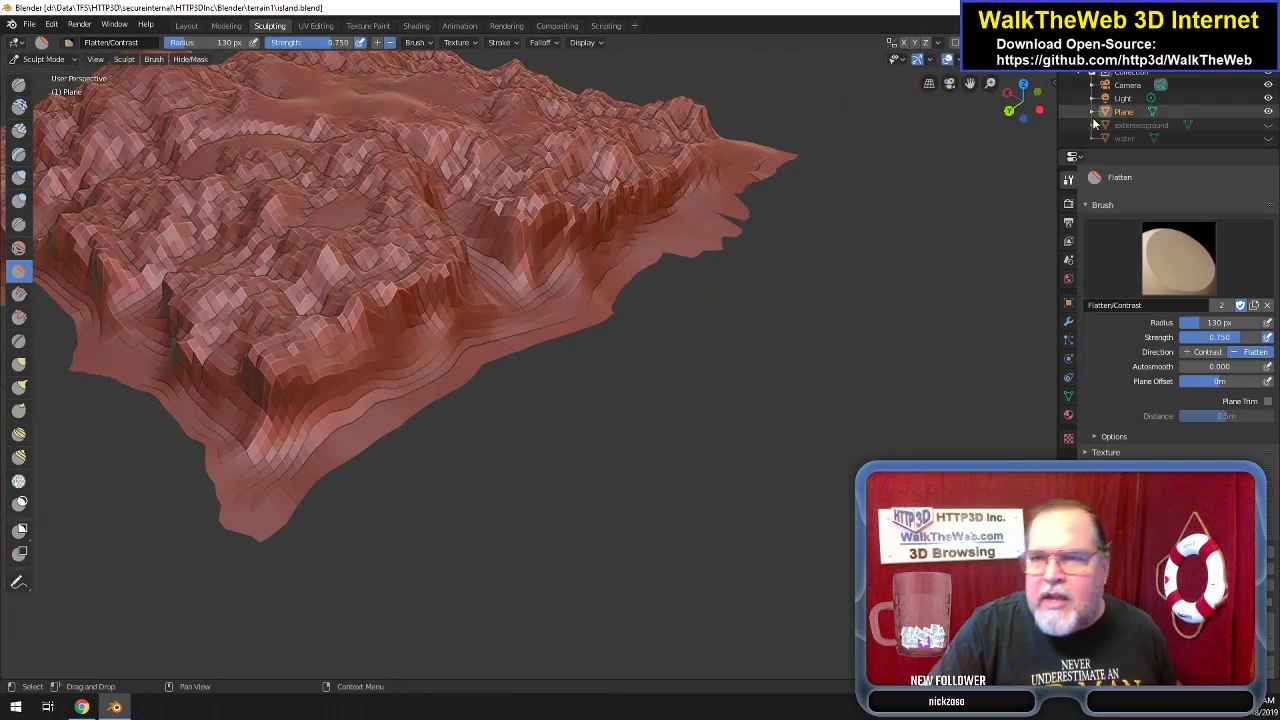
click(1268, 125)
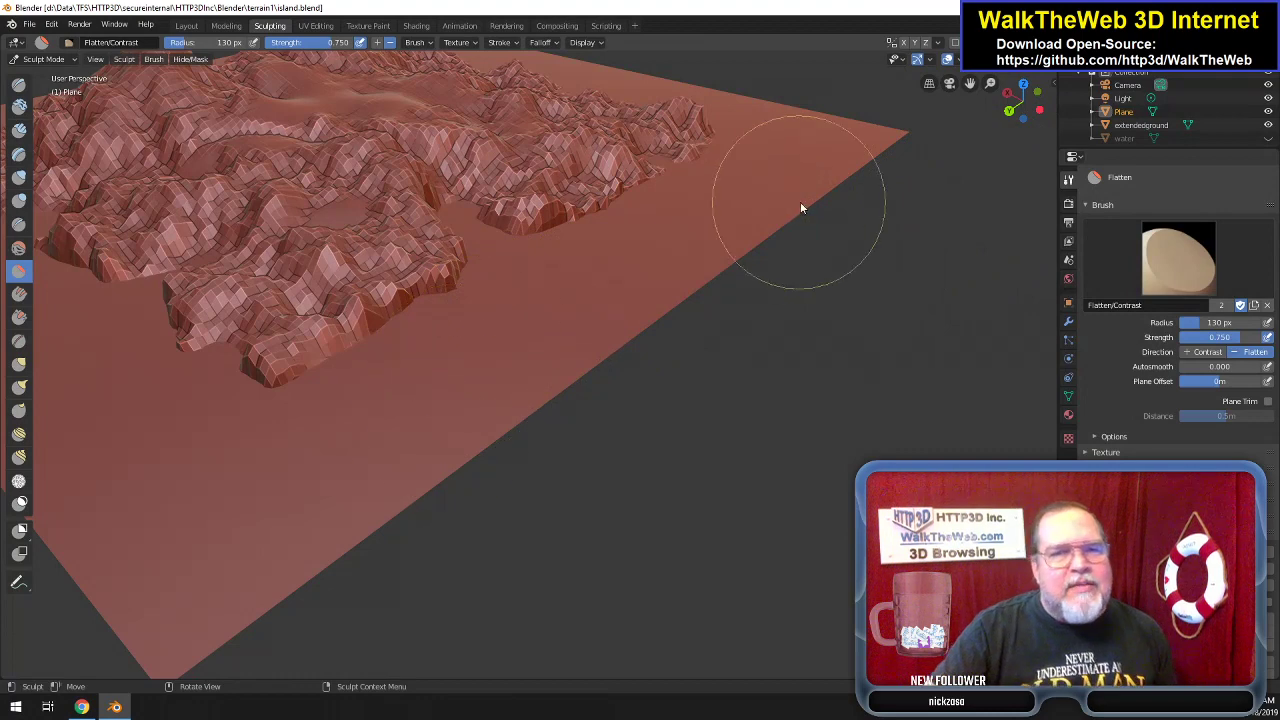
drag(1033, 116, 1168, 96)
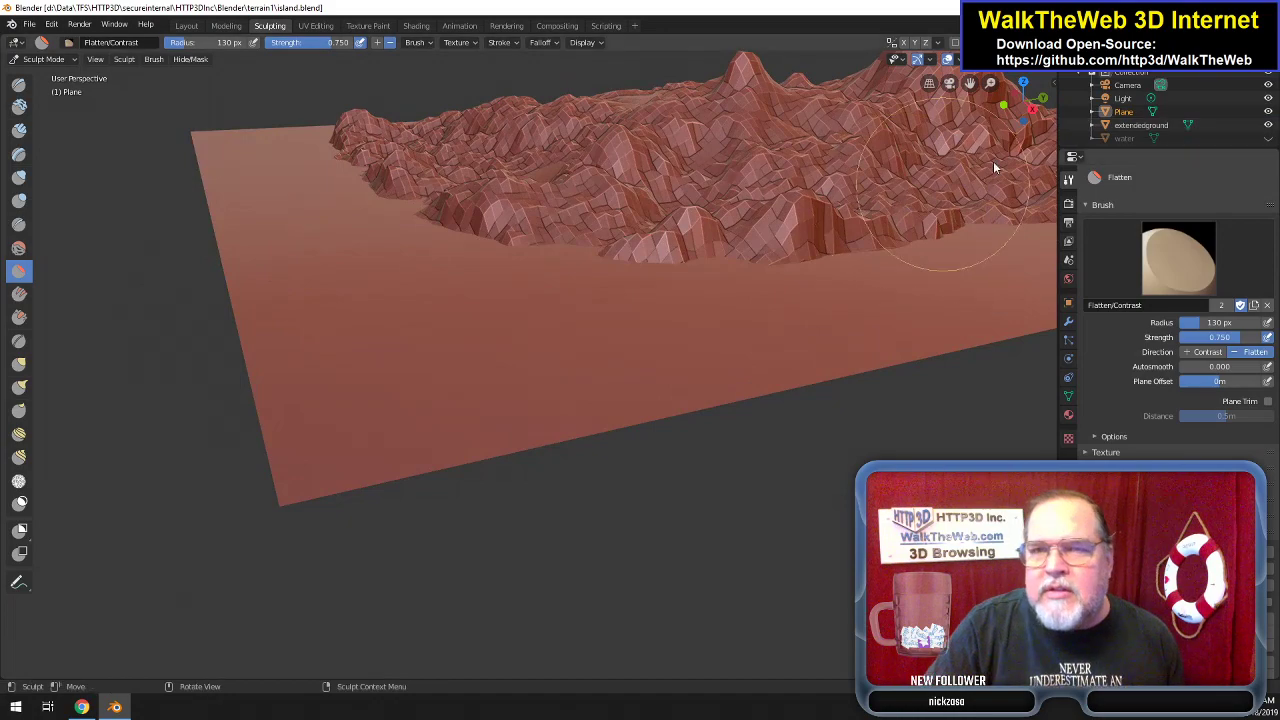
drag(1037, 123, 1029, 126)
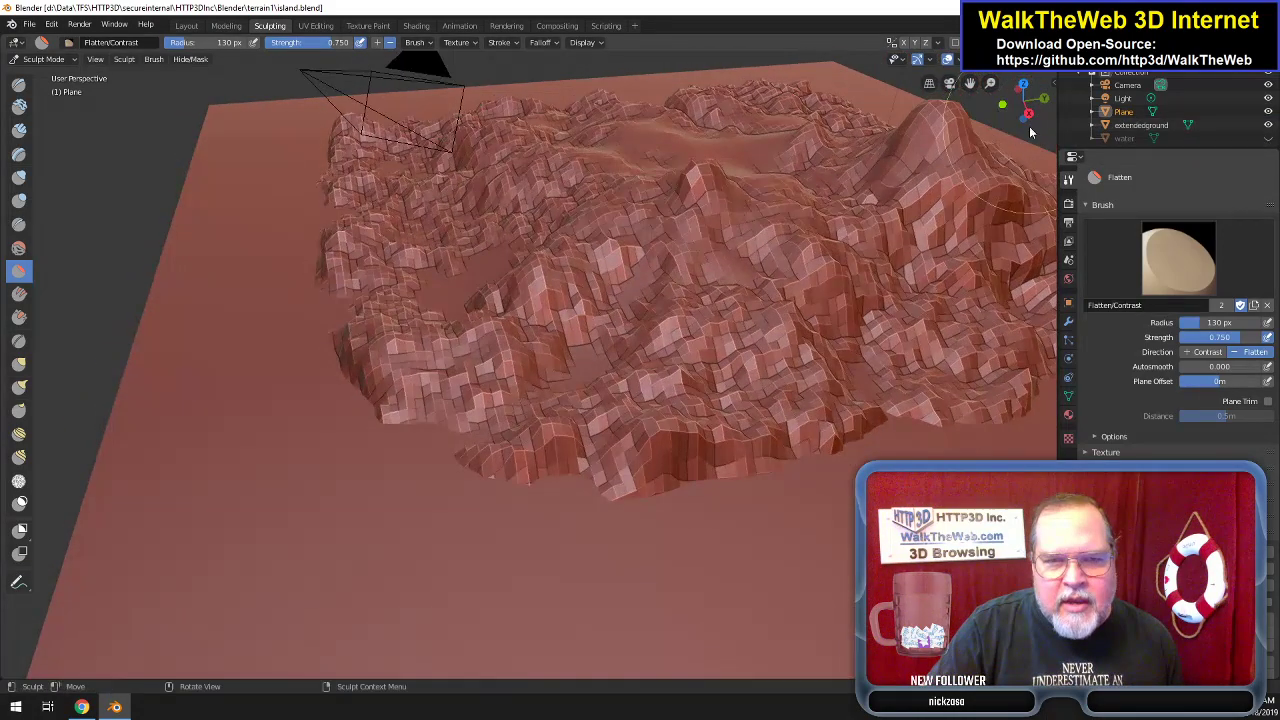
click(1268, 127)
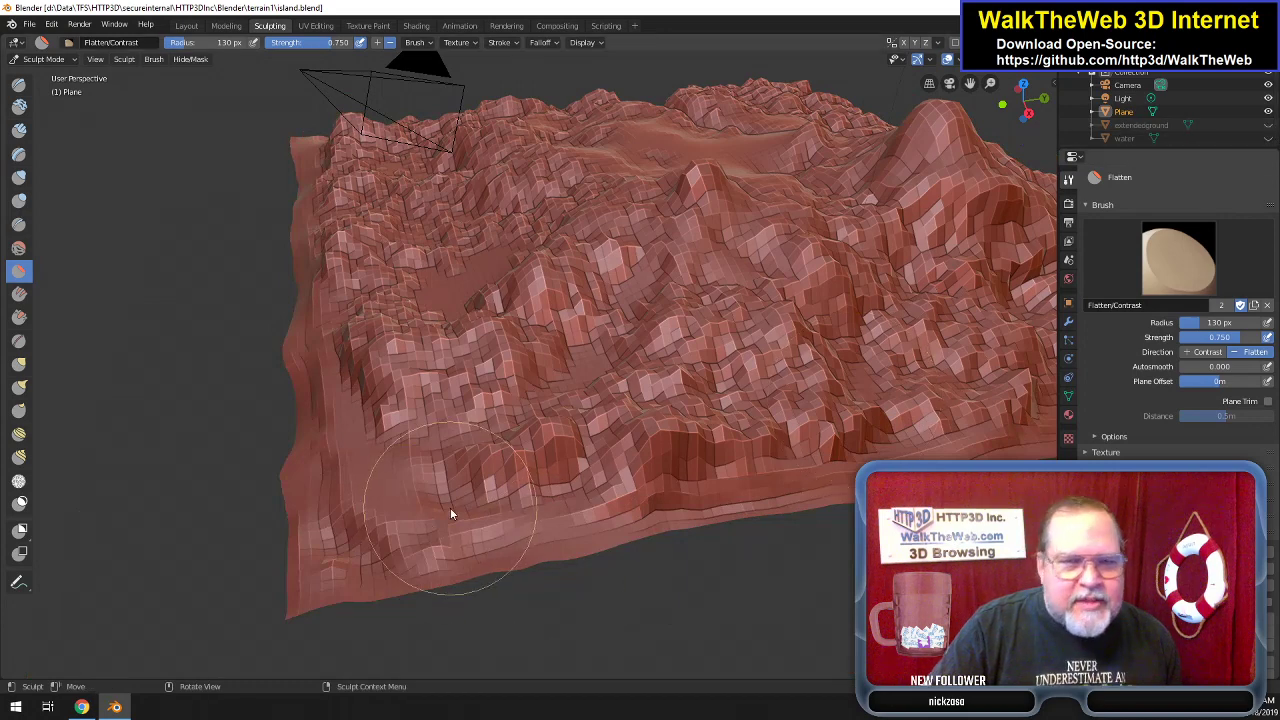
Lower the terrain's front border up to the near corner with inverted Draw brush strokes at 63 px radius and 0.500 strength.
right_click(216, 448)
drag(212, 442, 160, 442)
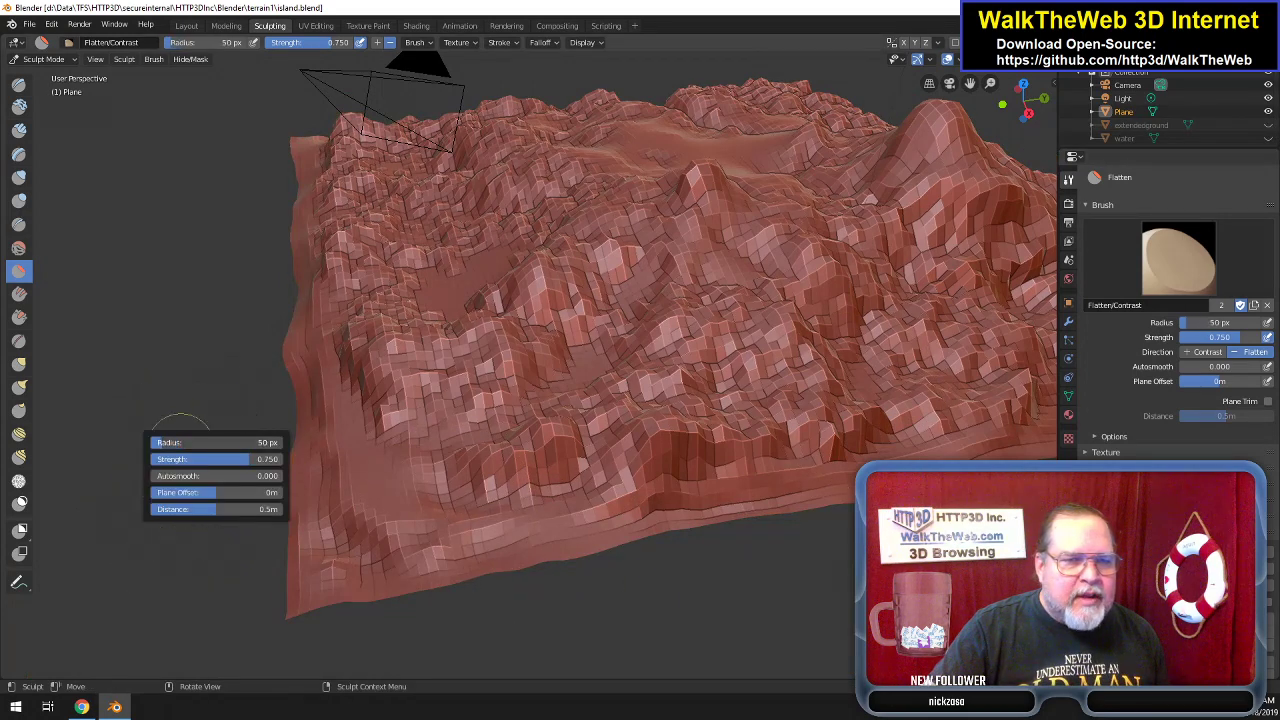
click(18, 84)
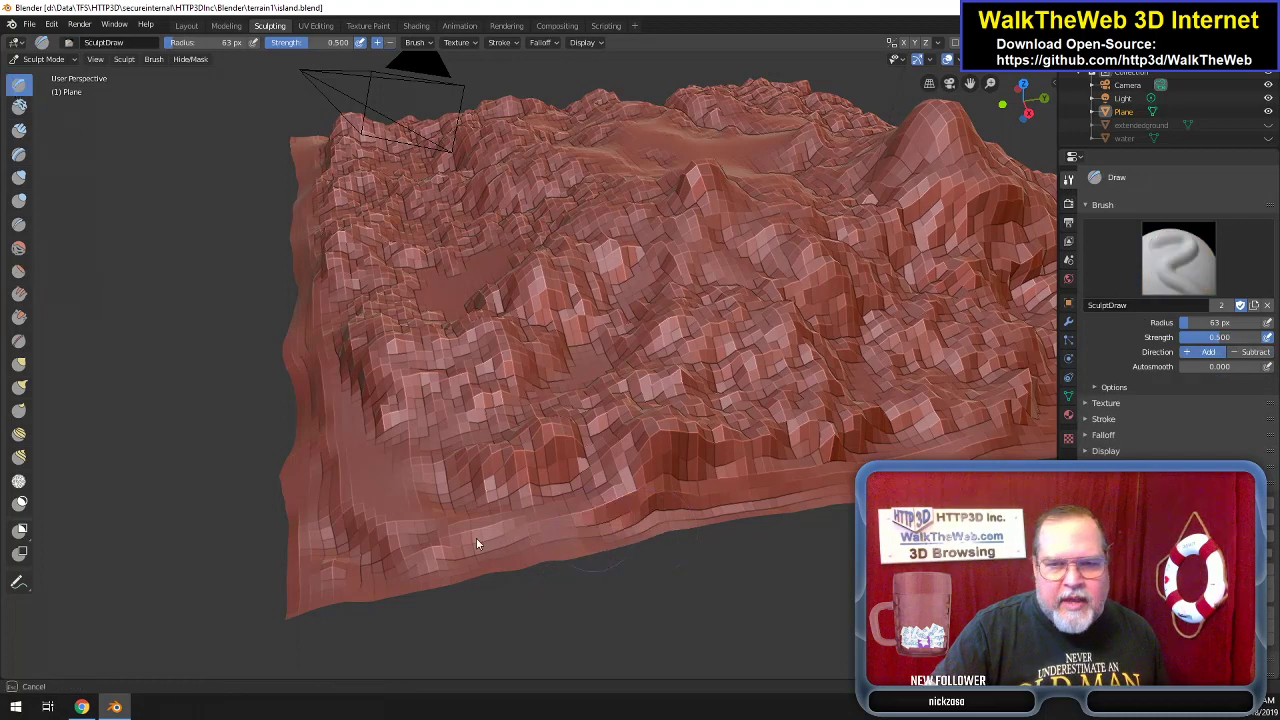
drag(522, 557, 461, 568)
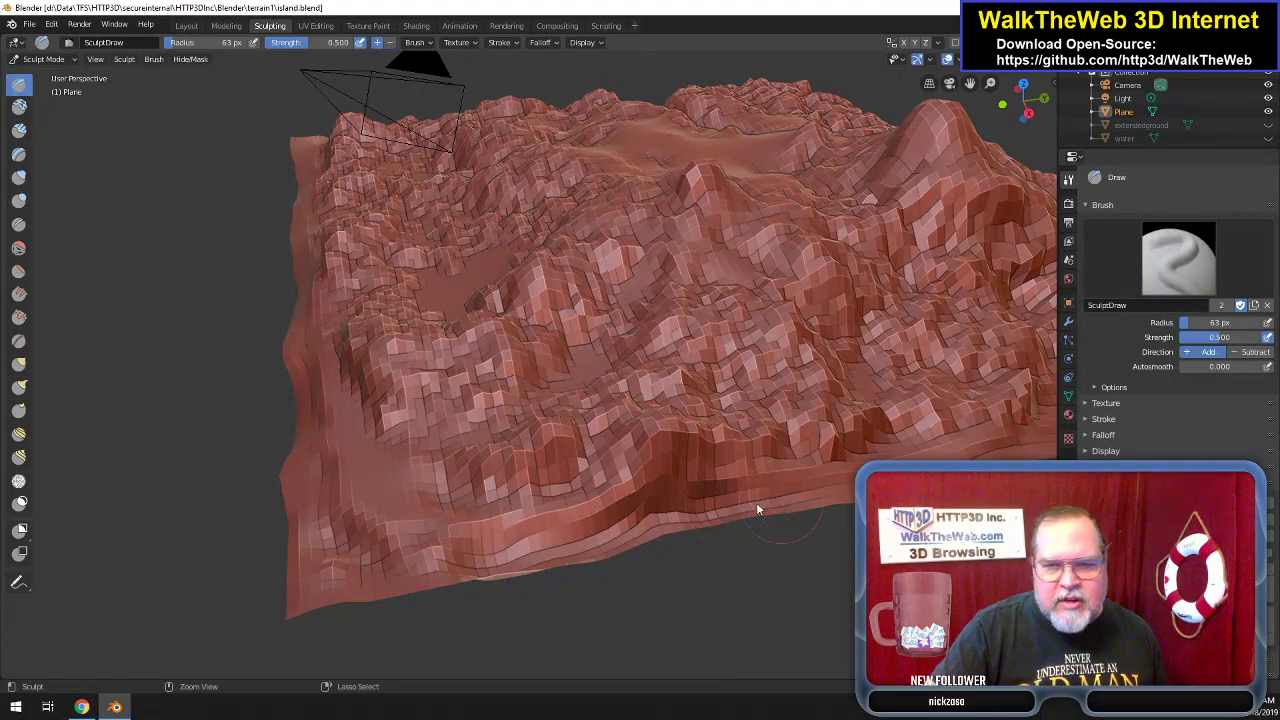
mouse_move(593, 533)
mouse_down()
mouse_move(374, 600)
mouse_move(449, 580)
mouse_move(394, 603)
mouse_move(340, 608)
mouse_up()
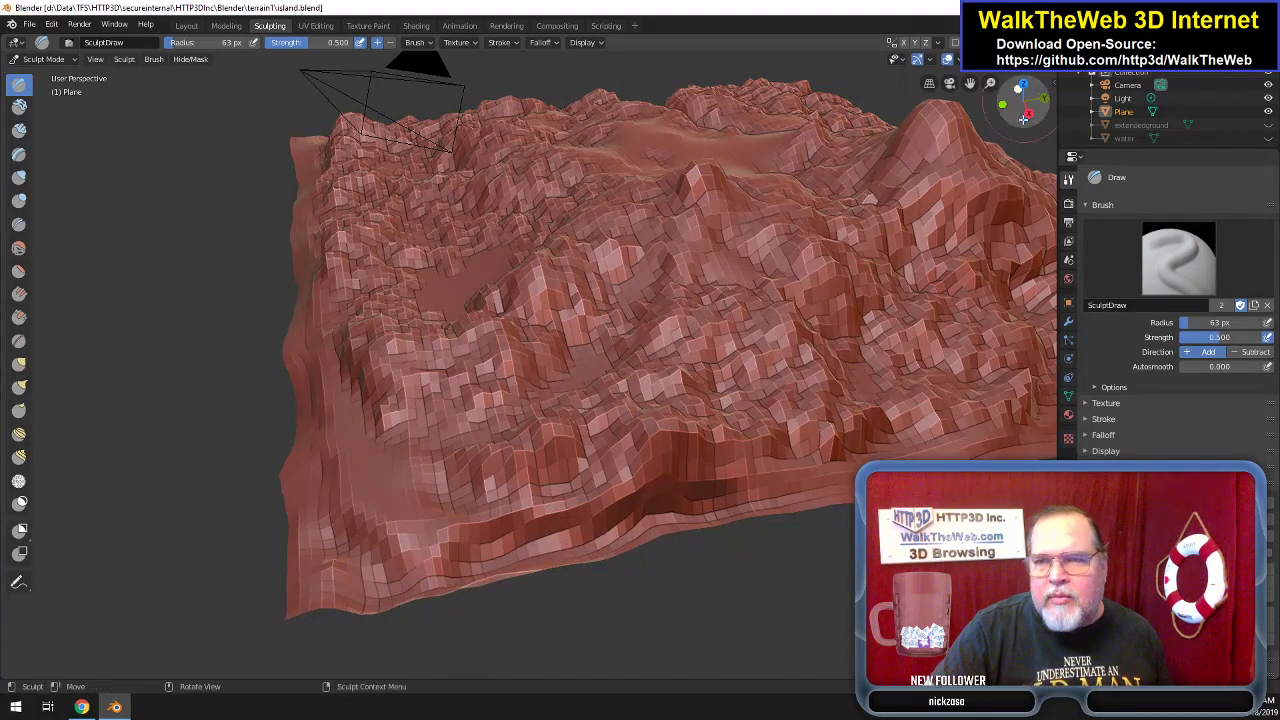
Lower the adjoining side border and the near corner of the terrain with further inverted Draw strokes.
drag(1021, 105, 1047, 107)
middle_drag(1047, 107, 1042, 112)
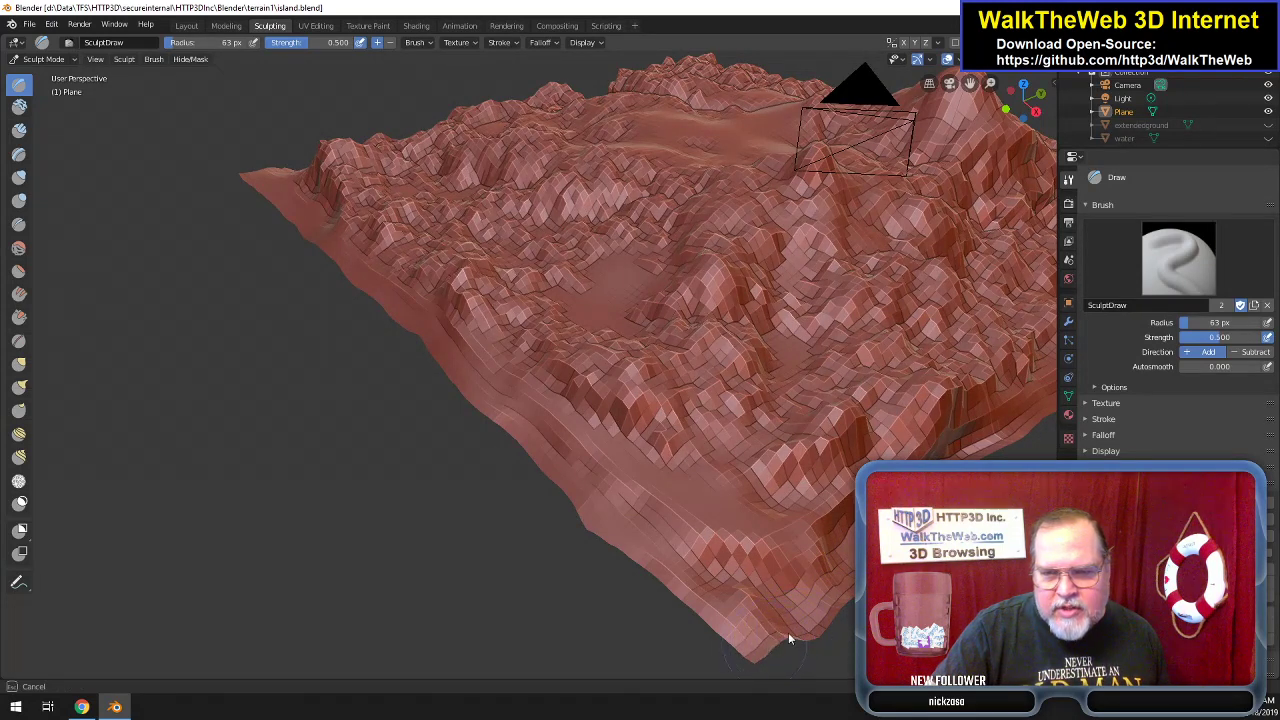
mouse_move(680, 572)
mouse_down()
mouse_move(677, 583)
mouse_move(523, 443)
mouse_move(840, 570)
mouse_move(748, 578)
mouse_move(805, 619)
mouse_up()
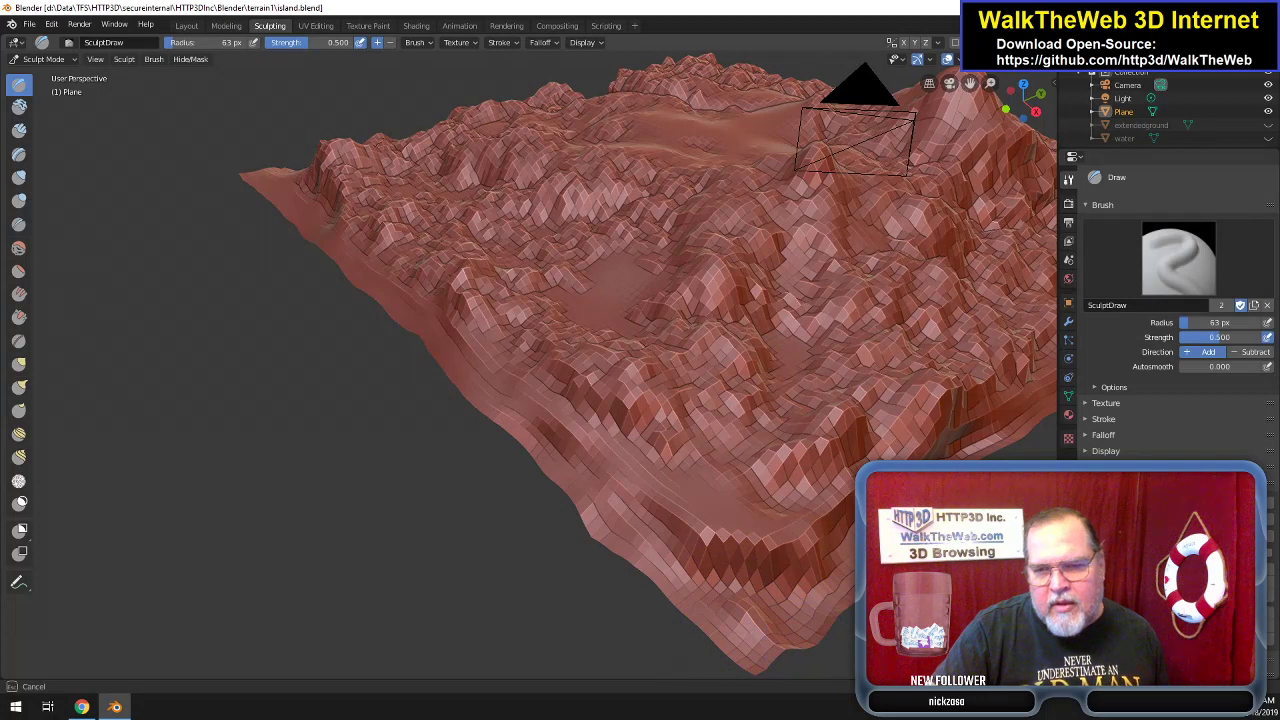
drag(812, 645, 777, 663)
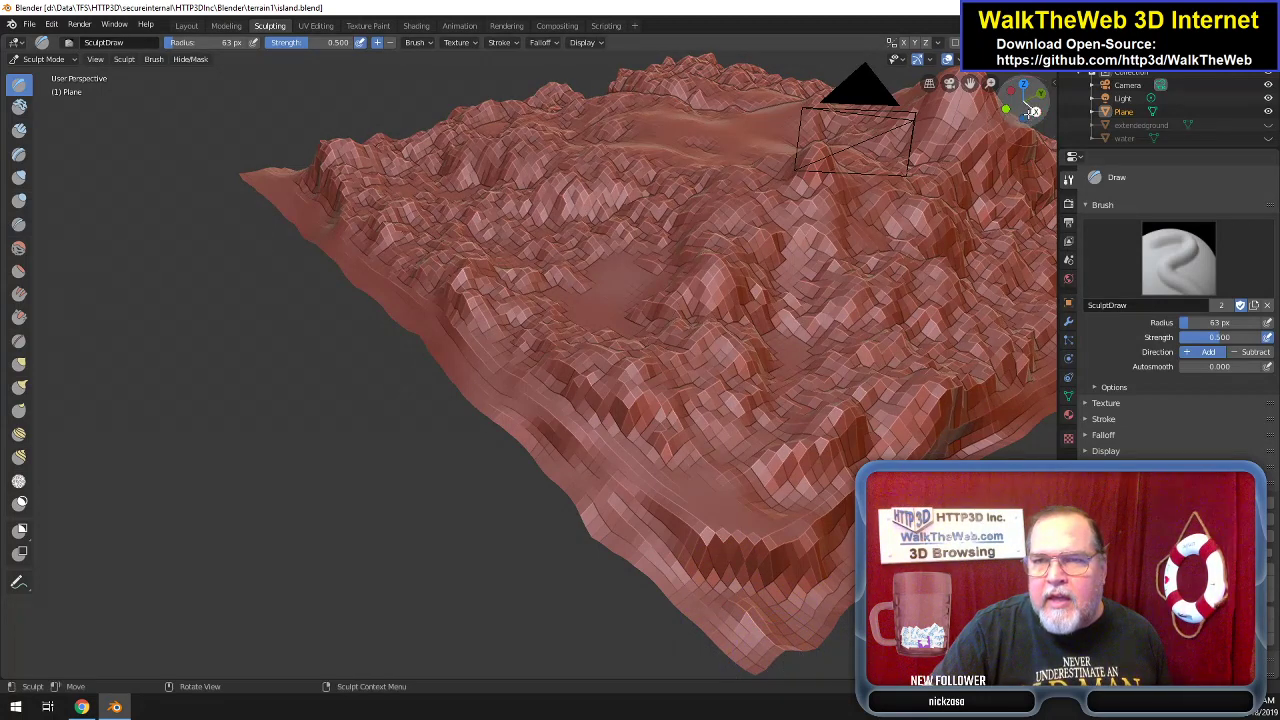
Smooth out the lowered rim around the near corner and along the front border with the Flatten brush at 63 px radius and 0.750 strength.
drag(1030, 125, 872, 428)
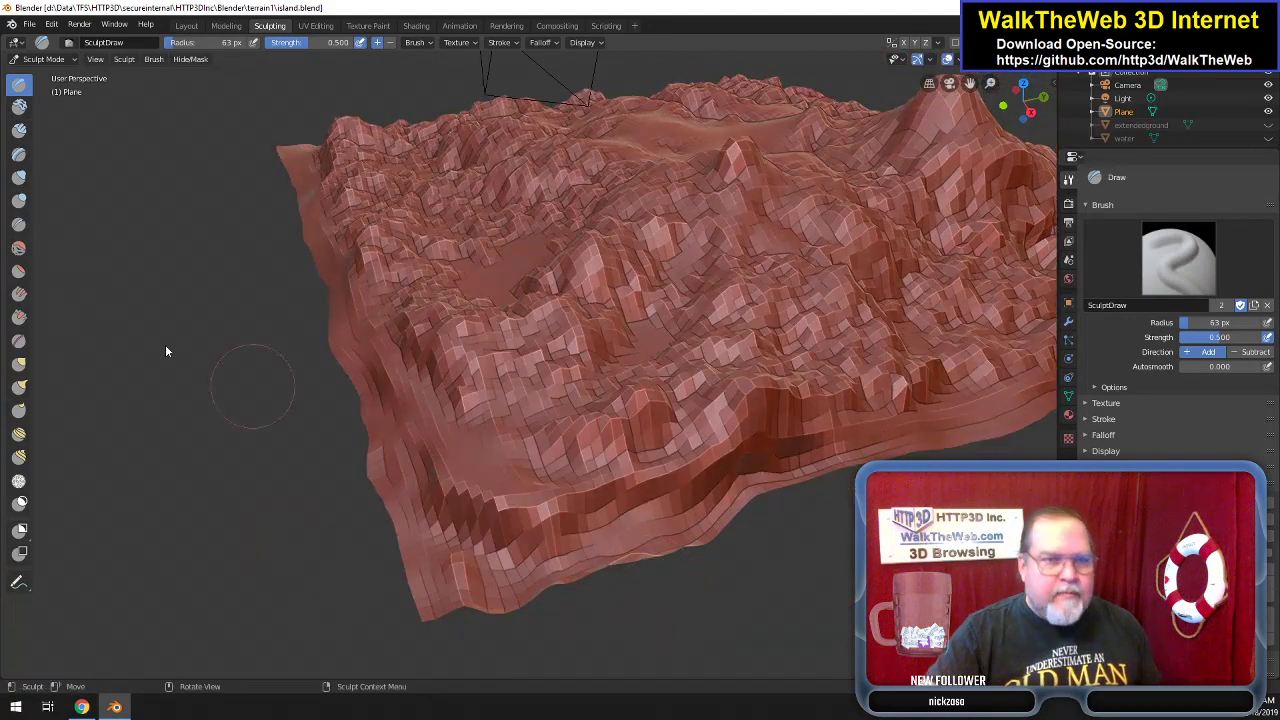
click(19, 270)
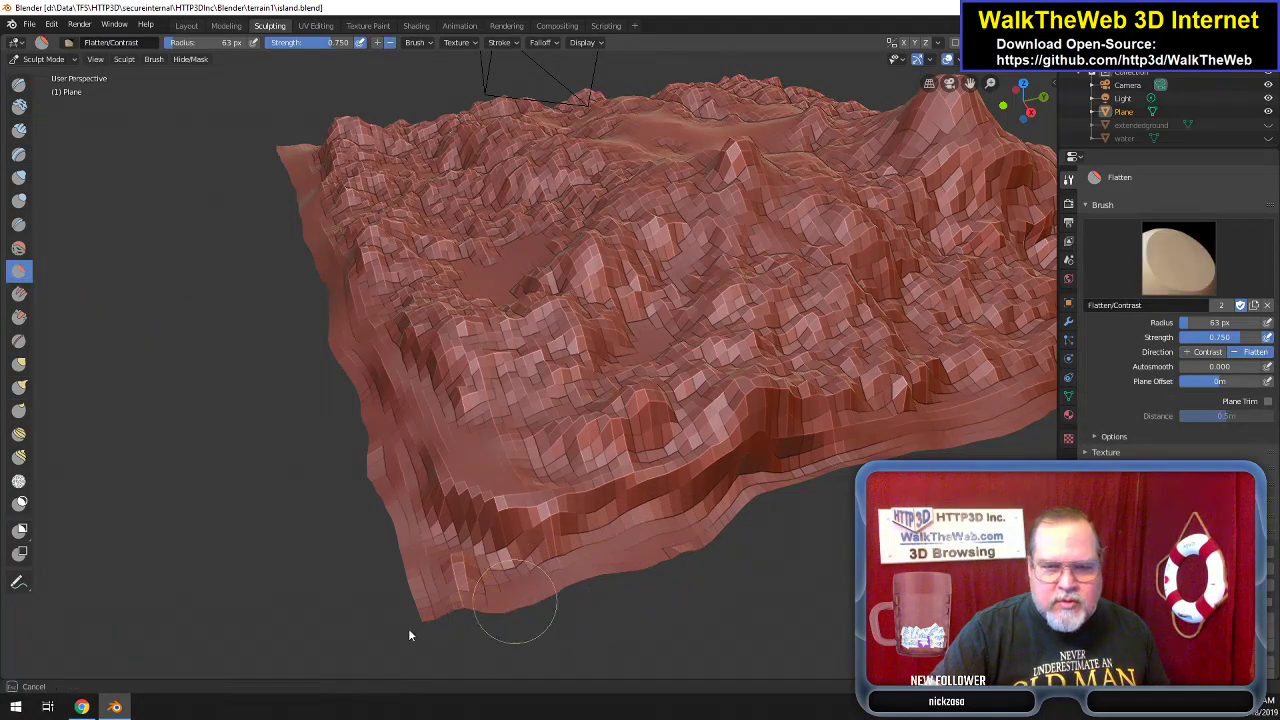
drag(408, 536, 385, 504)
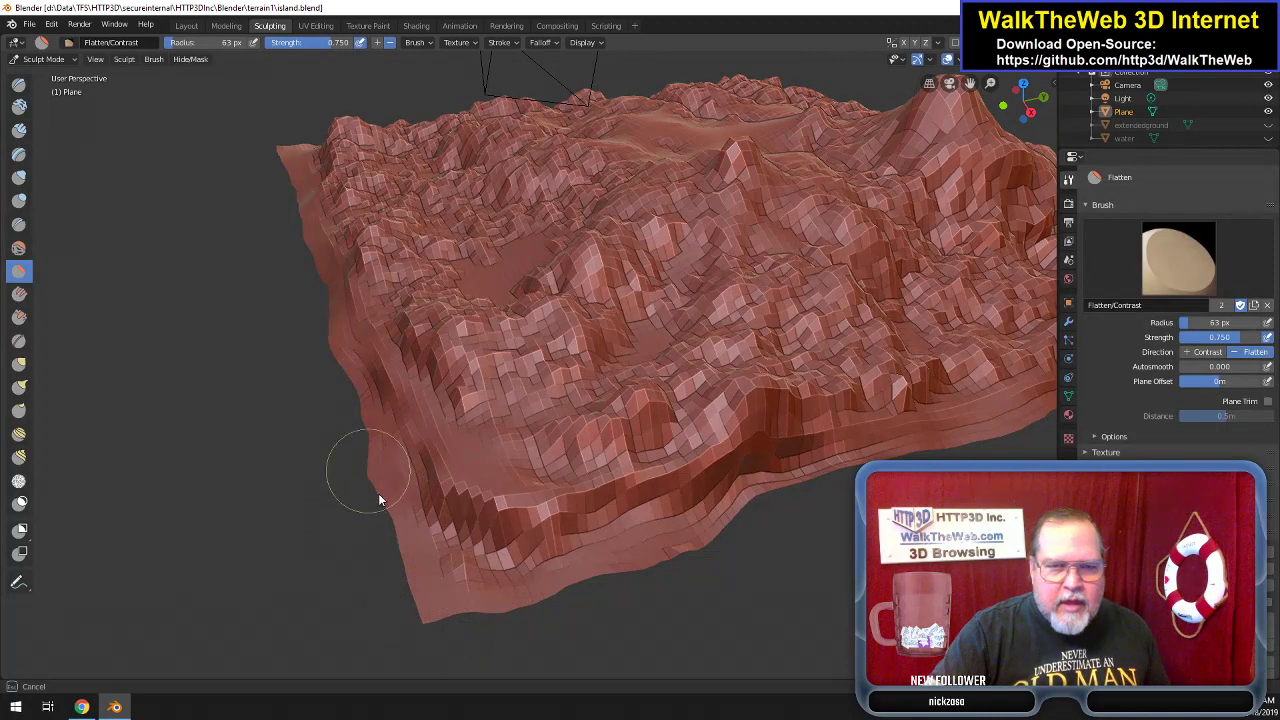
mouse_move(354, 430)
mouse_down()
mouse_move(371, 368)
mouse_move(410, 617)
mouse_up()
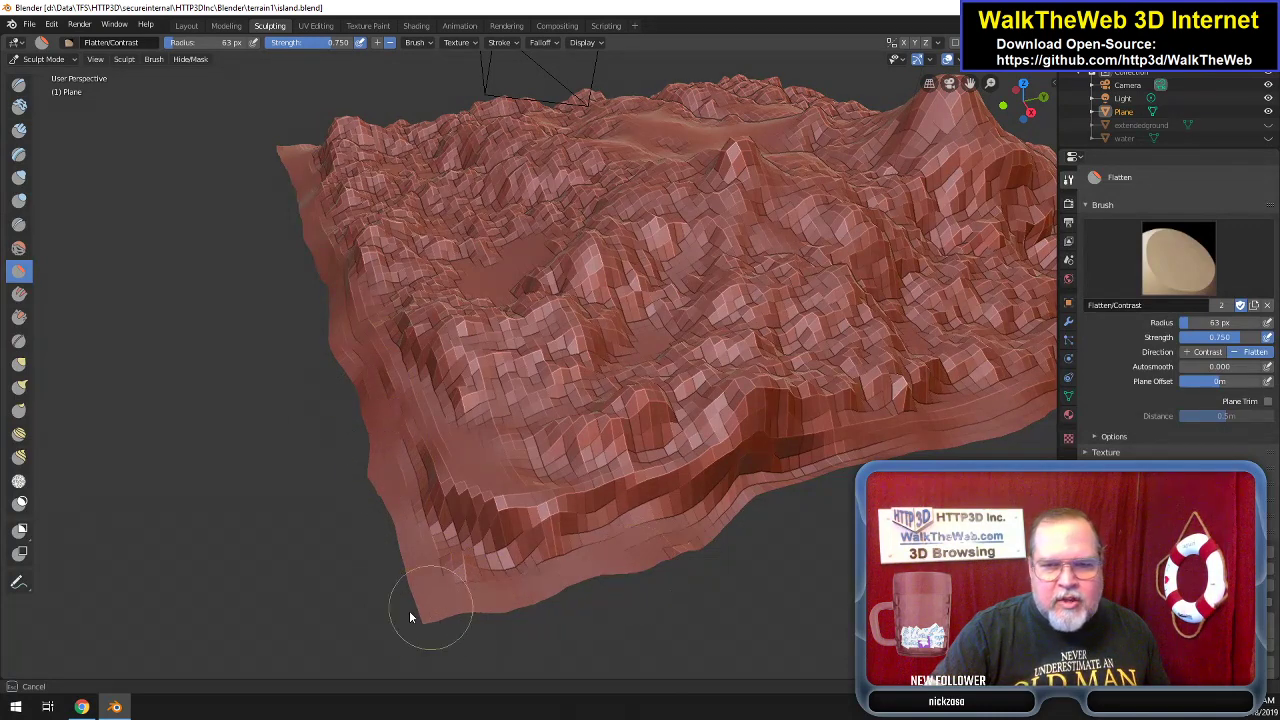
drag(675, 558, 783, 488)
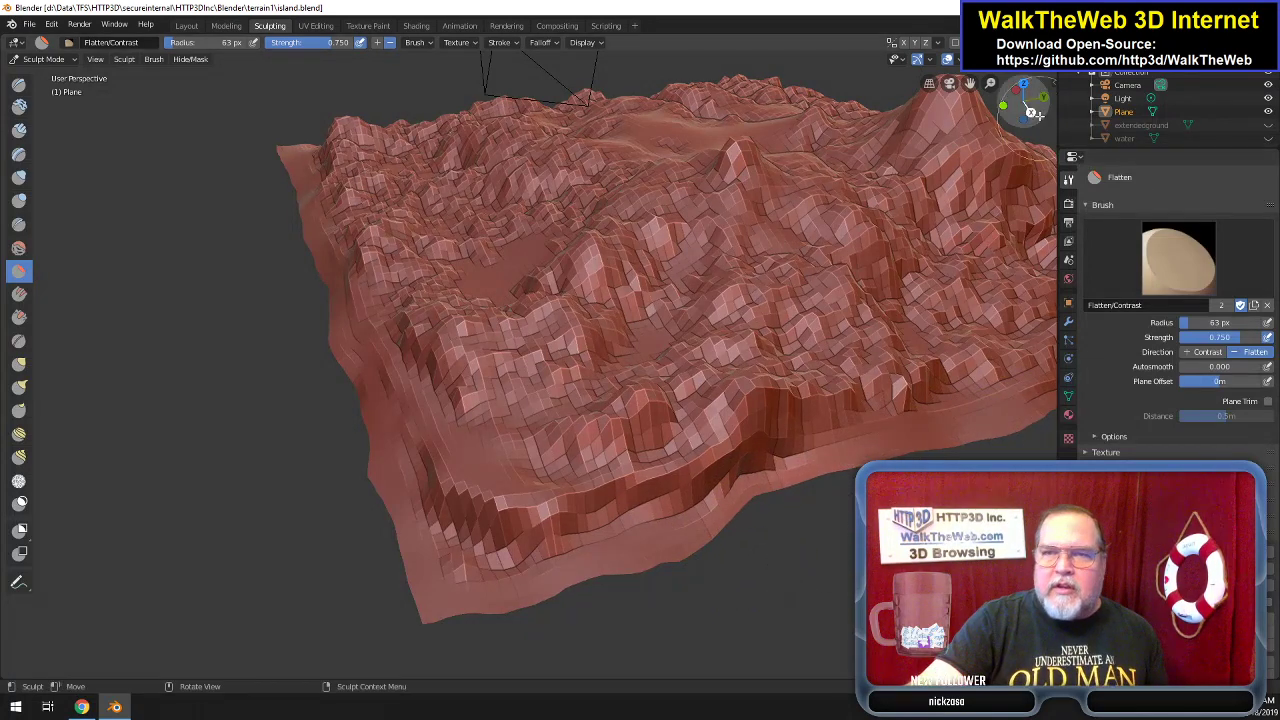
Show extendedground and examine how the terrain edges meet it from different sides.
mouse_move(1016, 98)
mouse_down()
mouse_move(1016, 64)
mouse_move(994, 72)
mouse_move(988, 96)
mouse_move(987, 78)
mouse_move(986, 140)
mouse_move(990, 80)
mouse_move(1012, 74)
mouse_up()
click(1268, 125)
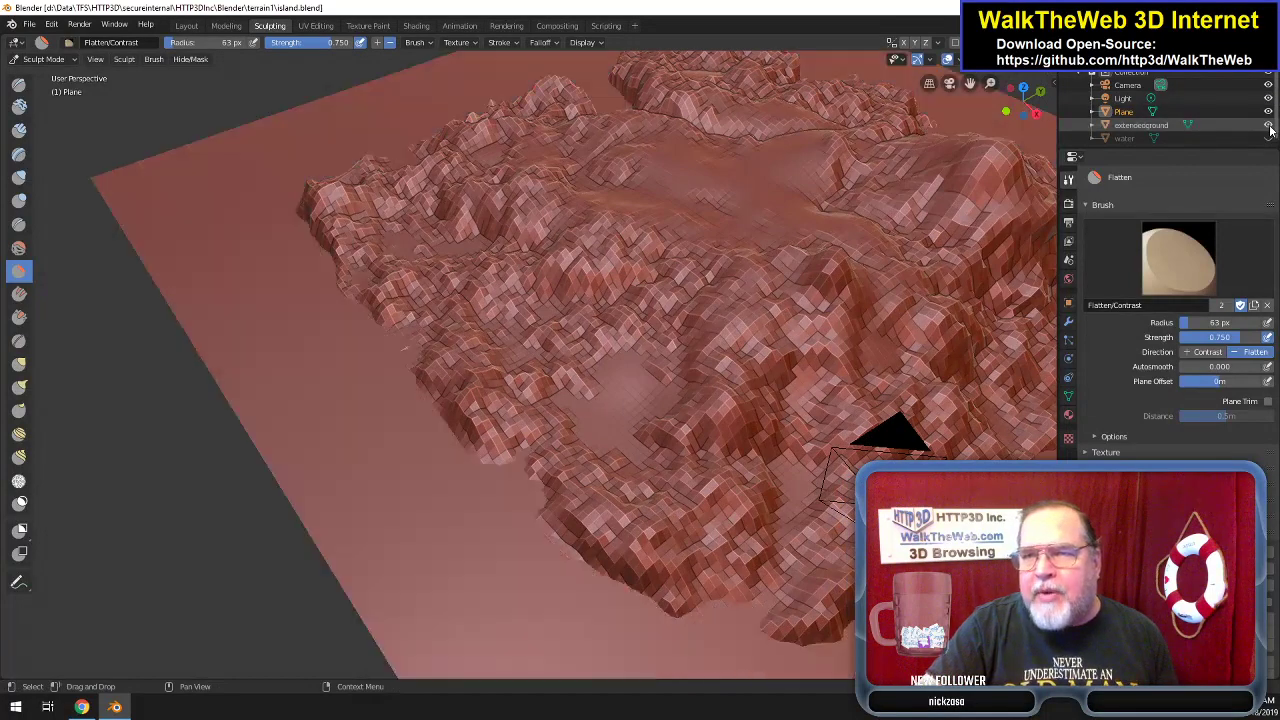
mouse_move(1022, 98)
mouse_down()
mouse_move(1024, 128)
mouse_move(1024, 106)
mouse_up()
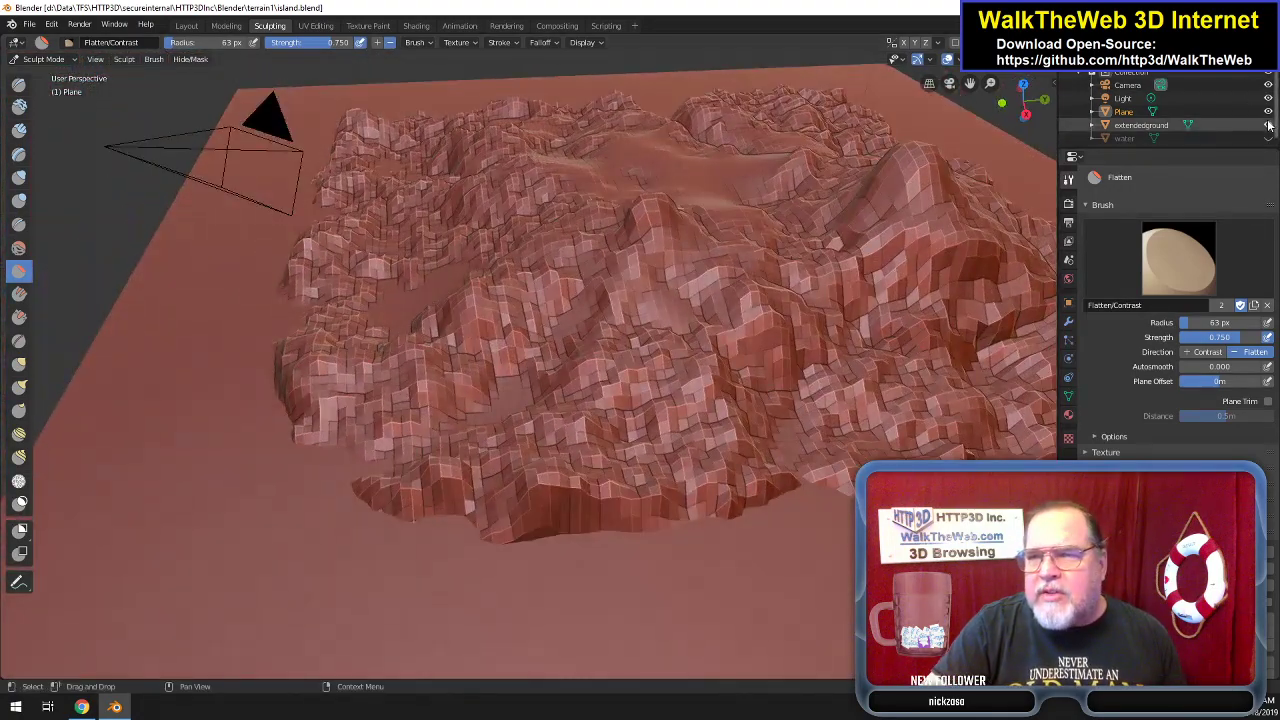
Hide extendedground, show the water plane and inspect the island's coastline from the opposite side.
click(1268, 124)
click(1268, 138)
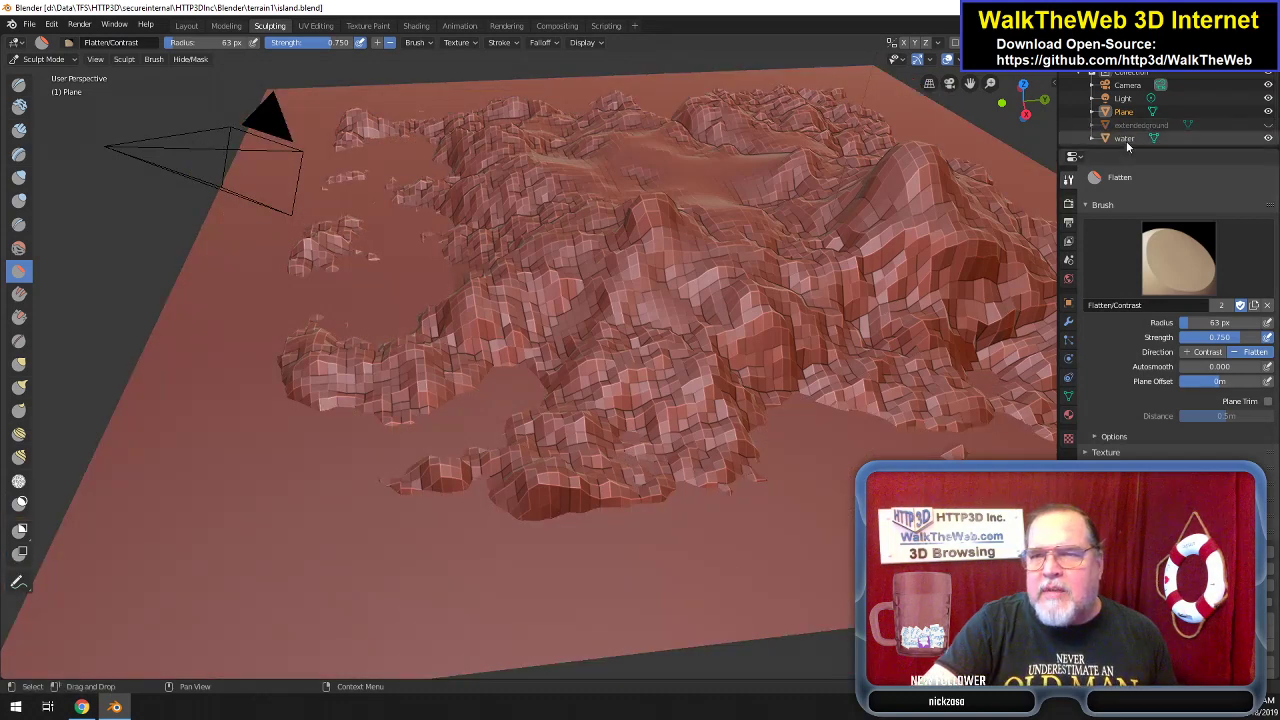
mouse_move(1040, 112)
mouse_down()
mouse_move(1040, 70)
mouse_move(1045, 110)
mouse_move(1030, 135)
mouse_move(1030, 90)
mouse_move(1025, 112)
mouse_move(969, 83)
mouse_up()
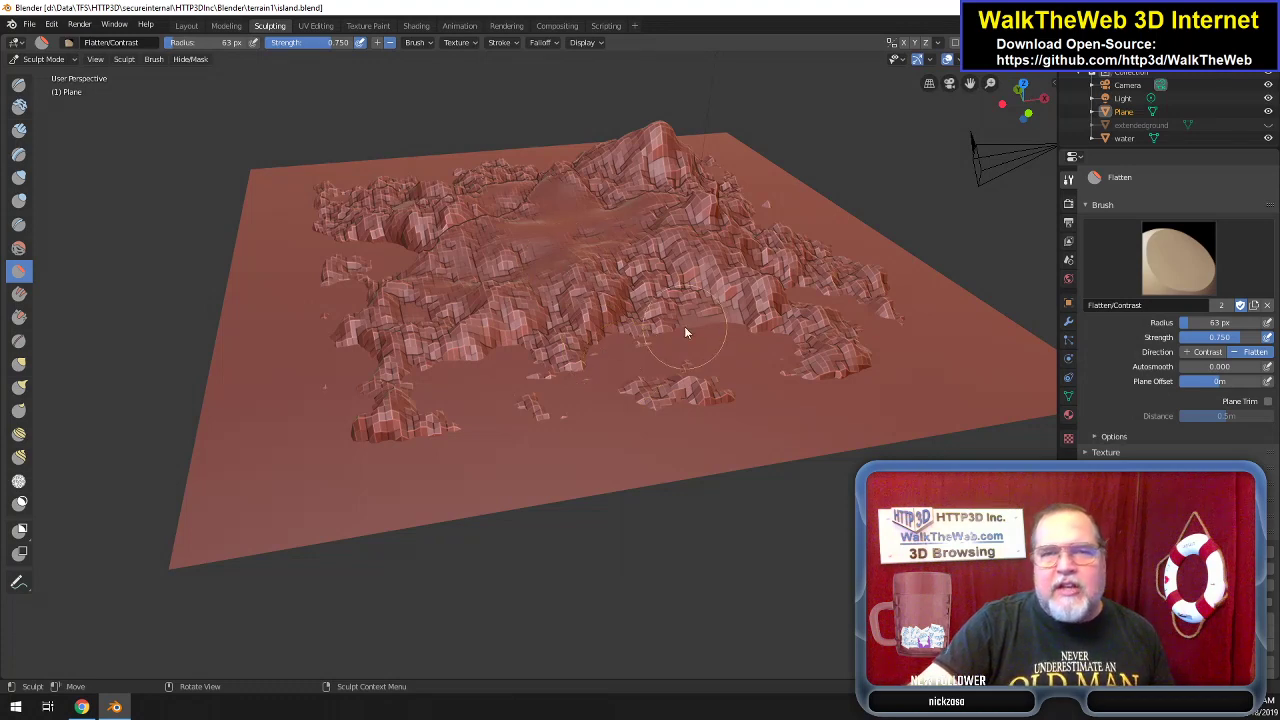
mouse_move(535, 236)
mouse_down()
mouse_move(481, 360)
mouse_move(543, 335)
mouse_move(552, 416)
mouse_up()
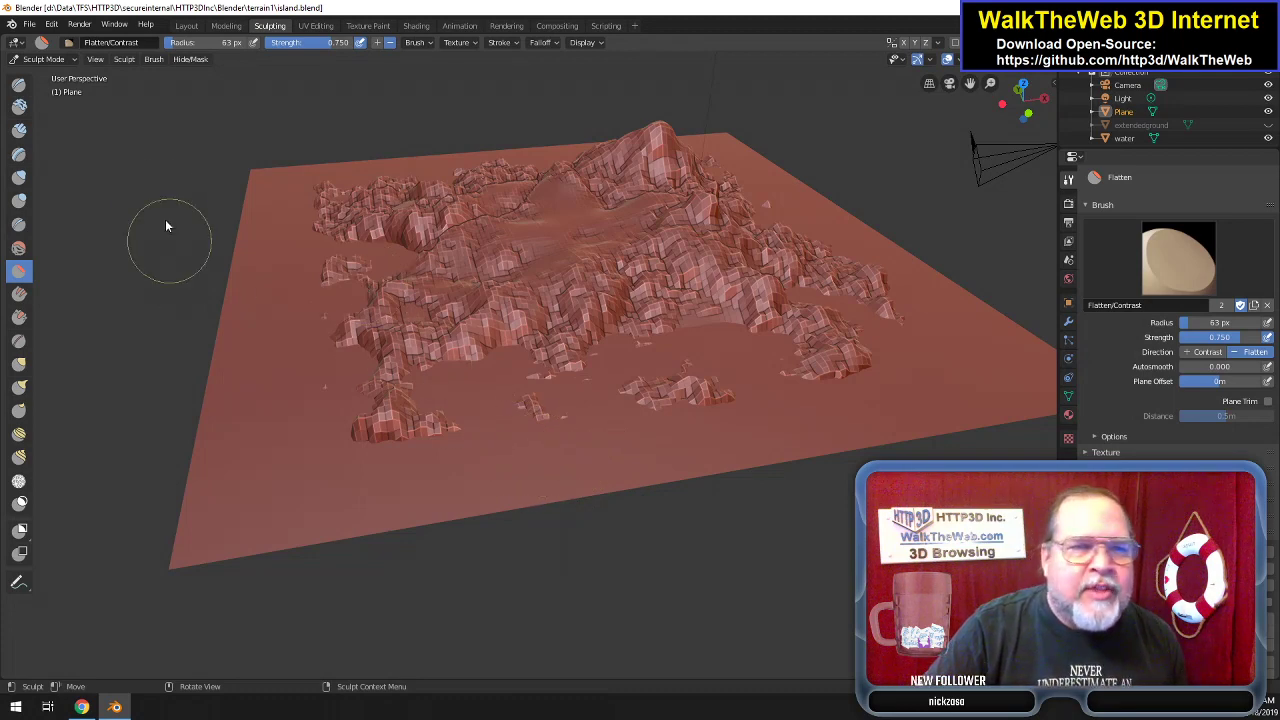
Return to the Layout workspace, show extendedground together with the water and view the island from another side.
click(29, 24)
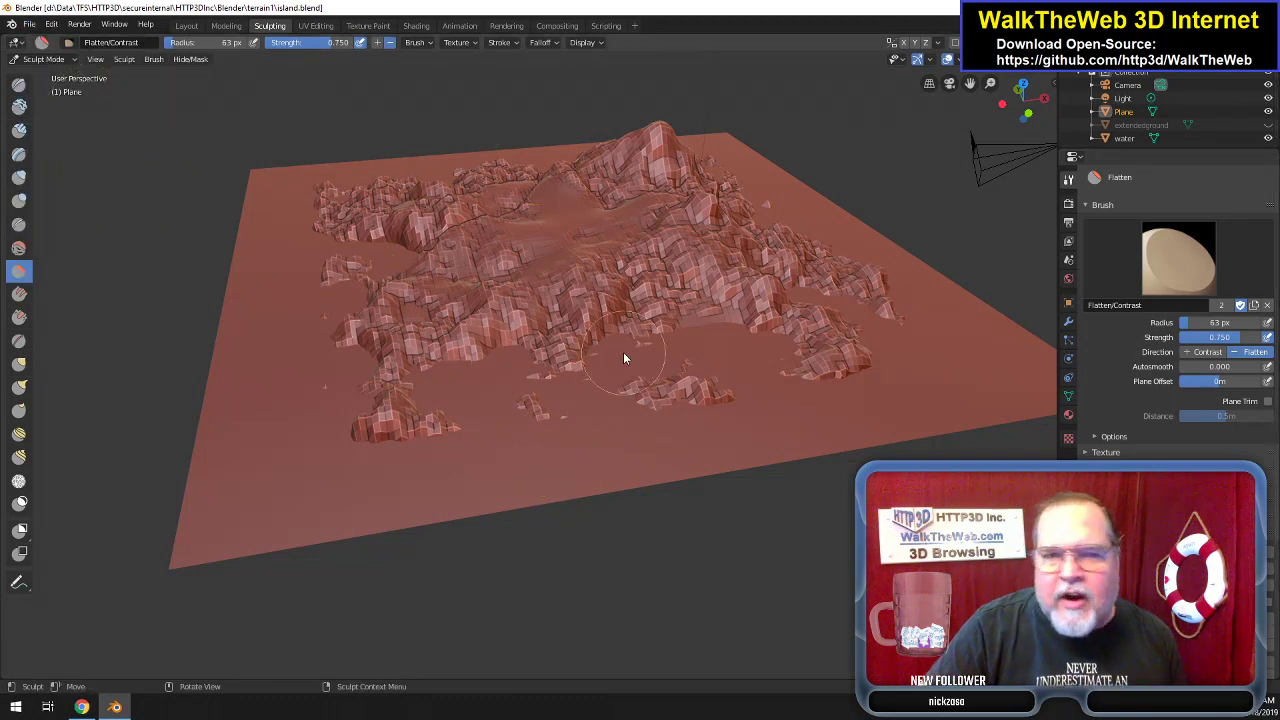
click(192, 26)
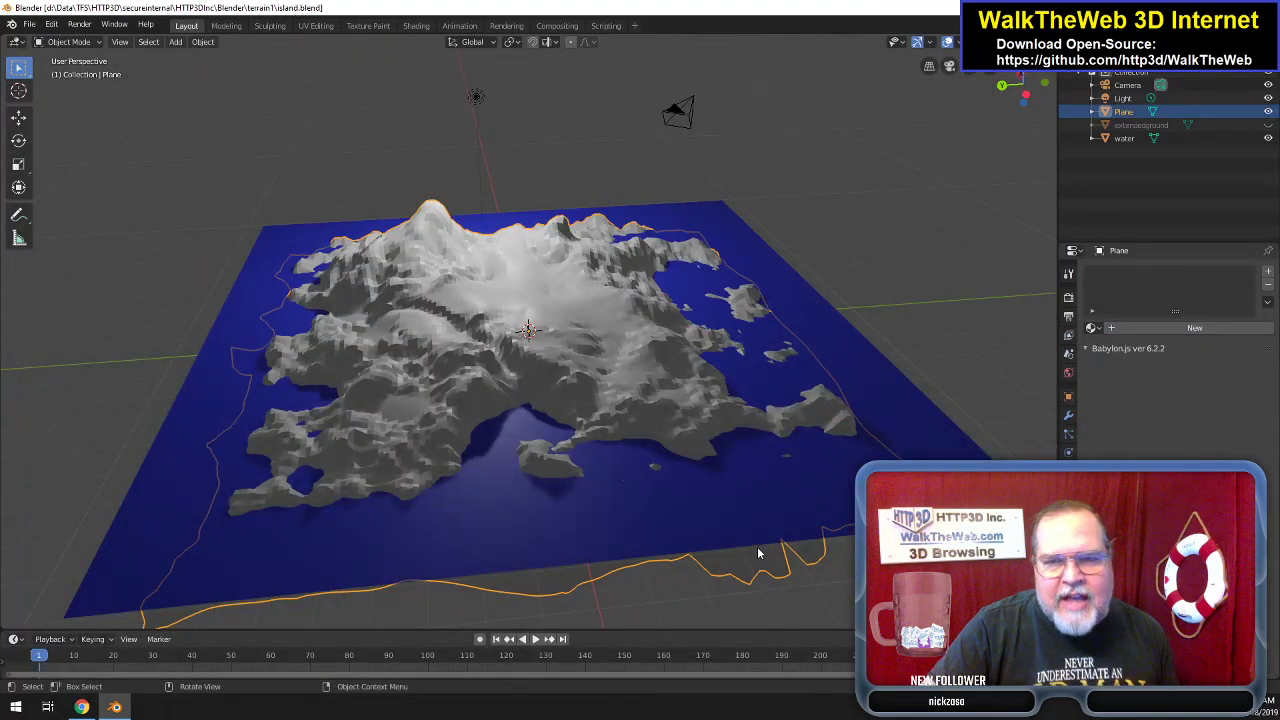
click(1269, 126)
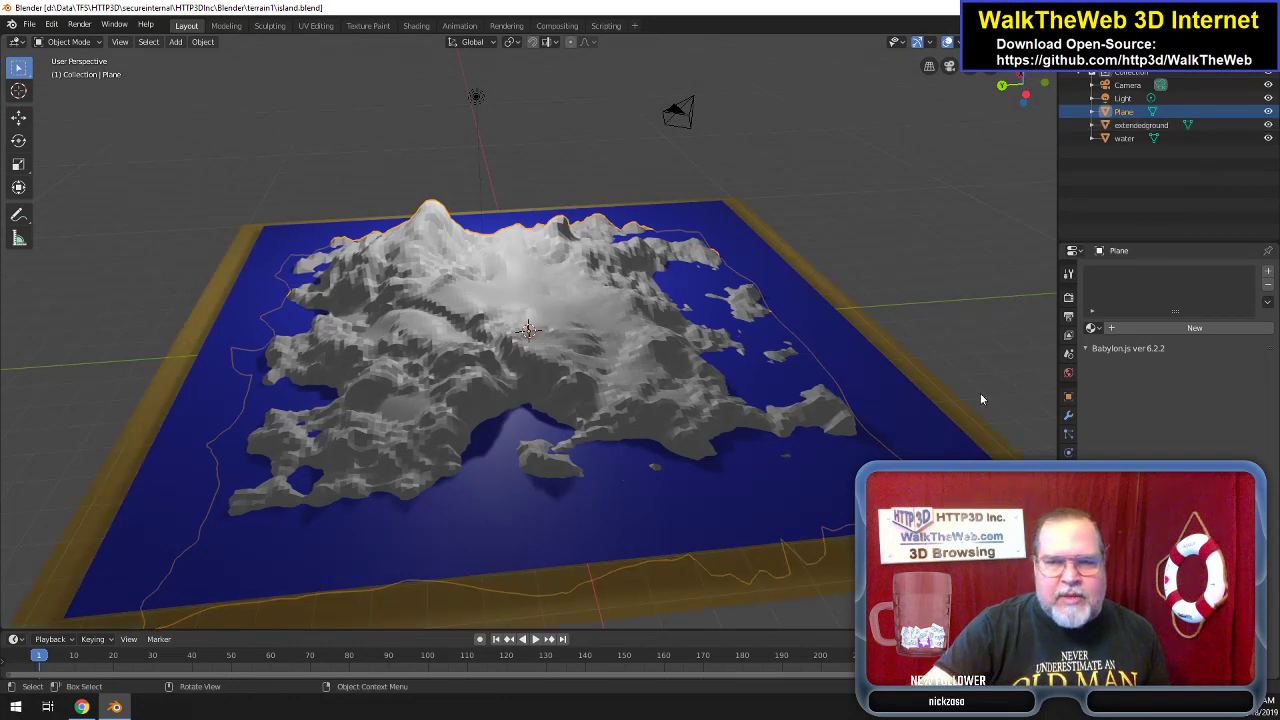
drag(1020, 88, 1060, 96)
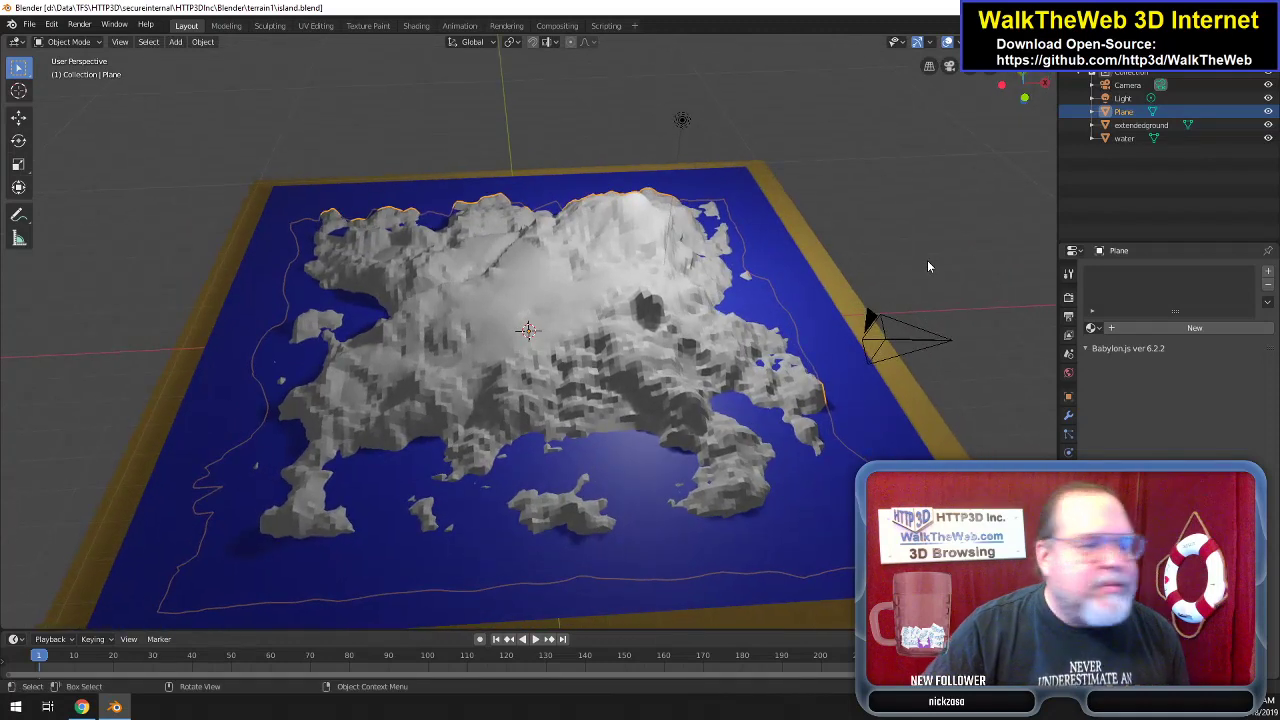